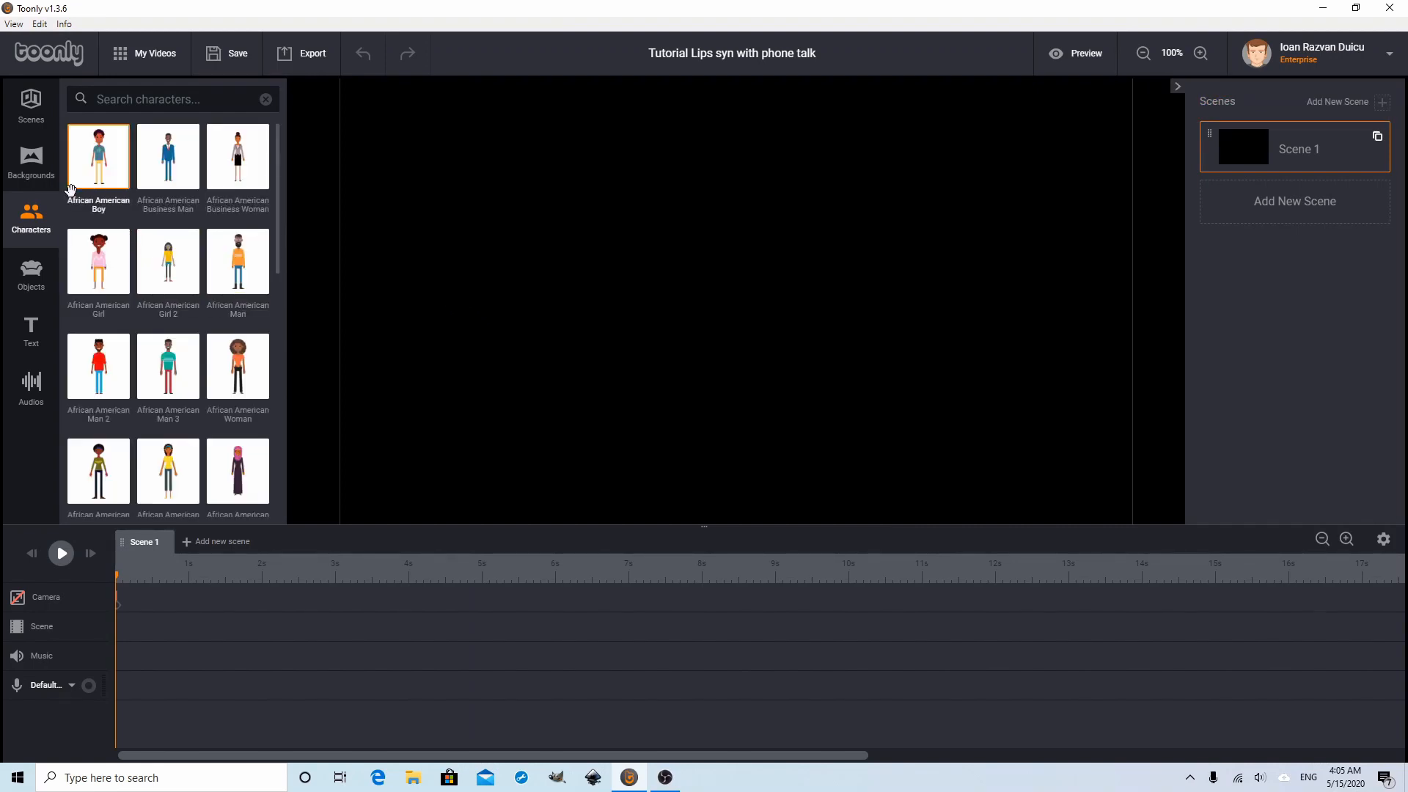
# Add the Living Room 2 background to Scene 1 and extend its timeline clip to 10 seconds
pyautogui.click(44, 159)
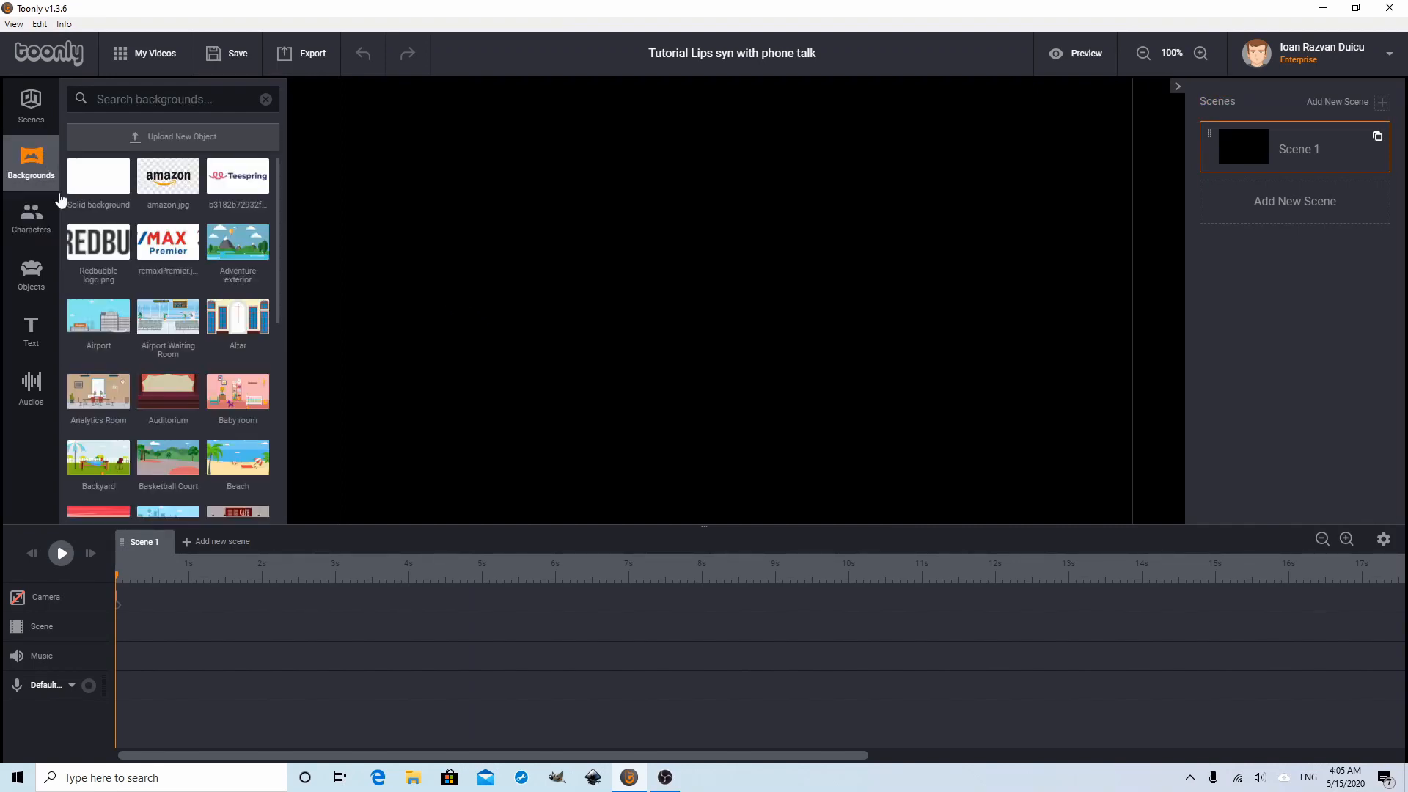
pyautogui.scroll(-6, 143, 286)
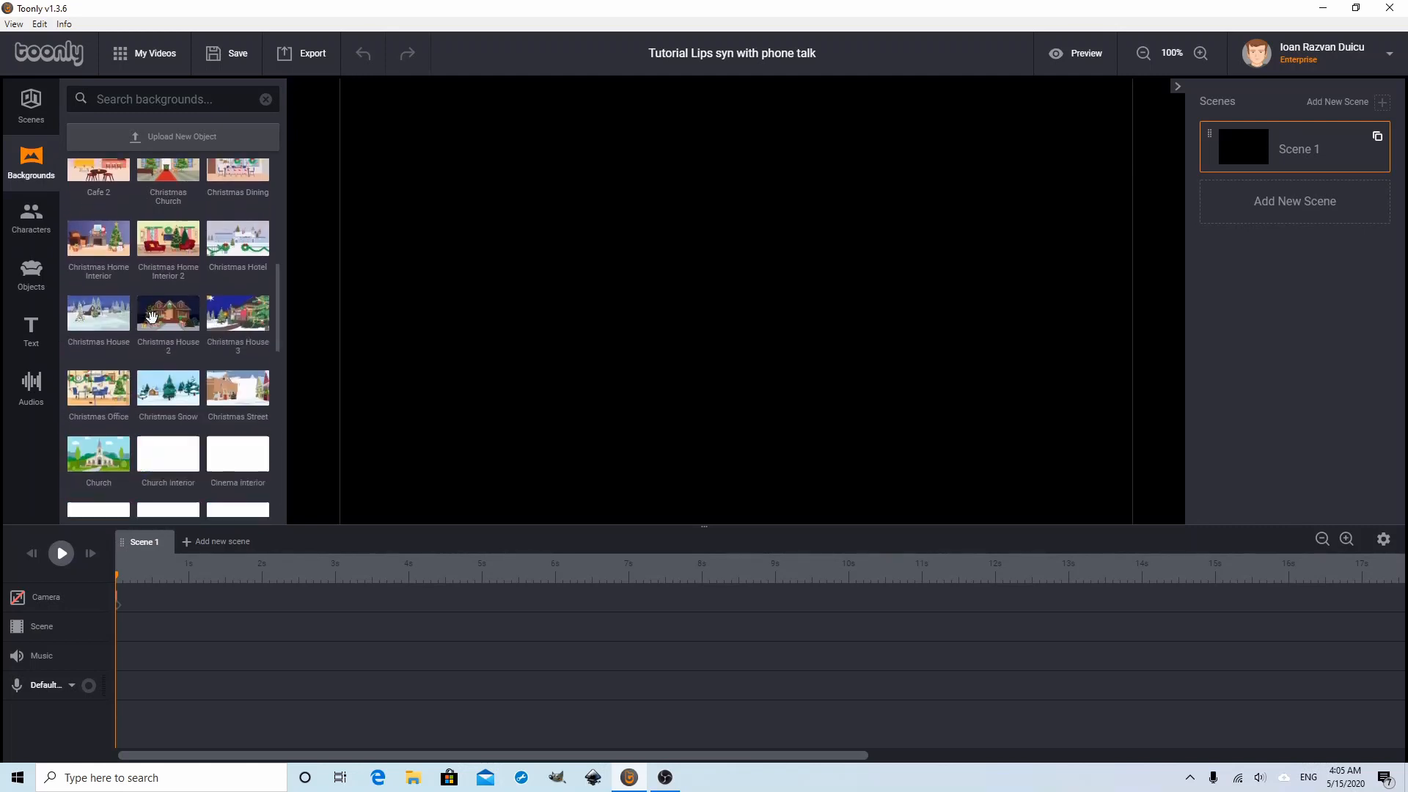
pyautogui.scroll(-3, 152, 317)
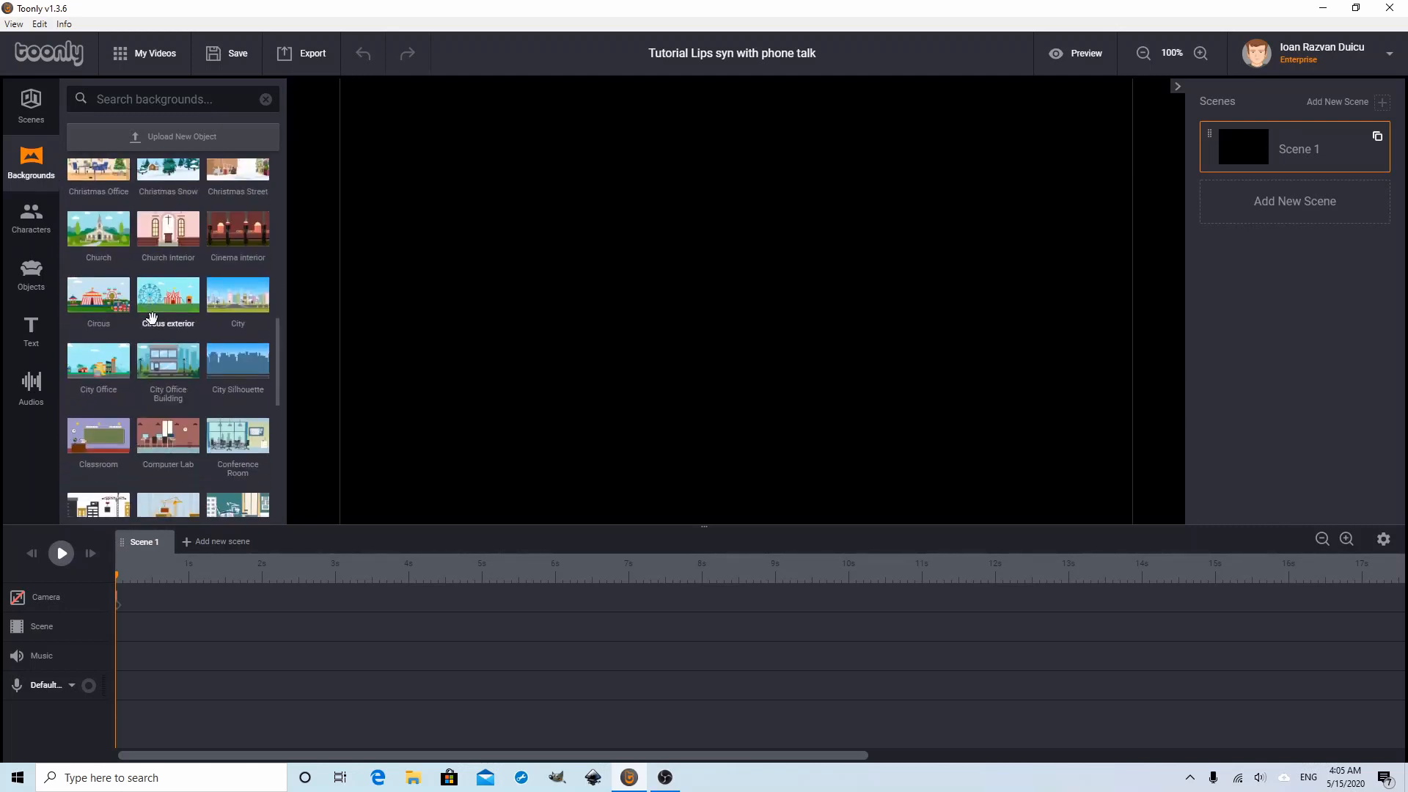
pyautogui.scroll(-3, 152, 317)
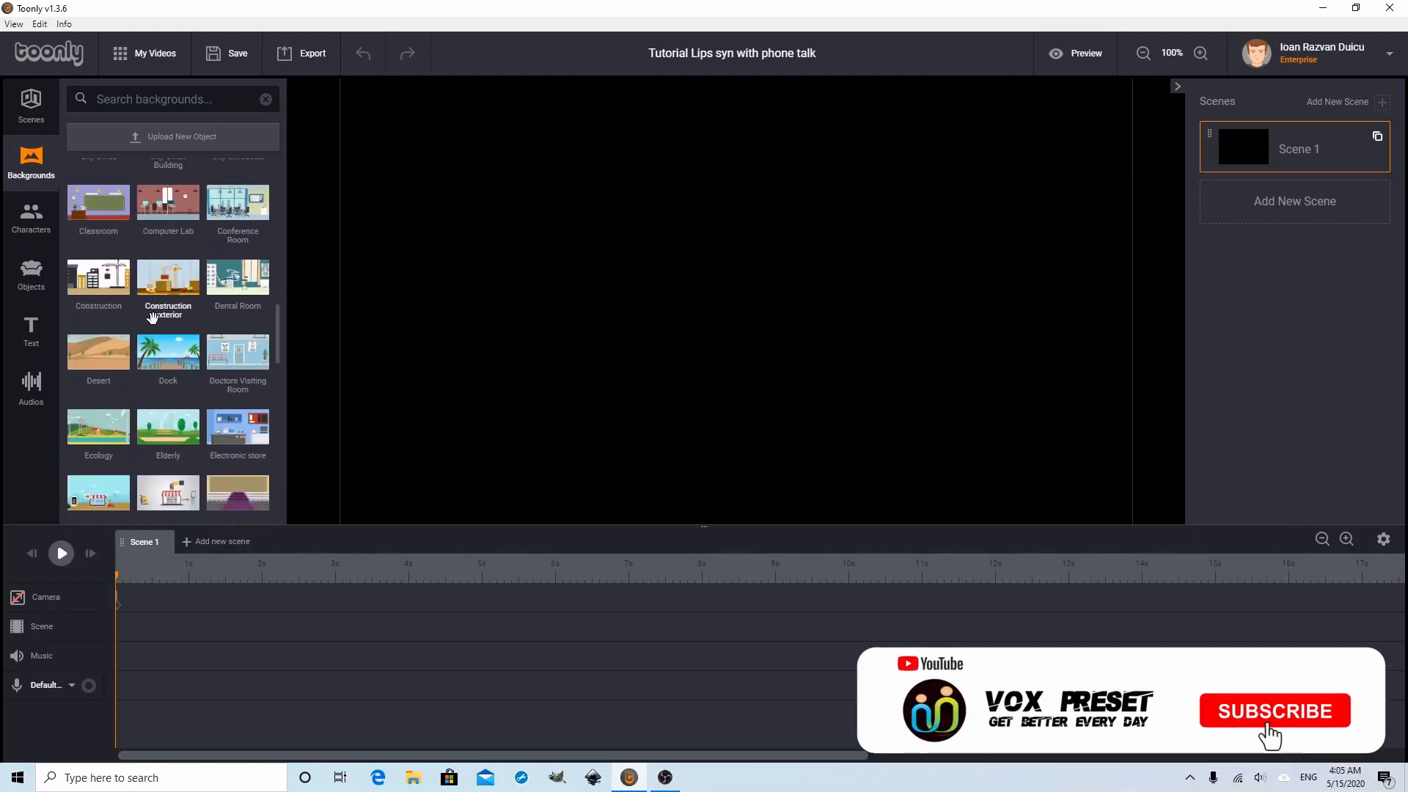
pyautogui.scroll(-5, 152, 317)
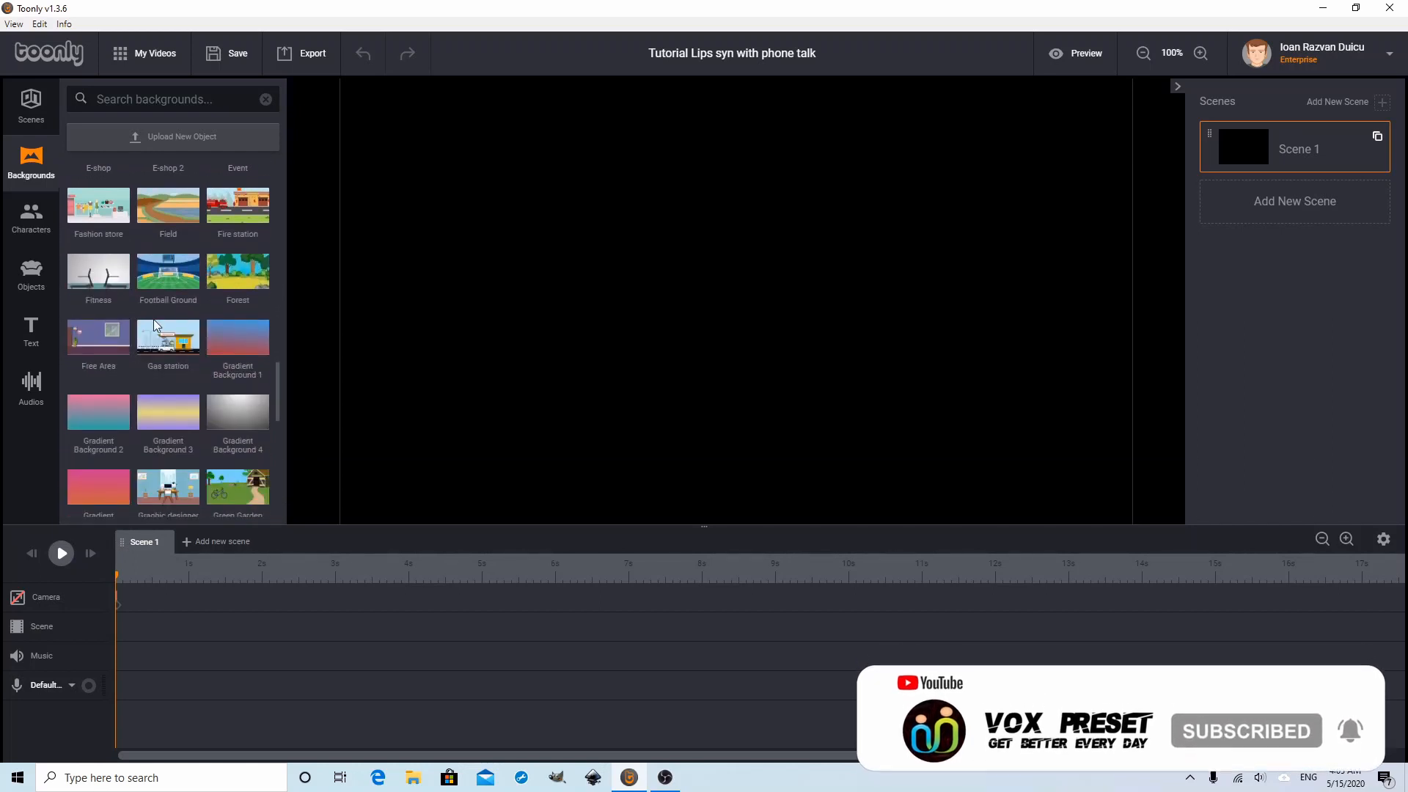
pyautogui.scroll(-2, 154, 323)
pyautogui.scroll(-4, 153, 319)
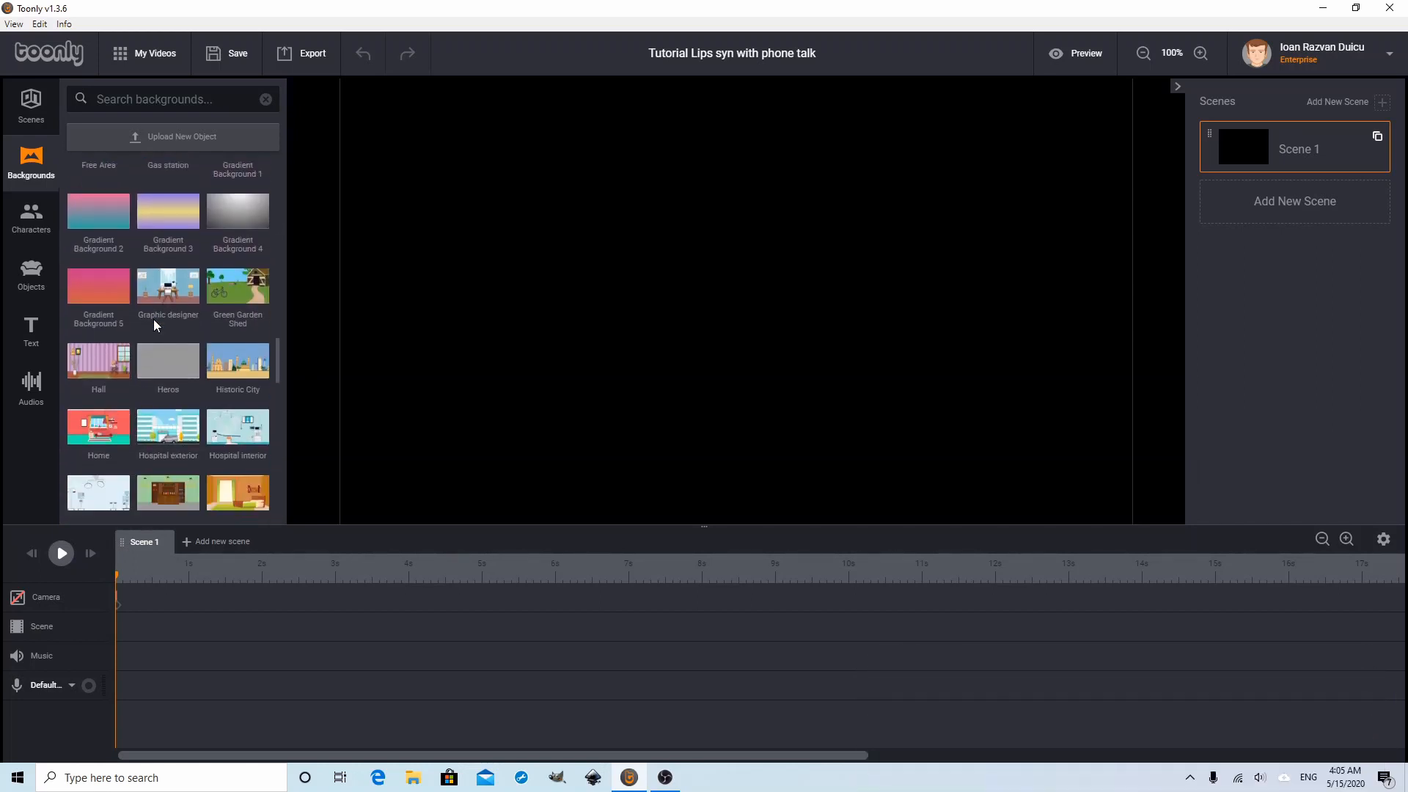
pyautogui.scroll(-2, 154, 319)
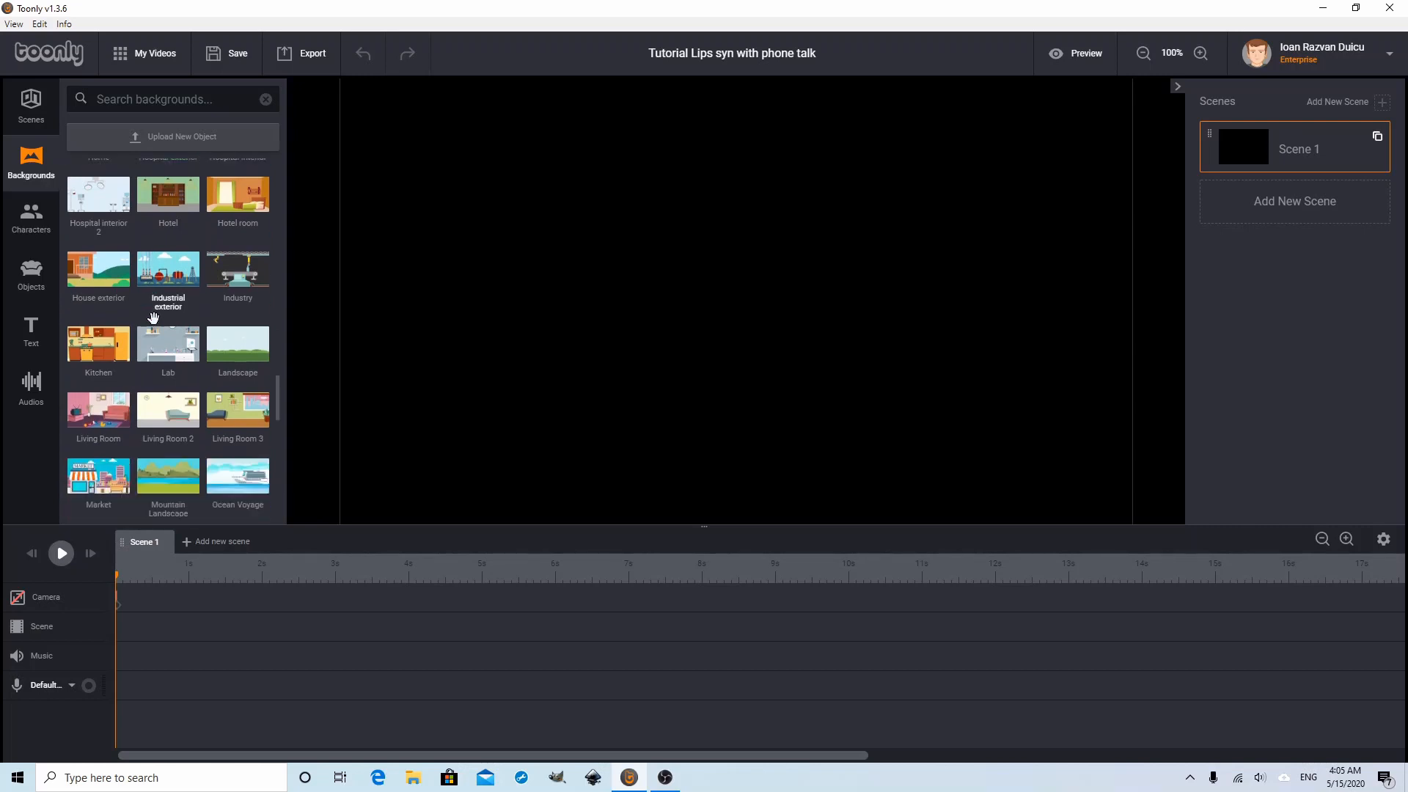
pyautogui.moveTo(168, 330); pyautogui.dragTo(635, 353)
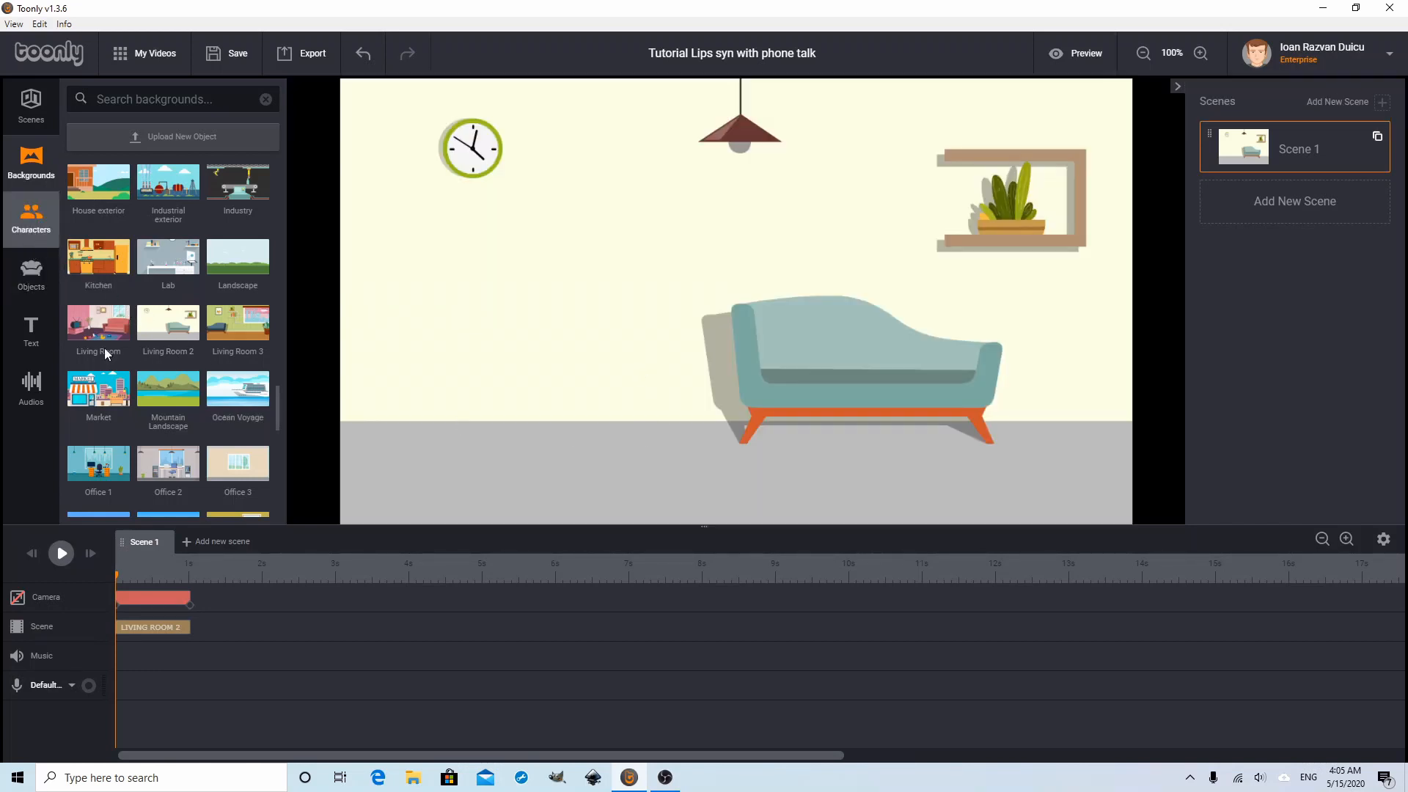
pyautogui.moveTo(191, 624); pyautogui.dragTo(849, 626)
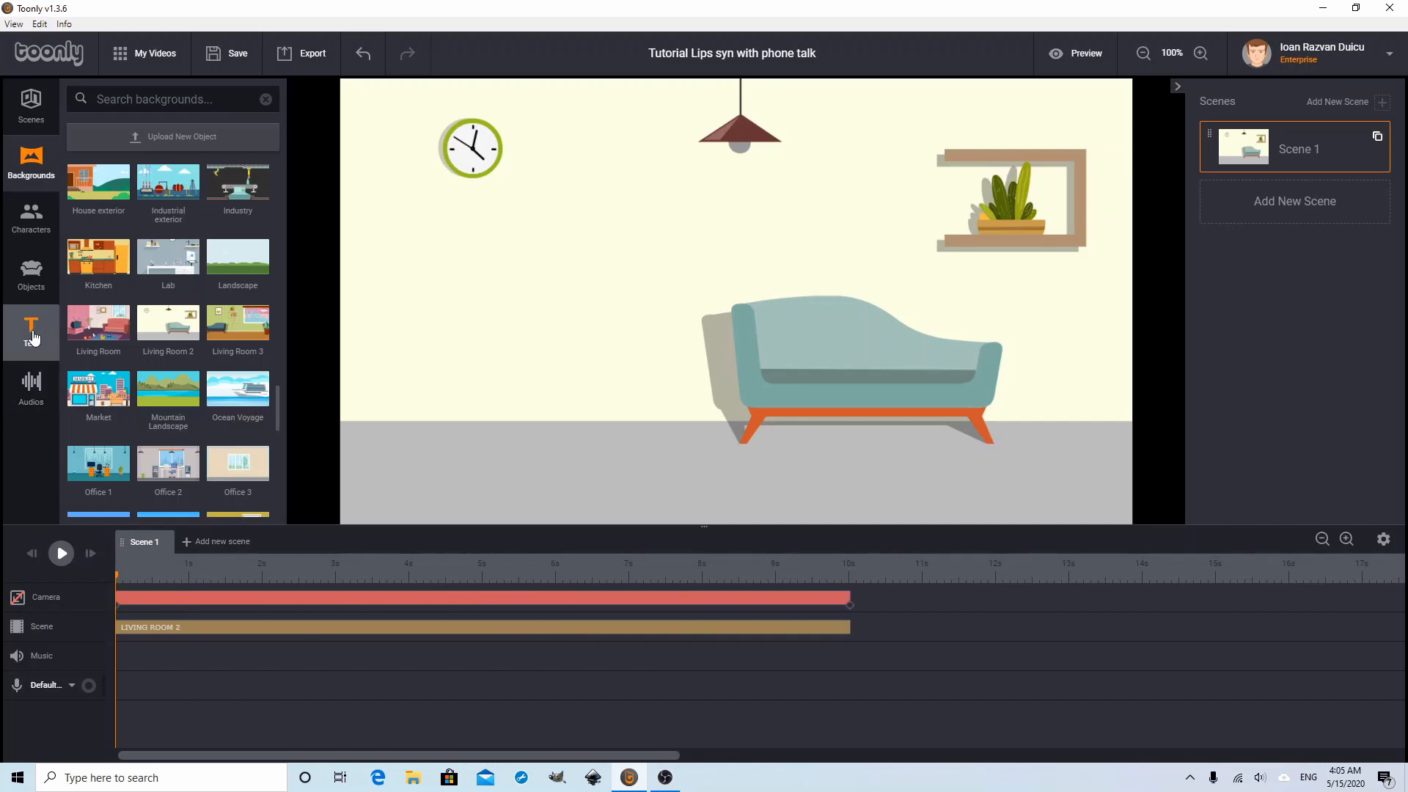
# Add the Asian American Man character to the scene in front of the sofa
pyautogui.click(29, 219)
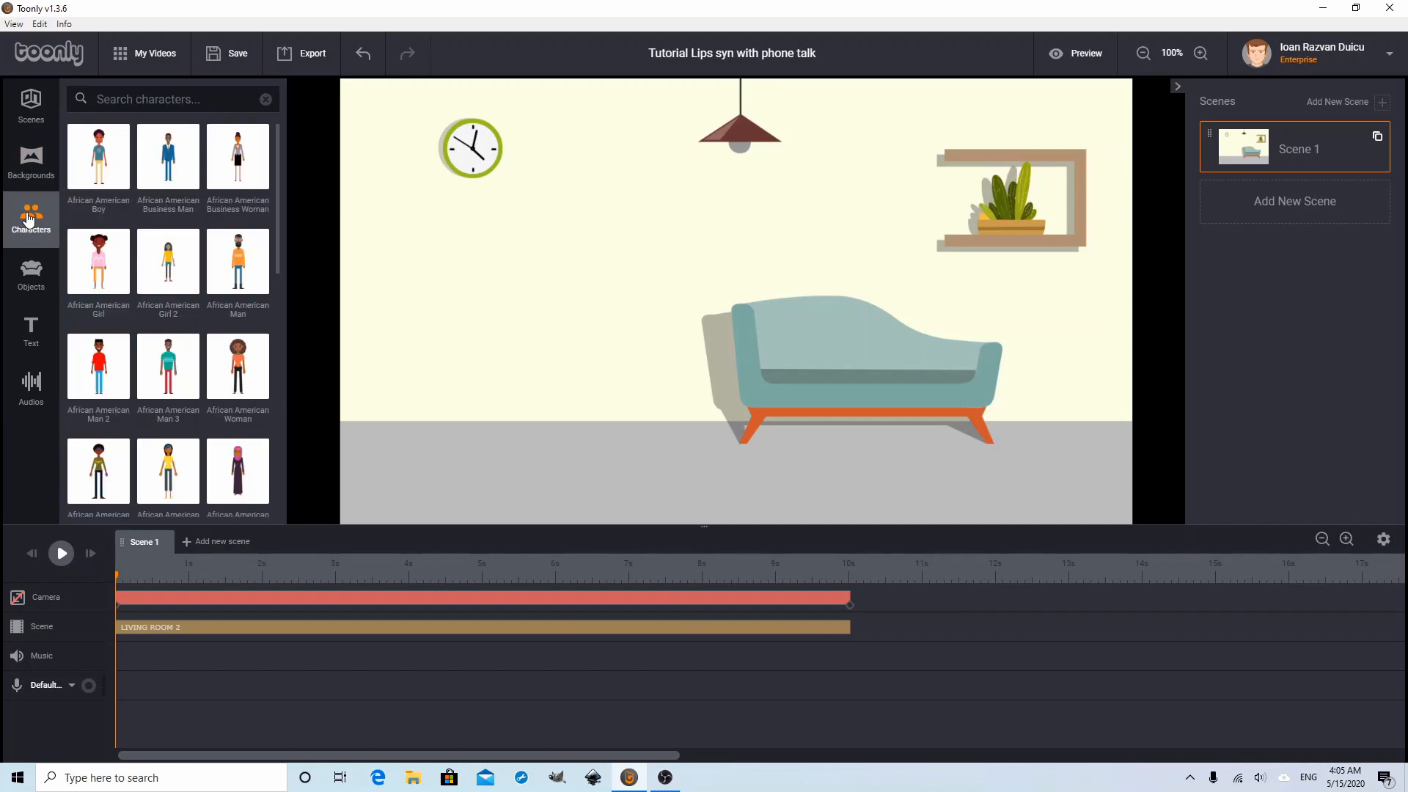
pyautogui.scroll(-3, 179, 295)
pyautogui.scroll(-3, 179, 295)
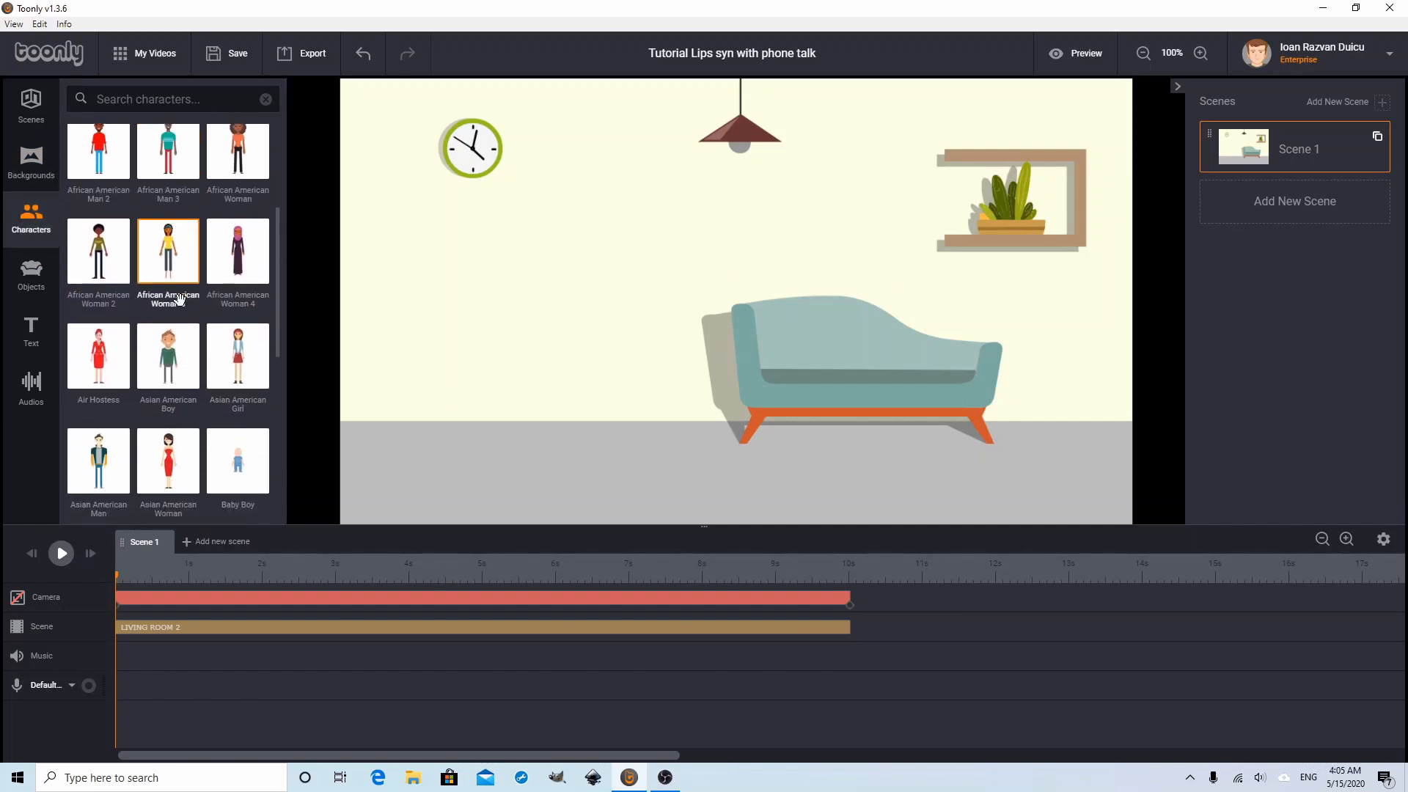
pyautogui.moveTo(83, 317); pyautogui.dragTo(799, 396)
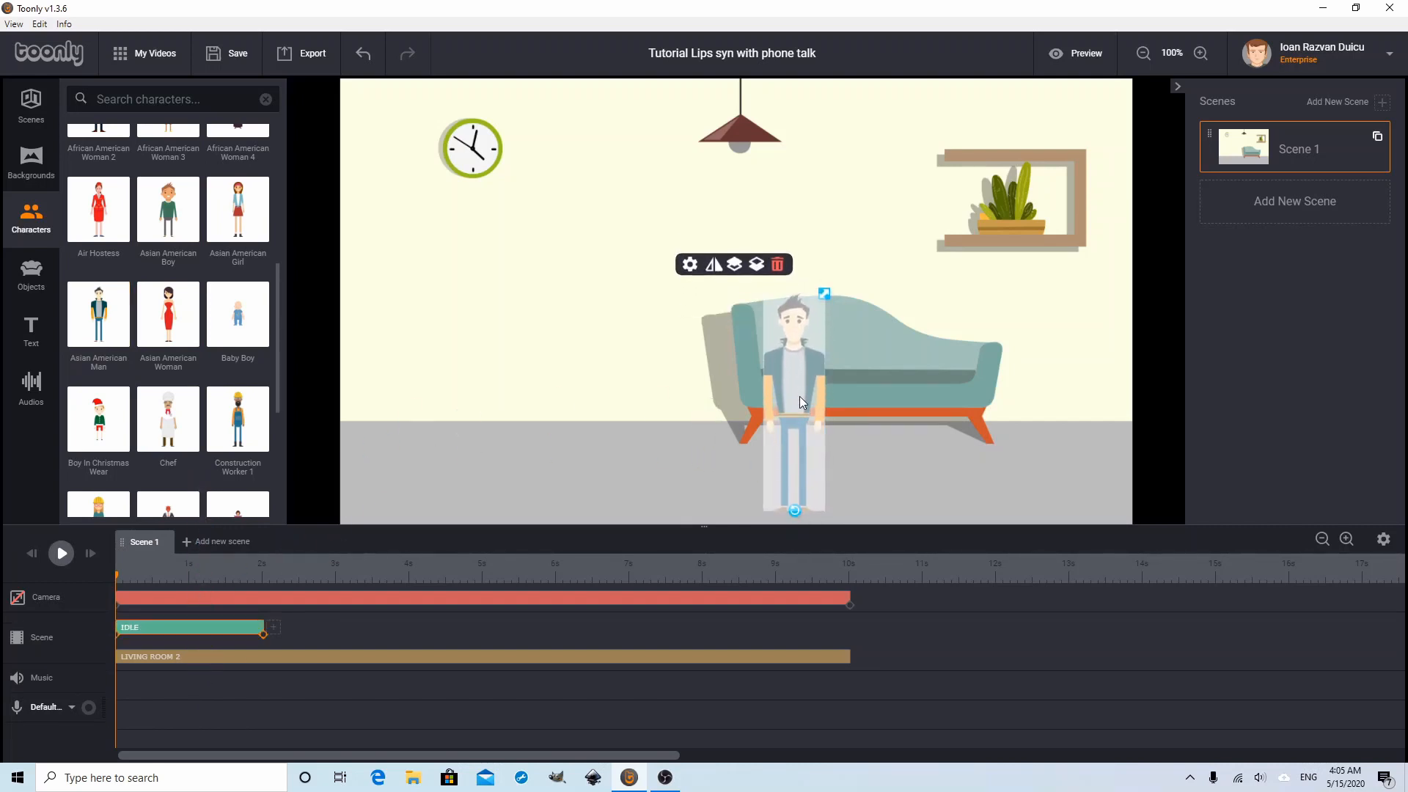
# Enlarge the man, stand him in front of the sofa, and extend his Idle animation clip to 10 seconds
pyautogui.moveTo(825, 294); pyautogui.dragTo(877, 236)
pyautogui.moveTo(807, 367); pyautogui.dragTo(848, 301)
pyautogui.moveTo(881, 165); pyautogui.dragTo(874, 185)
pyautogui.moveTo(833, 374); pyautogui.dragTo(836, 385)
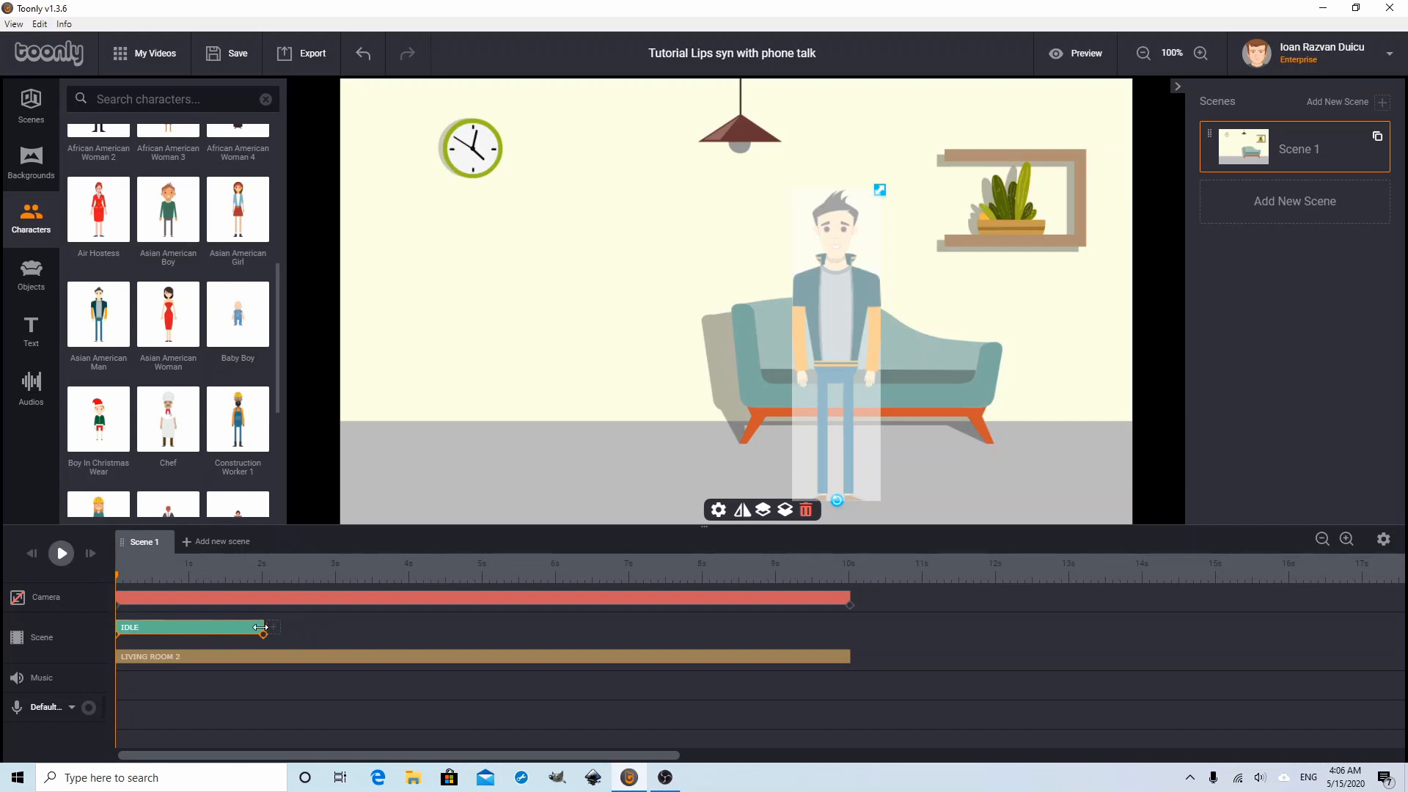
pyautogui.moveTo(274, 629); pyautogui.dragTo(849, 624)
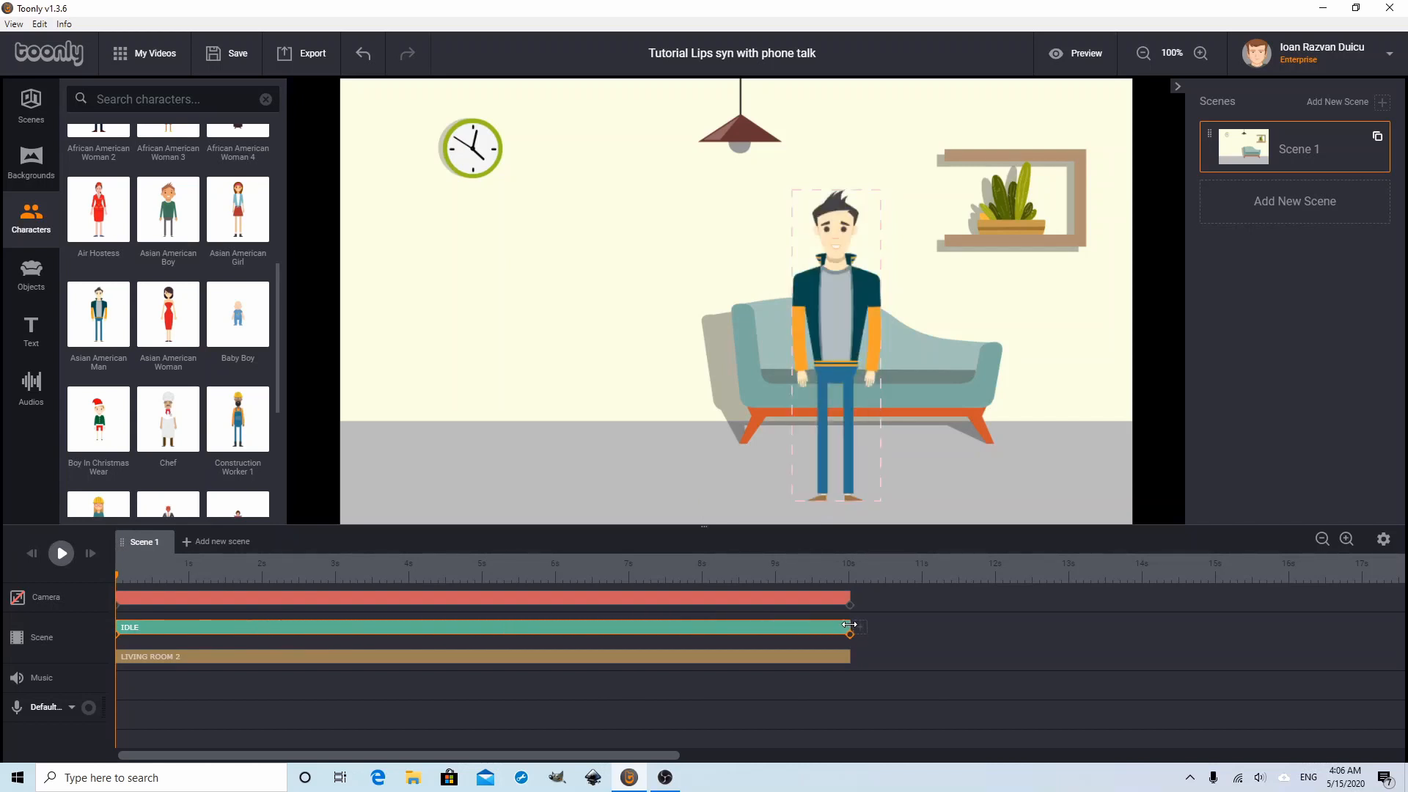
# Turn off the Entrance effect for the Living Room 2 background and save its settings
pyautogui.click(298, 657)
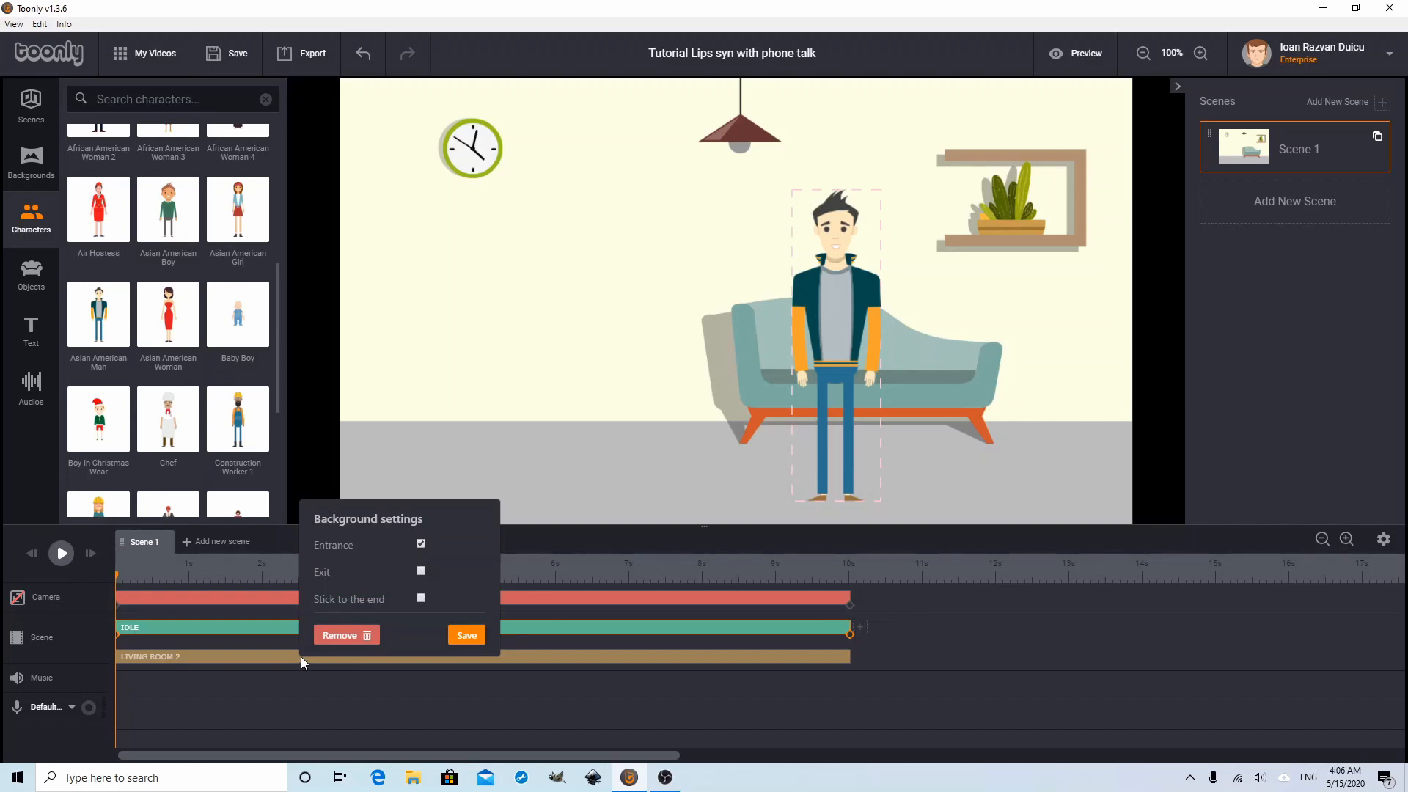
pyautogui.click(424, 543)
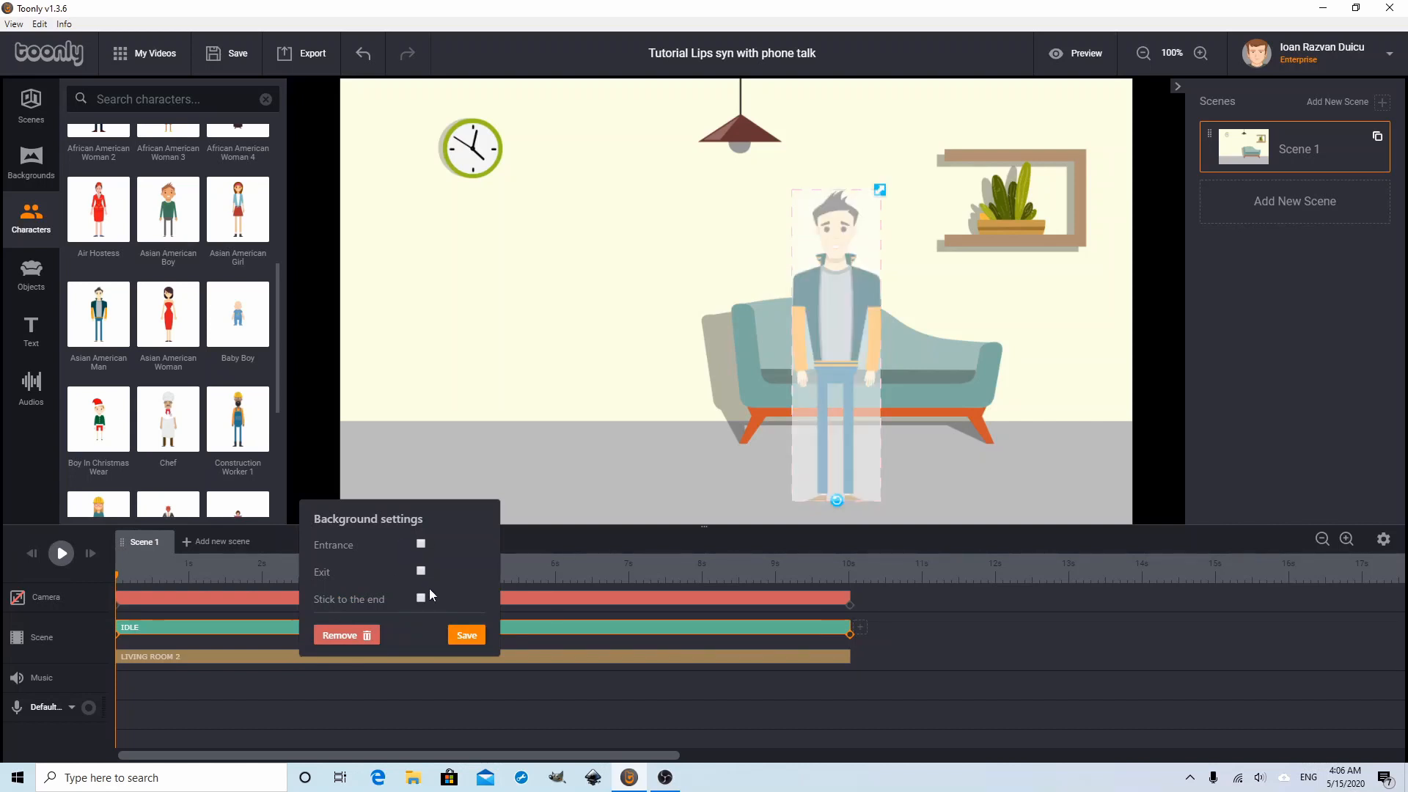
pyautogui.click(467, 637)
# Search the man's animation types for "pho" and "tal", and look through the types containing "t"
pyautogui.click(432, 631)
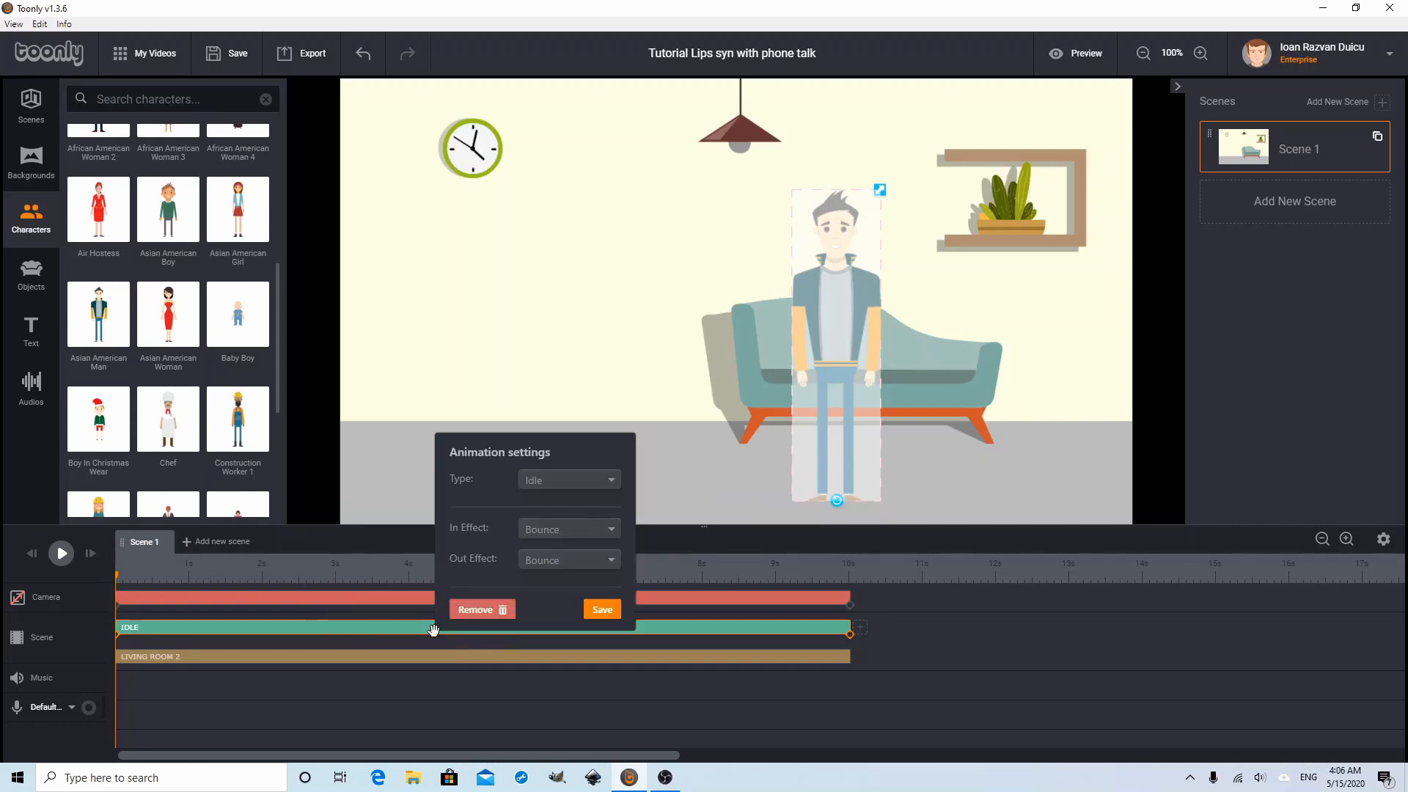
pyautogui.click(601, 480)
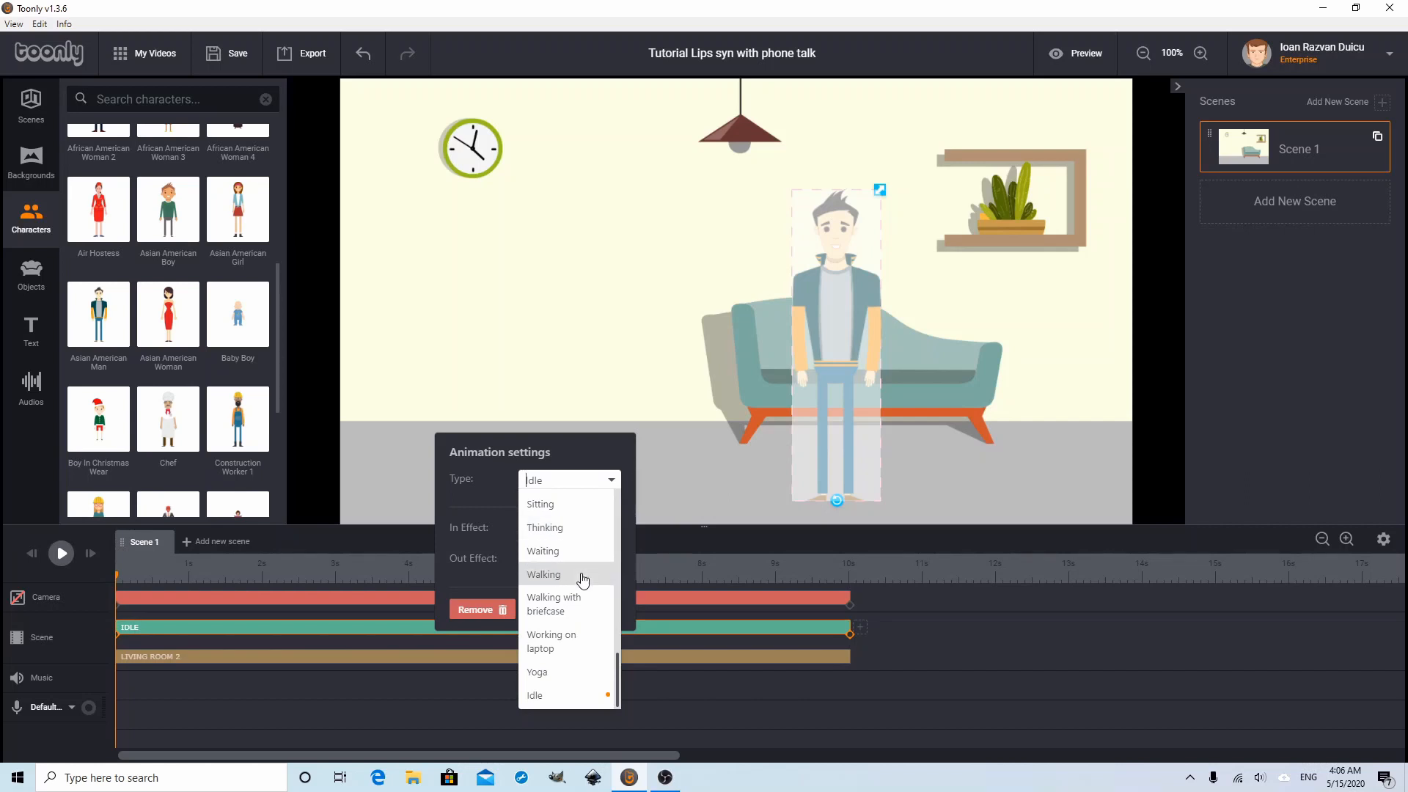
pyautogui.write('pho')
pyautogui.press('BackSpace')
pyautogui.press('BackSpace')
pyautogui.press('BackSpace')
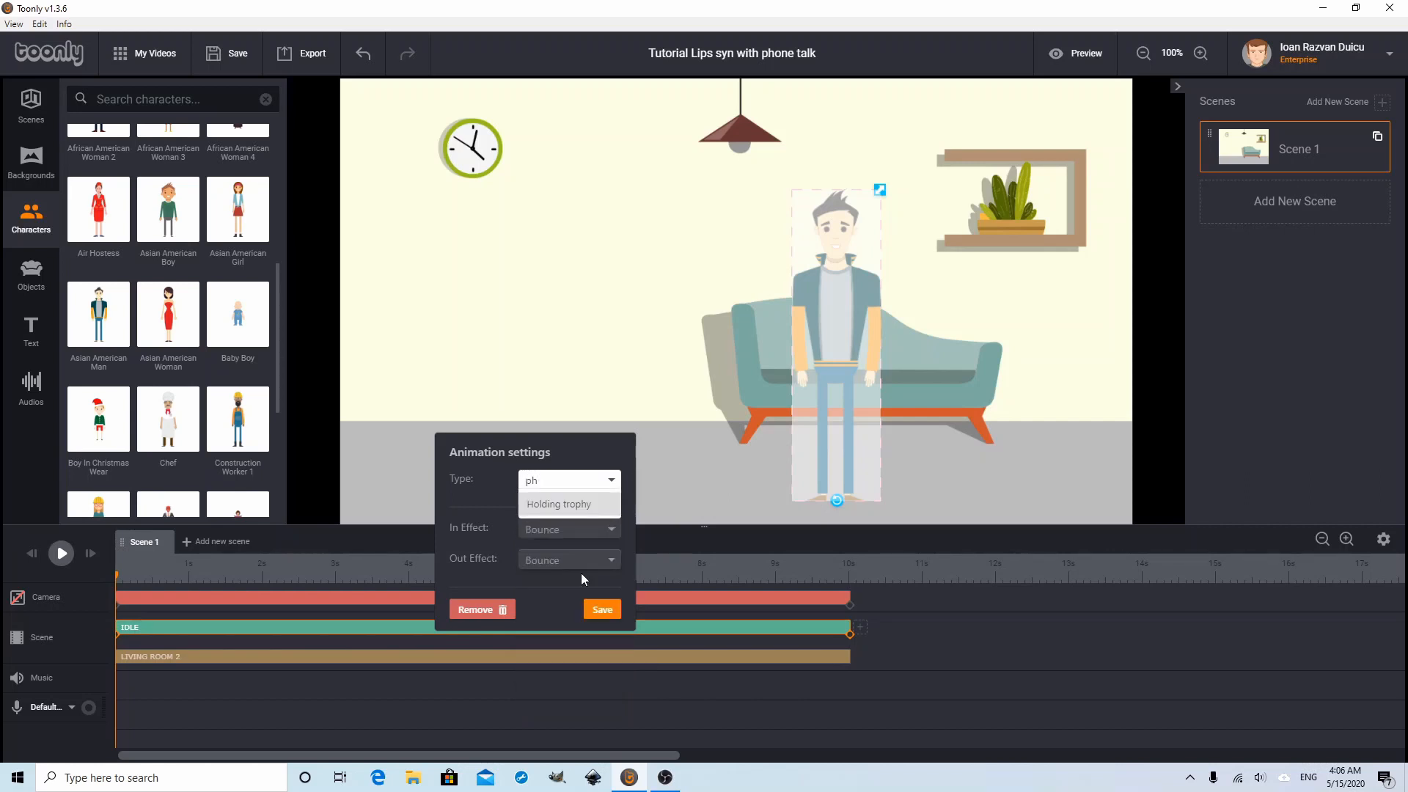
pyautogui.write('t')
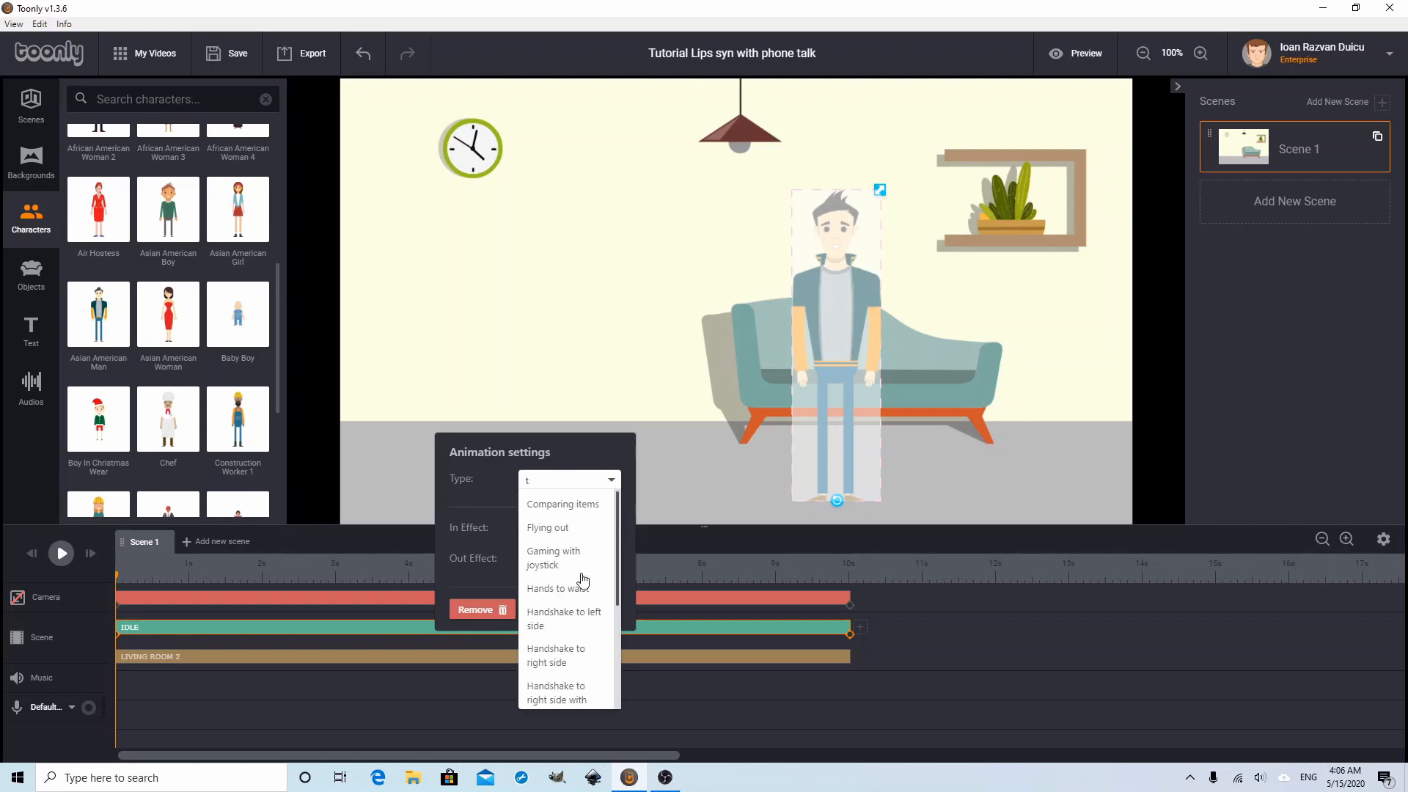
pyautogui.write('al')
pyautogui.press('BackSpace')
pyautogui.press('BackSpace')
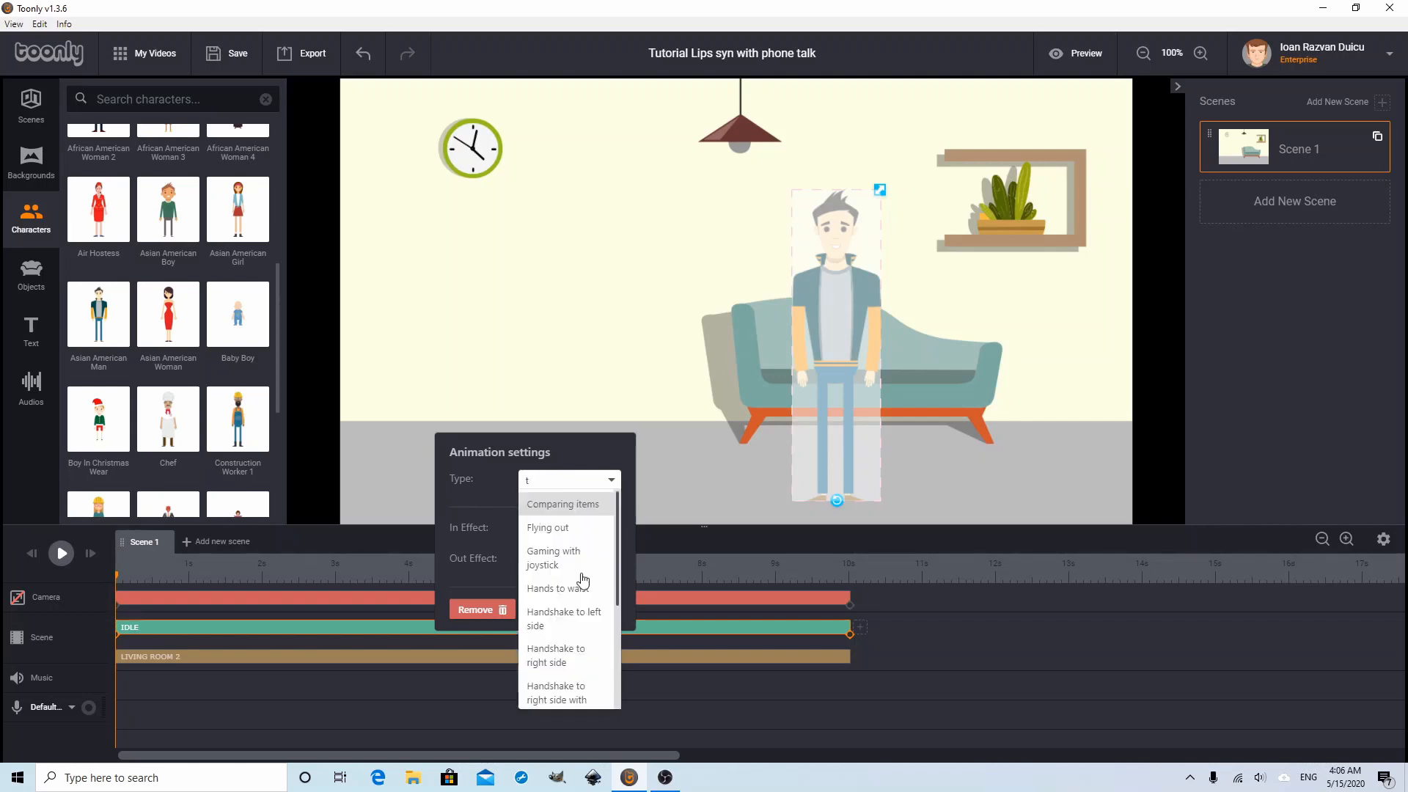
pyautogui.scroll(-1, 584, 625)
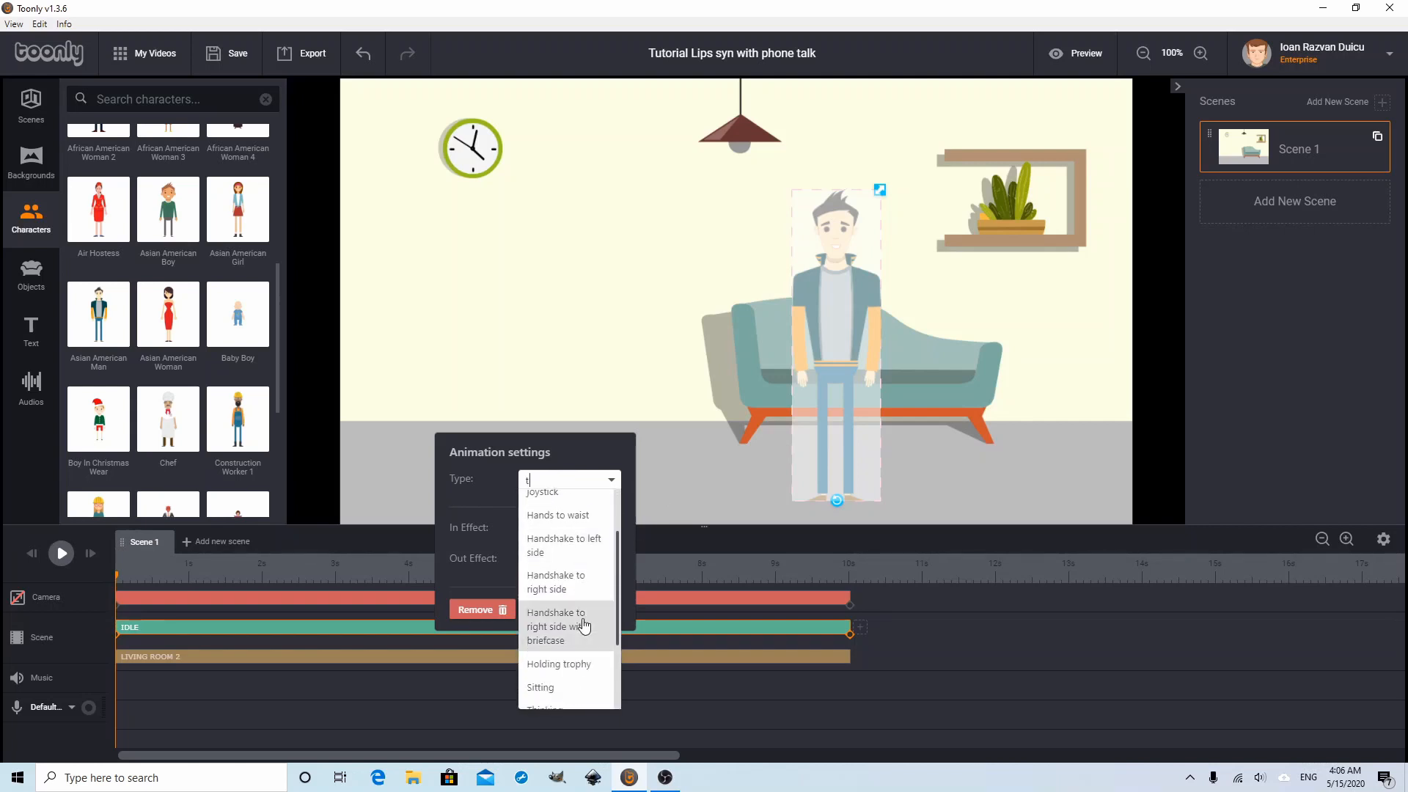
pyautogui.scroll(-2, 584, 625)
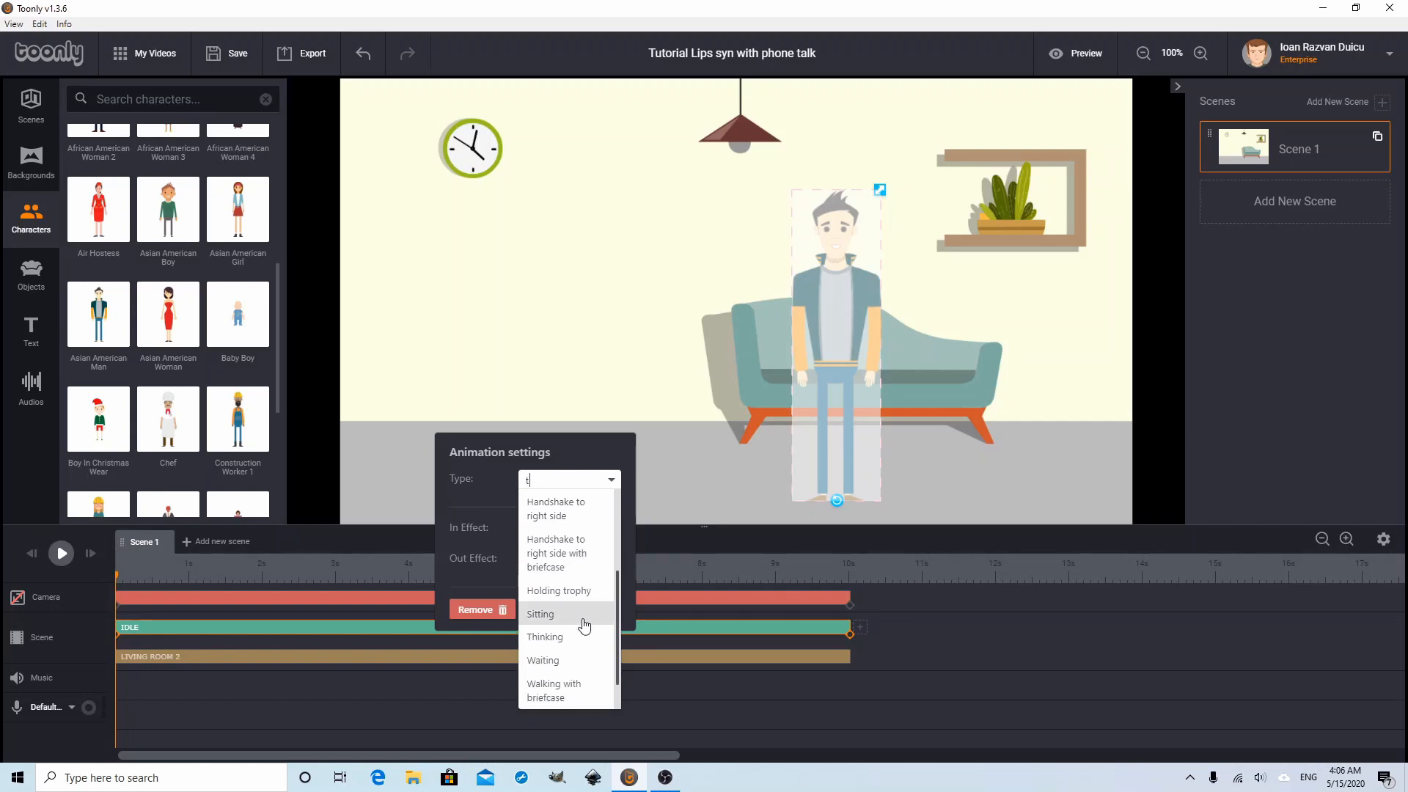
pyautogui.scroll(-1, 584, 625)
pyautogui.scroll(1, 584, 625)
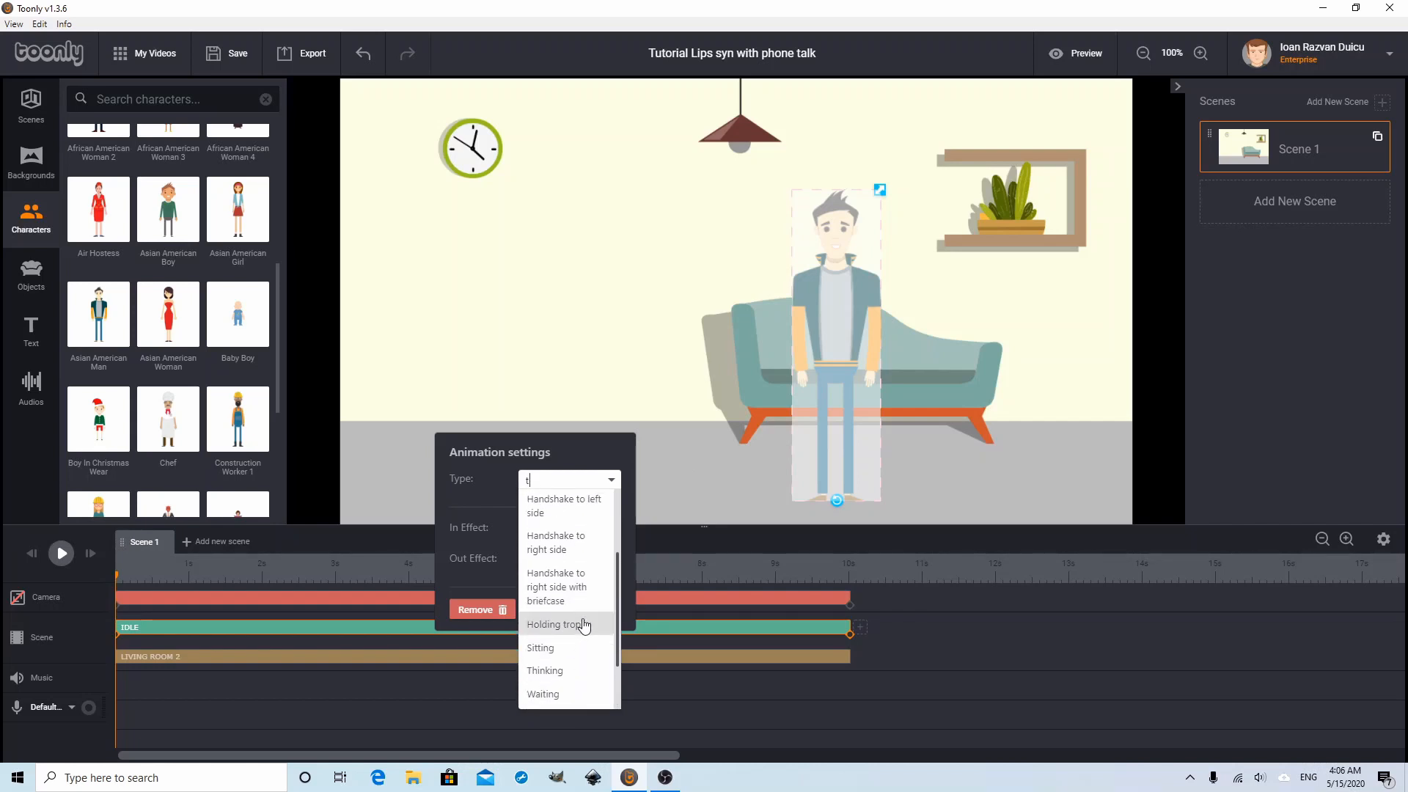
pyautogui.scroll(3, 583, 625)
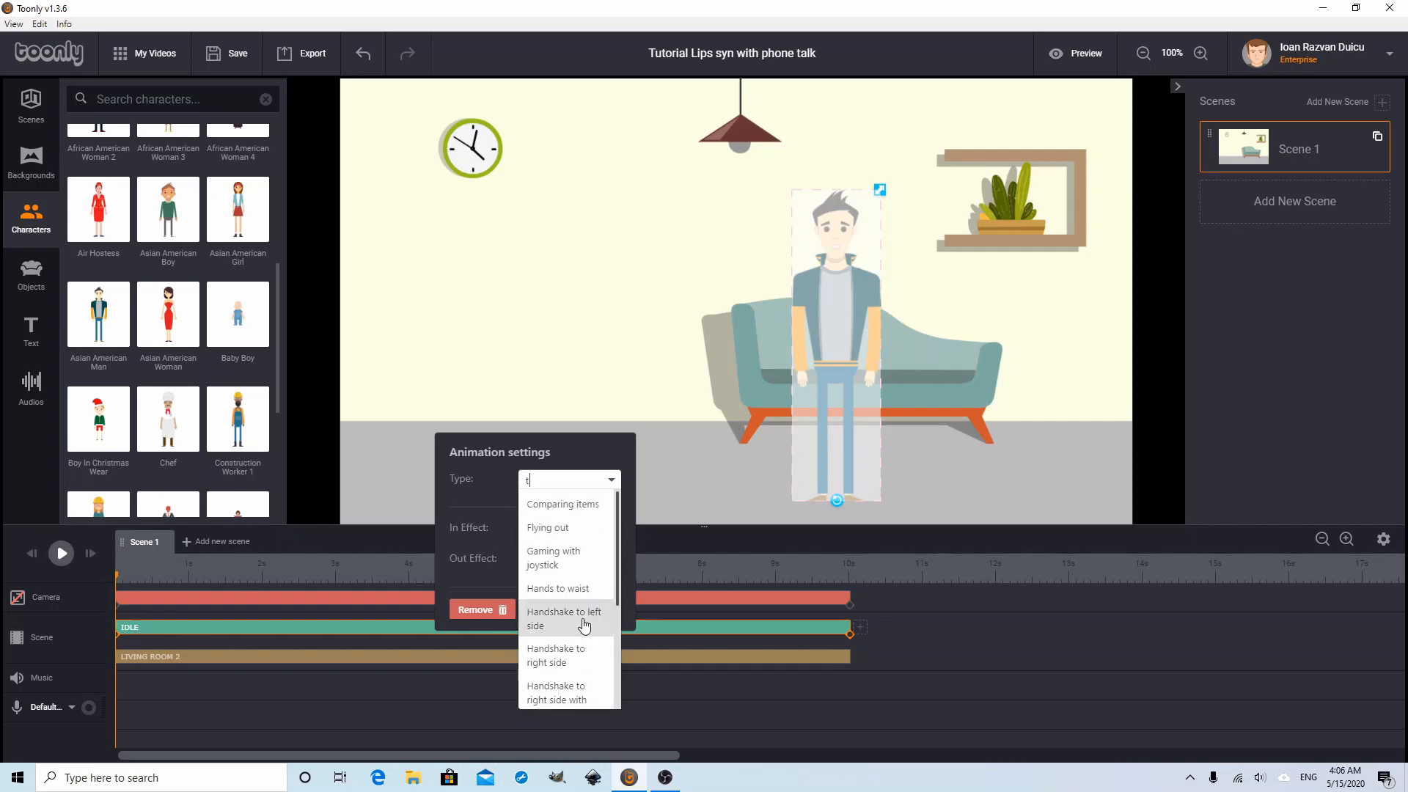
pyautogui.click(562, 480)
# Set the man's animation type to Lip sync and save the animation settings
pyautogui.click(607, 481)
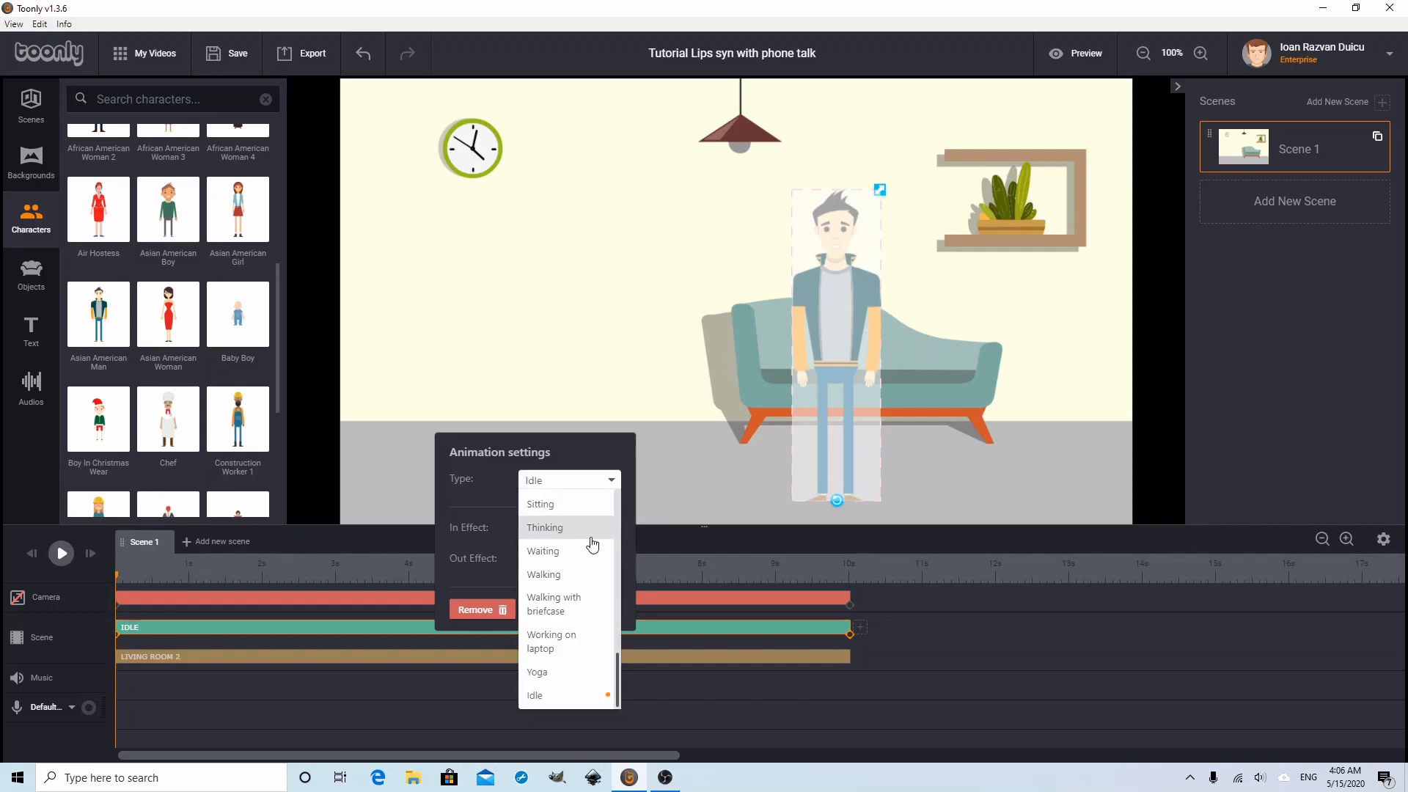
pyautogui.scroll(3, 587, 558)
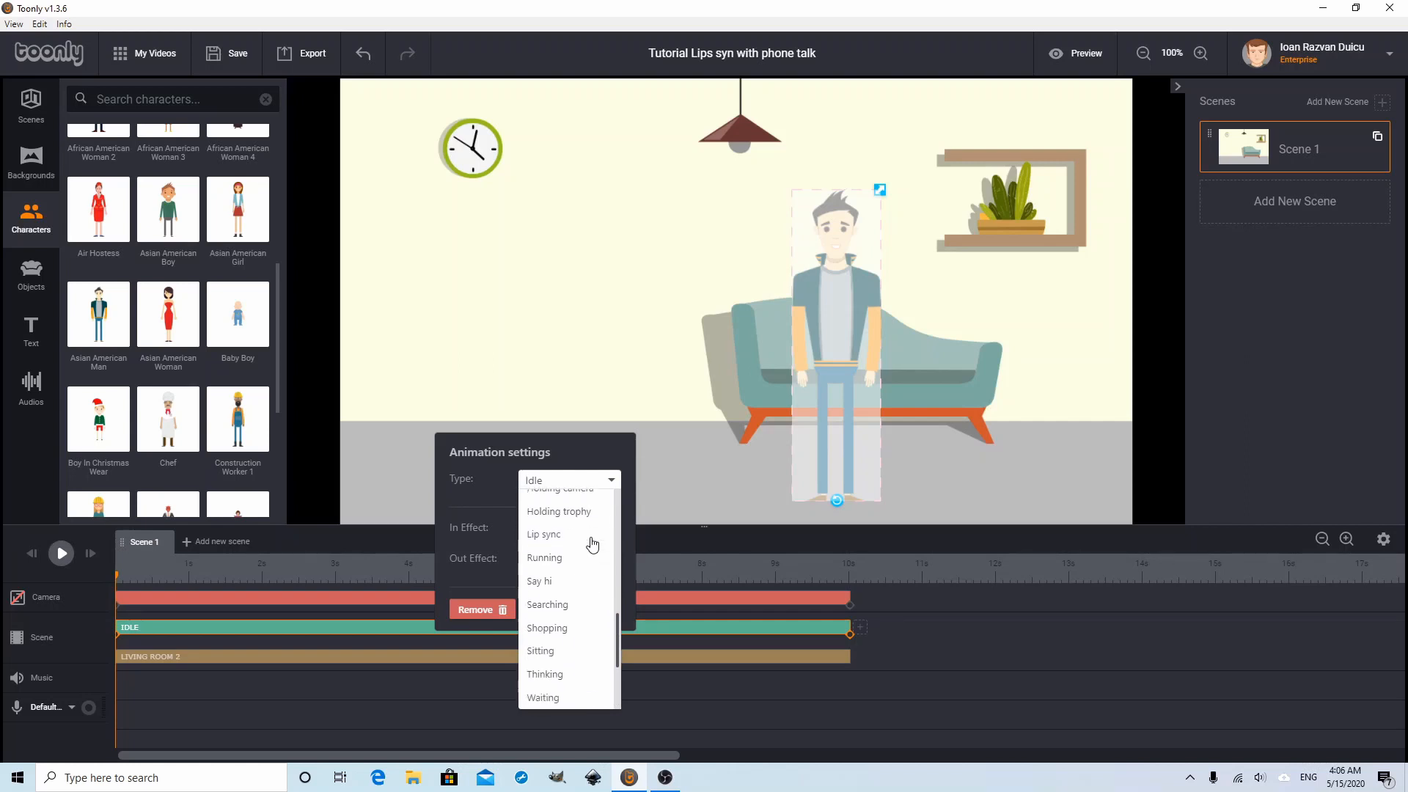
pyautogui.click(593, 543)
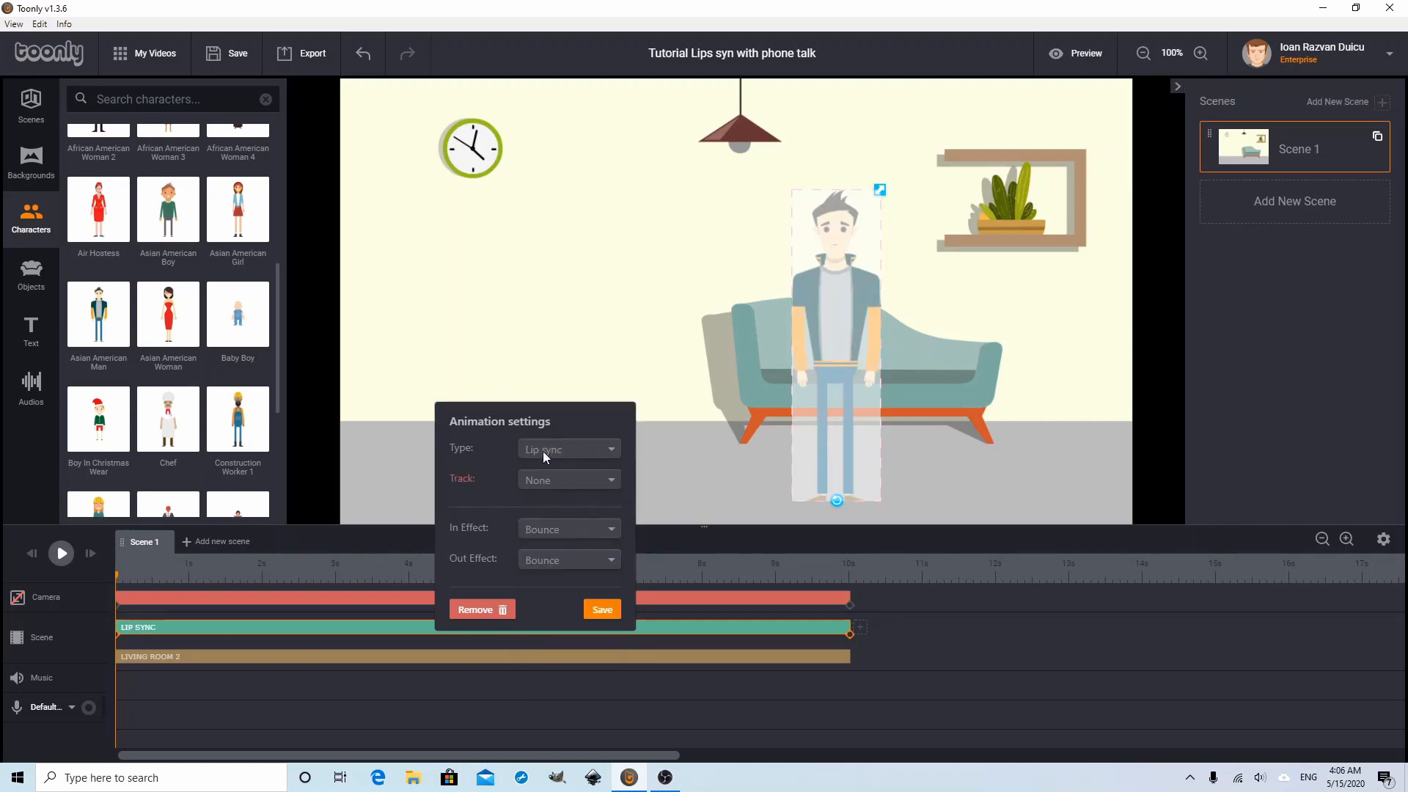
pyautogui.click(605, 608)
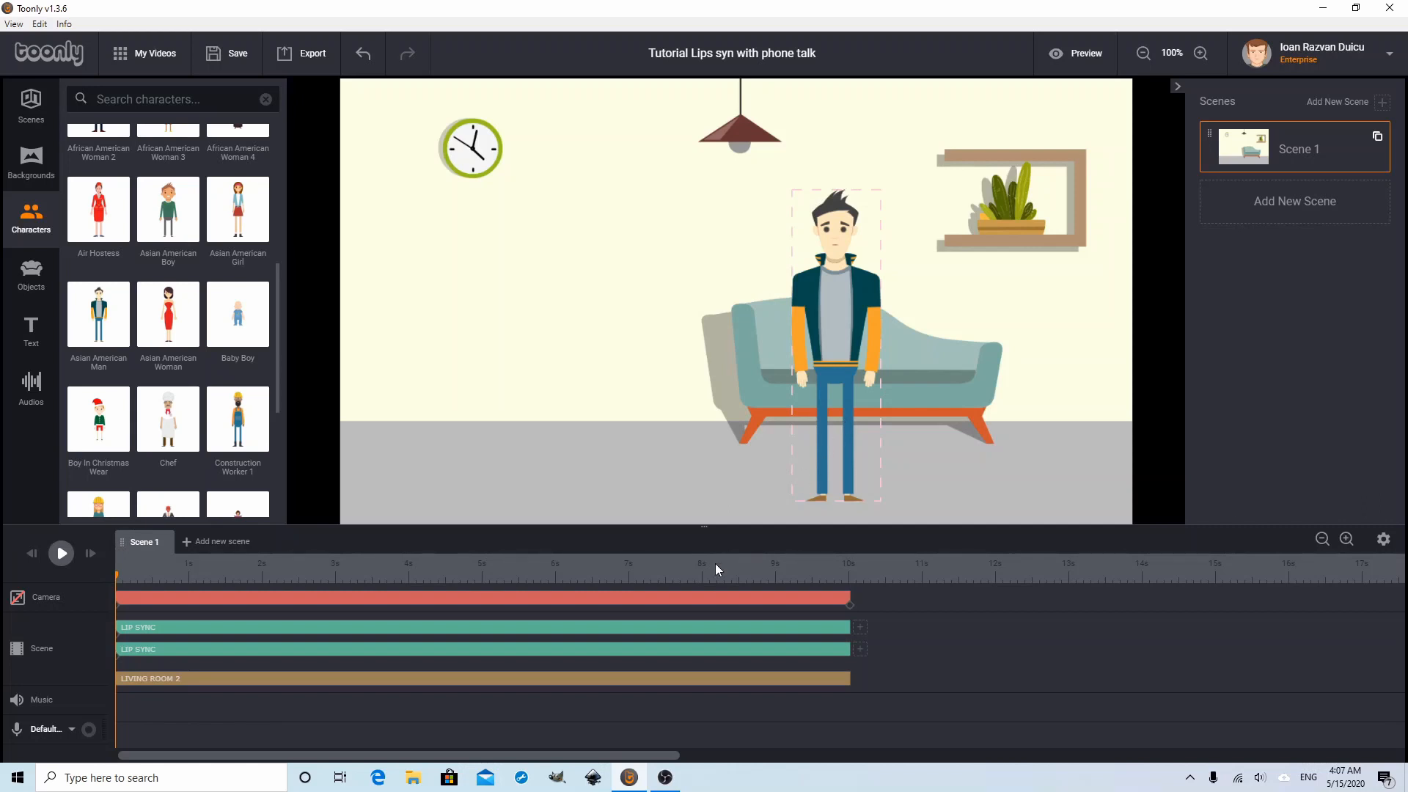
# Change the animation type of the man's lower Lip sync clip to Holding a mobile
pyautogui.click(556, 651)
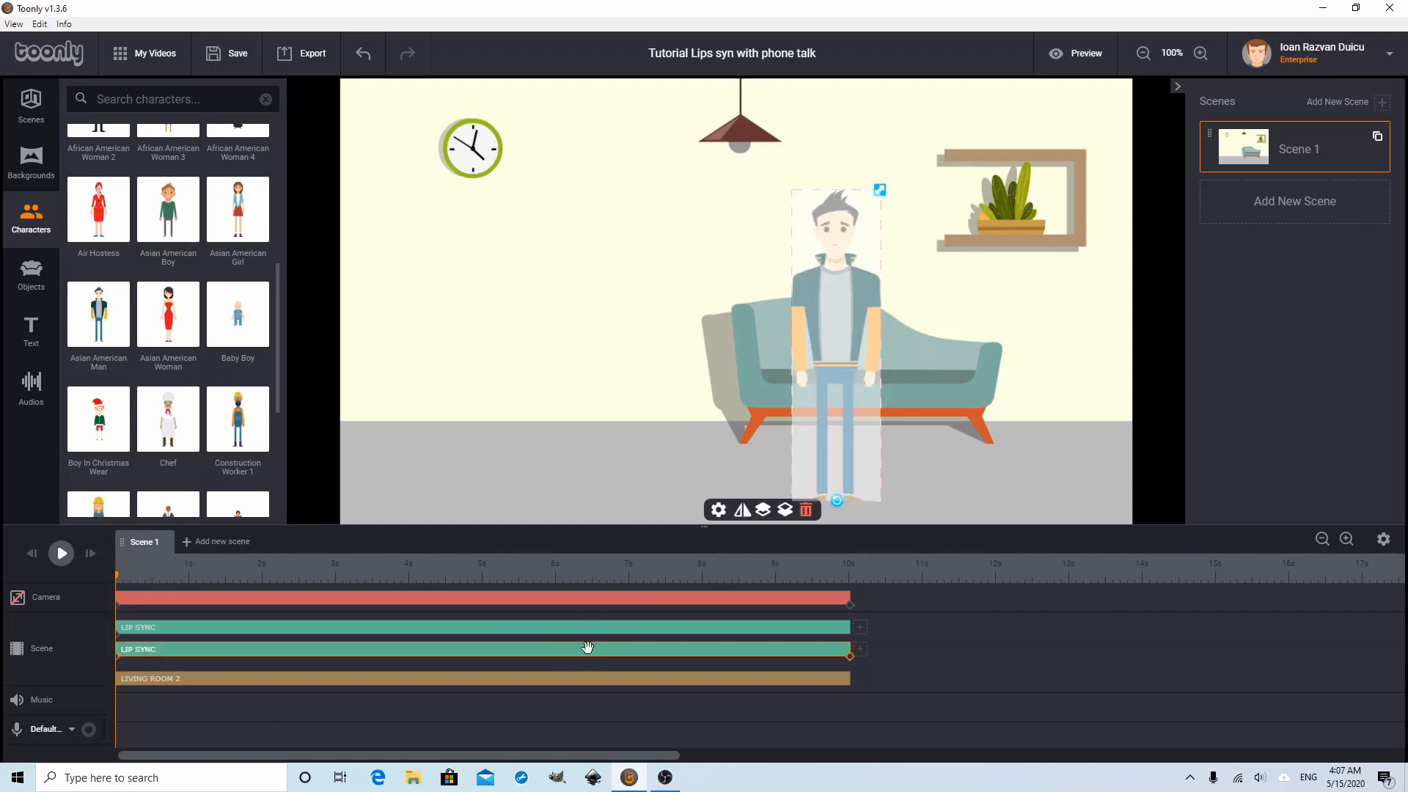
pyautogui.doubleClick(586, 650)
pyautogui.click(771, 476)
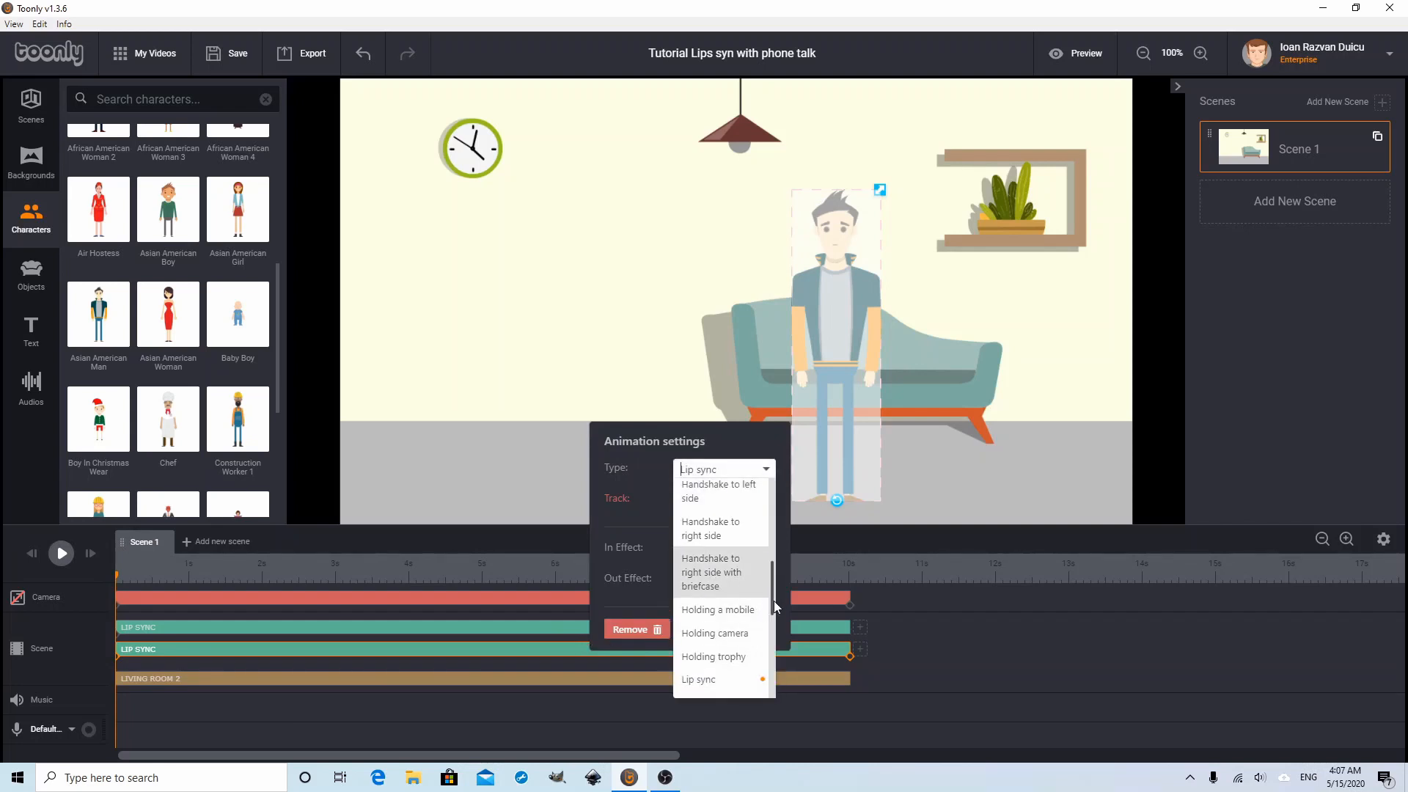
pyautogui.moveTo(773, 600); pyautogui.dragTo(773, 517)
pyautogui.scroll(-4, 727, 547)
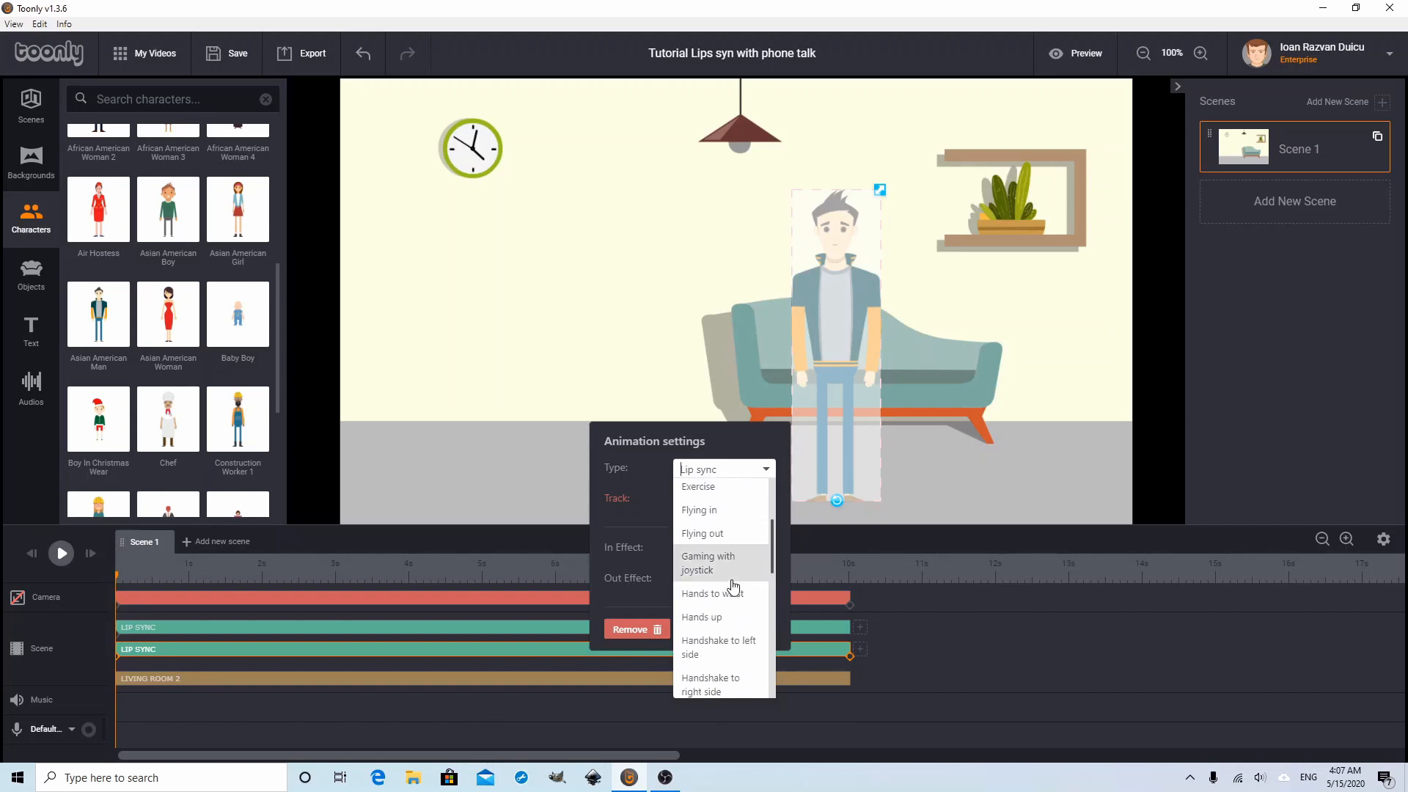
pyautogui.scroll(-3, 733, 594)
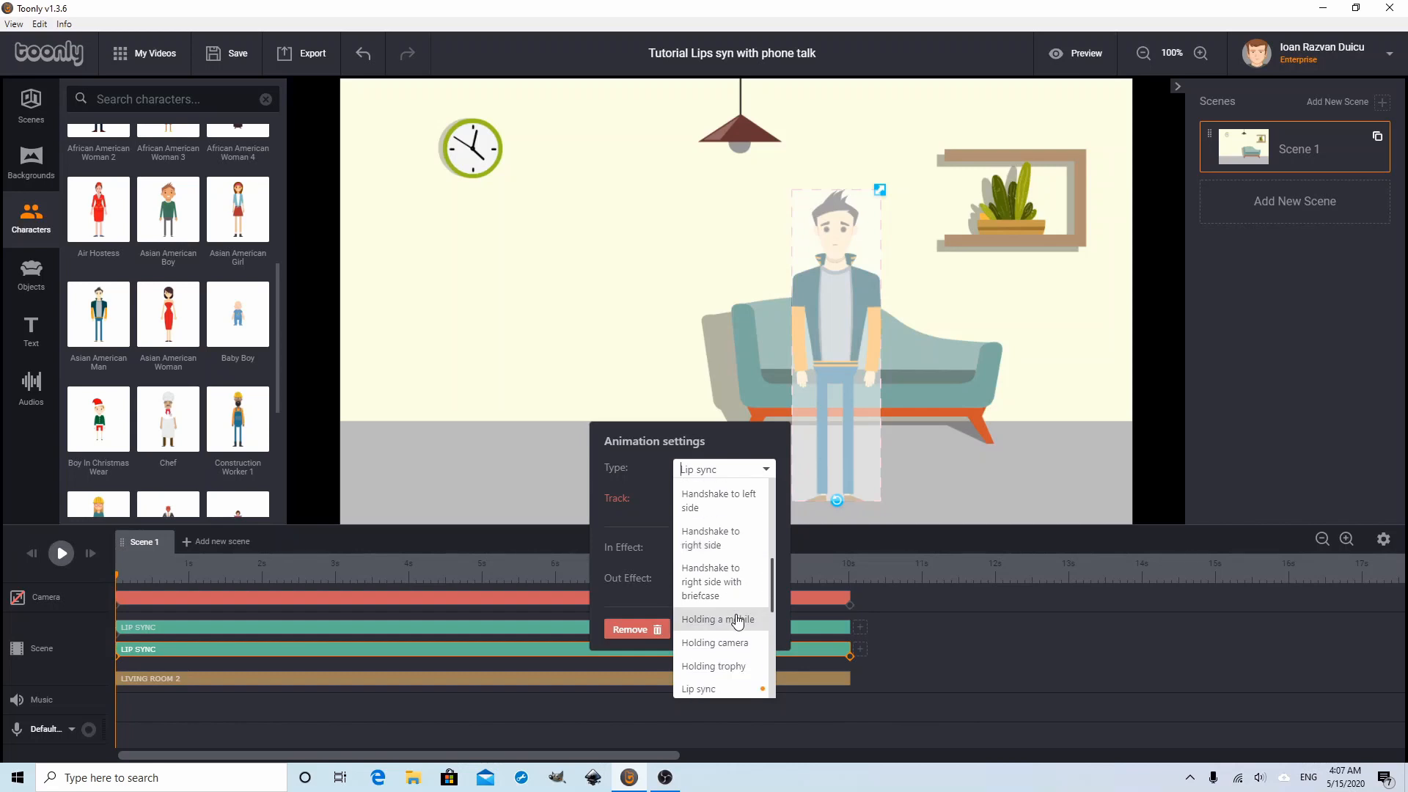
pyautogui.click(735, 620)
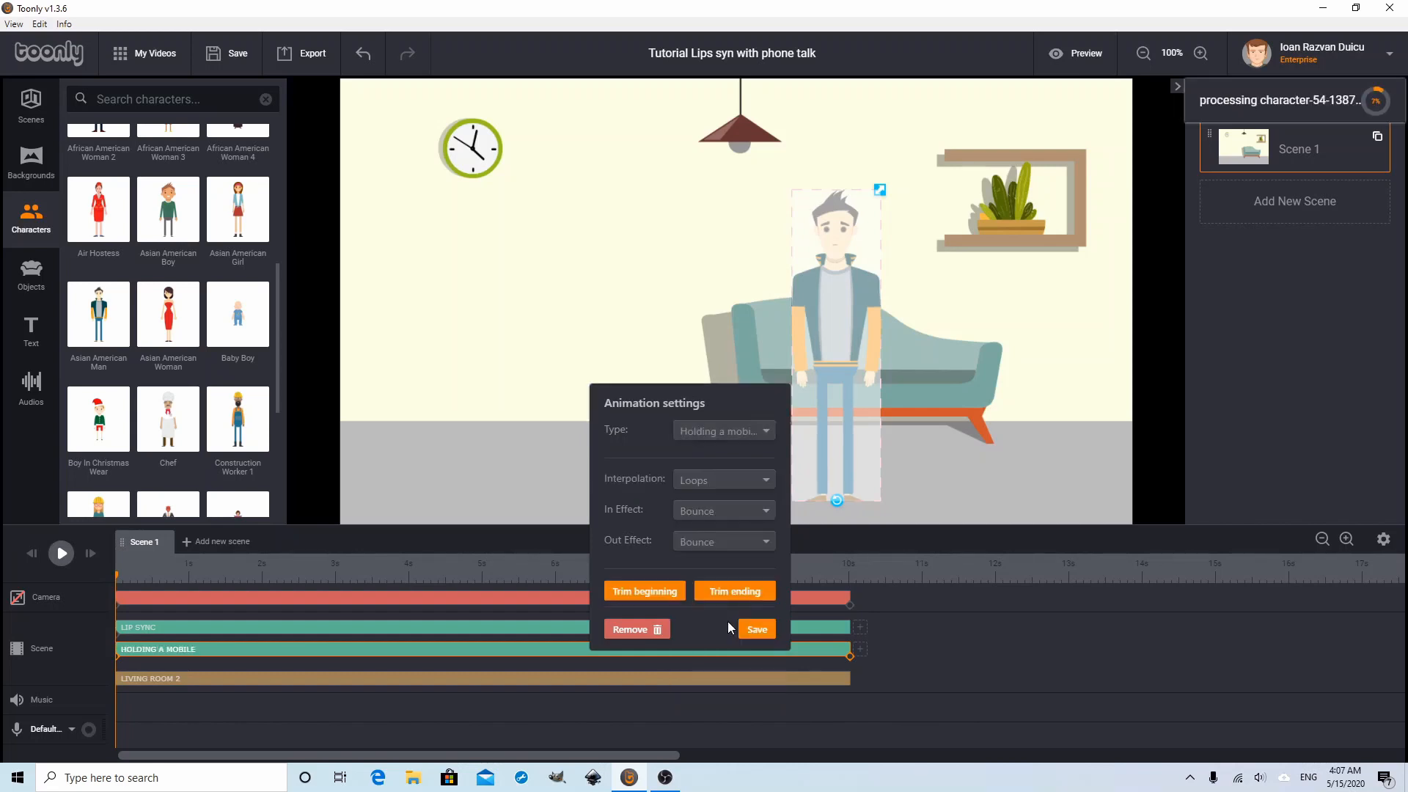
# Set the In Effect and Out Effect of the Holding a mobile clip to Instant and save the animation settings
pyautogui.click(758, 479)
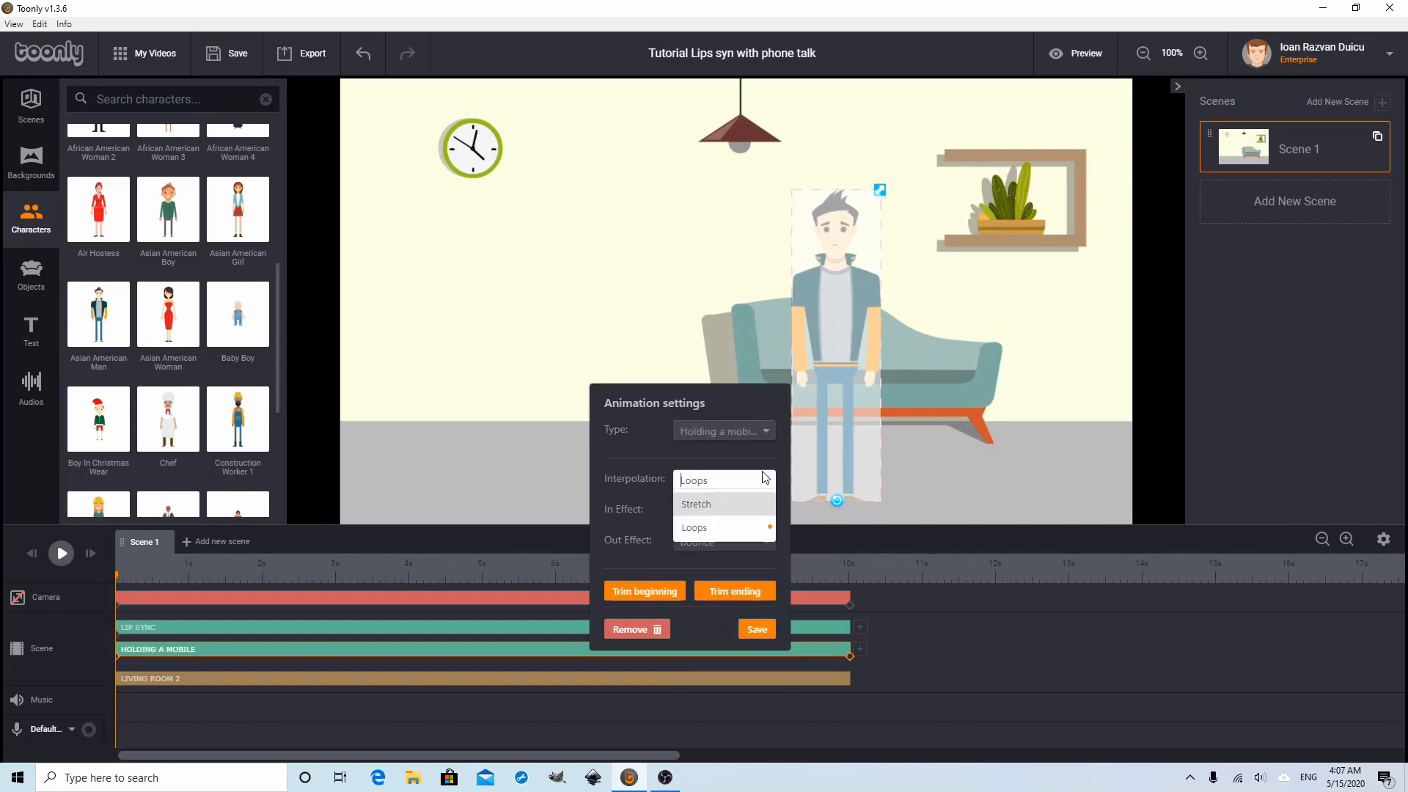
pyautogui.click(764, 478)
pyautogui.click(764, 508)
pyautogui.click(741, 537)
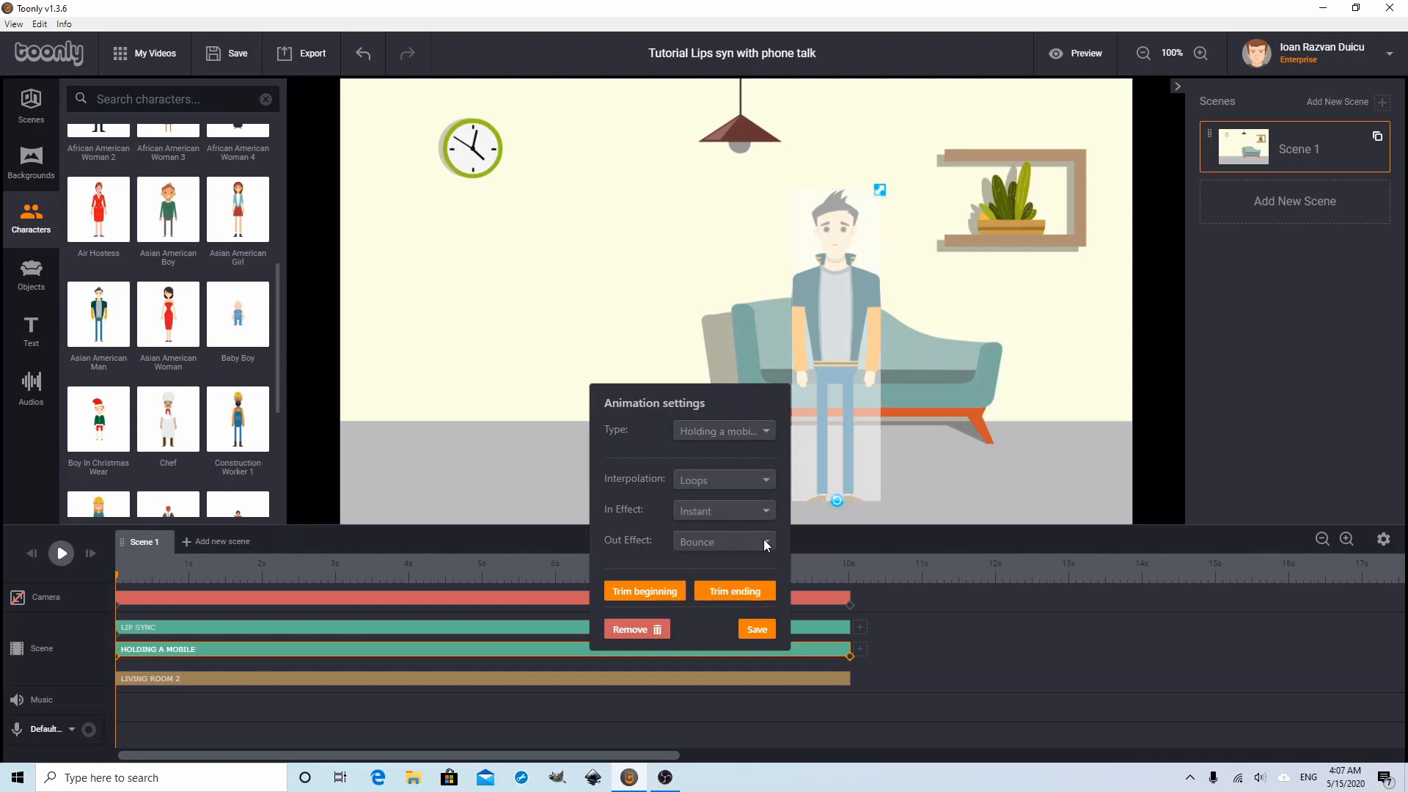
pyautogui.click(758, 540)
pyautogui.click(754, 567)
pyautogui.click(756, 629)
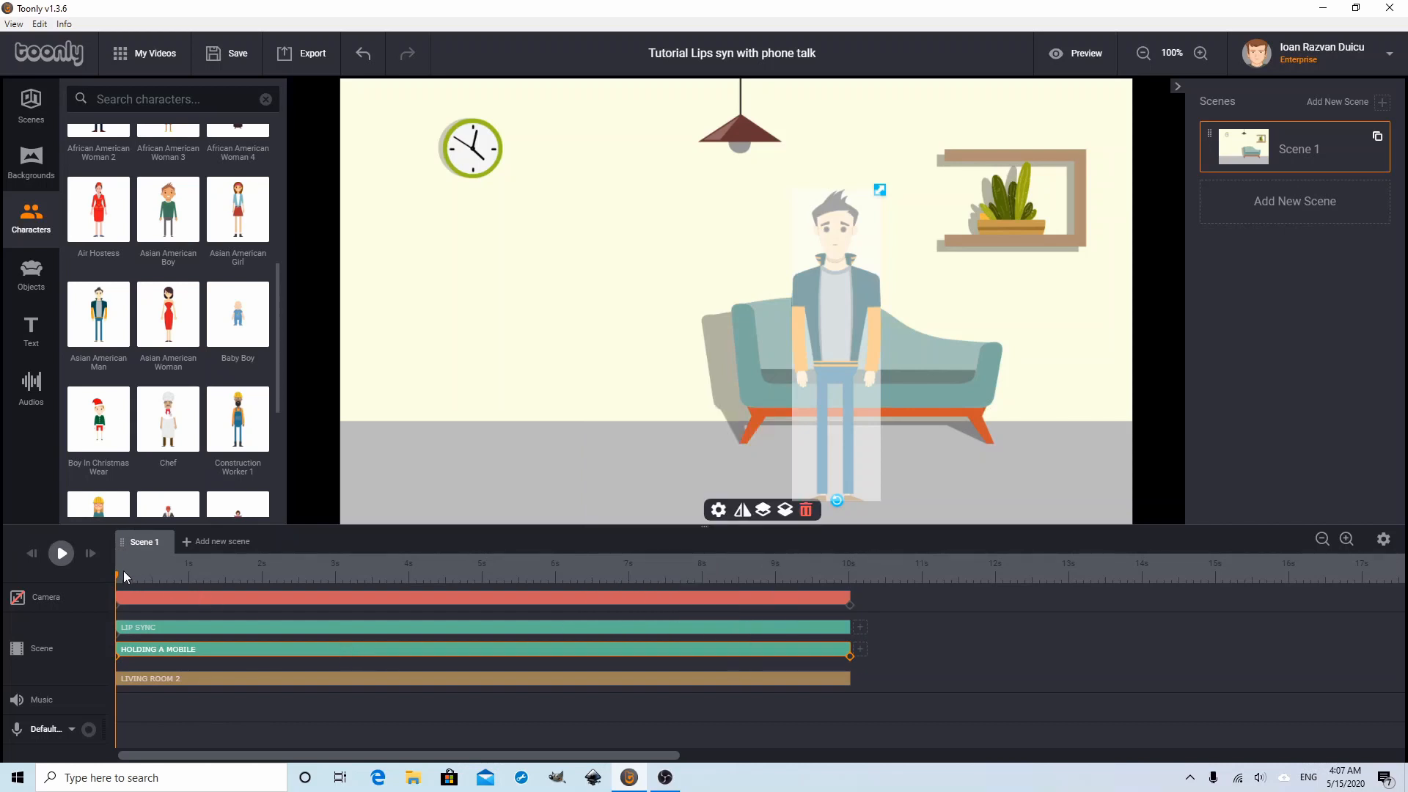
# Check the arm-raising motion at the scene's start and trim the beginning of the Holding a mobile animation to start frame 19
pyautogui.moveTo(123, 571)
pyautogui.mouseDown()
pyautogui.moveTo(196, 574)
pyautogui.moveTo(108, 565)
pyautogui.mouseUp()
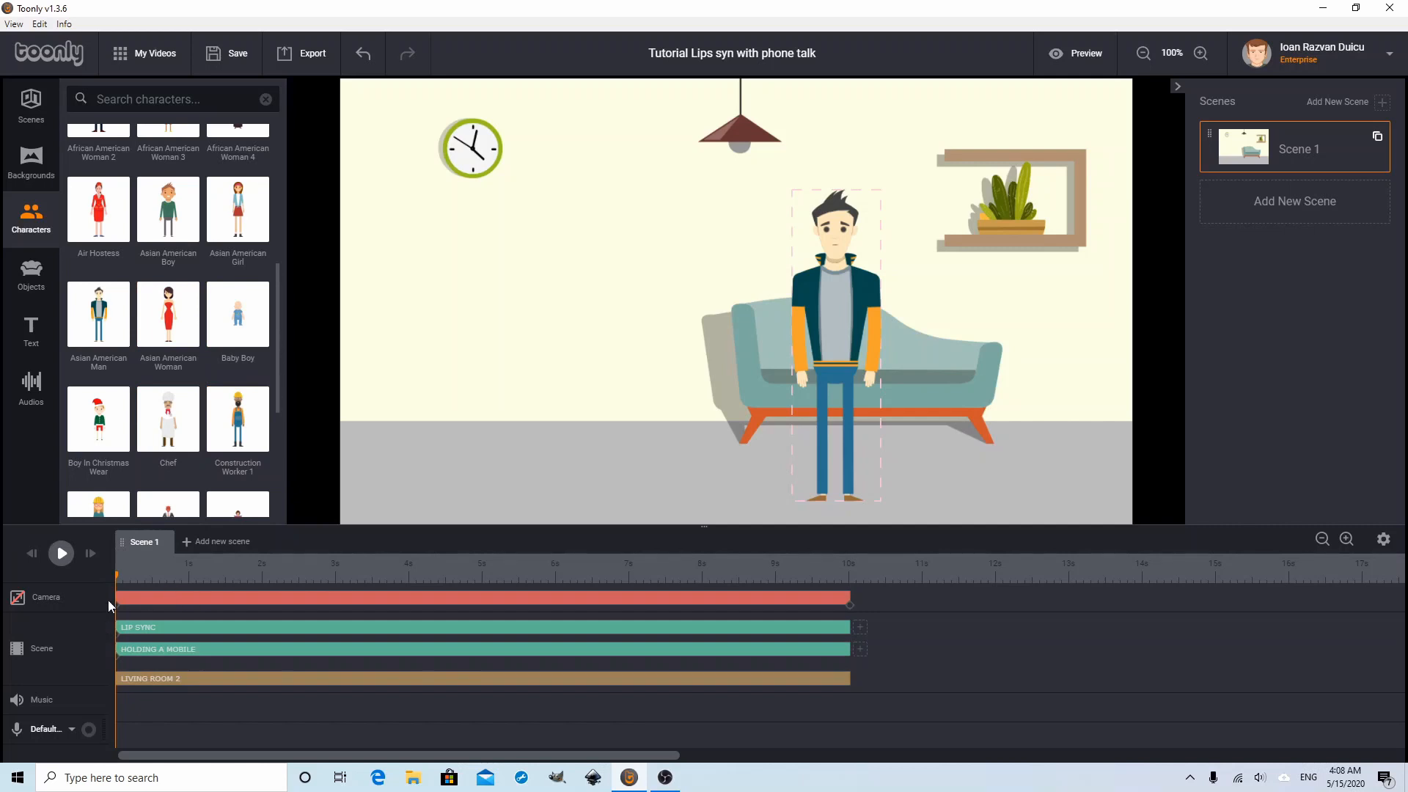
pyautogui.moveTo(118, 582); pyautogui.dragTo(133, 581)
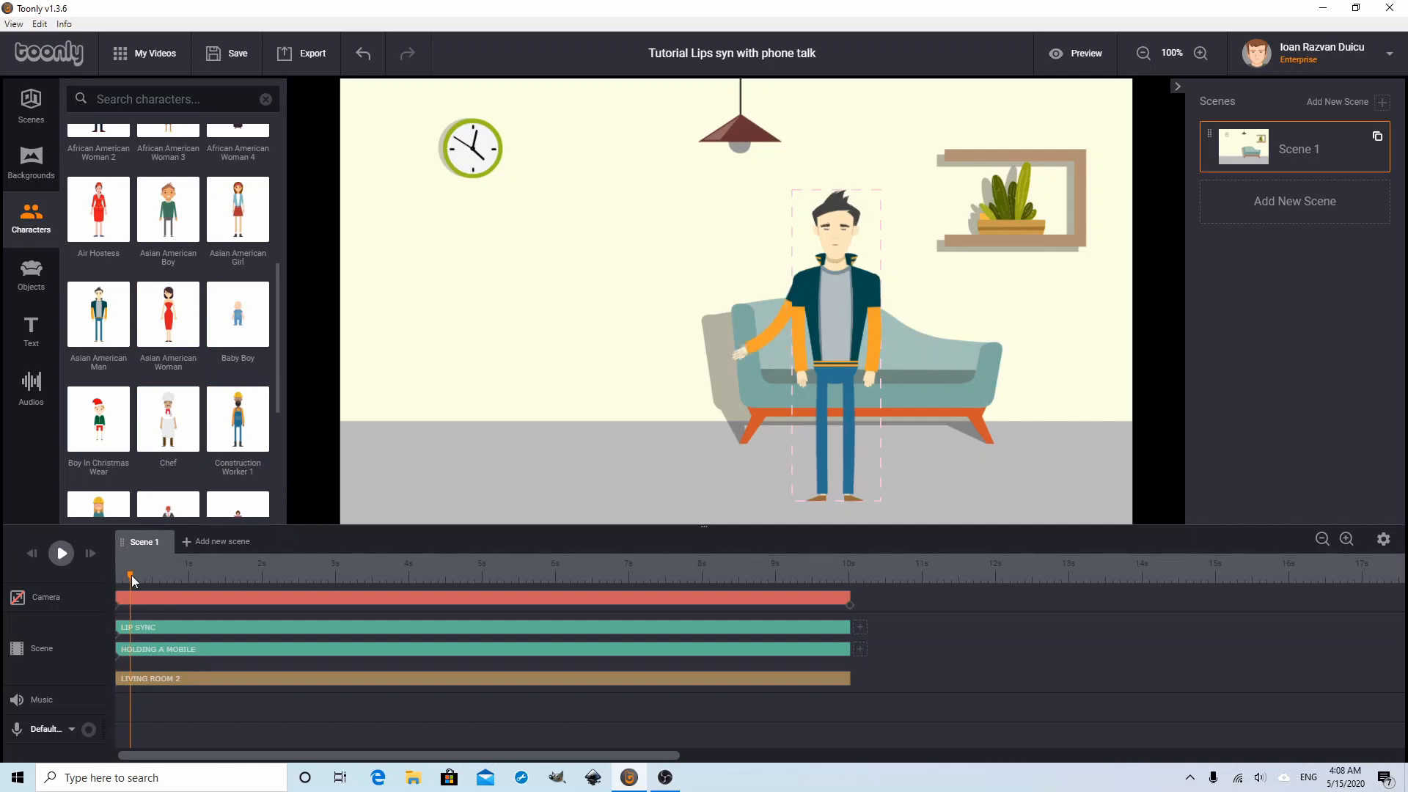
pyautogui.moveTo(130, 576)
pyautogui.mouseDown()
pyautogui.moveTo(108, 576)
pyautogui.moveTo(173, 576)
pyautogui.moveTo(95, 573)
pyautogui.moveTo(205, 570)
pyautogui.moveTo(111, 561)
pyautogui.moveTo(232, 566)
pyautogui.moveTo(105, 573)
pyautogui.mouseUp()
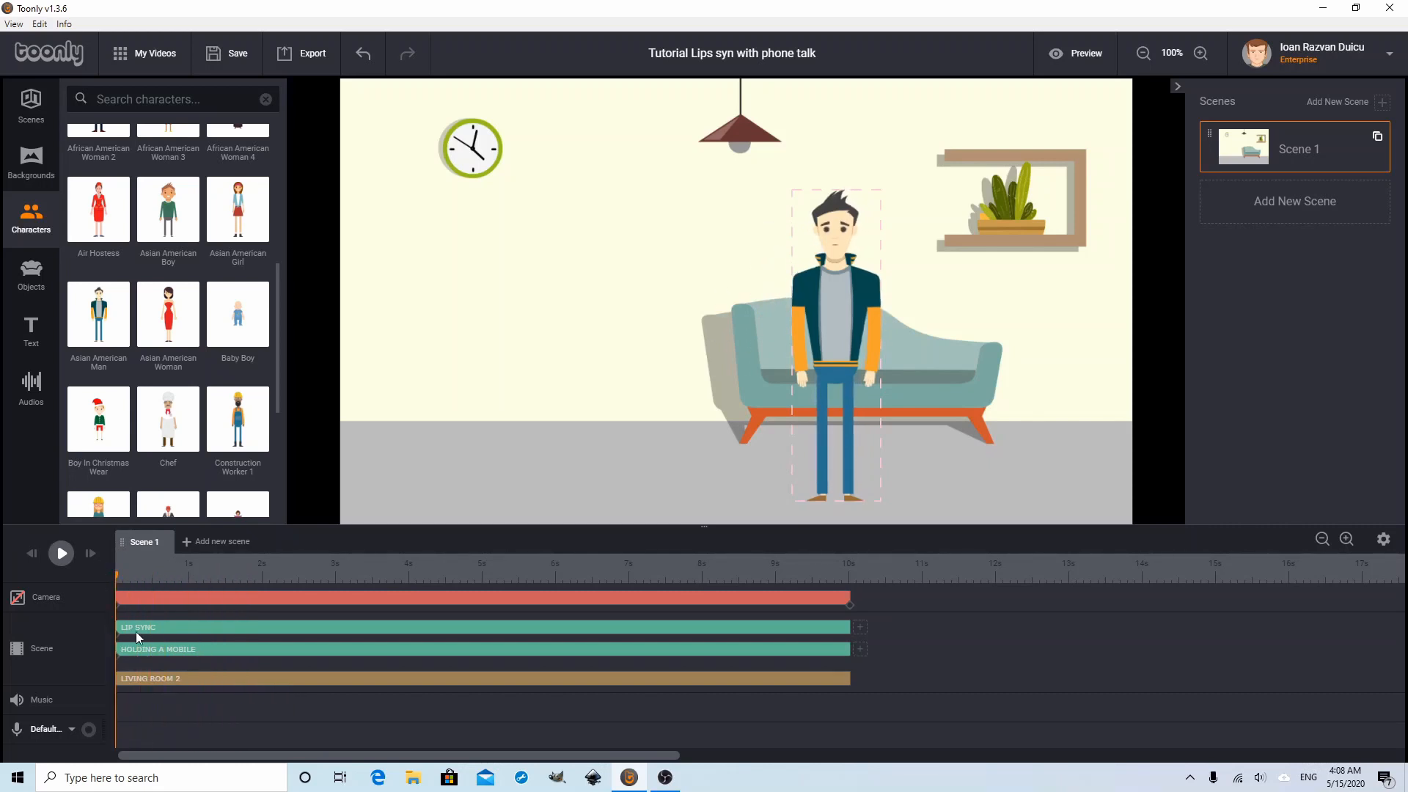
pyautogui.click(156, 650)
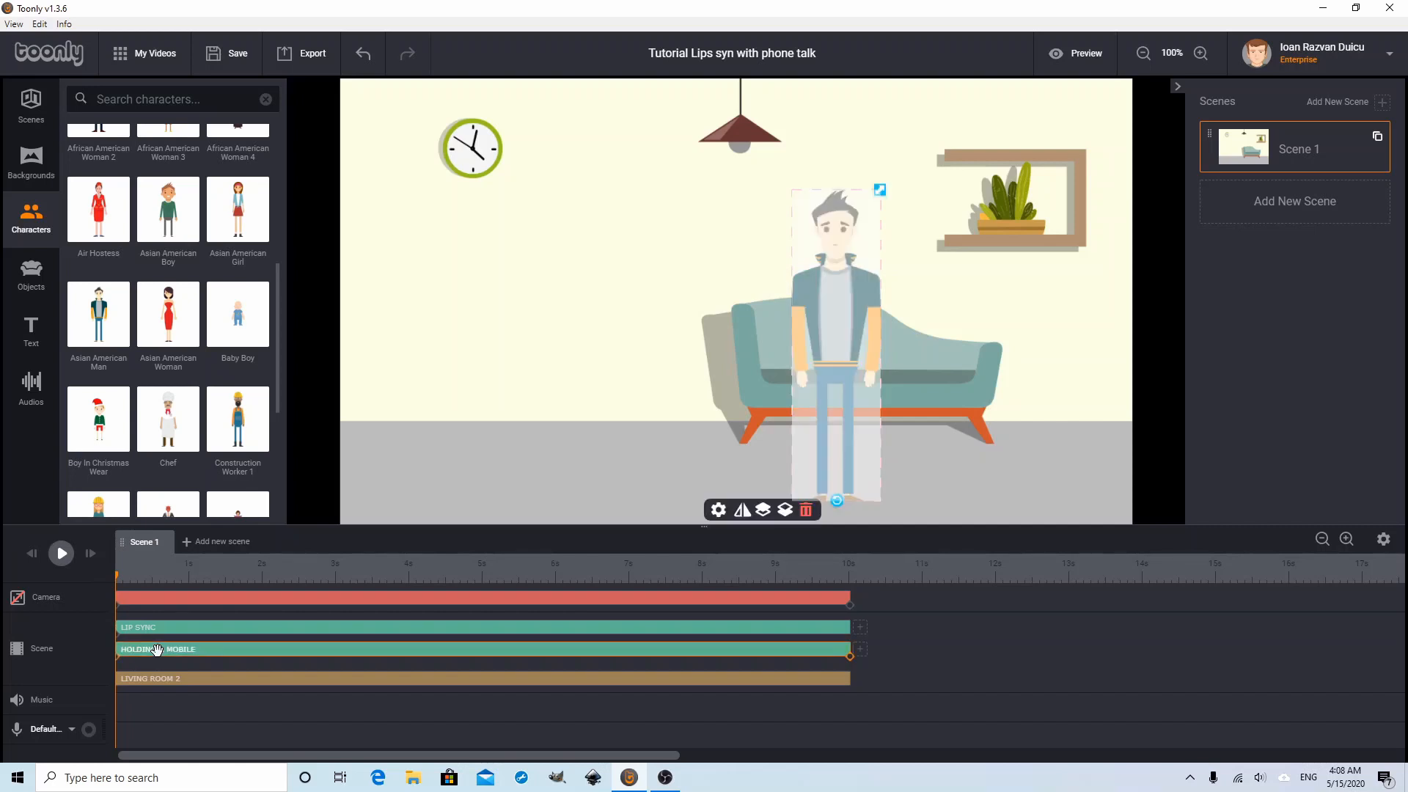
pyautogui.click(157, 650)
pyautogui.click(218, 593)
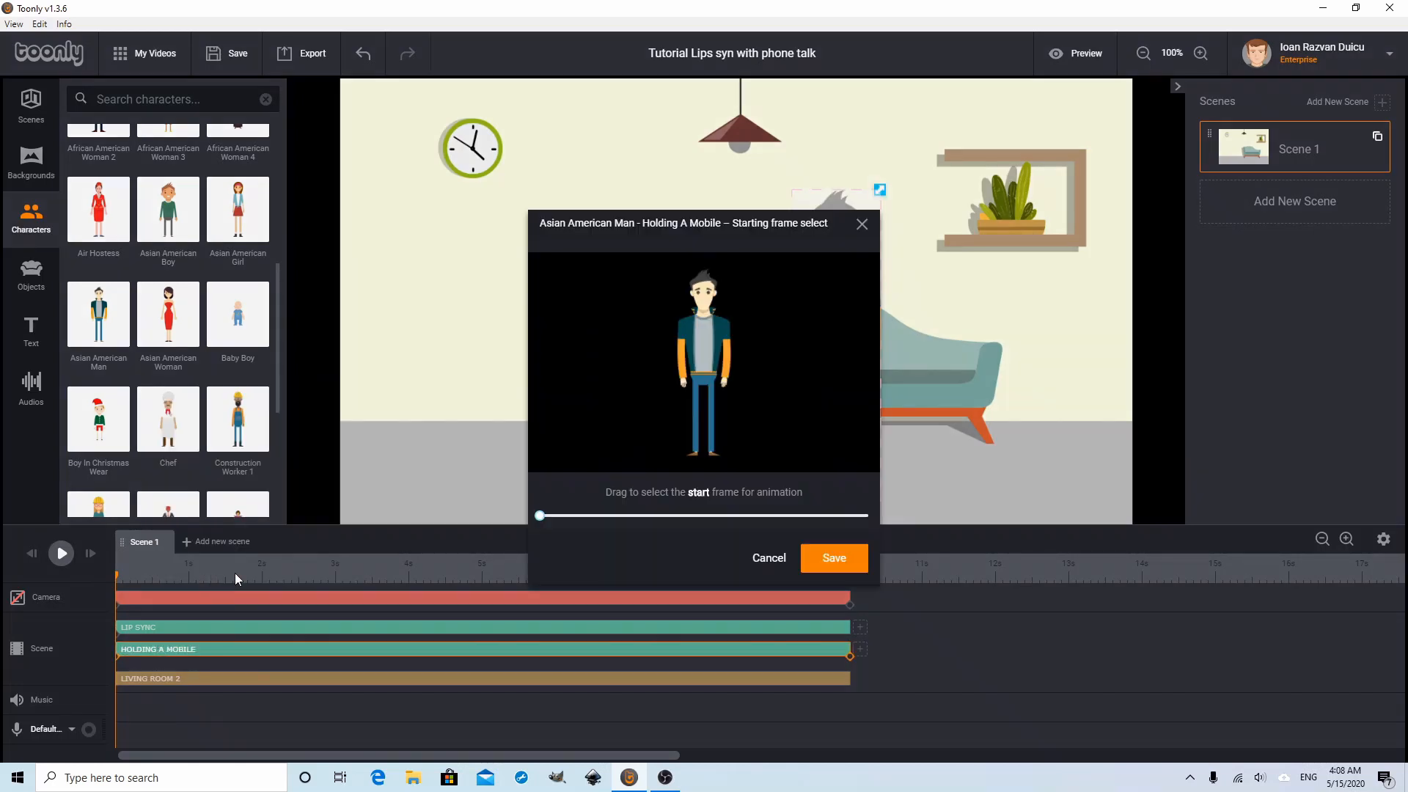
pyautogui.moveTo(540, 518); pyautogui.dragTo(614, 517)
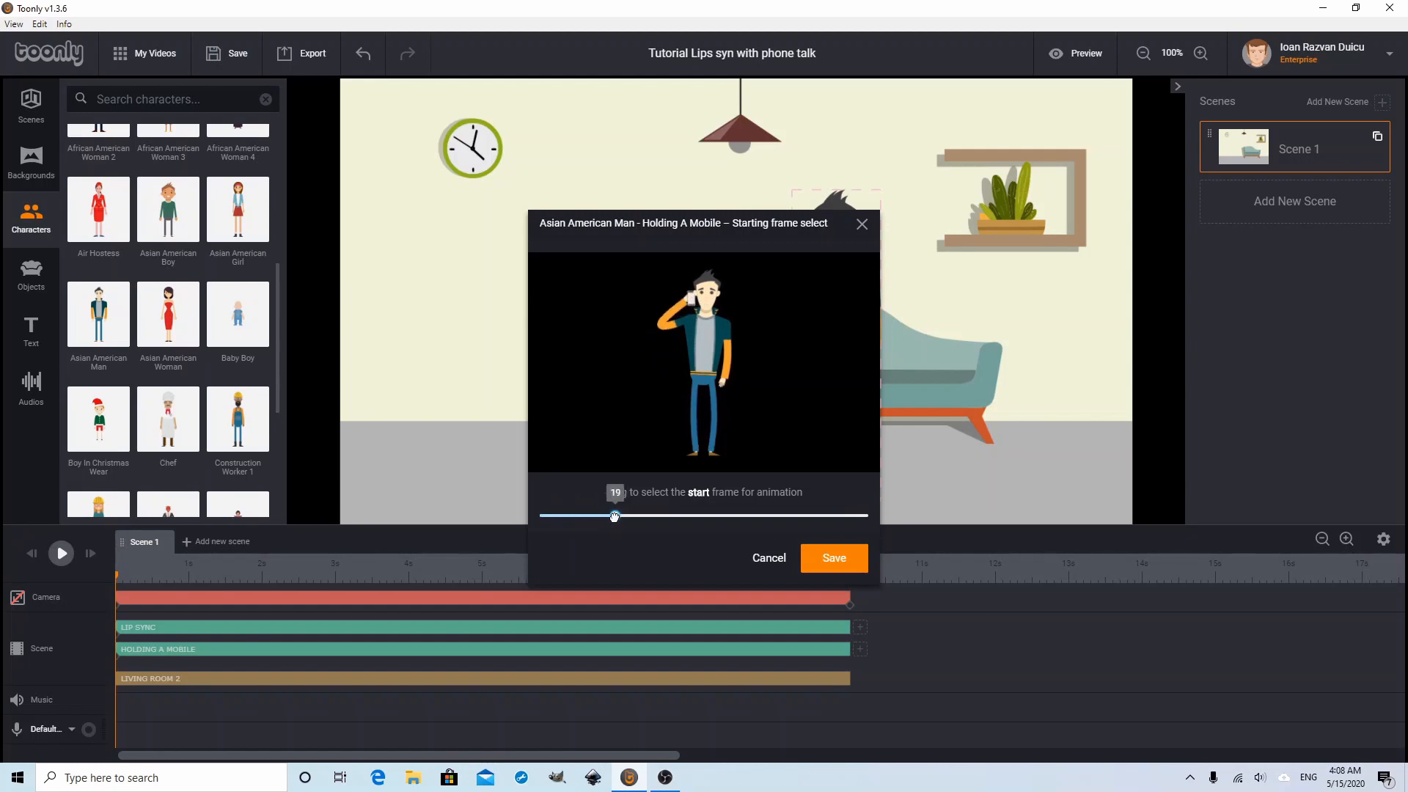
pyautogui.click(827, 557)
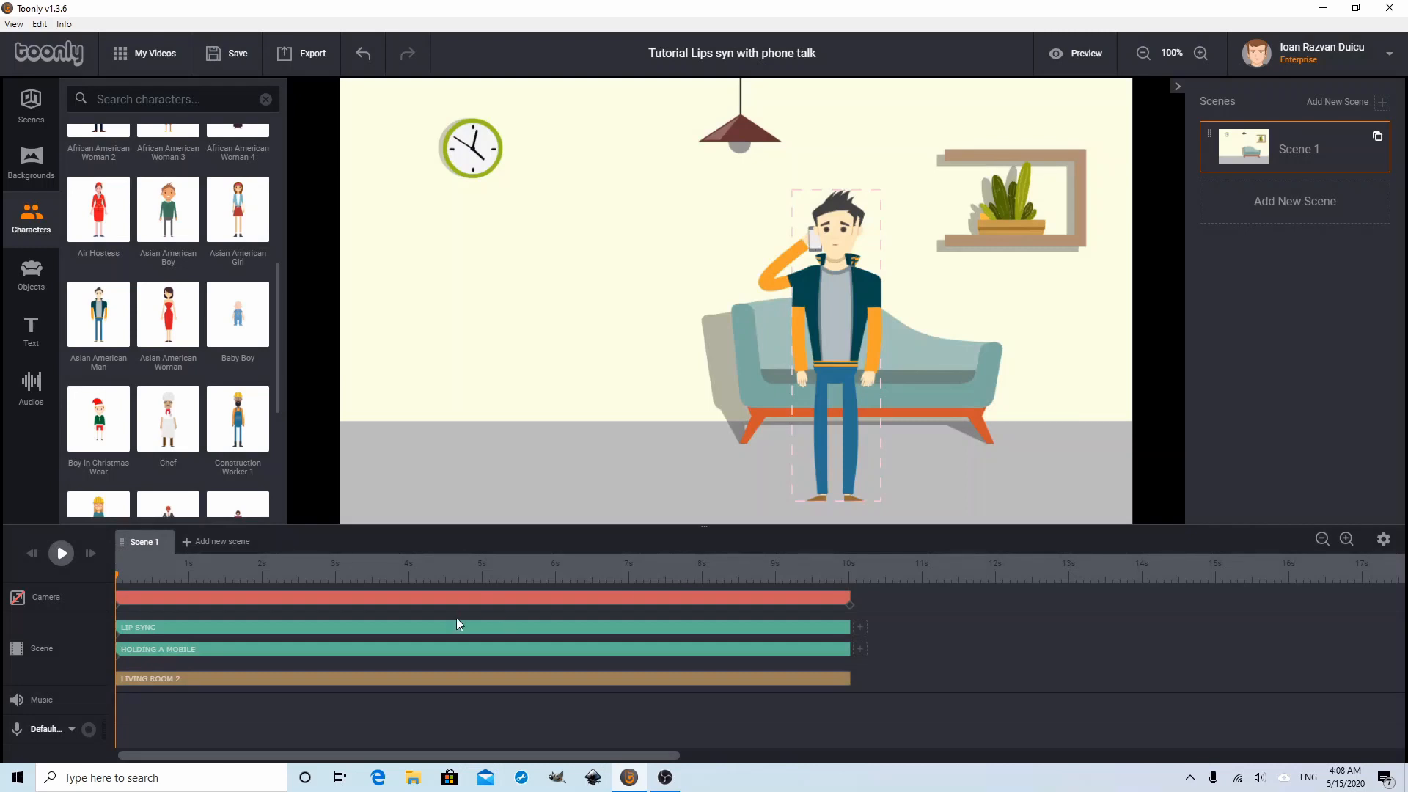
# Trim the ending of the Holding a mobile animation to end frame 80 and briefly play the scene
pyautogui.click(786, 649)
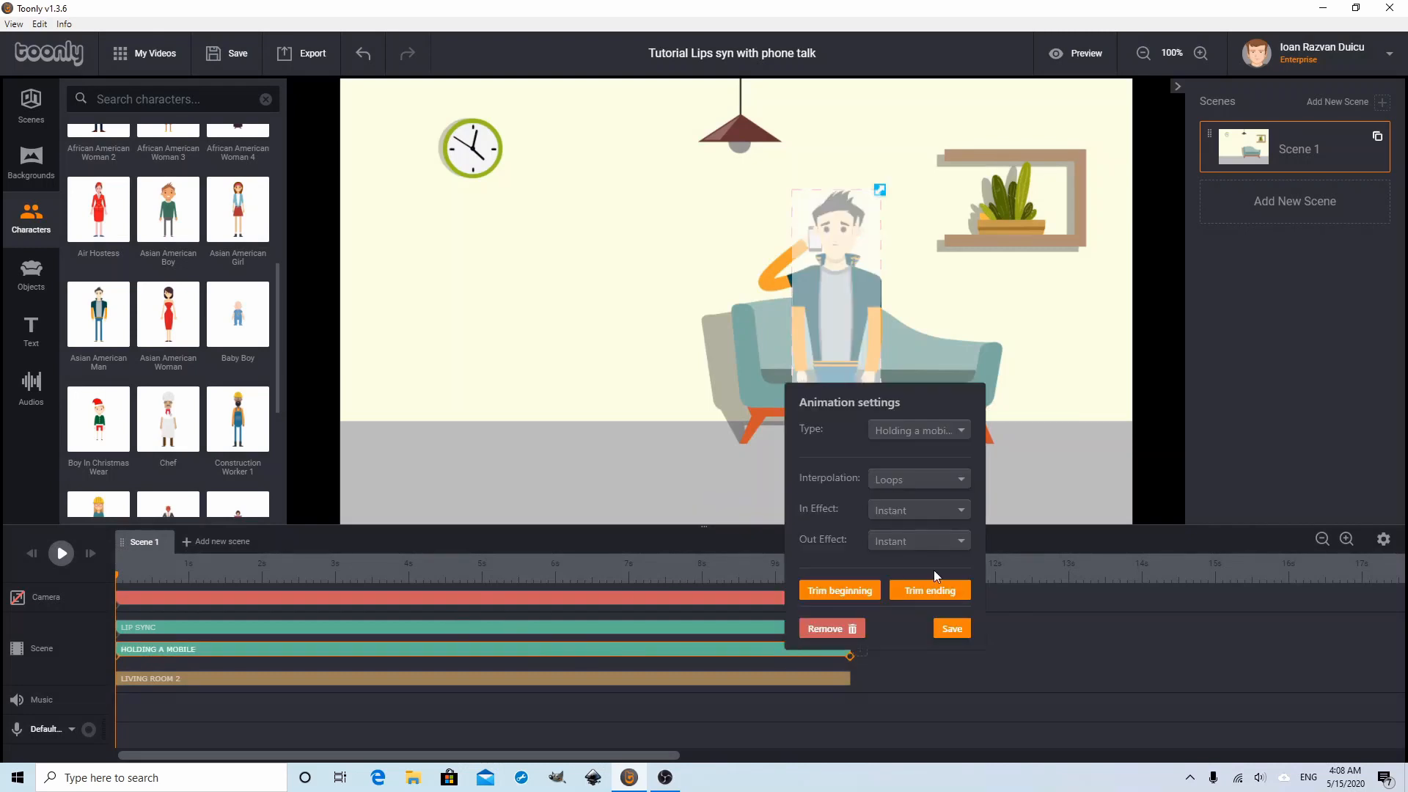
pyautogui.click(933, 593)
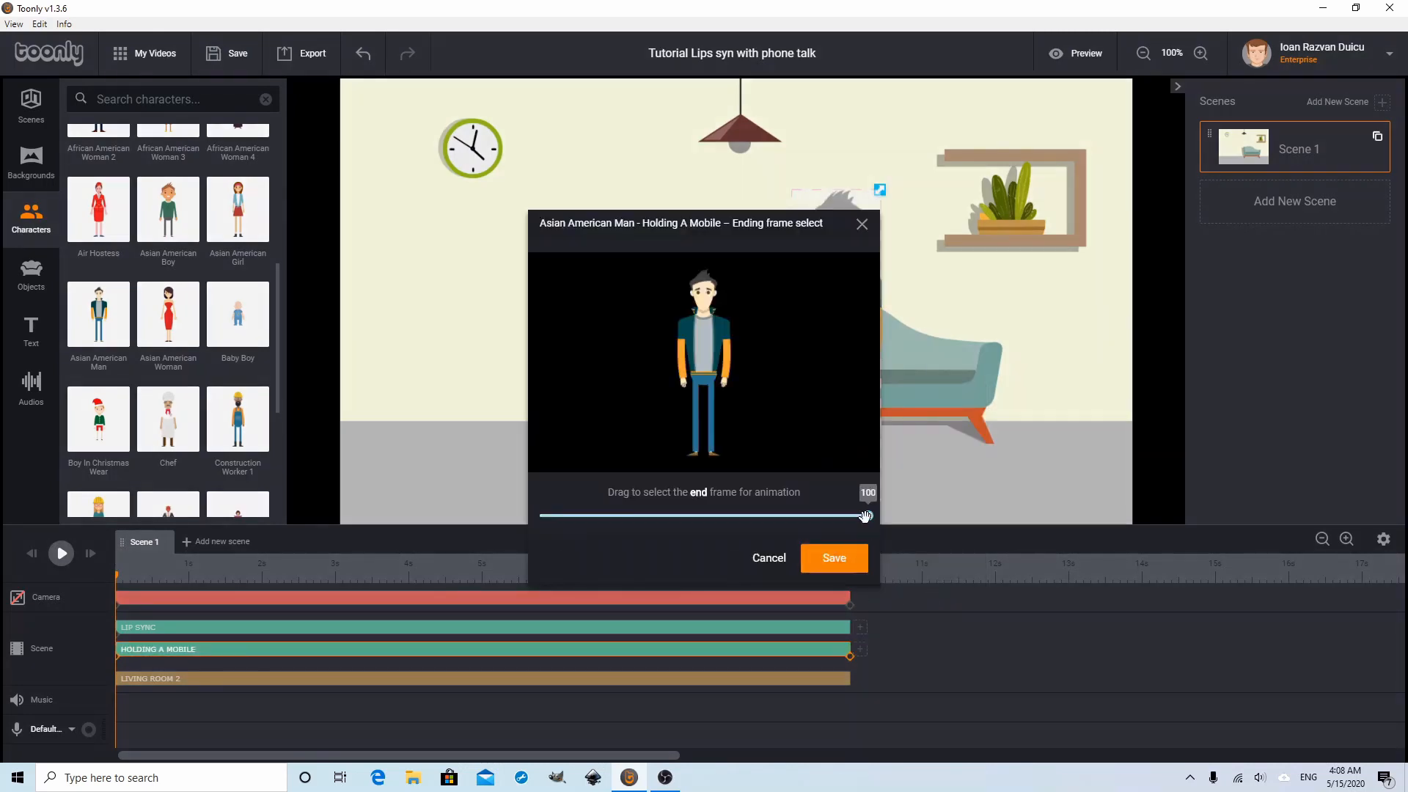
pyautogui.moveTo(866, 516); pyautogui.dragTo(784, 517)
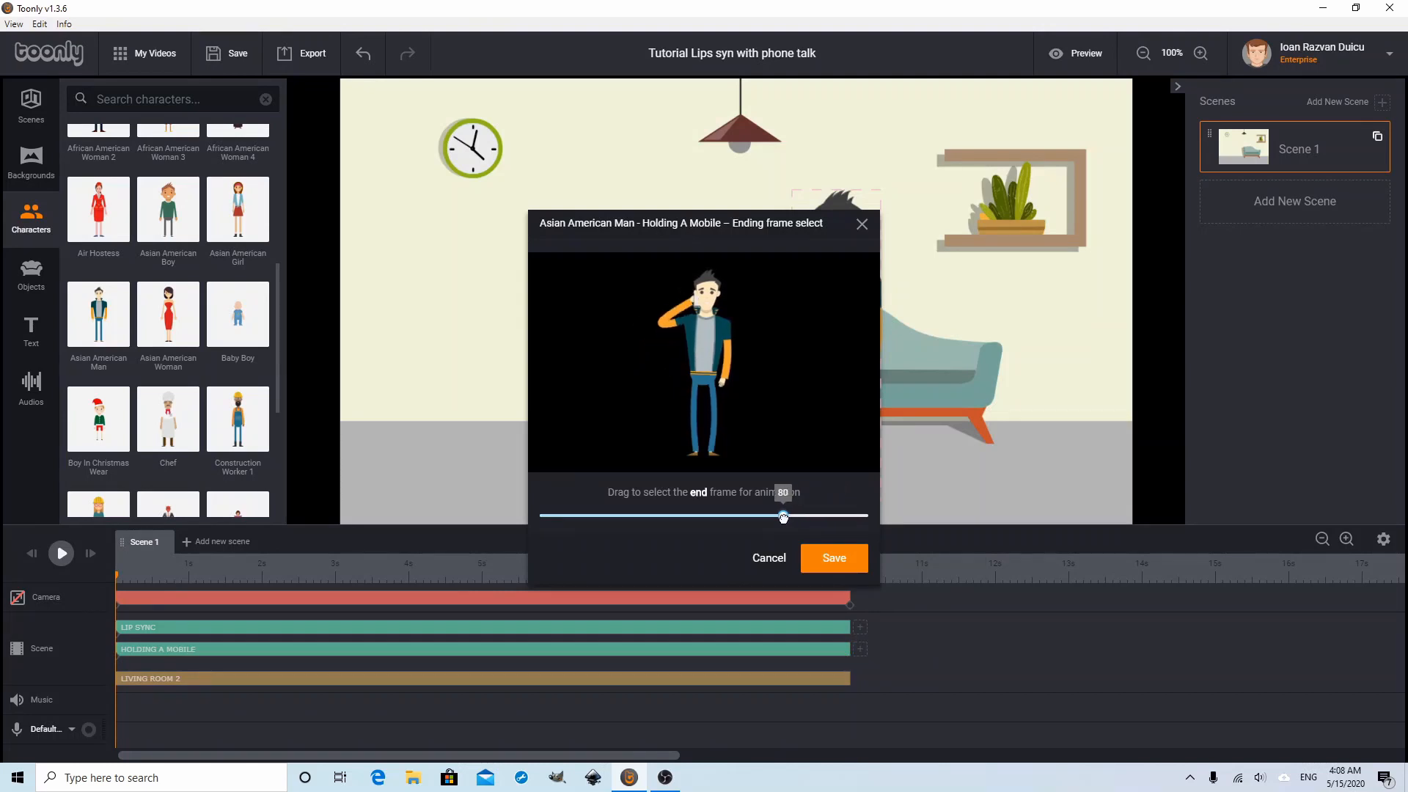
pyautogui.click(839, 562)
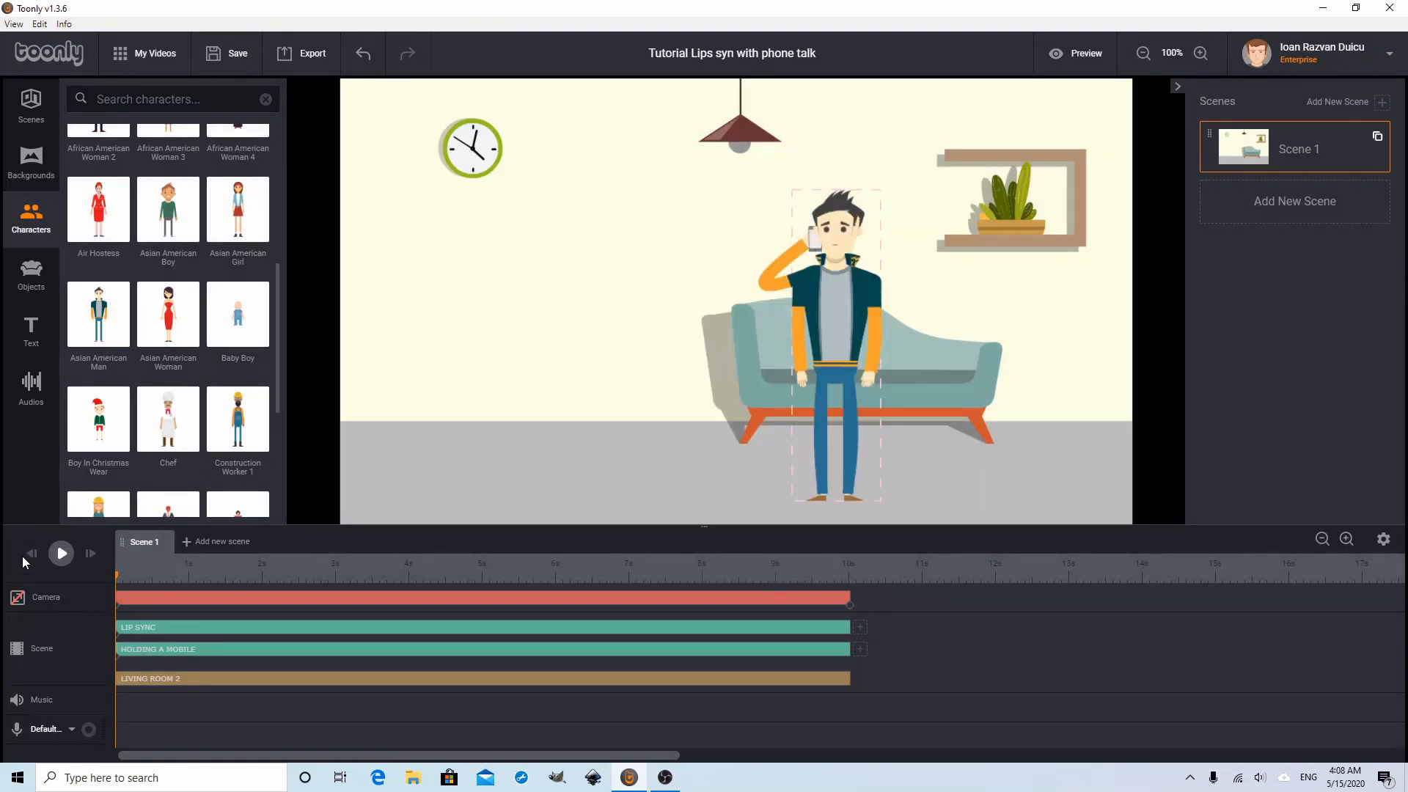
pyautogui.click(60, 553)
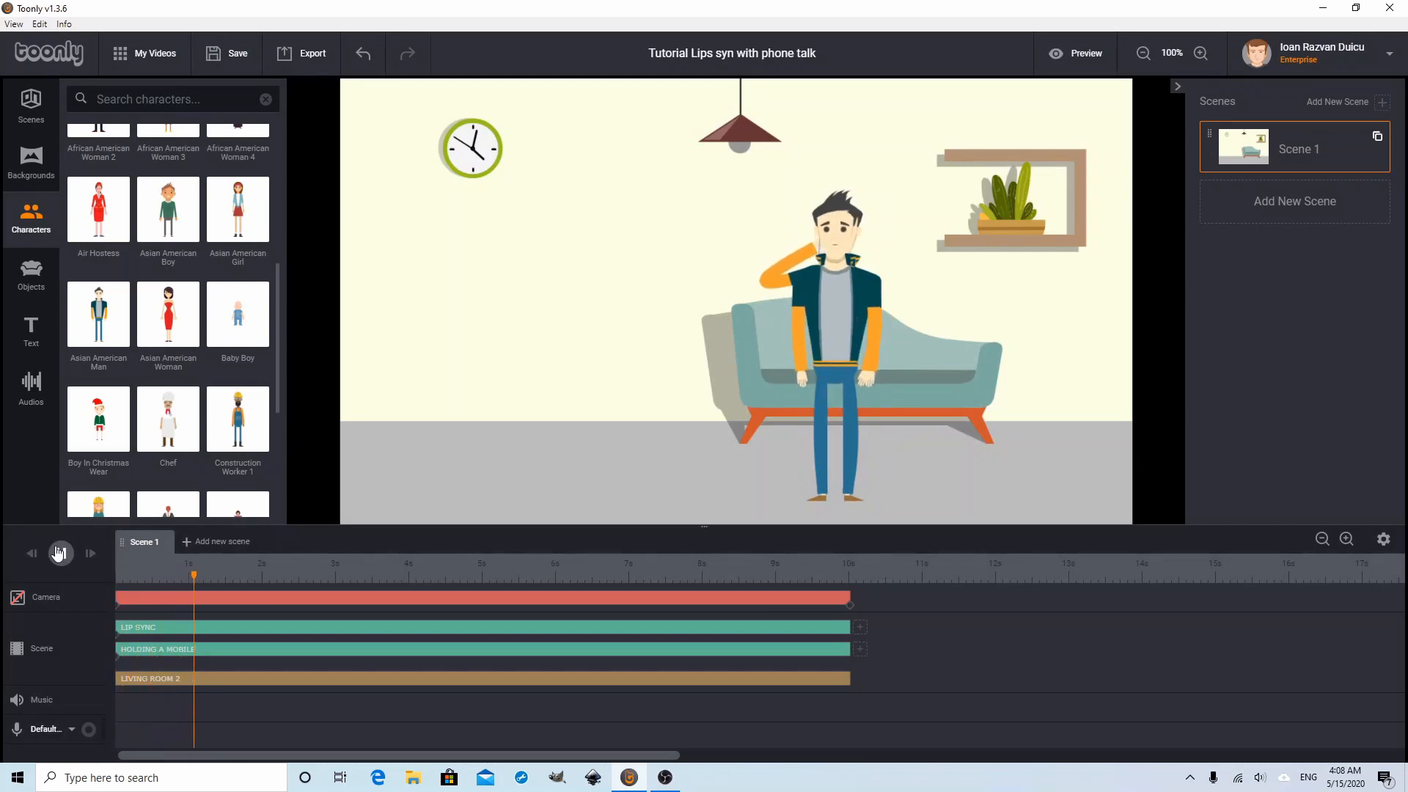
pyautogui.click(60, 554)
# Set the In Effect and Out Effect of the Lip sync clip to Instant and save the animation settings
pyautogui.click(324, 632)
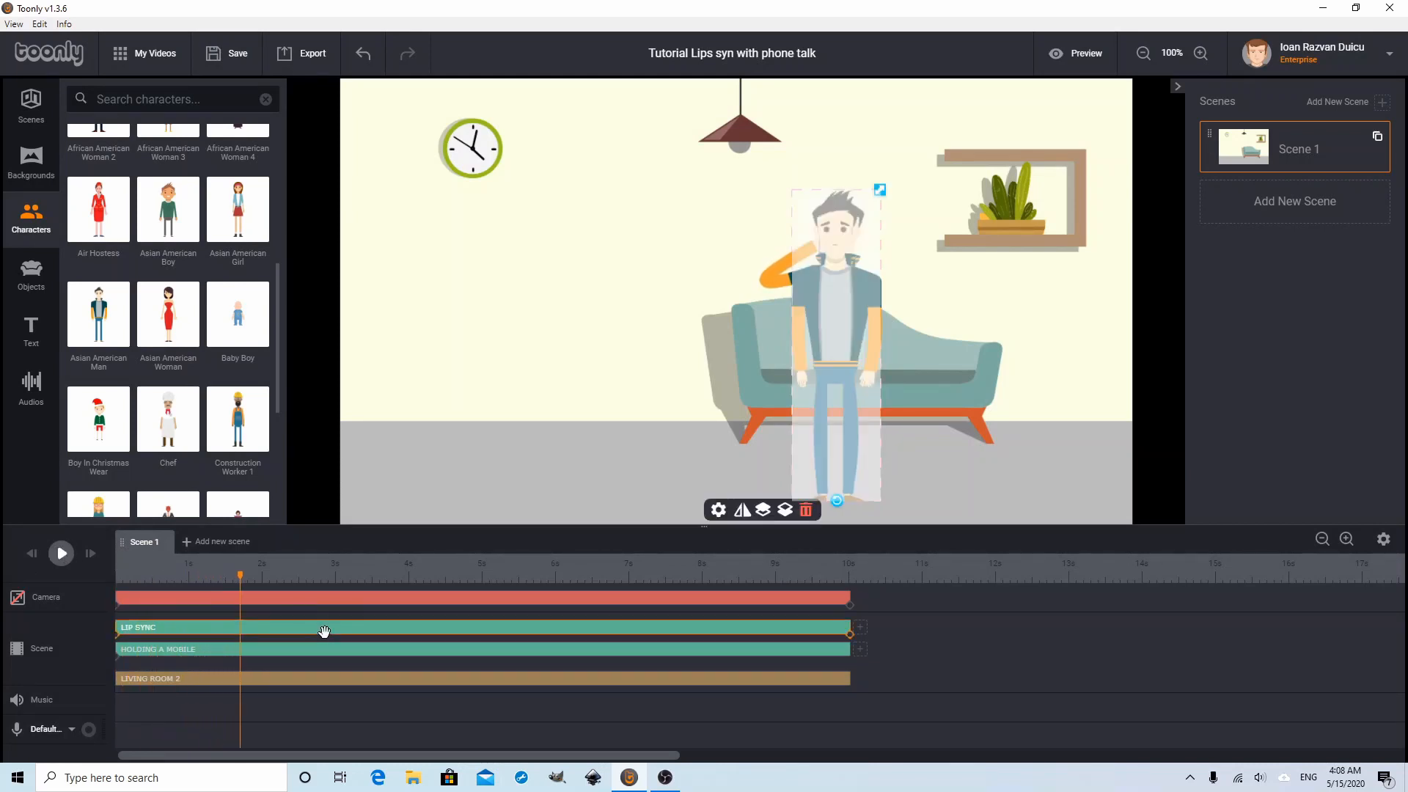
pyautogui.doubleClick(325, 631)
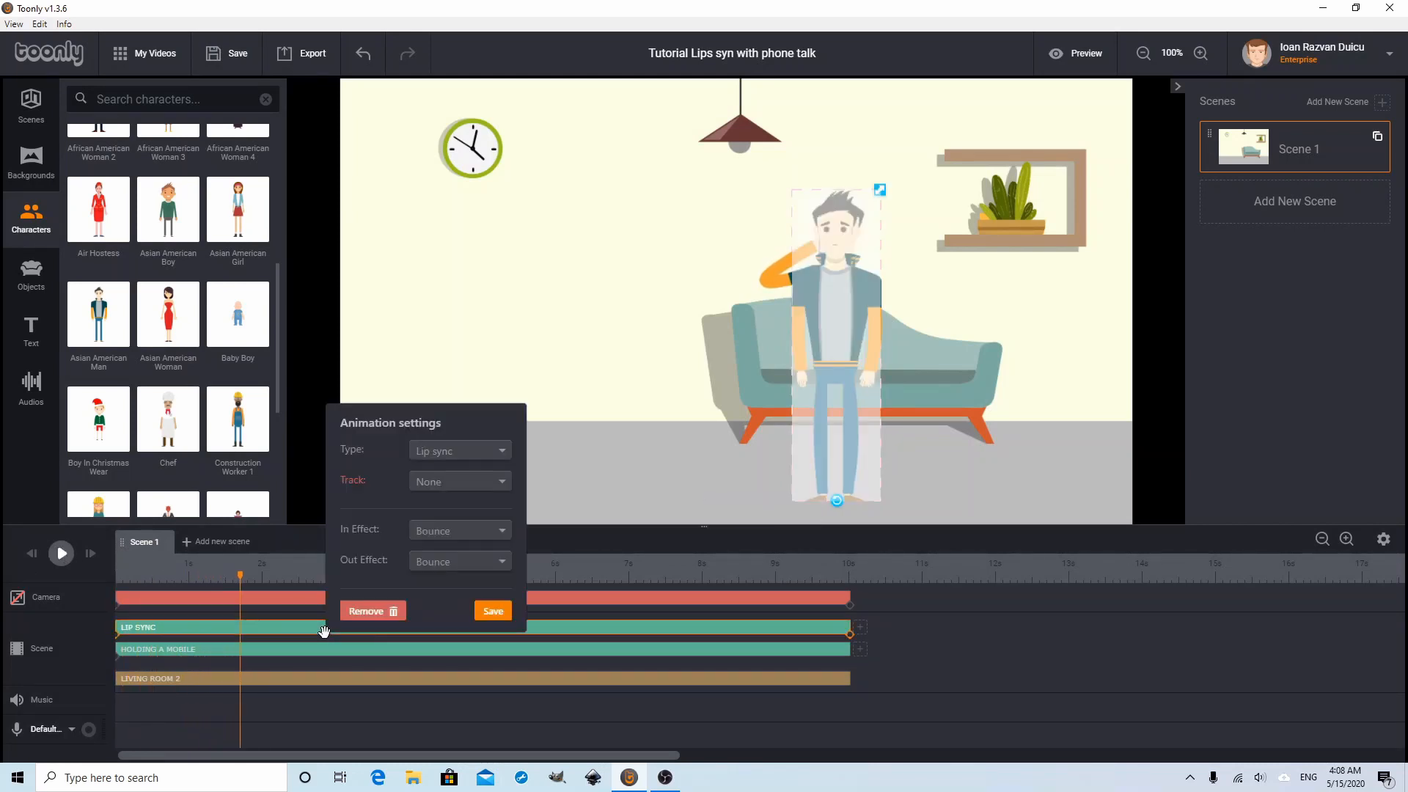
pyautogui.click(465, 530)
pyautogui.click(469, 556)
pyautogui.click(474, 562)
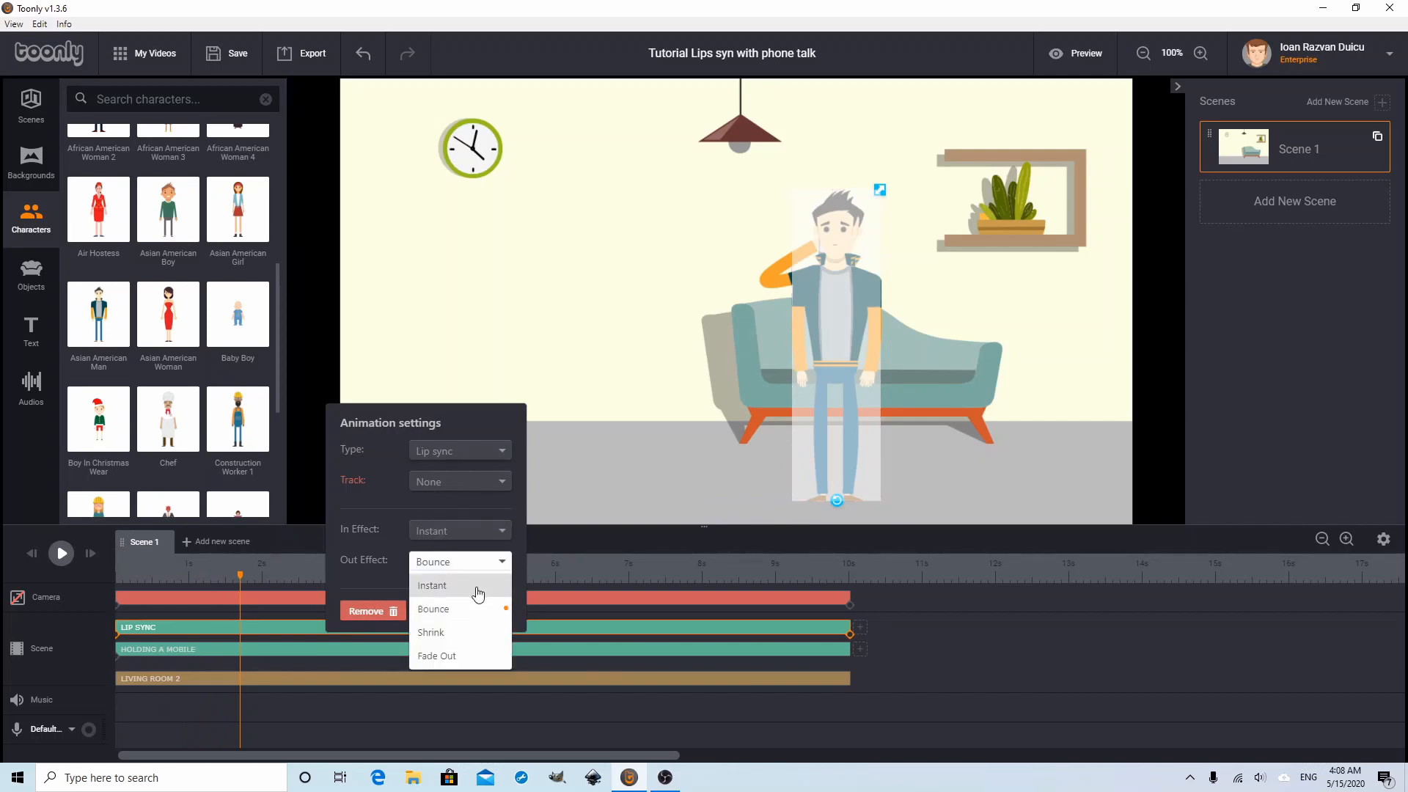
pyautogui.click(469, 585)
pyautogui.click(478, 612)
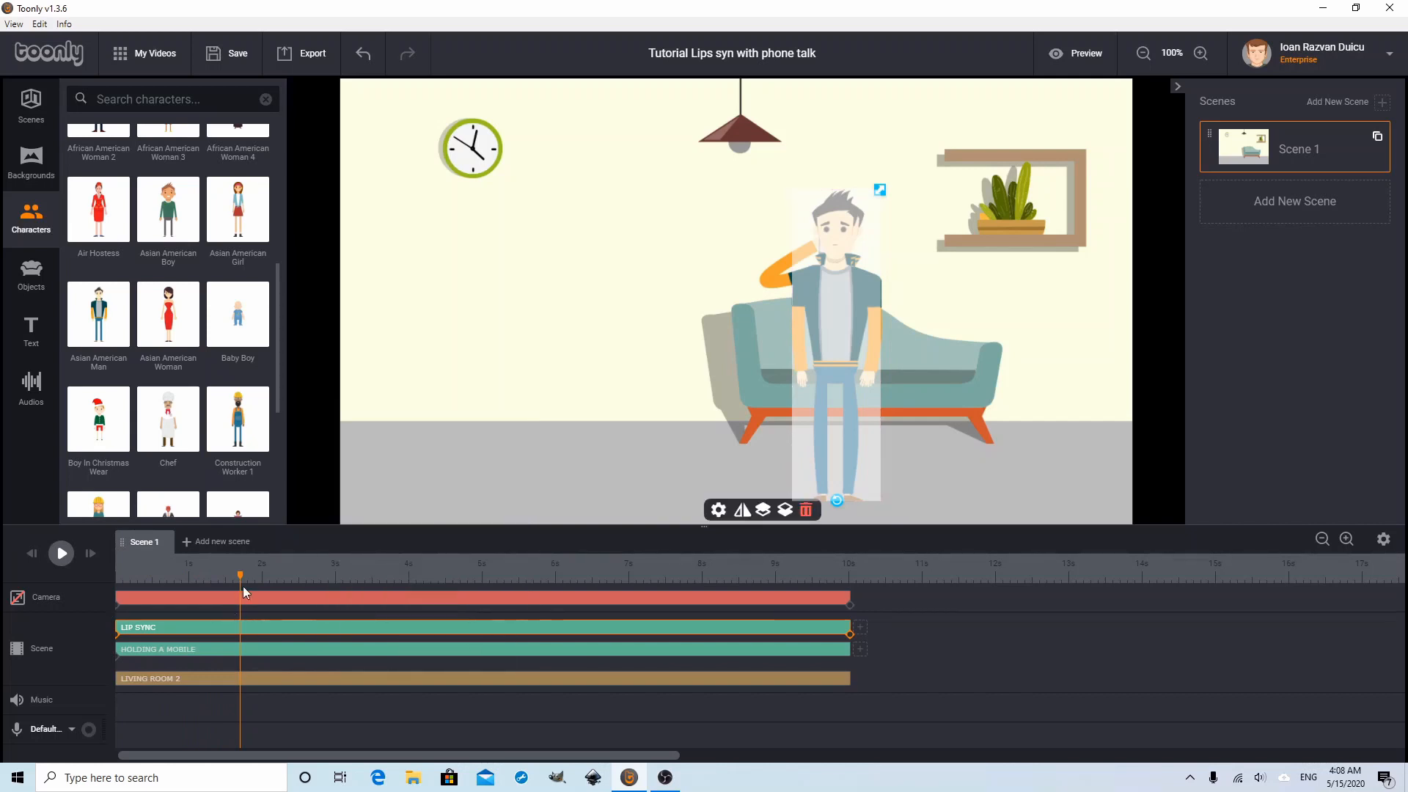
# Play the scene from the start, and move the Holding a mobile layer in front of the Lip sync layer
pyautogui.moveTo(239, 575); pyautogui.dragTo(116, 577)
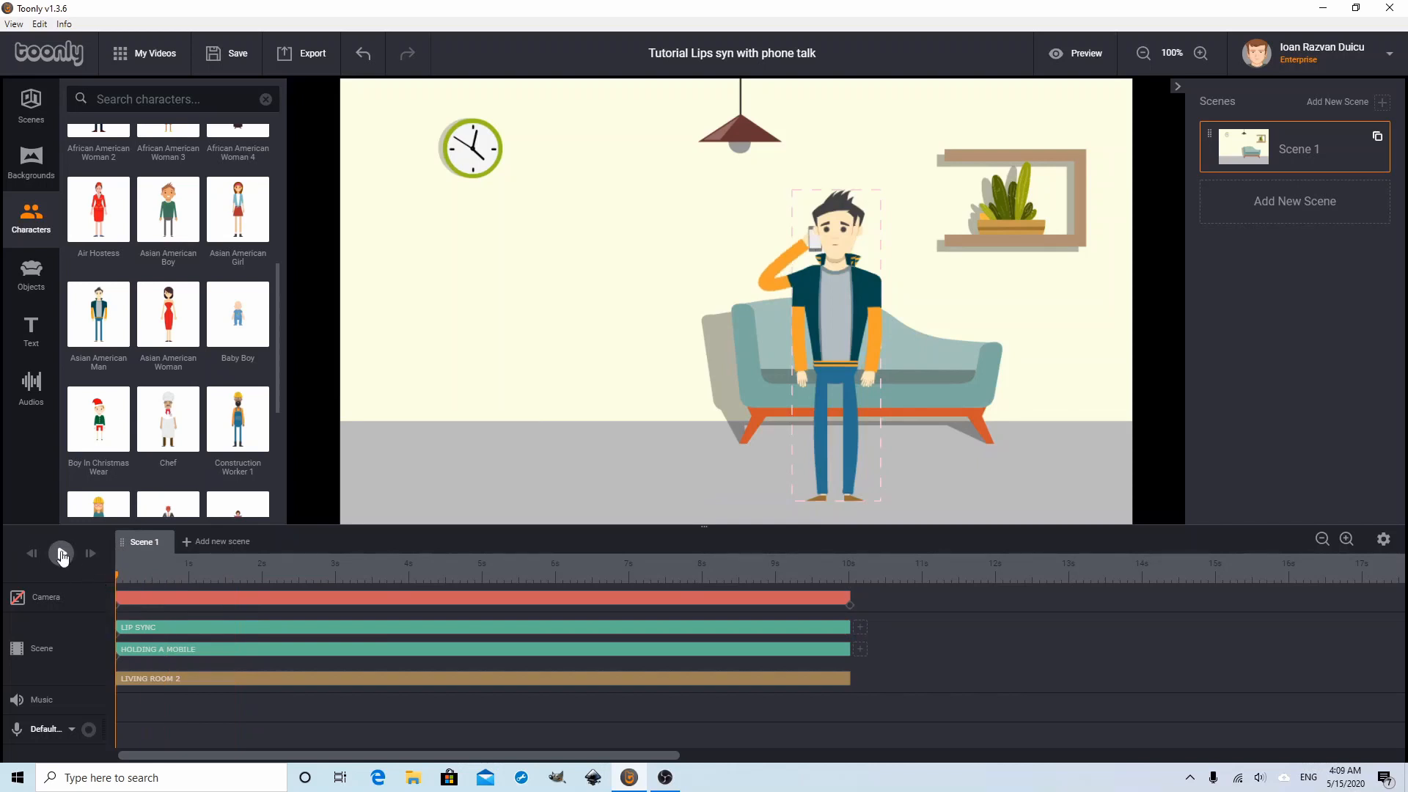
pyautogui.click(62, 554)
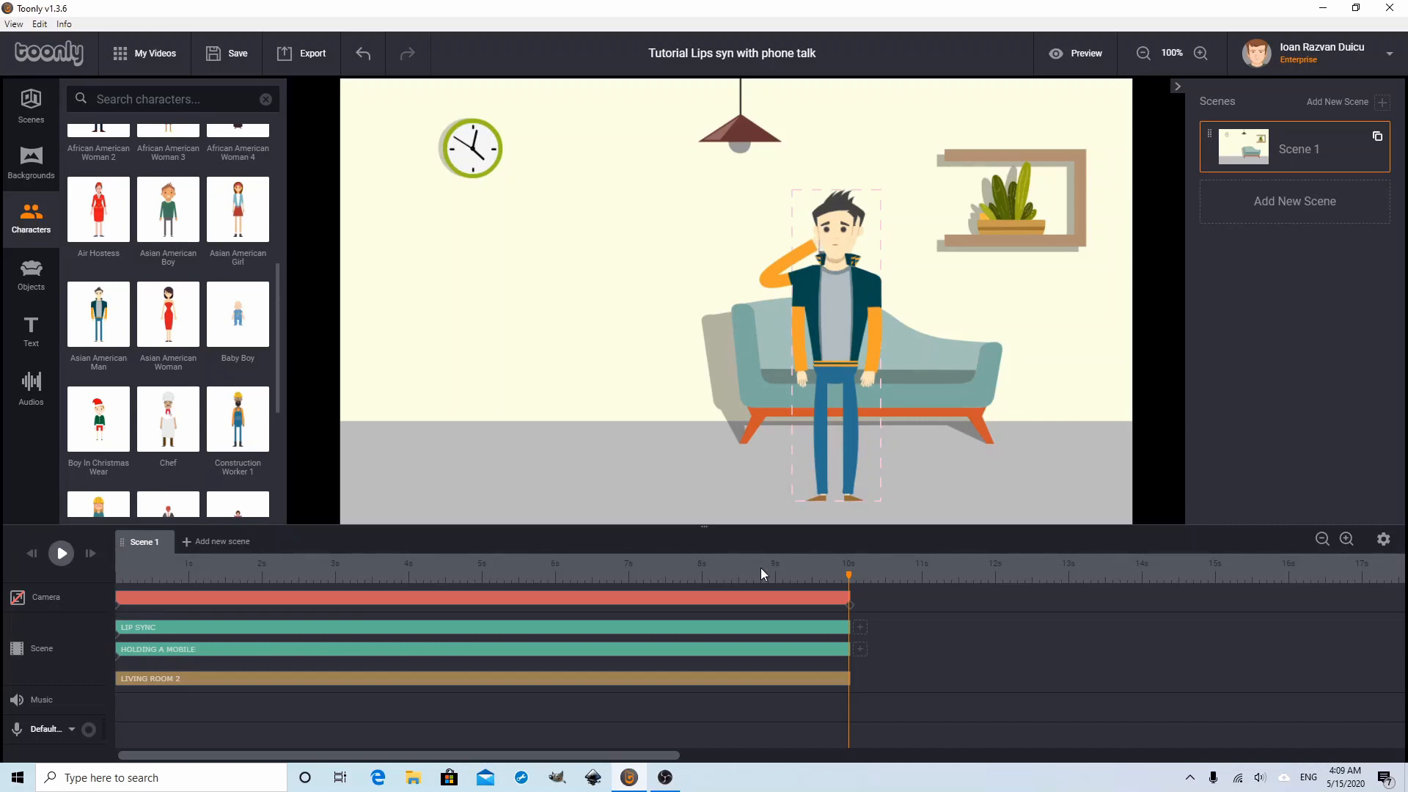
pyautogui.click(469, 652)
pyautogui.moveTo(473, 638); pyautogui.dragTo(459, 636)
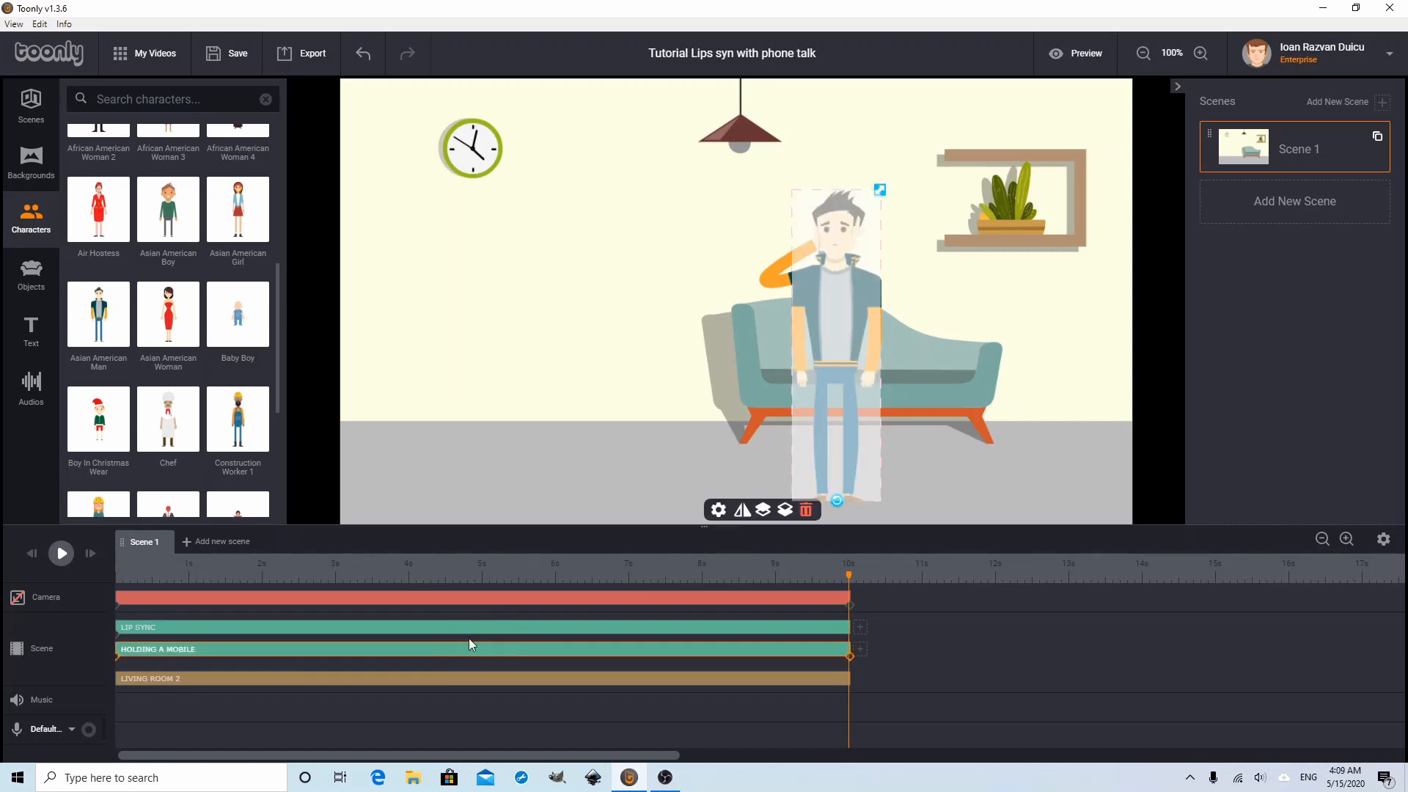
pyautogui.click(765, 510)
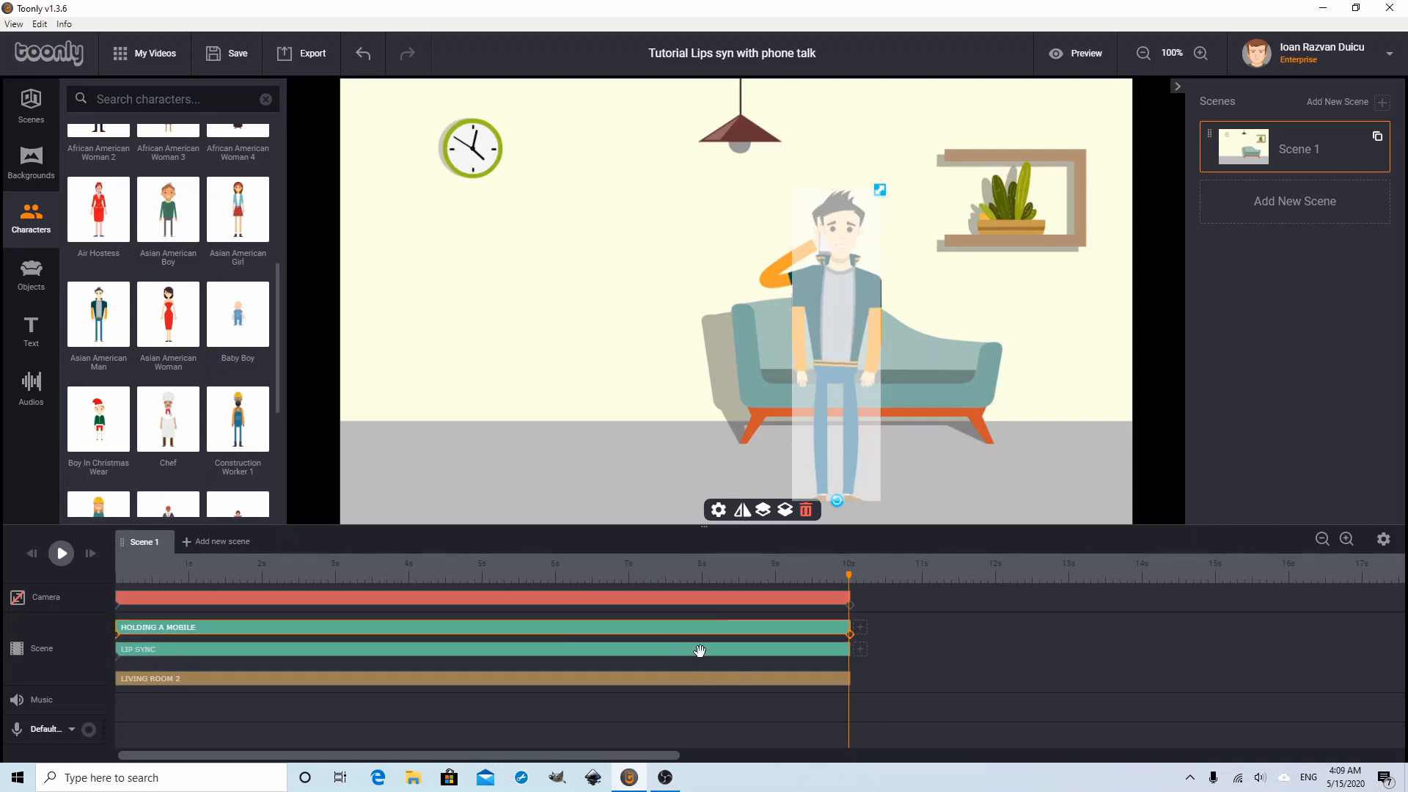
pyautogui.click(1030, 741)
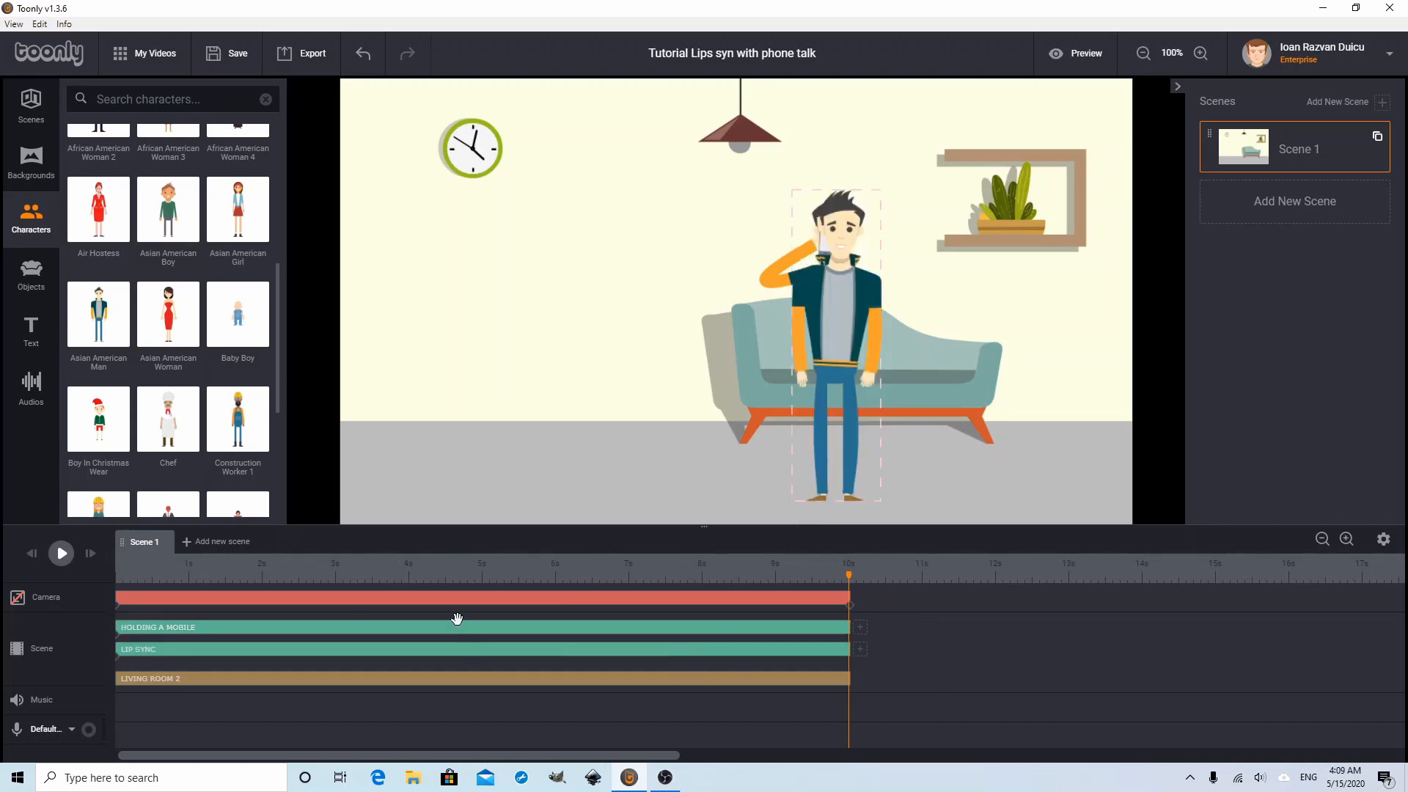
# Play the whole scene from the start to check the reordered animations, and return the playhead to 0 seconds
pyautogui.click(34, 554)
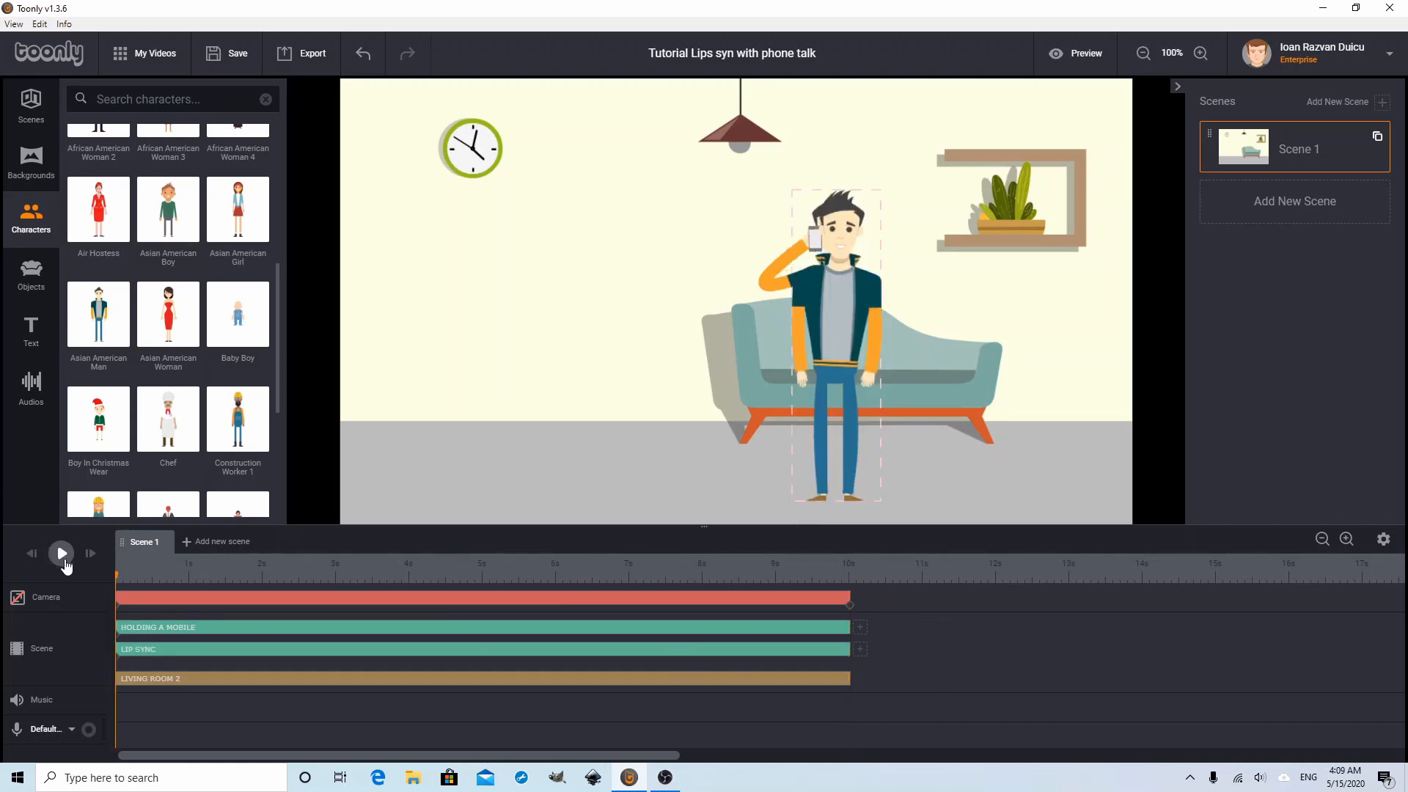
pyautogui.click(60, 556)
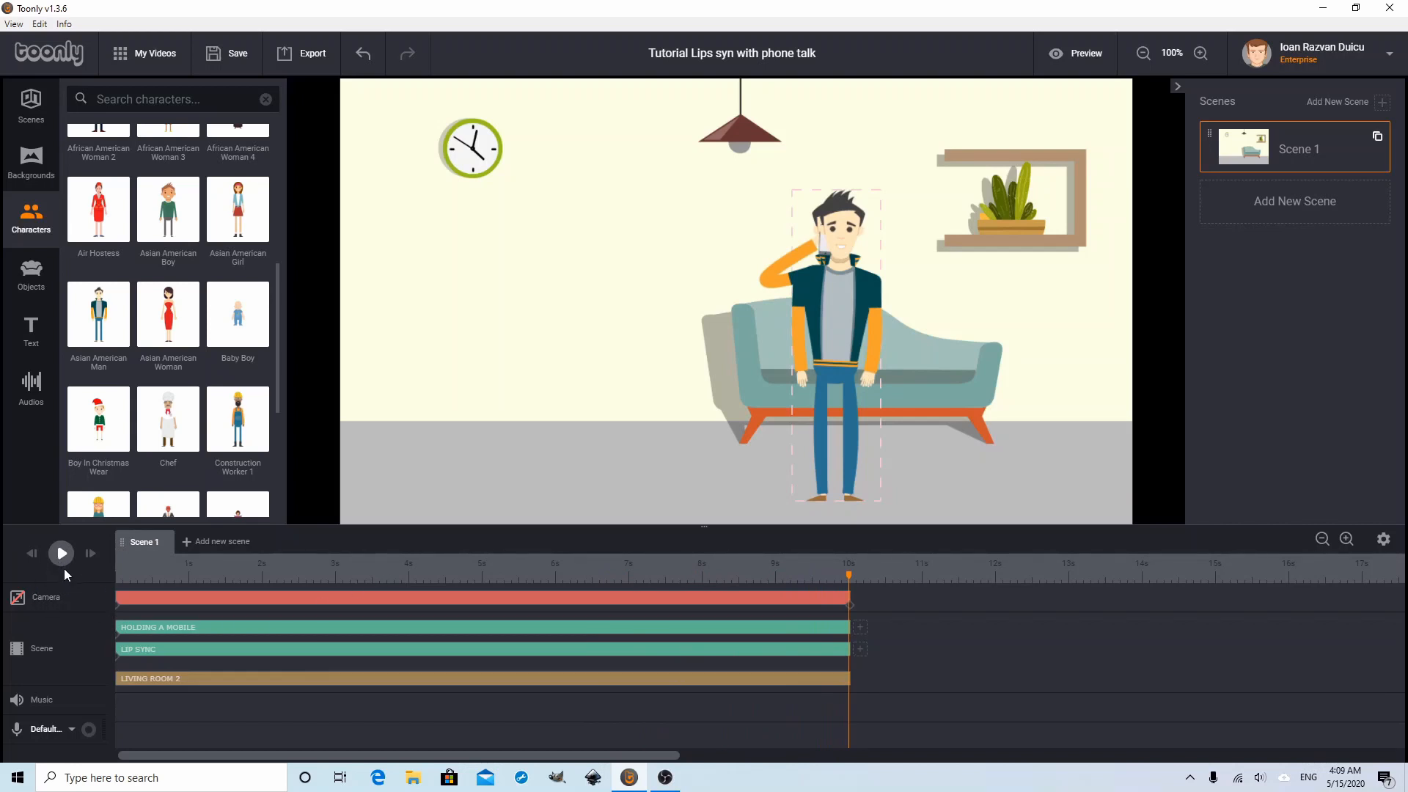
pyautogui.moveTo(847, 572); pyautogui.dragTo(78, 577)
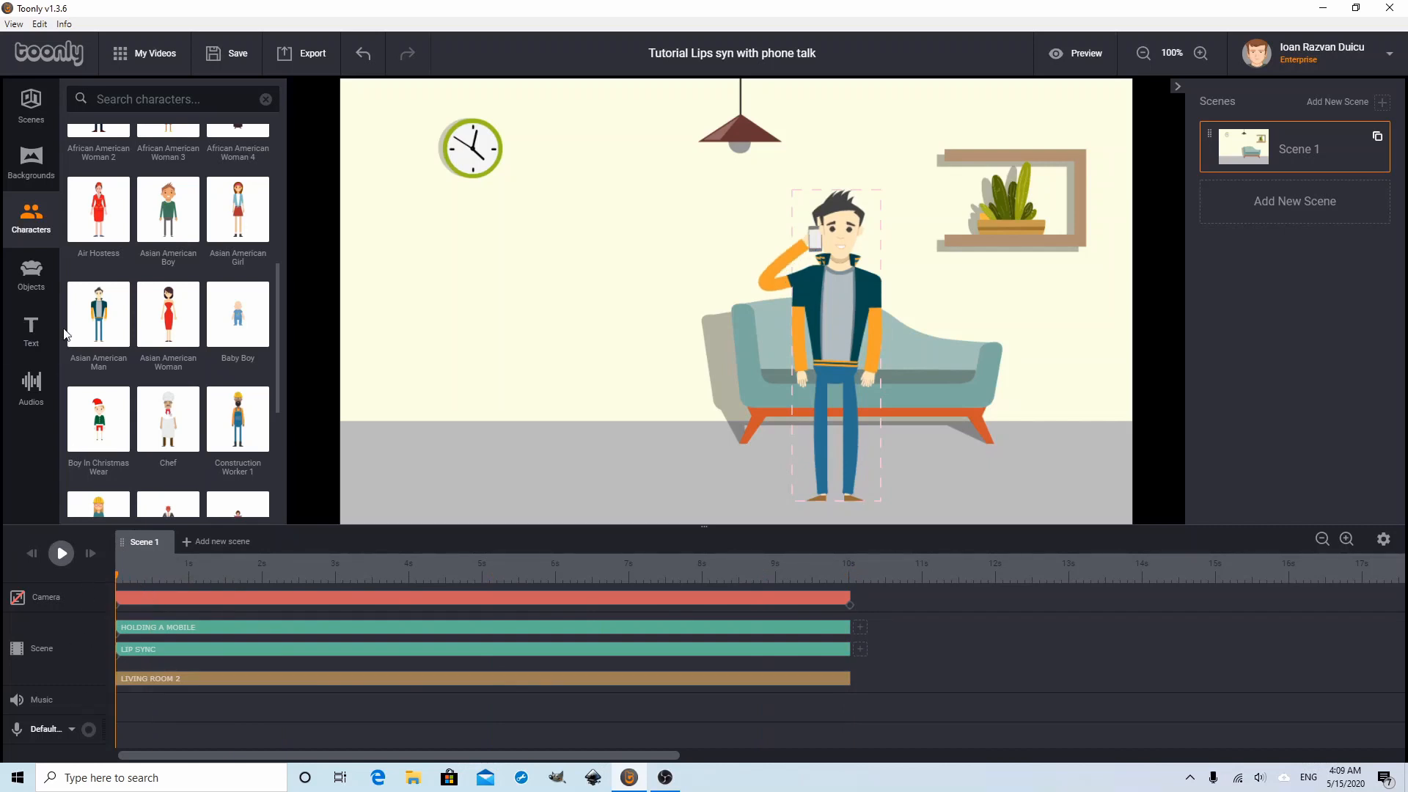
# Open the audio library, view the file selection for uploading a new sound, and cancel it
pyautogui.click(30, 387)
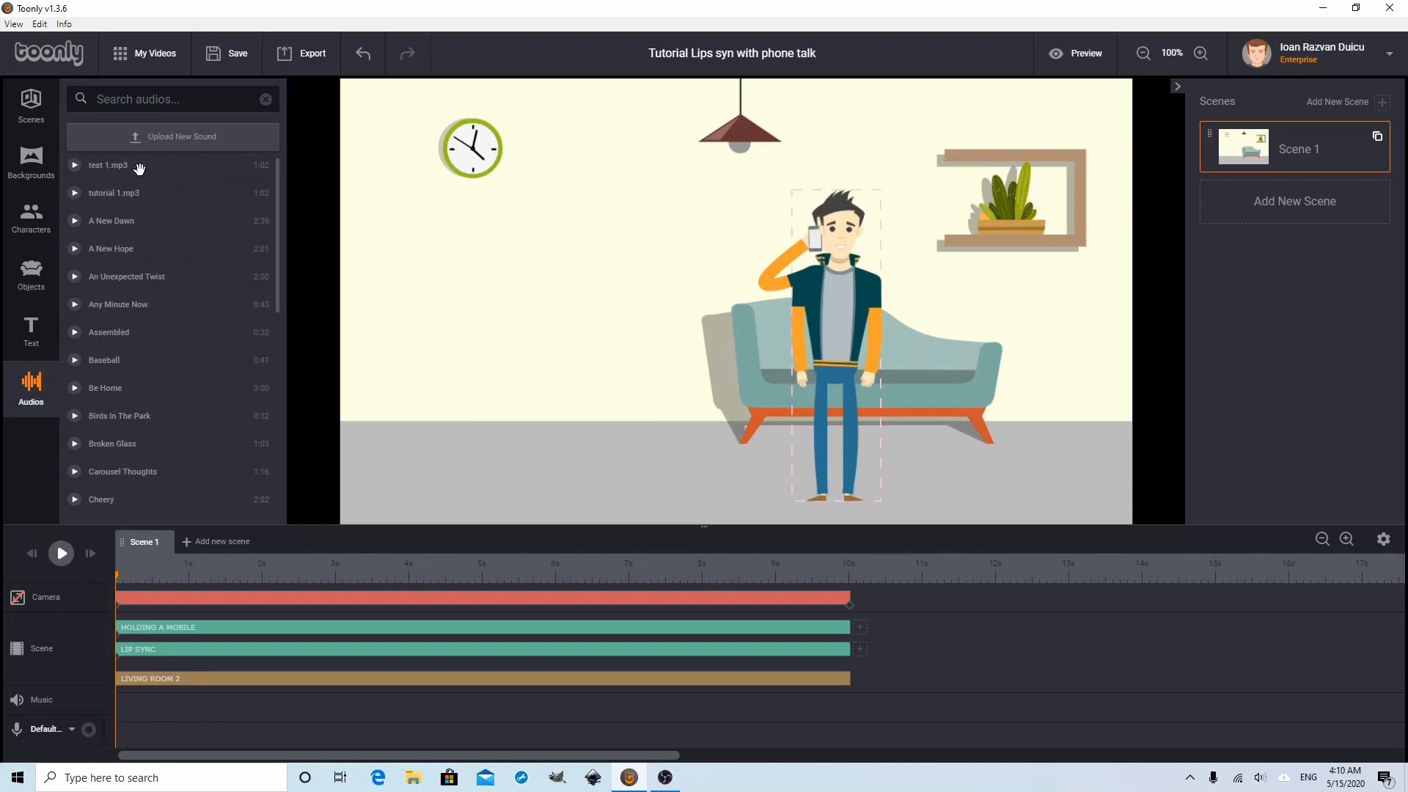
pyautogui.click(162, 149)
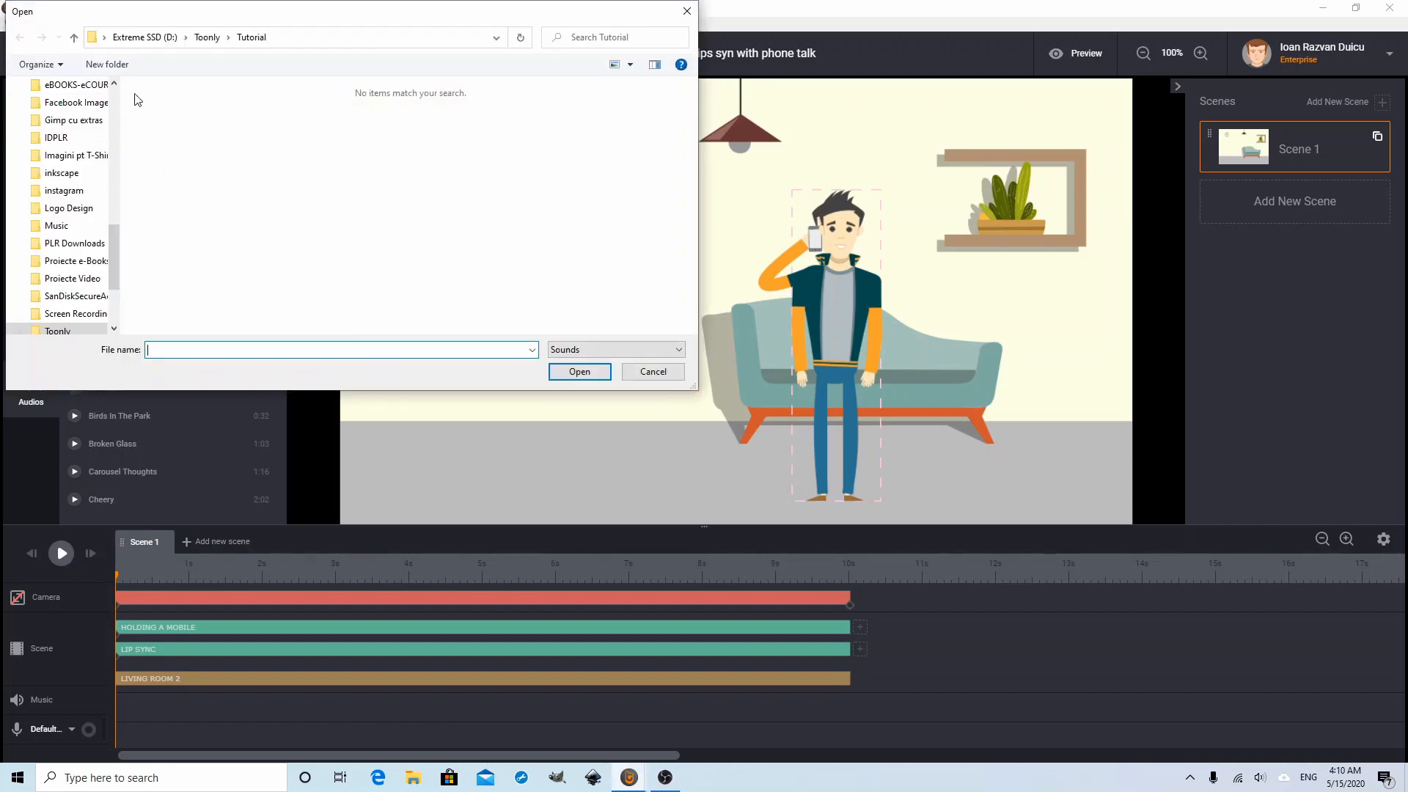
pyautogui.click(648, 375)
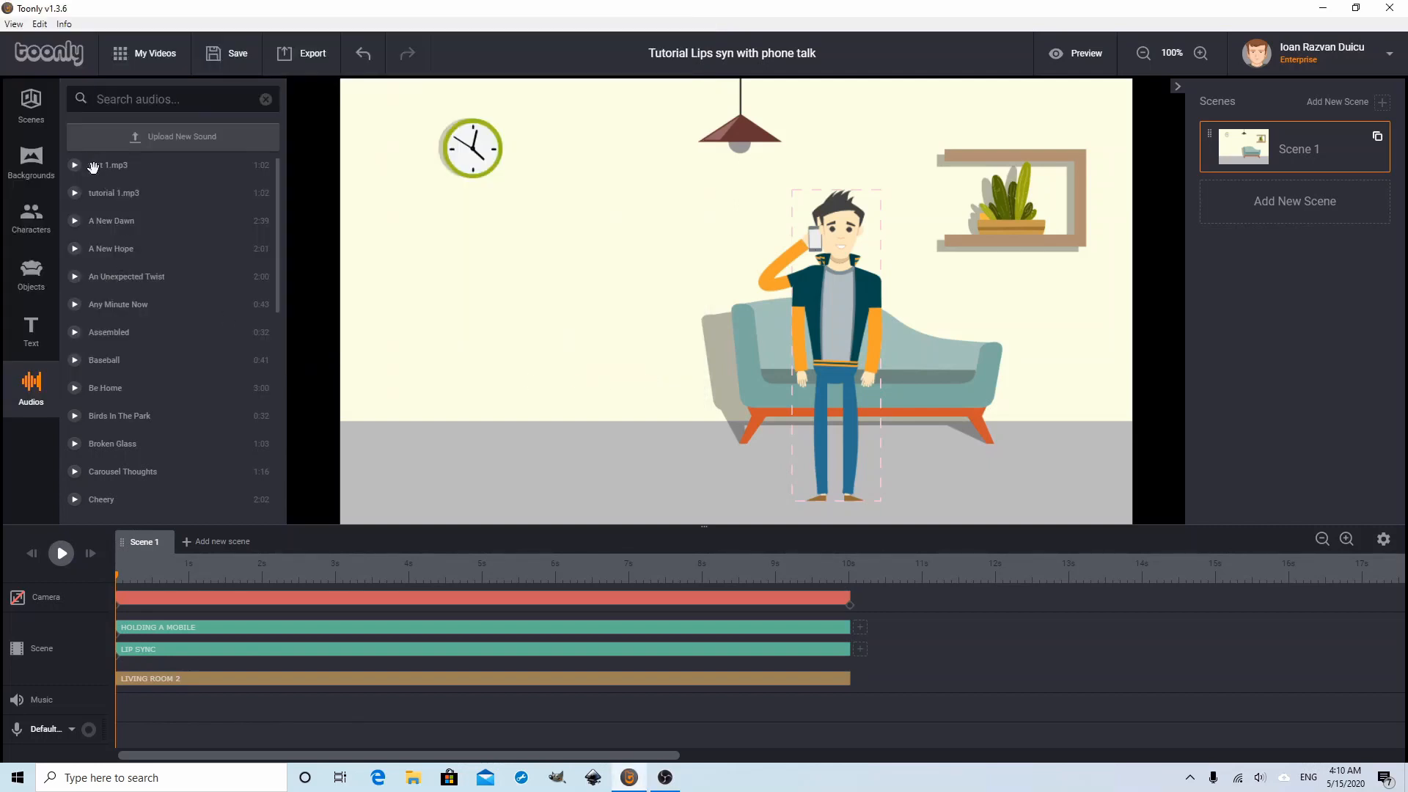
# Add the test 1.mp3 sound to the Default voice track, play the scene briefly, and return the playhead to 0 seconds
pyautogui.moveTo(103, 164); pyautogui.dragTo(186, 741)
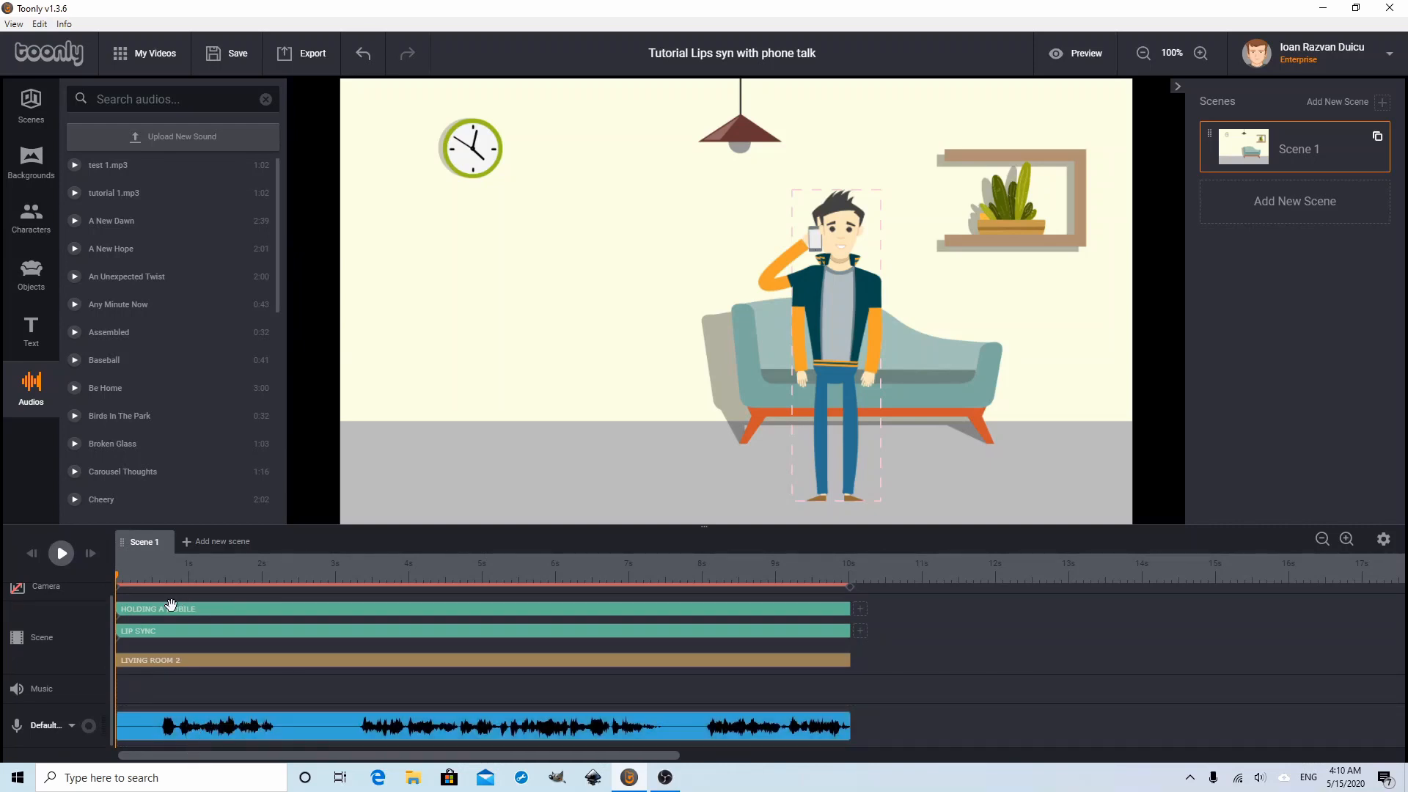
pyautogui.press('space')
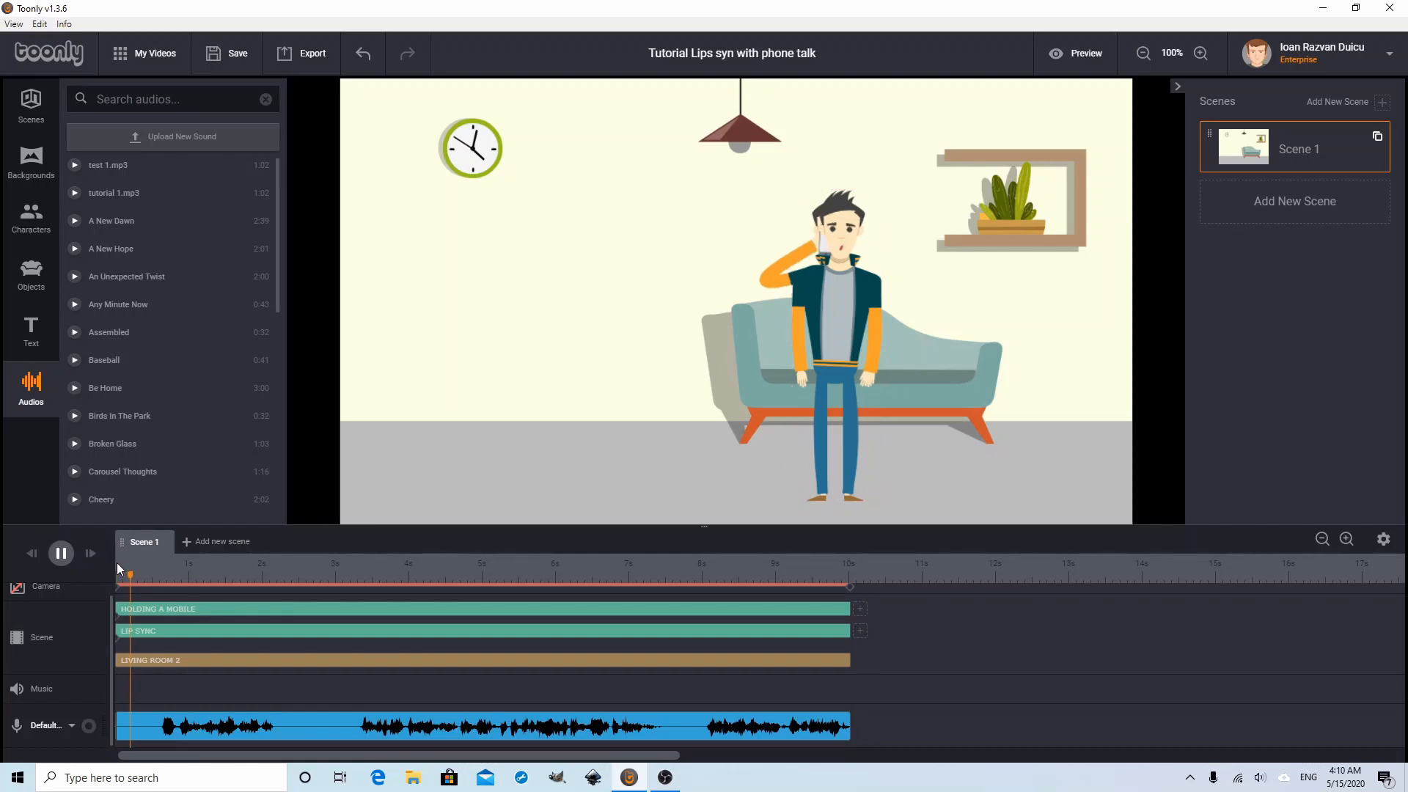
pyautogui.press('space')
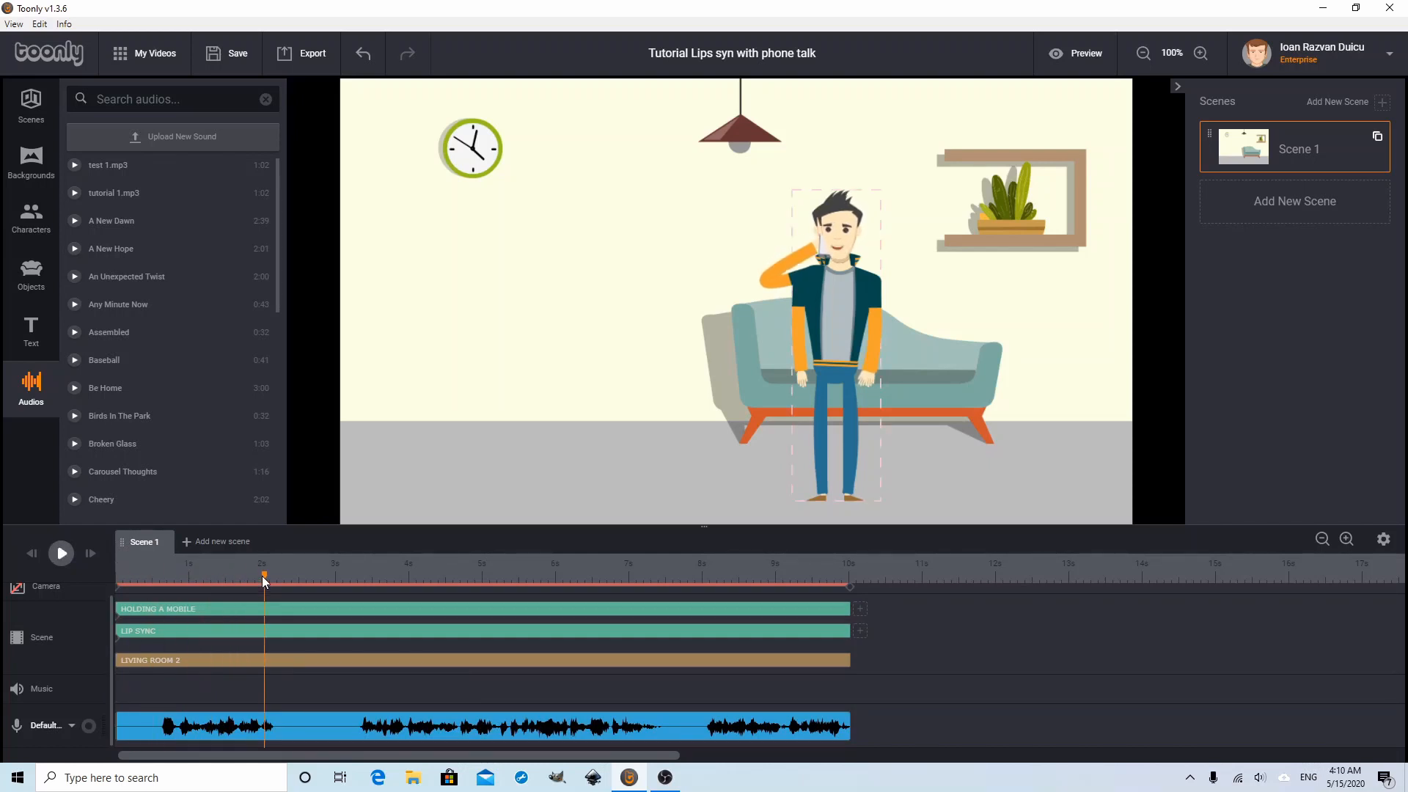
pyautogui.moveTo(263, 580); pyautogui.dragTo(116, 578)
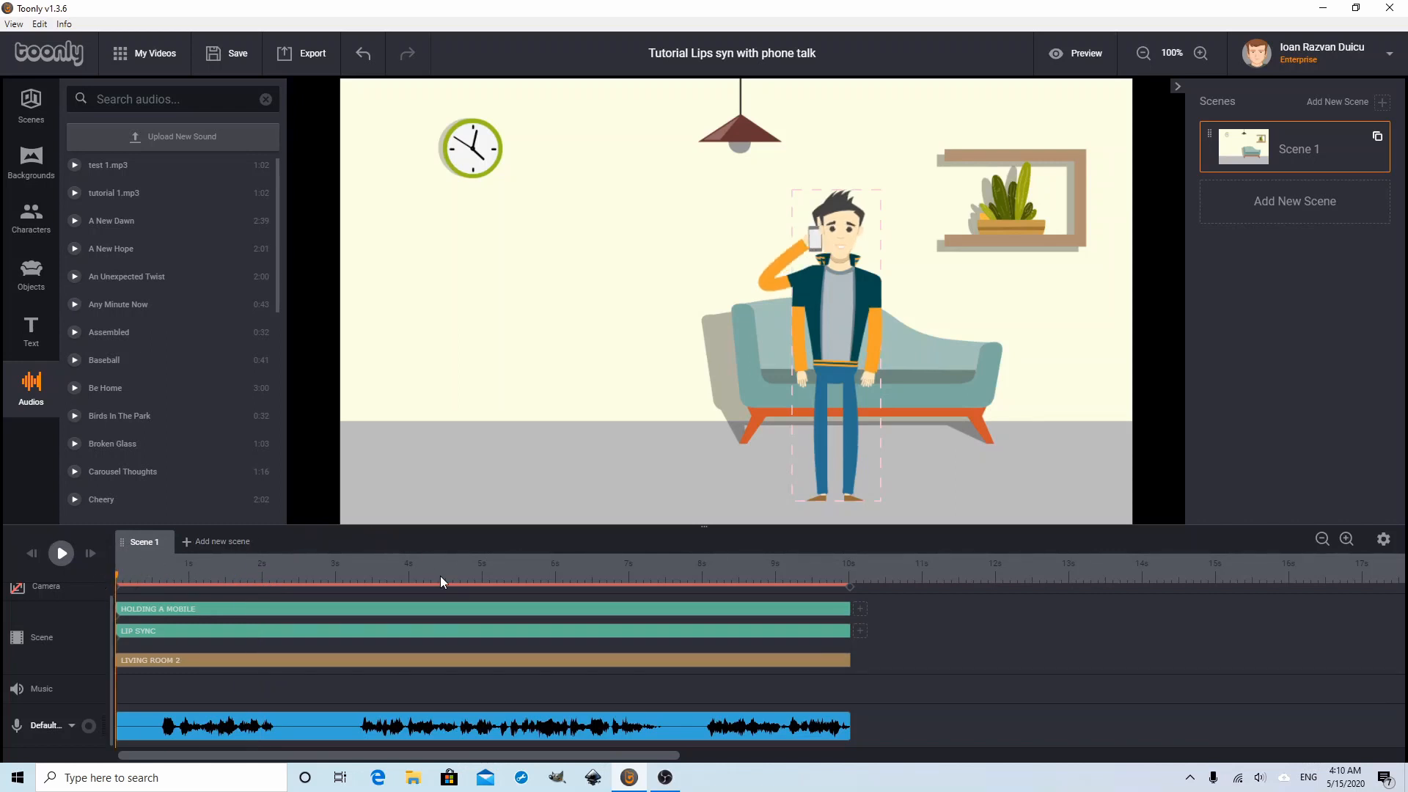
# Bring the Lip sync layer in front of the Holding a mobile layer, and play the first few seconds to check it
pyautogui.click(469, 629)
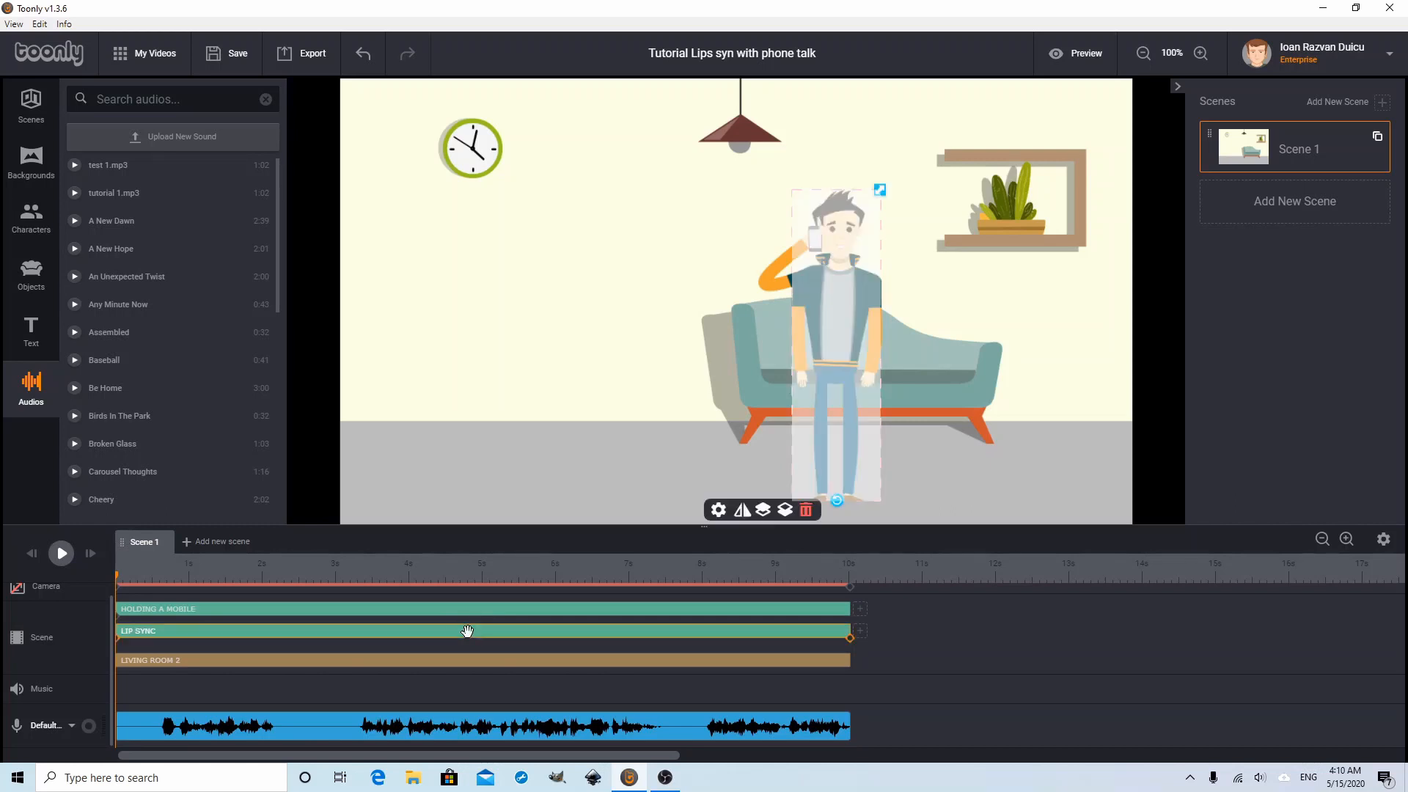
pyautogui.click(764, 511)
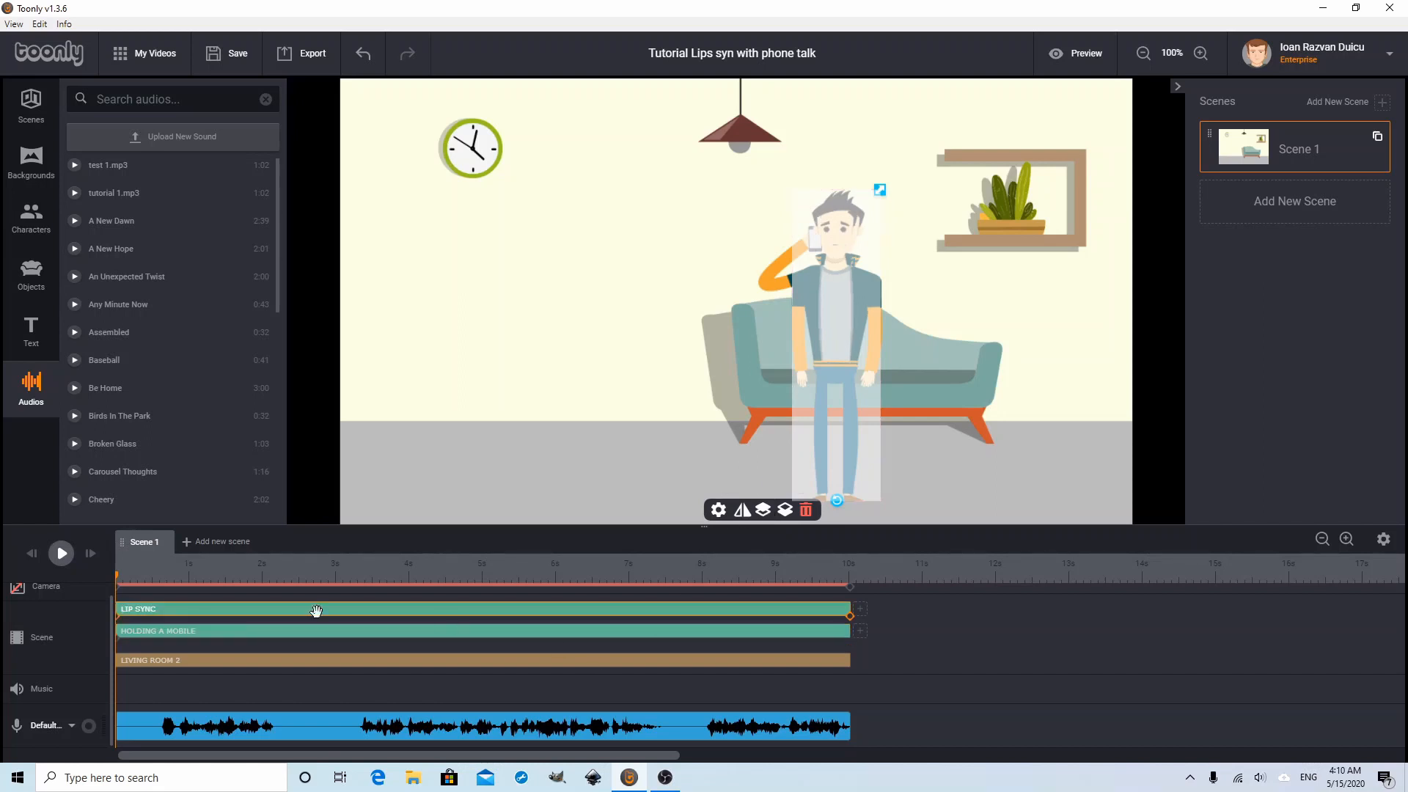
pyautogui.click(1089, 684)
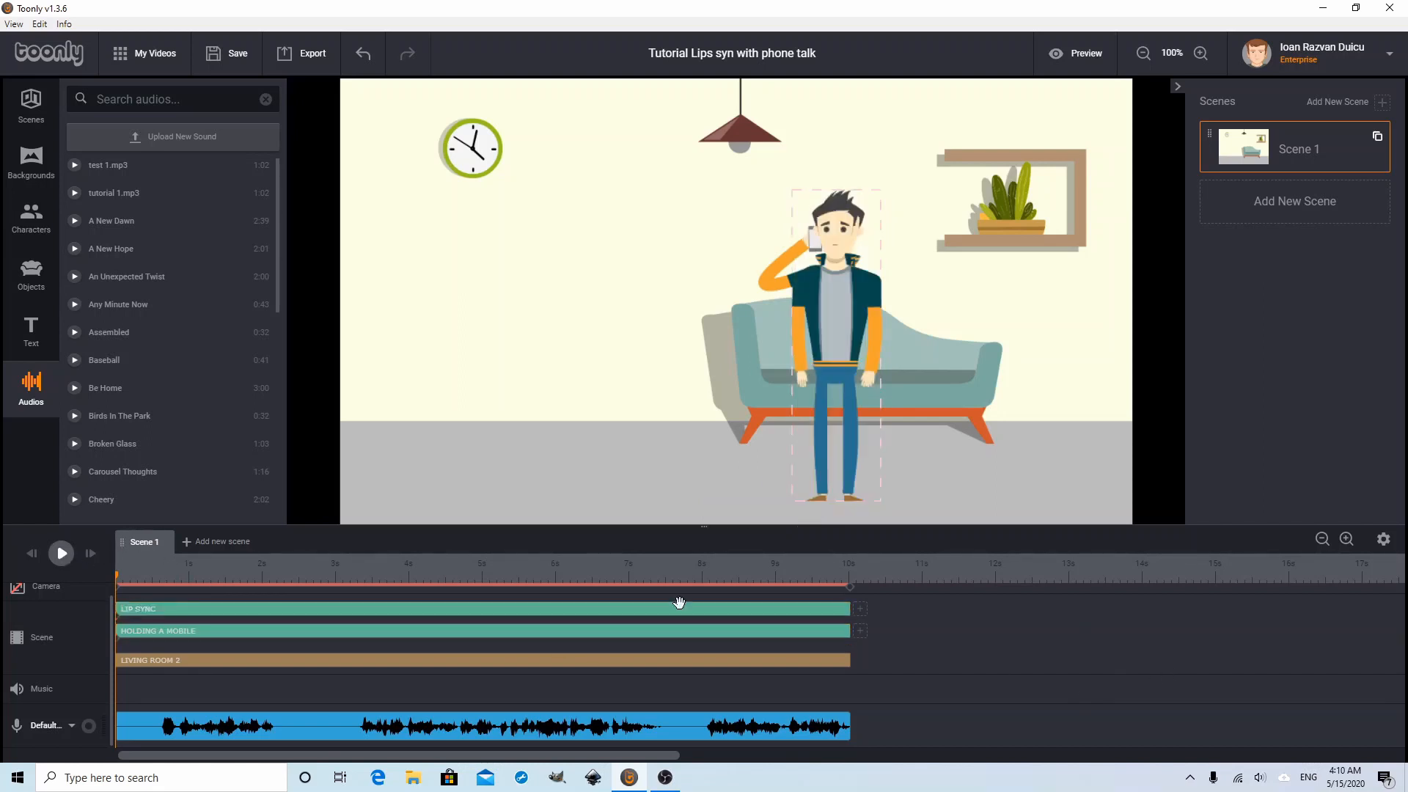
pyautogui.click(66, 560)
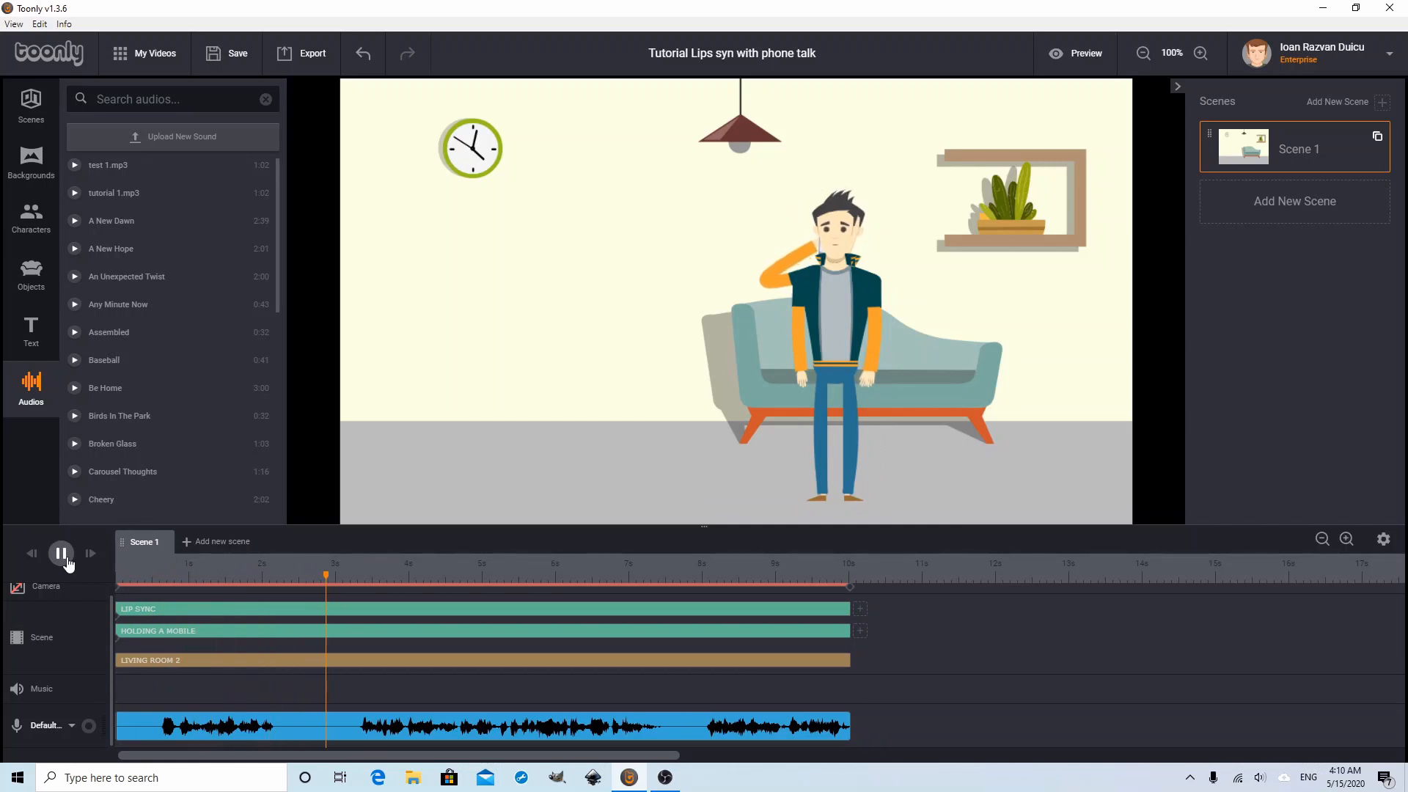
pyautogui.click(64, 556)
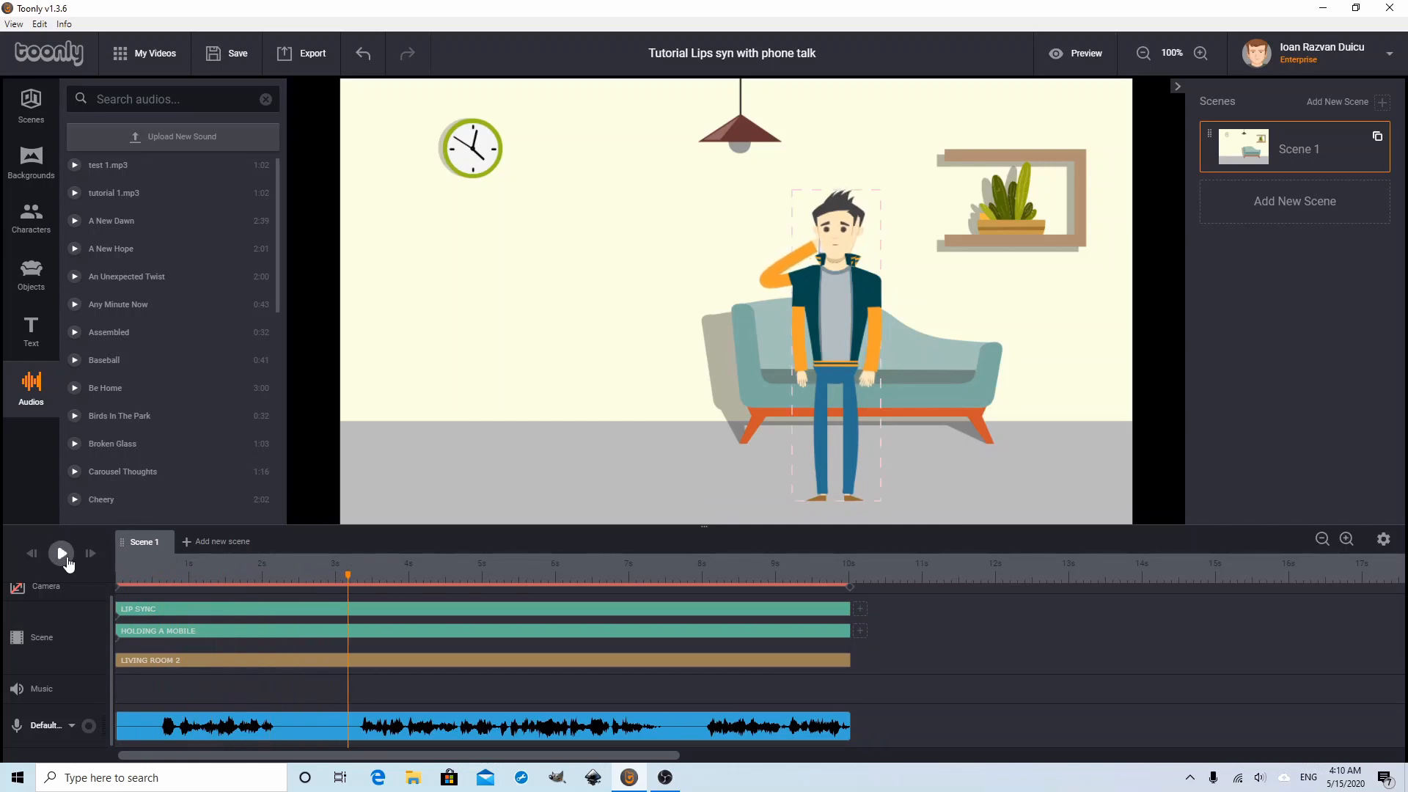
# Assign the voice track to the Lip sync clip in its animation settings and save them
pyautogui.click(576, 608)
pyautogui.doubleClick(575, 609)
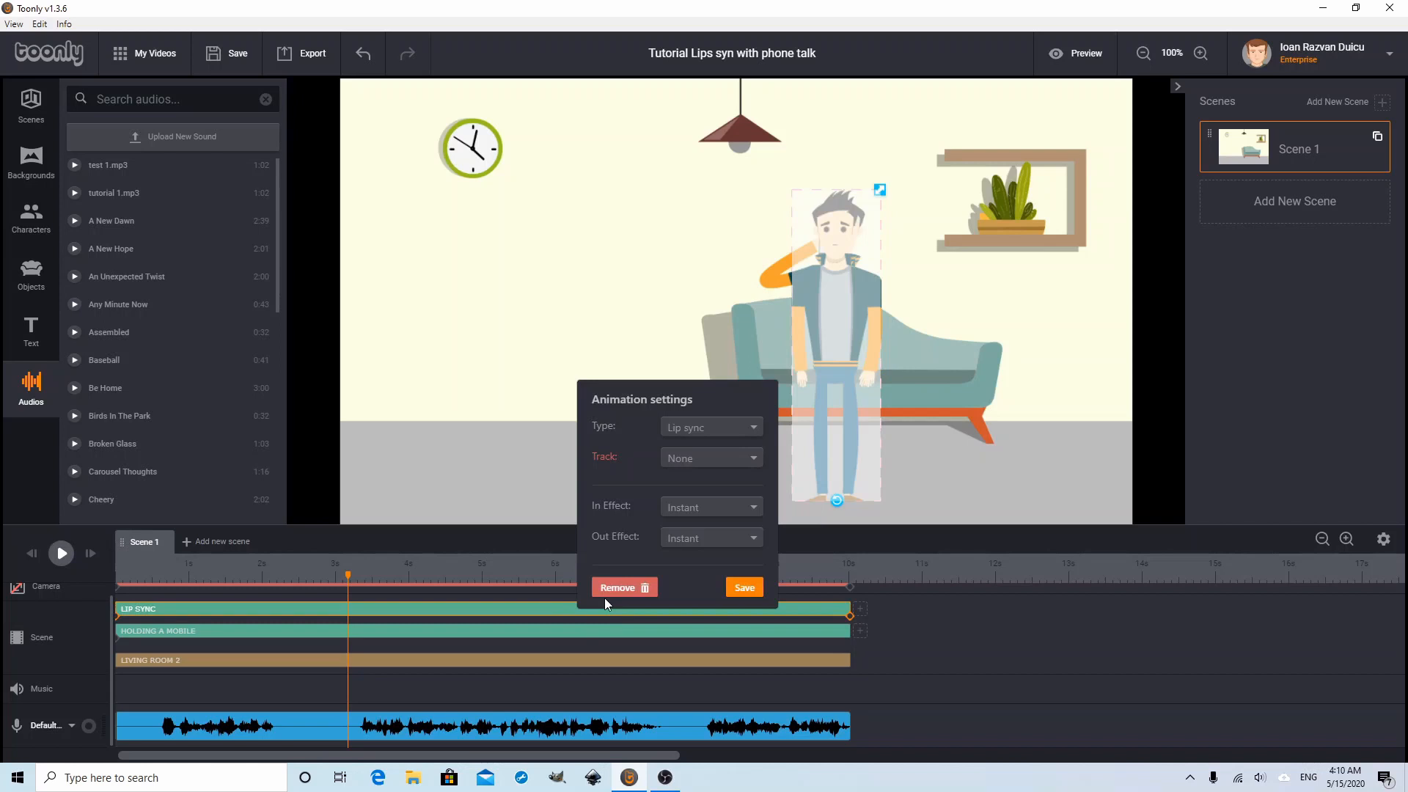
pyautogui.click(726, 459)
pyautogui.click(719, 503)
pyautogui.click(745, 587)
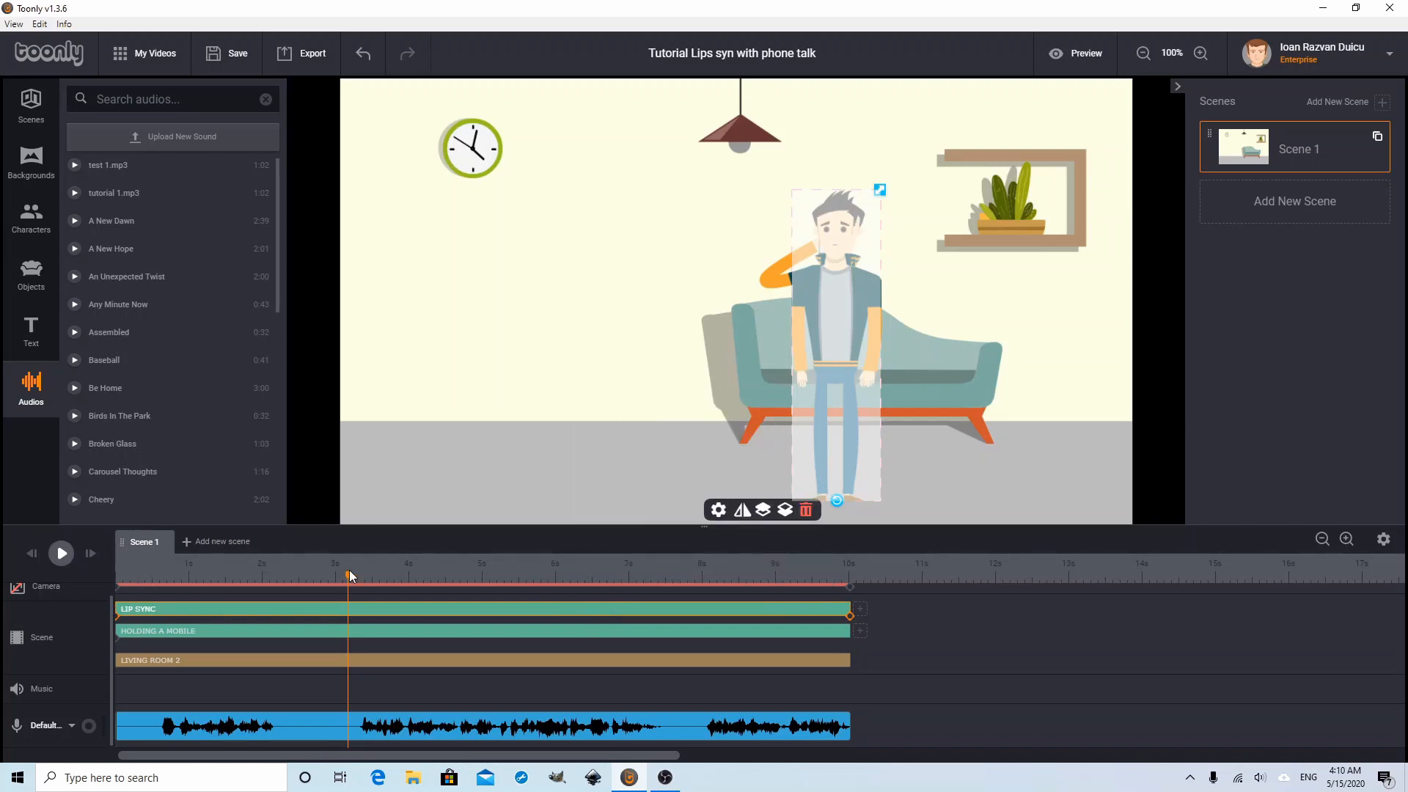
# Play the scene from the start to check the mouth movement against the audio
pyautogui.moveTo(349, 570); pyautogui.dragTo(95, 569)
pyautogui.press('space')
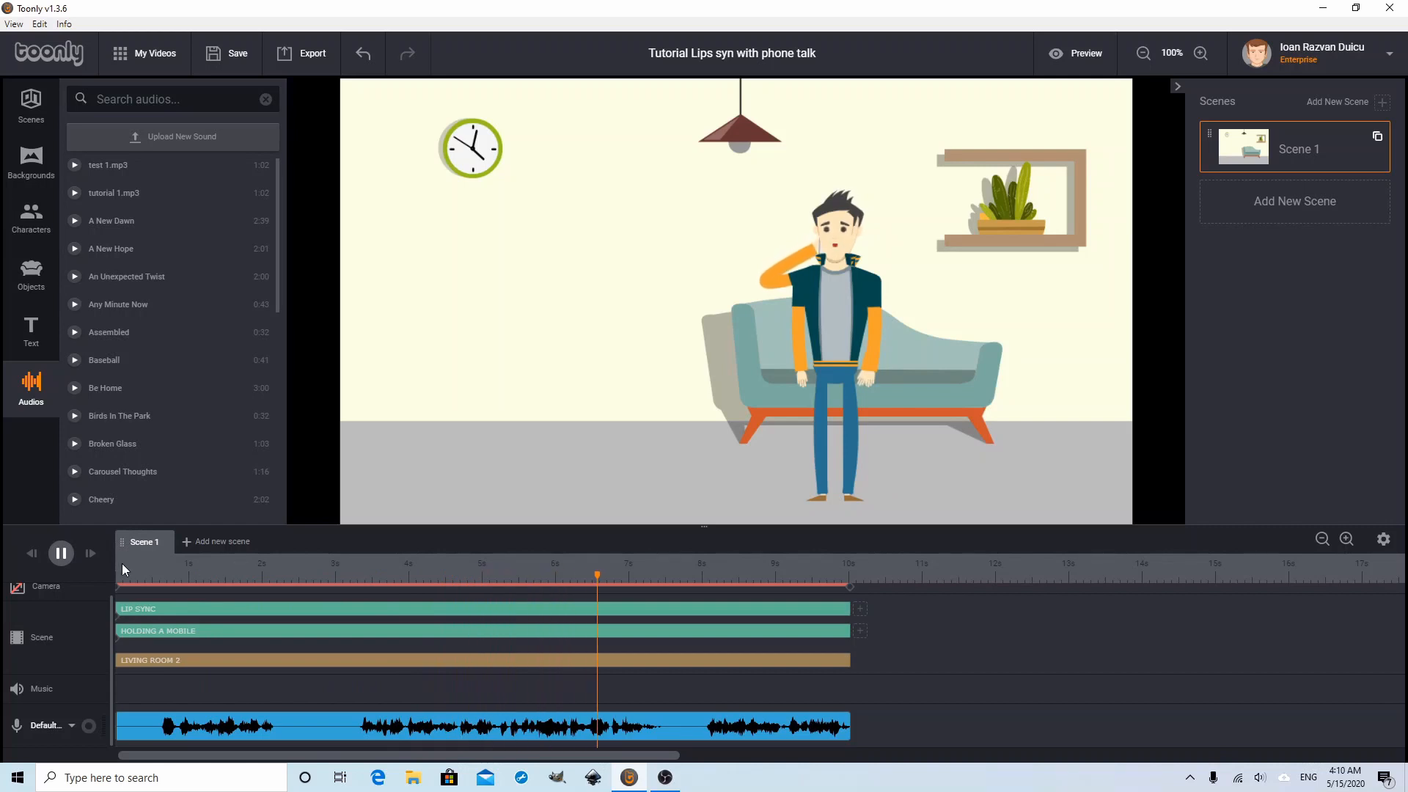
pyautogui.click(60, 554)
# Delete the Lip sync clip from the scene and move the playhead back to about 2 seconds
pyautogui.click(314, 610)
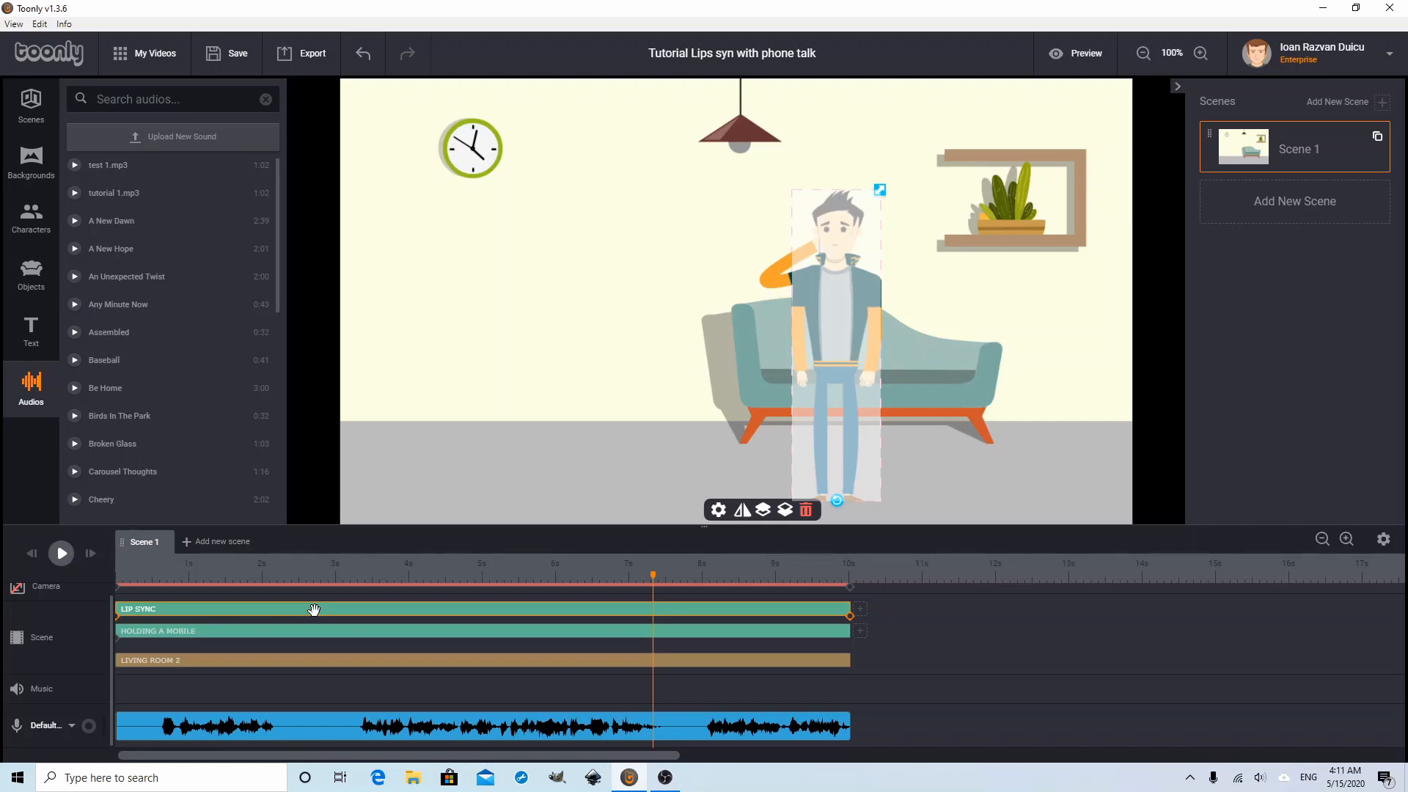
pyautogui.press('Delete')
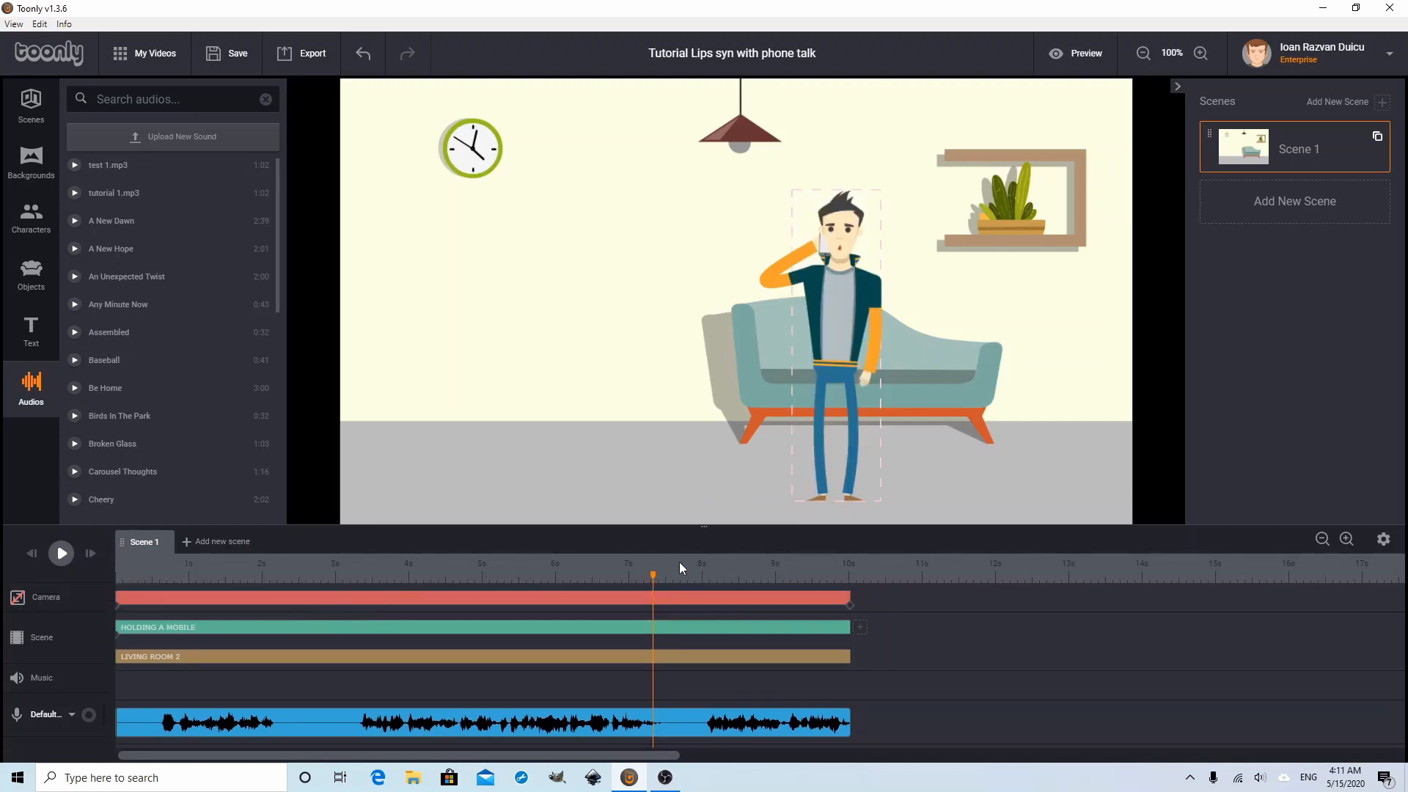
pyautogui.moveTo(656, 574); pyautogui.dragTo(288, 592)
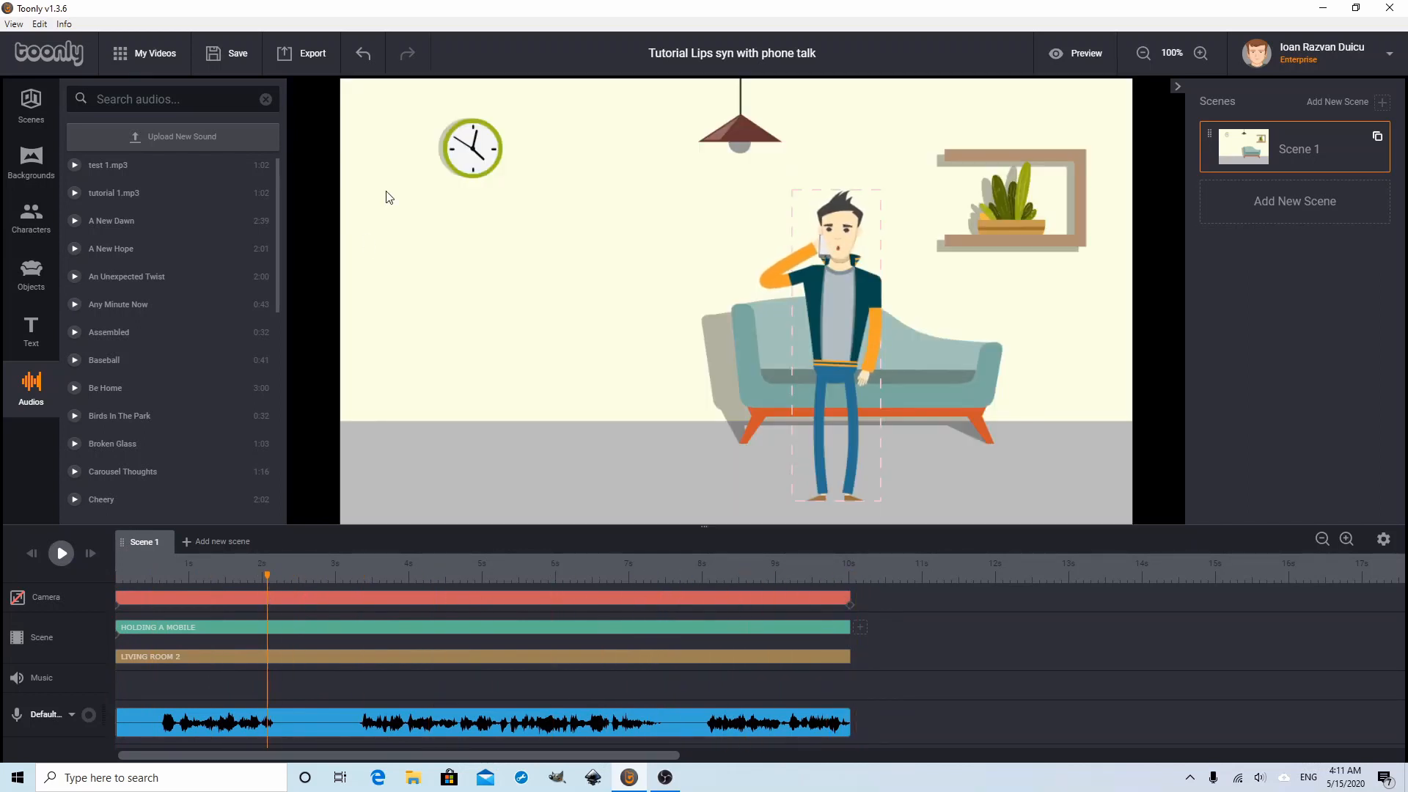
# Set the video export destination to the Toonly\Tutorial folder on drive D with the file name "Talking on the phone"
pyautogui.click(302, 54)
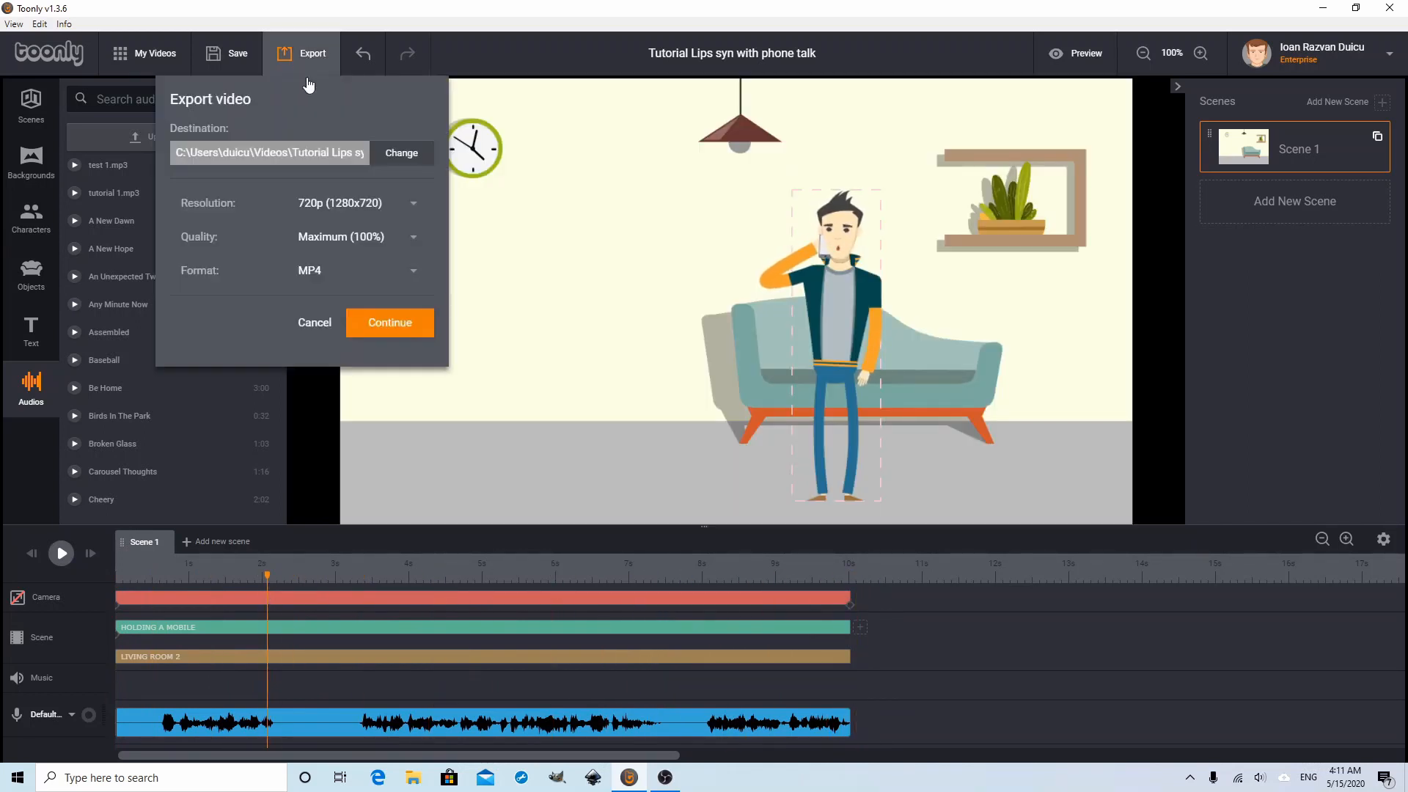
pyautogui.click(402, 154)
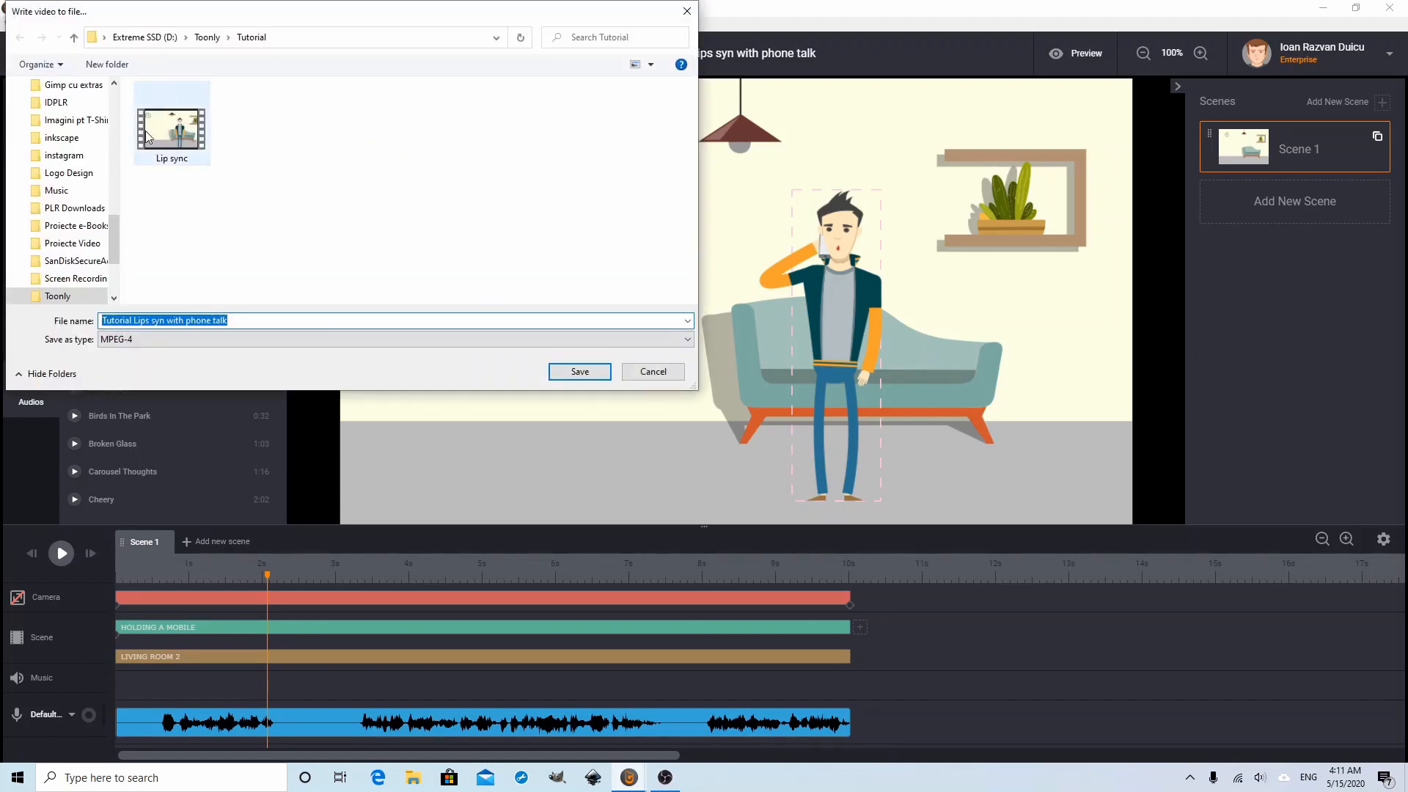
pyautogui.click(207, 38)
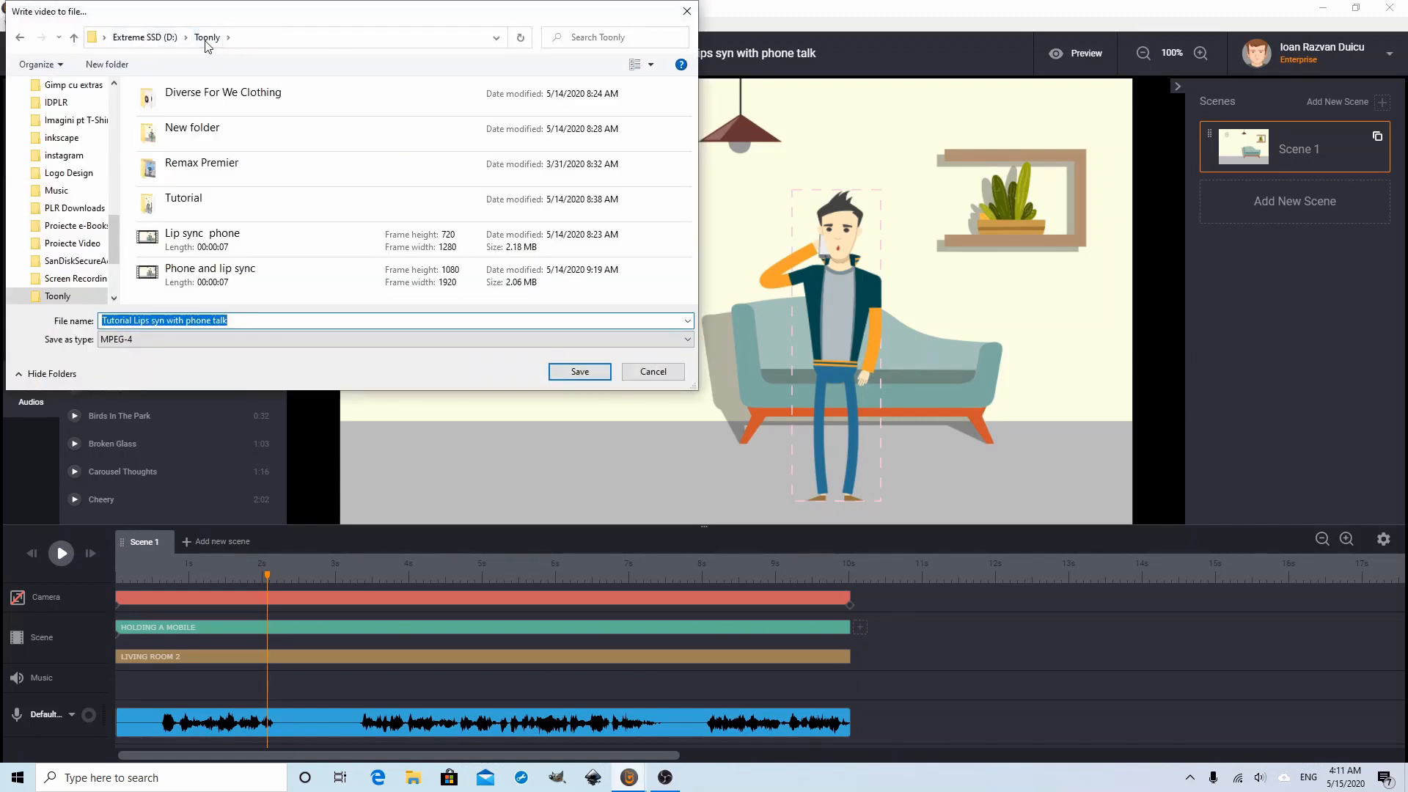
pyautogui.click(257, 194)
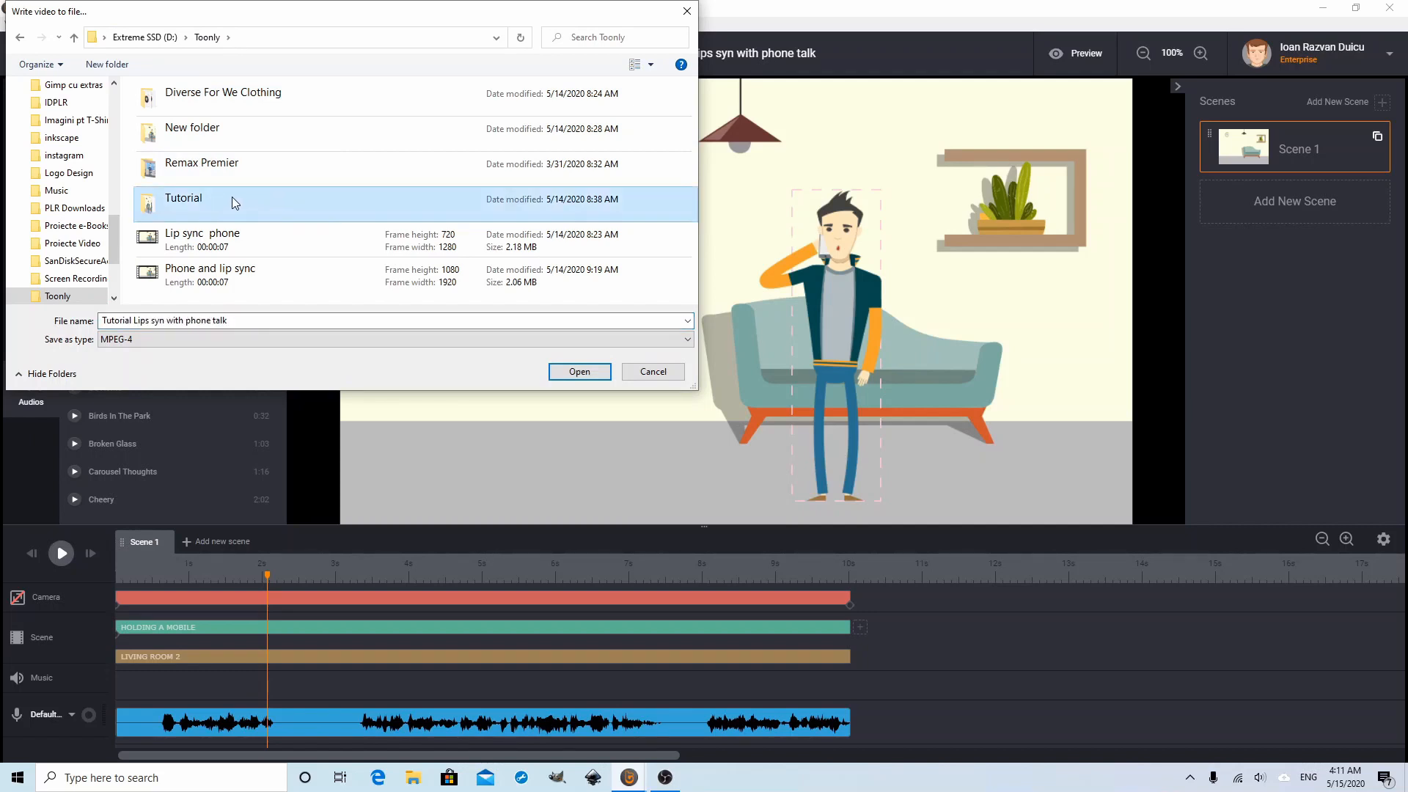
pyautogui.doubleClick(232, 197)
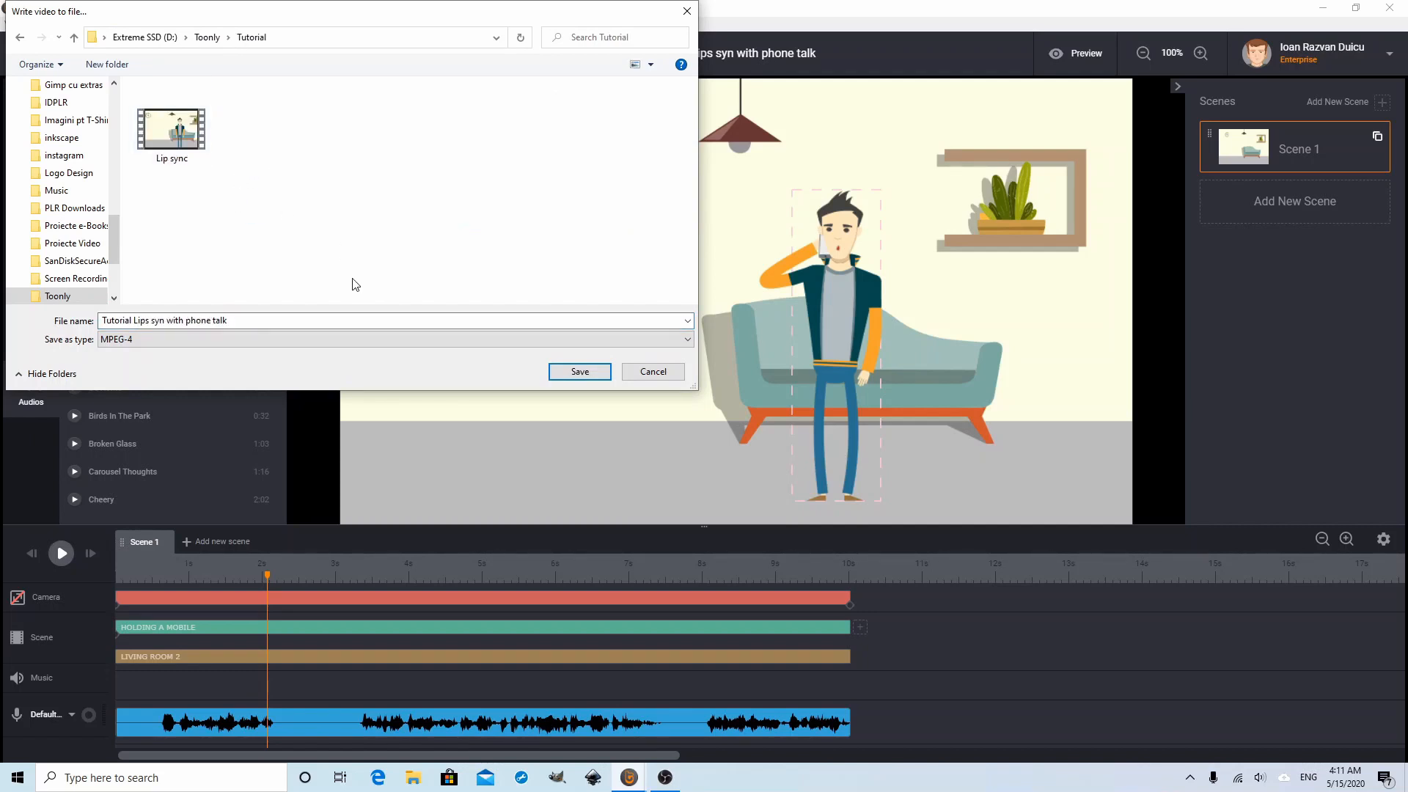
pyautogui.click(302, 321)
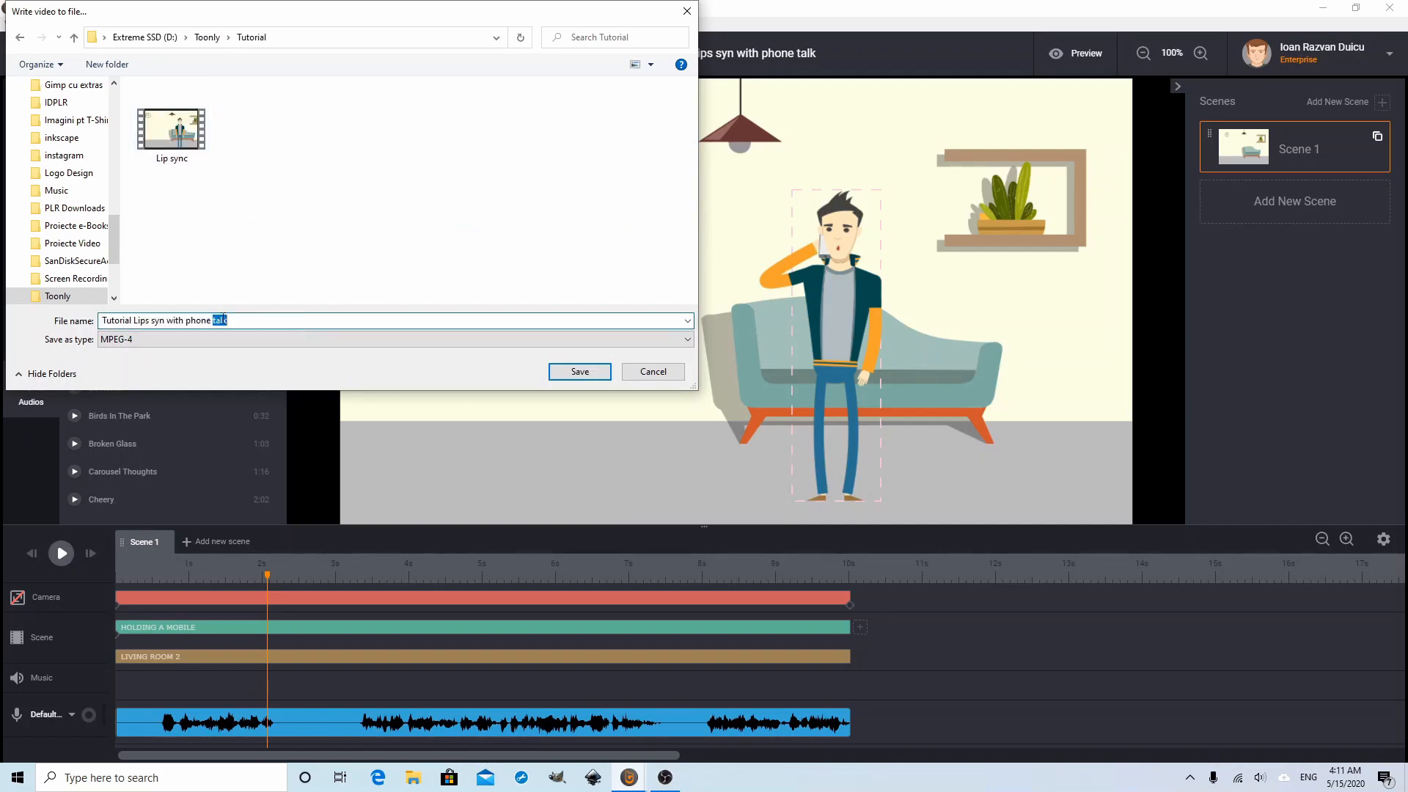
pyautogui.write('Tal')
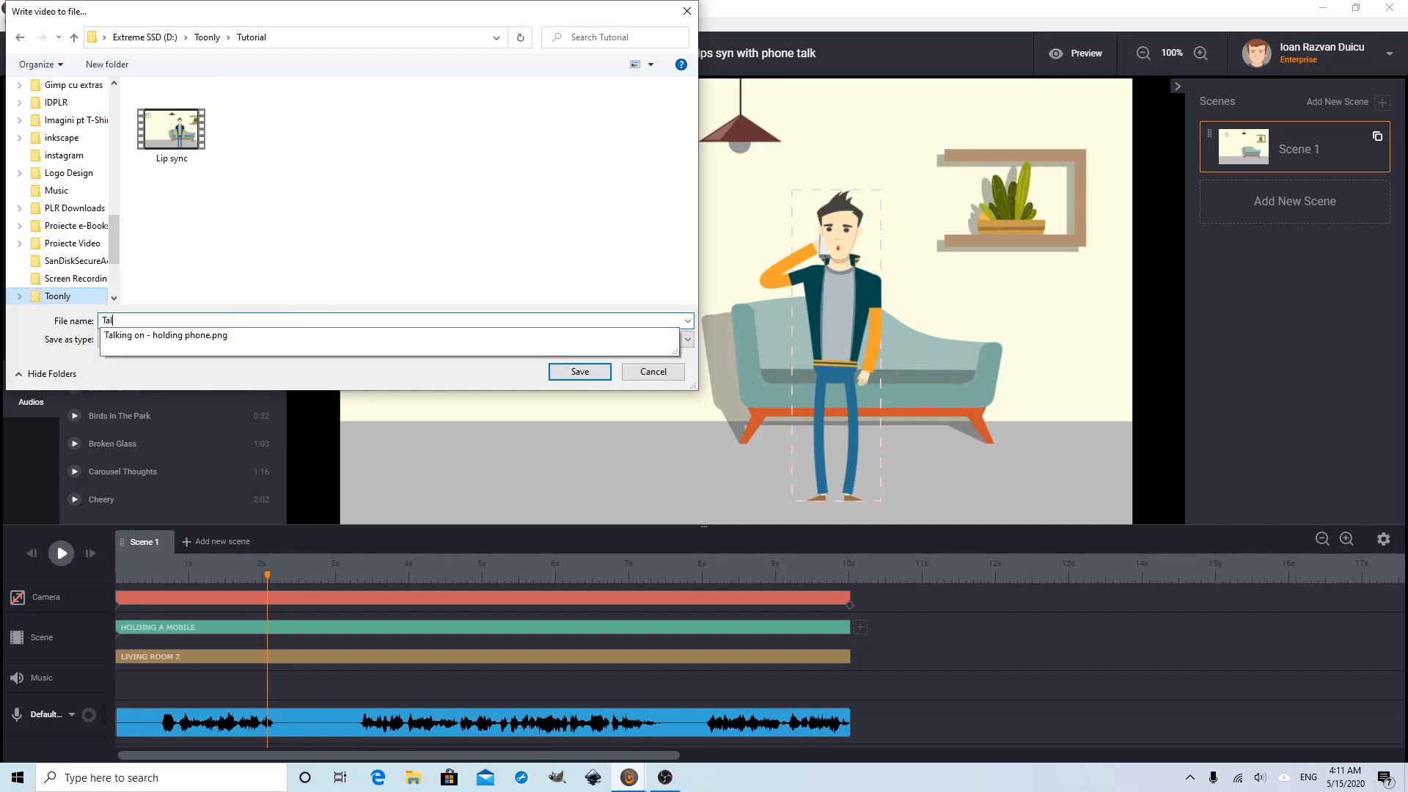
pyautogui.write('king on the phone')
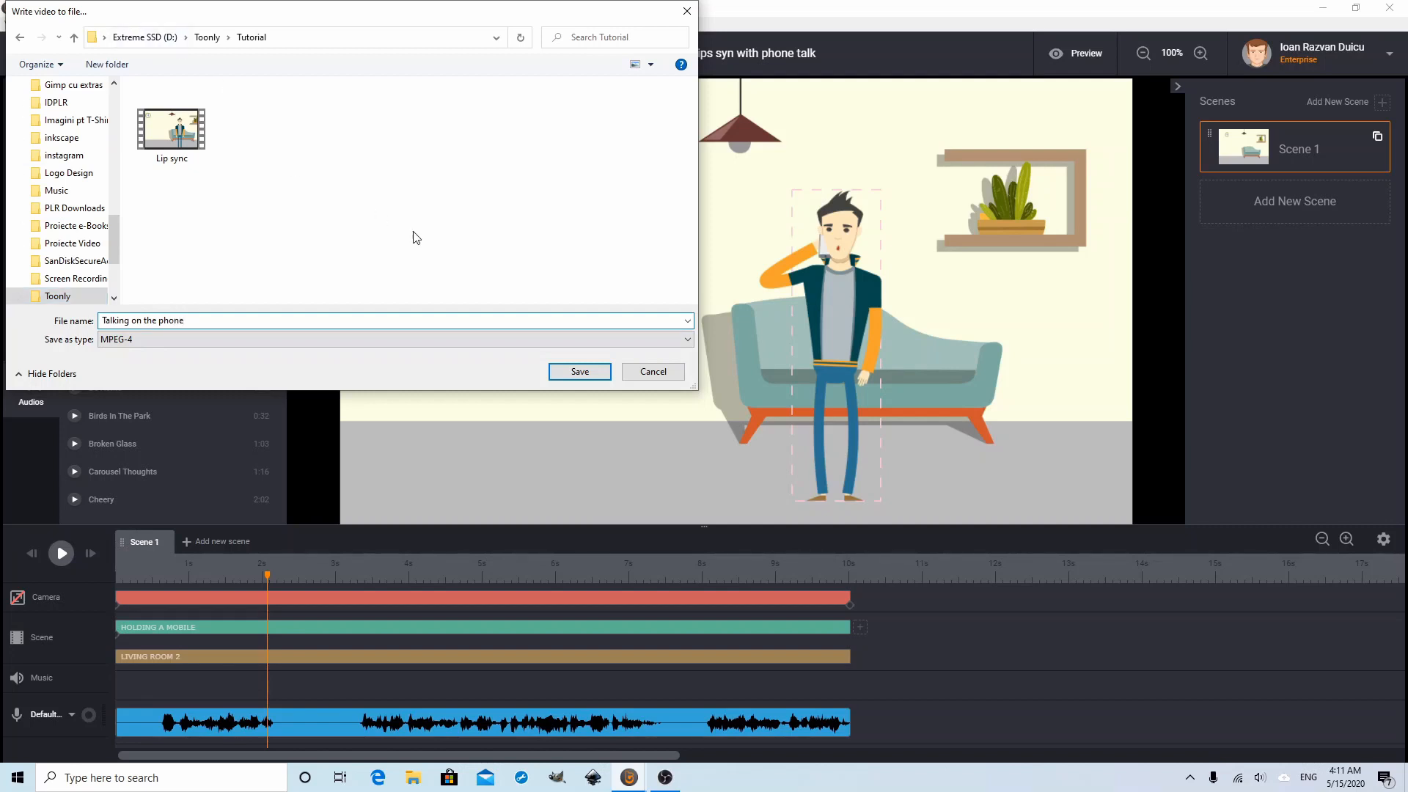
pyautogui.click(568, 373)
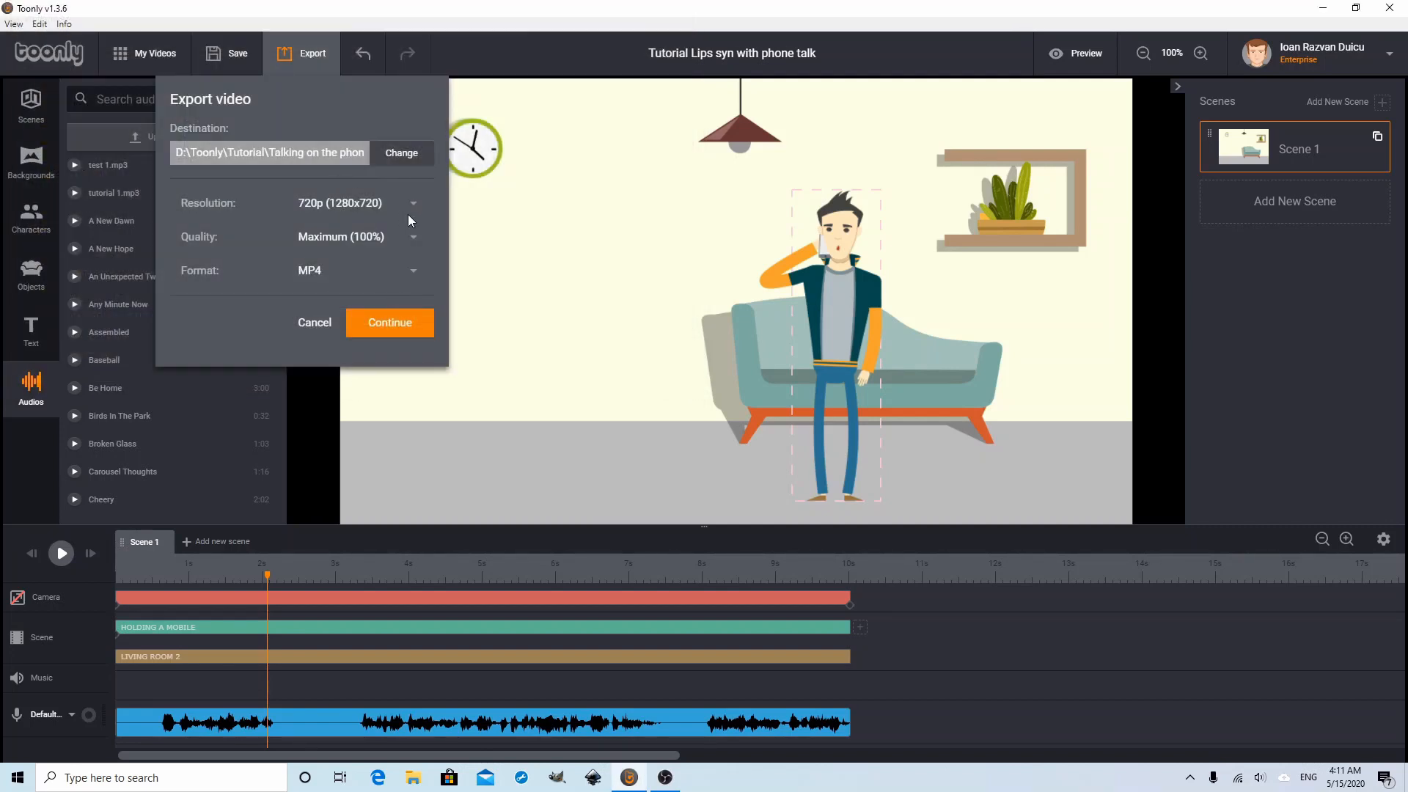
# Set the export resolution to 1080p (1920x1080), export the video, and return to the editor
pyautogui.click(412, 206)
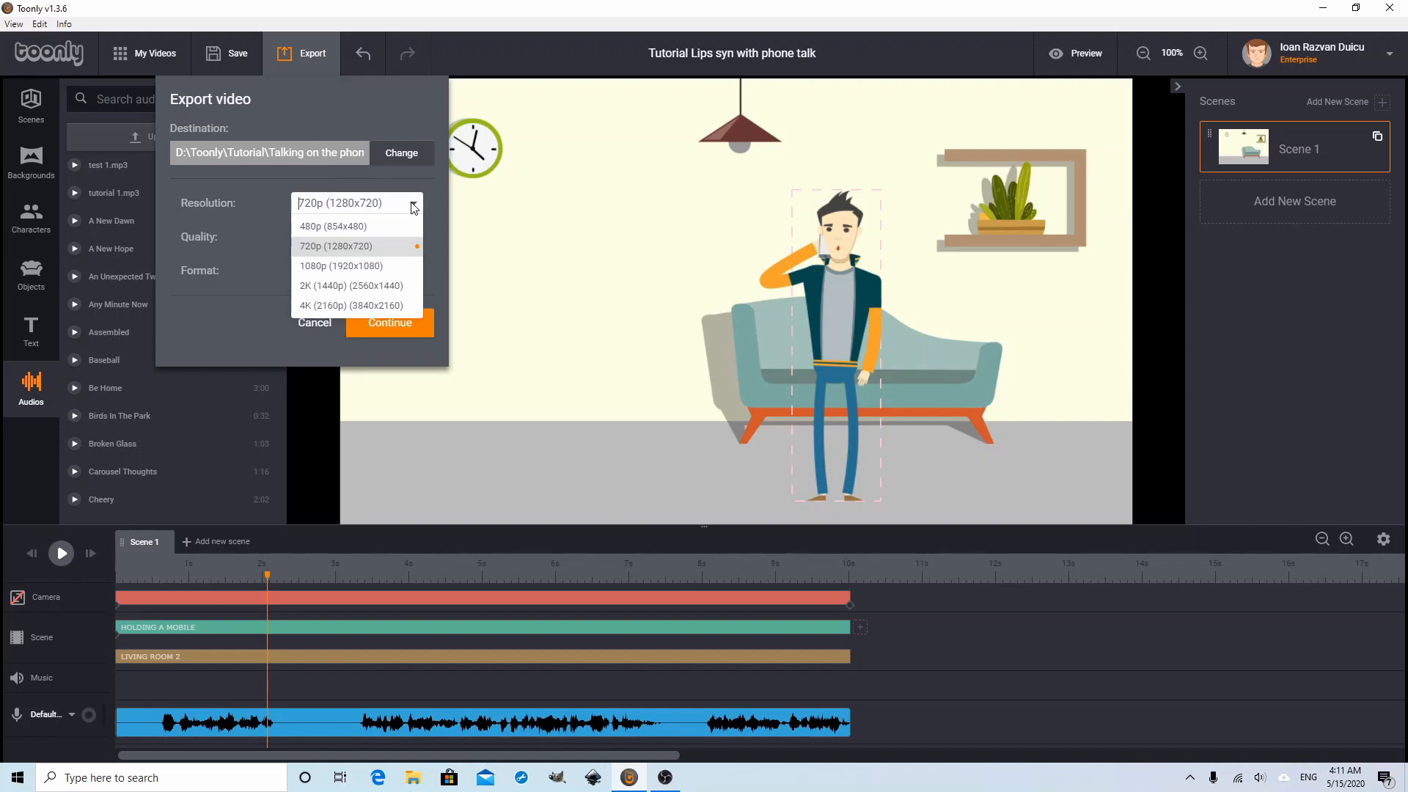
pyautogui.click(387, 269)
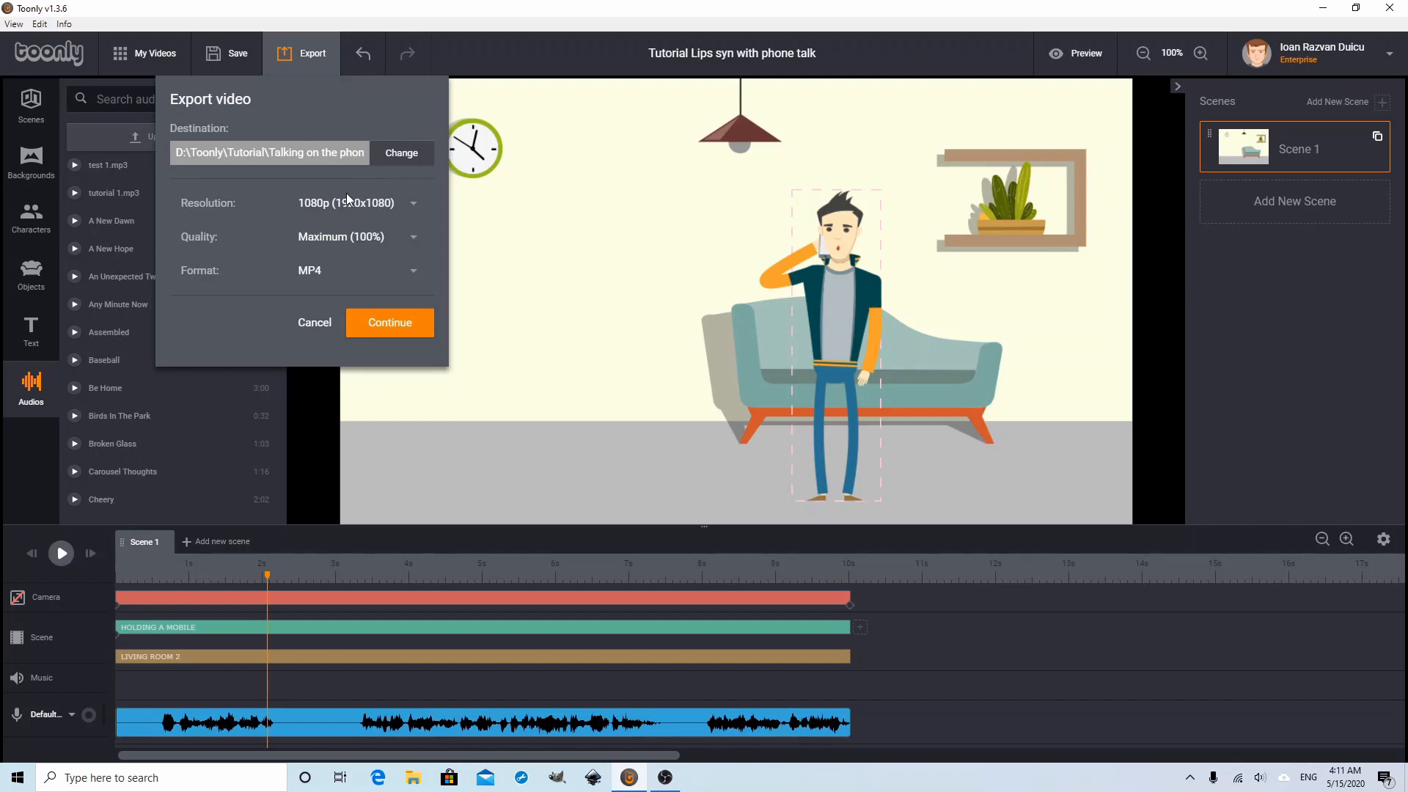
pyautogui.click(389, 322)
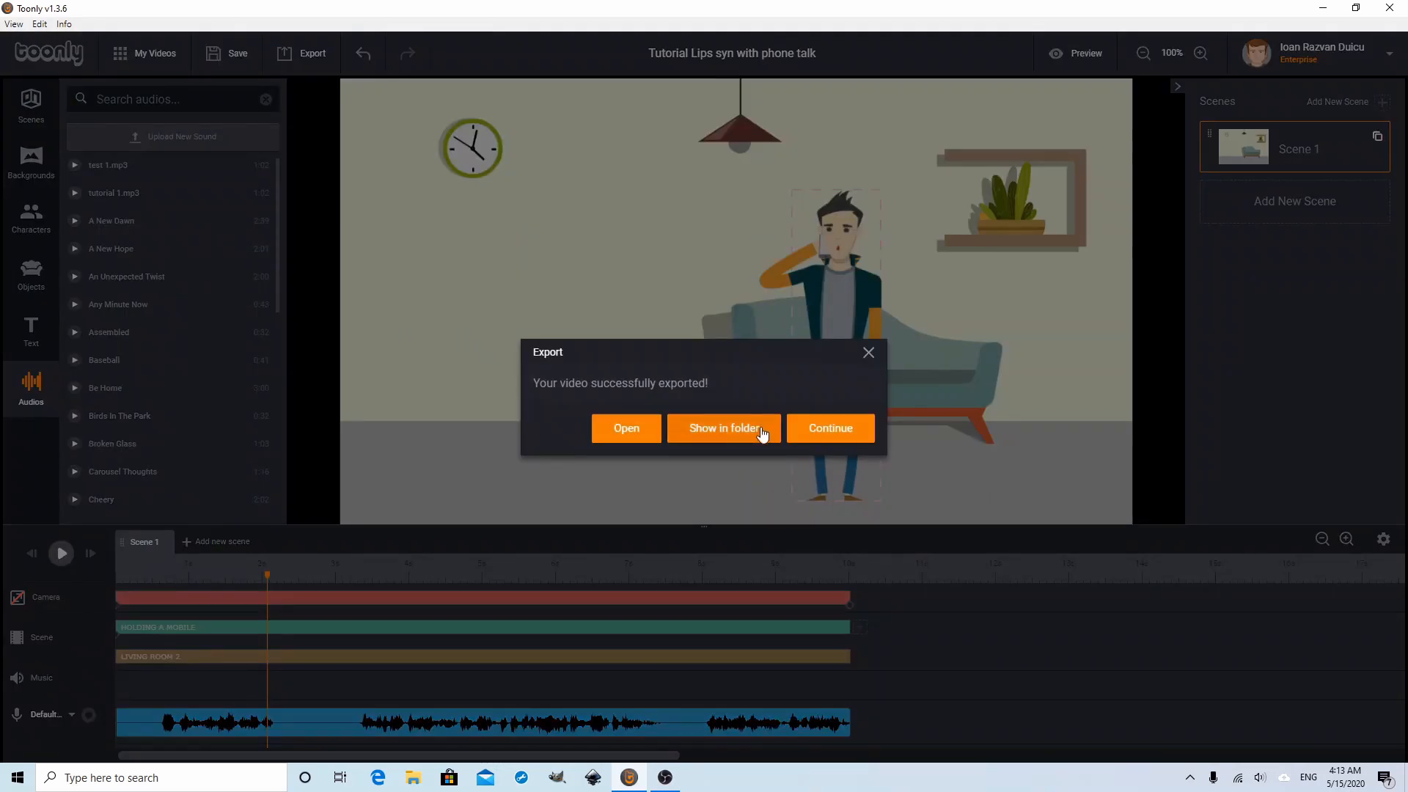
pyautogui.click(827, 434)
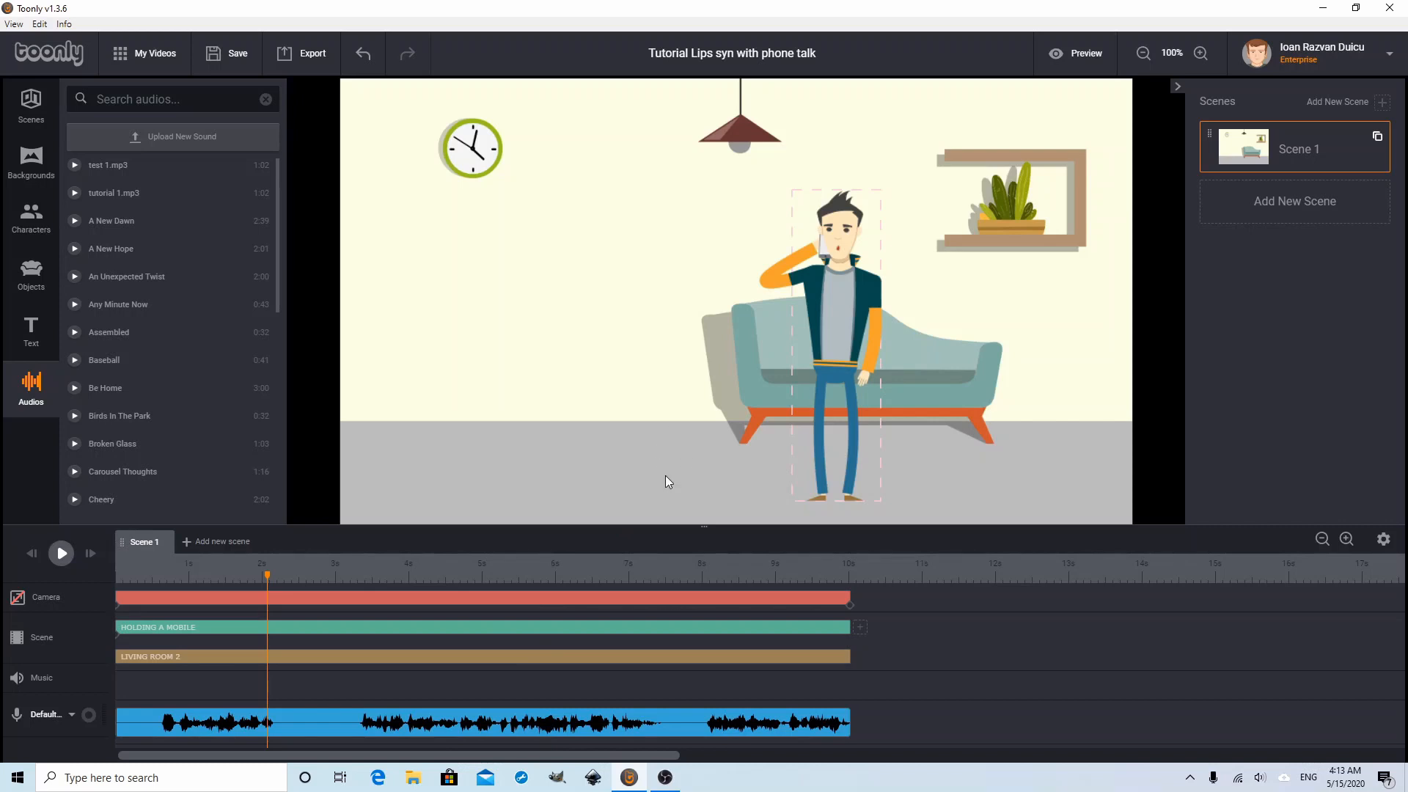
# Restore the Lip sync clip with the playhead at 0 seconds, and delete the Holding a mobile clip
pyautogui.moveTo(267, 578); pyautogui.dragTo(109, 582)
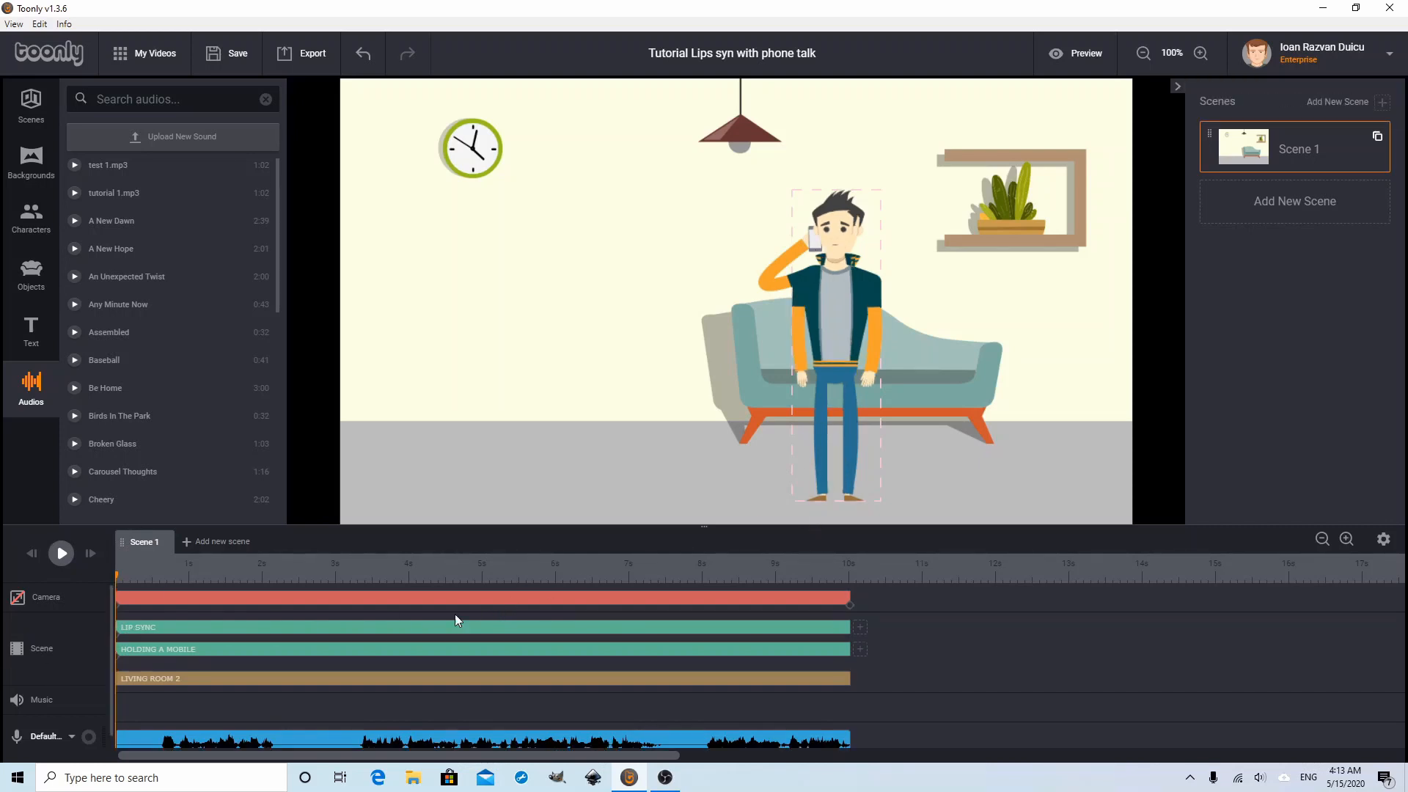
pyautogui.click(357, 650)
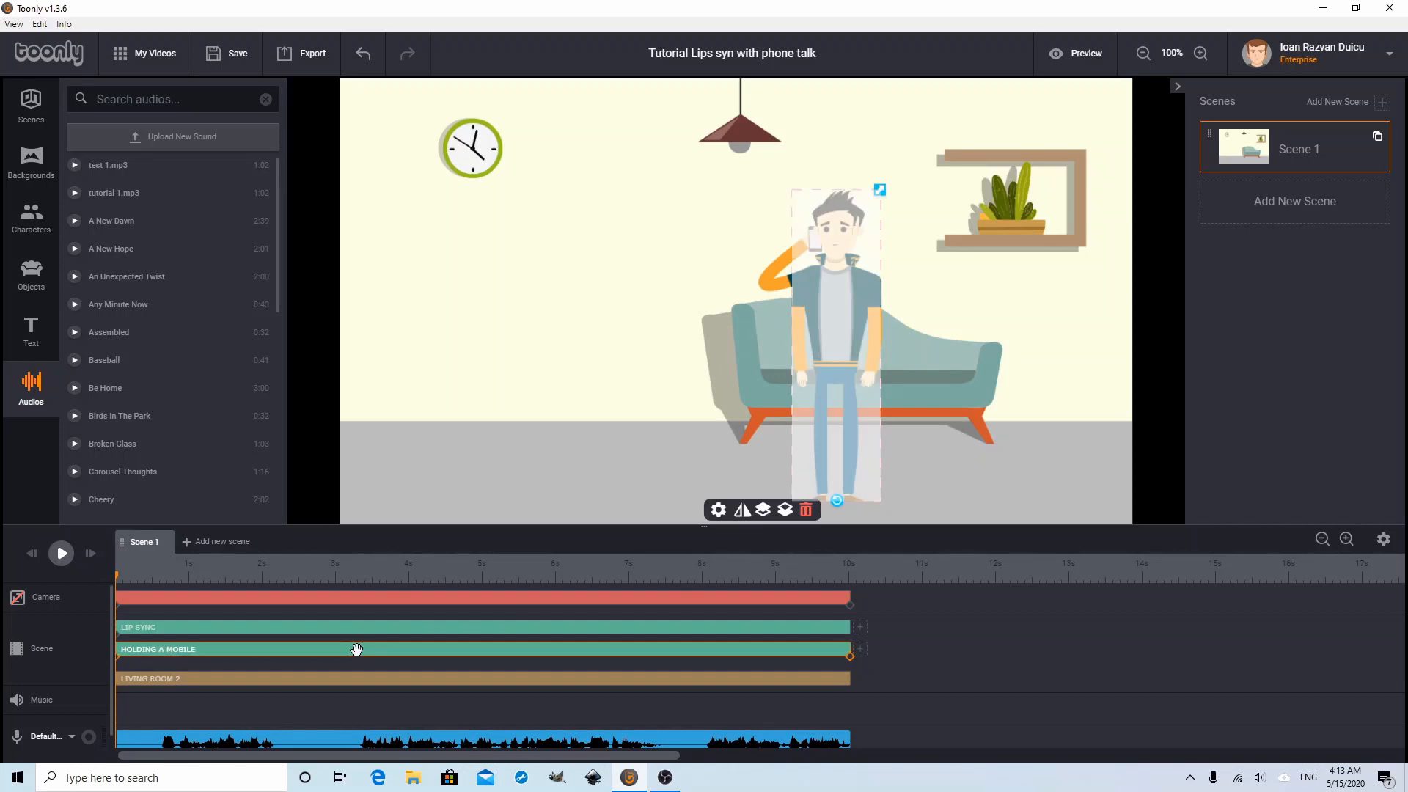
pyautogui.press('Delete')
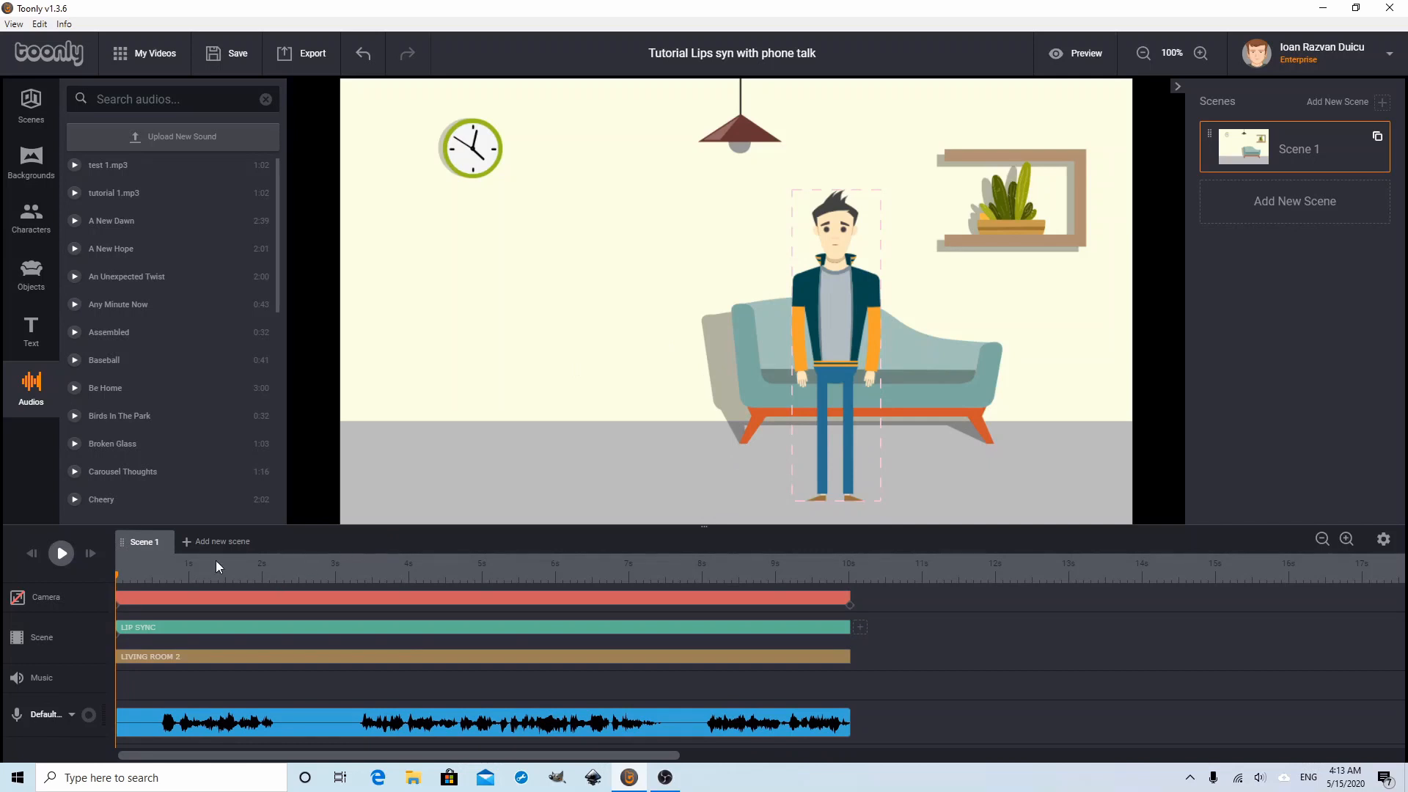
# Play the start of the scene with only the Lip sync clip, and return the playhead to 0 seconds
pyautogui.click(59, 554)
pyautogui.click(58, 554)
pyautogui.moveTo(231, 578); pyautogui.dragTo(94, 566)
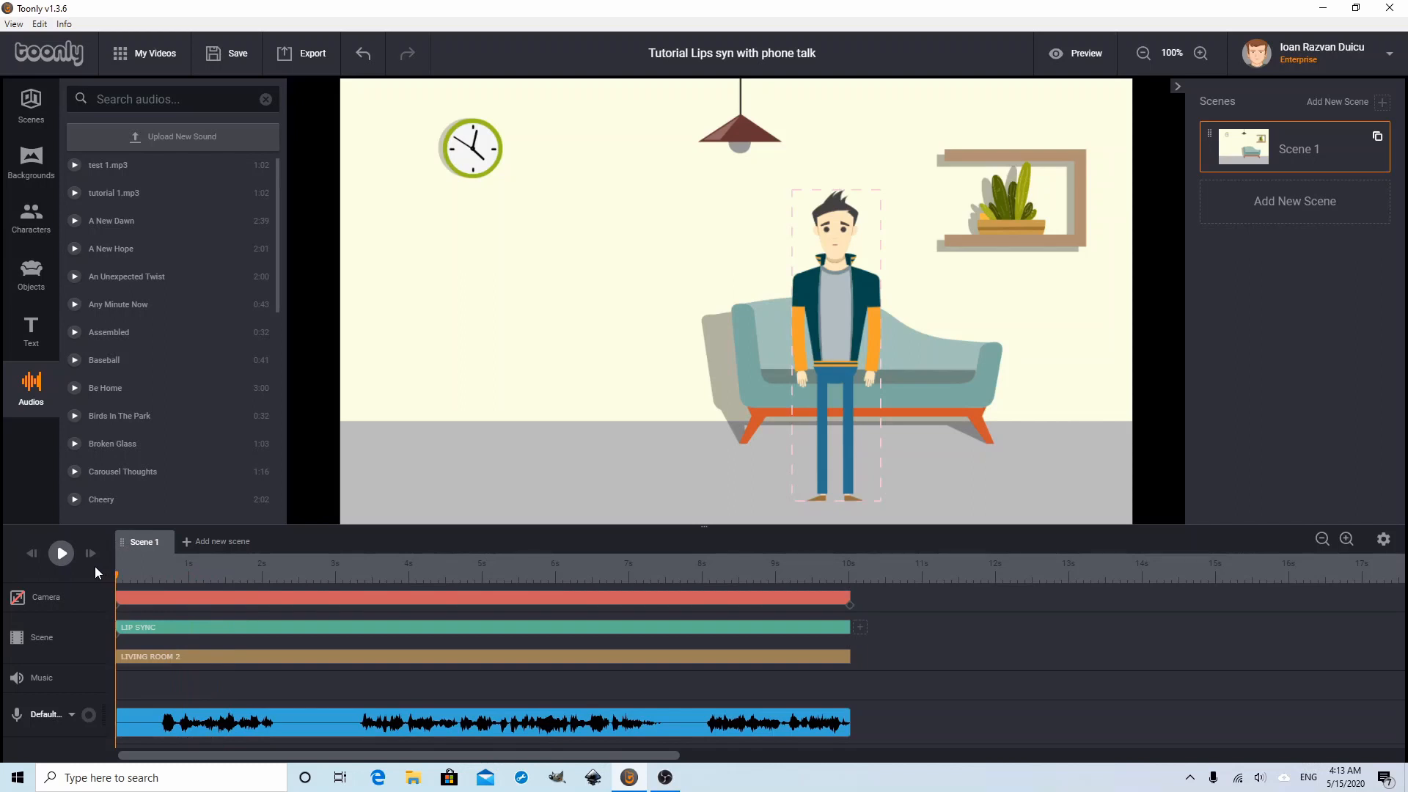
# Export the lip-sync video as "Lips sync" to D:\Toonly\Tutorial in 1080p, maximum quality and MP4, and return to the editor
pyautogui.click(302, 53)
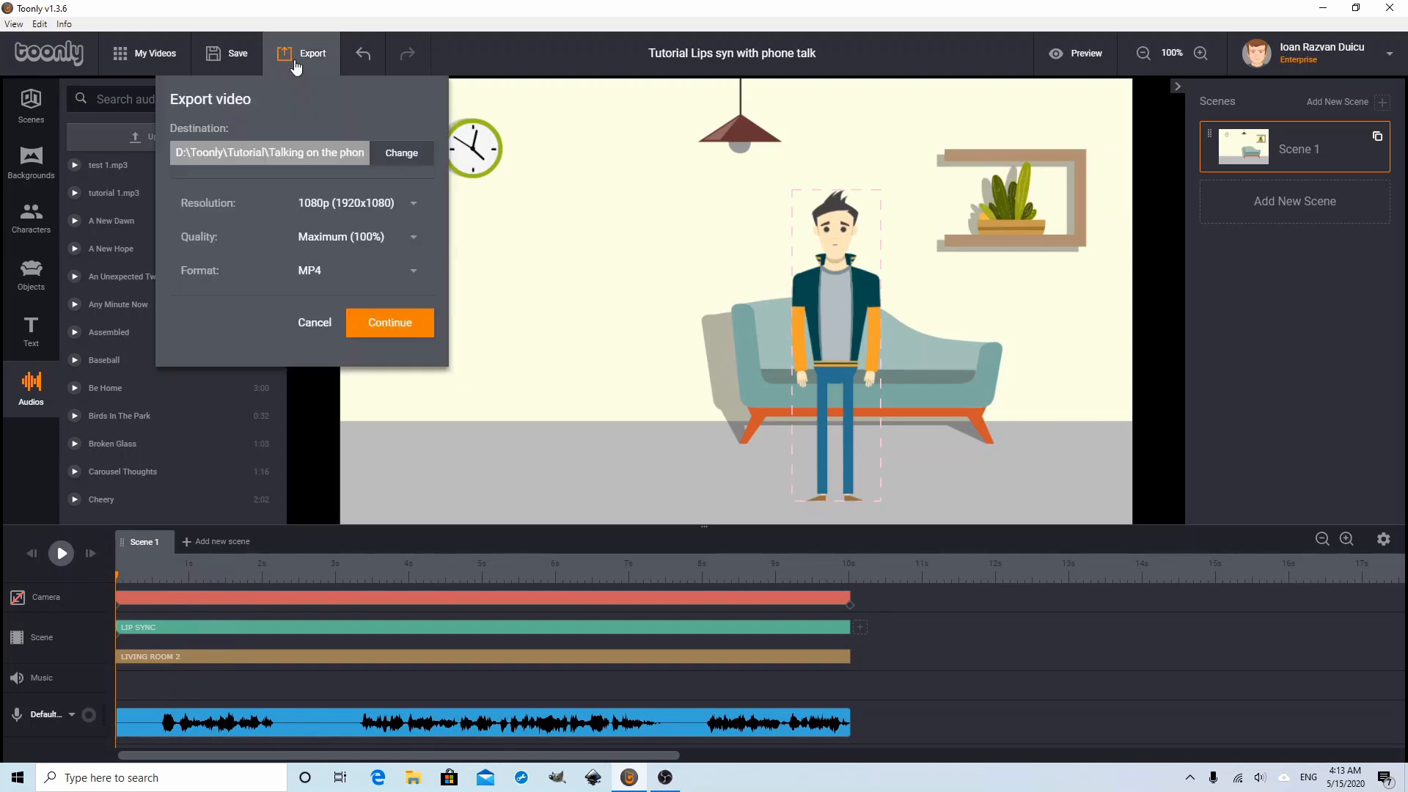
pyautogui.click(393, 154)
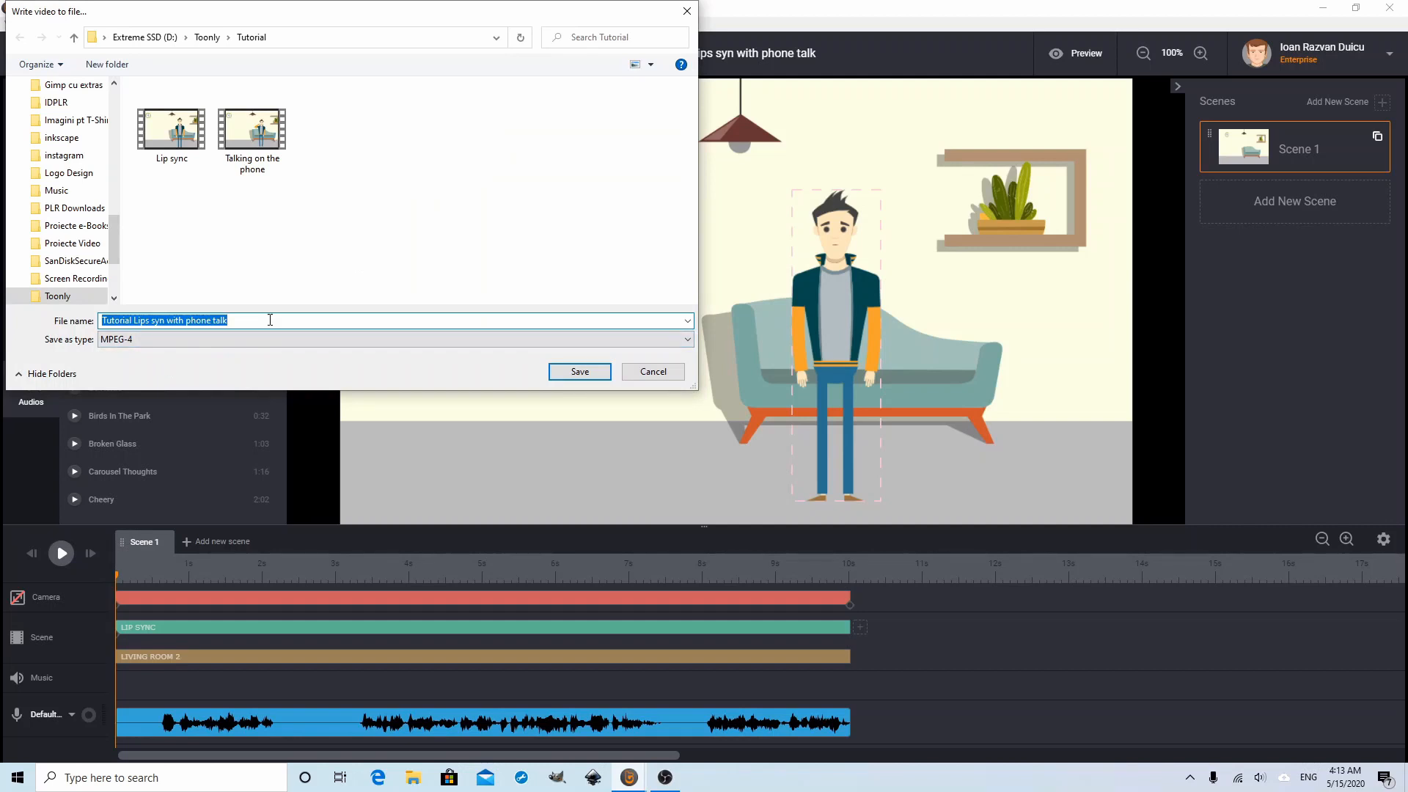
pyautogui.write('Lips ')
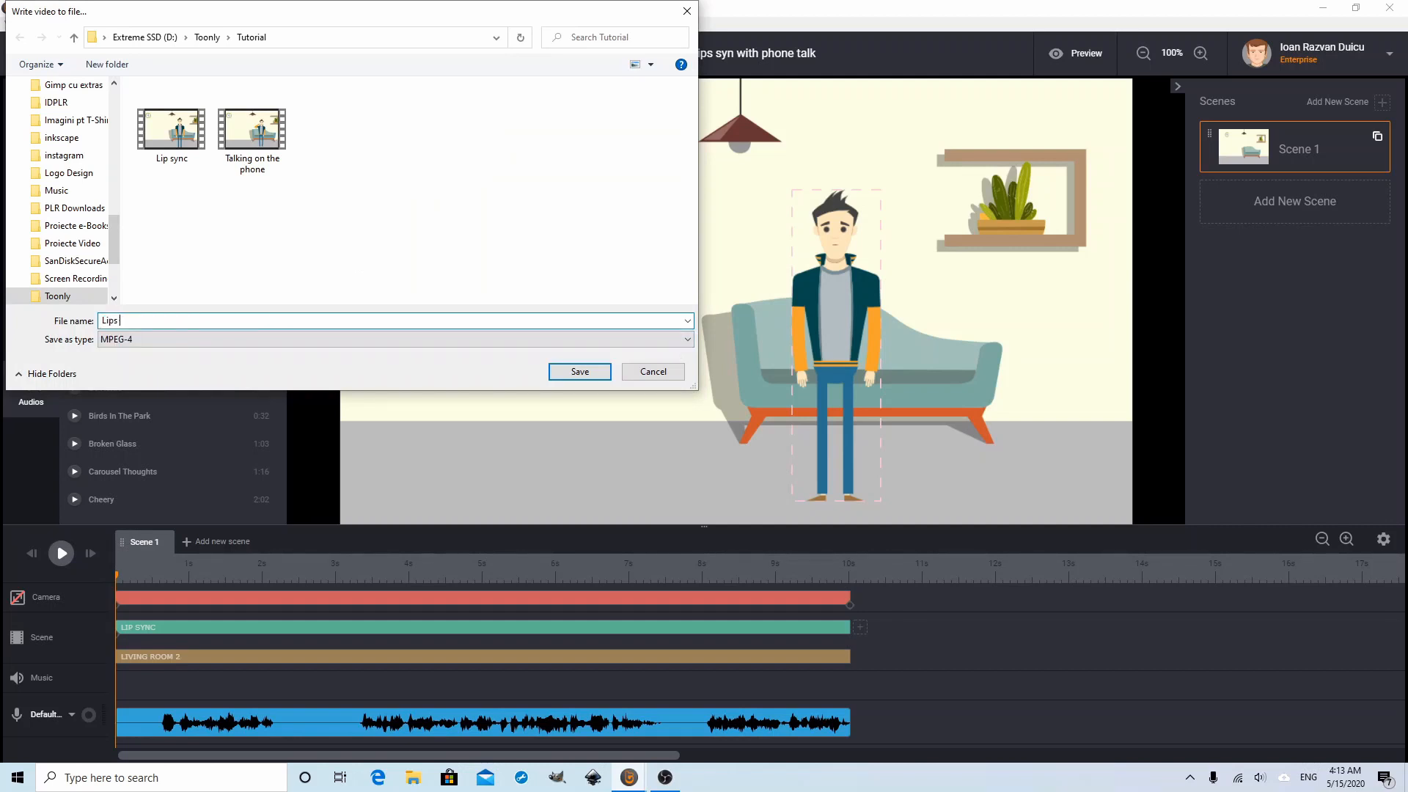
pyautogui.write('sync')
pyautogui.press('BackSpace')
pyautogui.press('BackSpace')
pyautogui.press('BackSpace')
pyautogui.press('BackSpace')
pyautogui.press('BackSpace')
pyautogui.press('BackSpace')
pyautogui.press('BackSpace')
pyautogui.press('BackSpace')
pyautogui.press('BackSpace')
pyautogui.write('Lips')
pyautogui.click(600, 378)
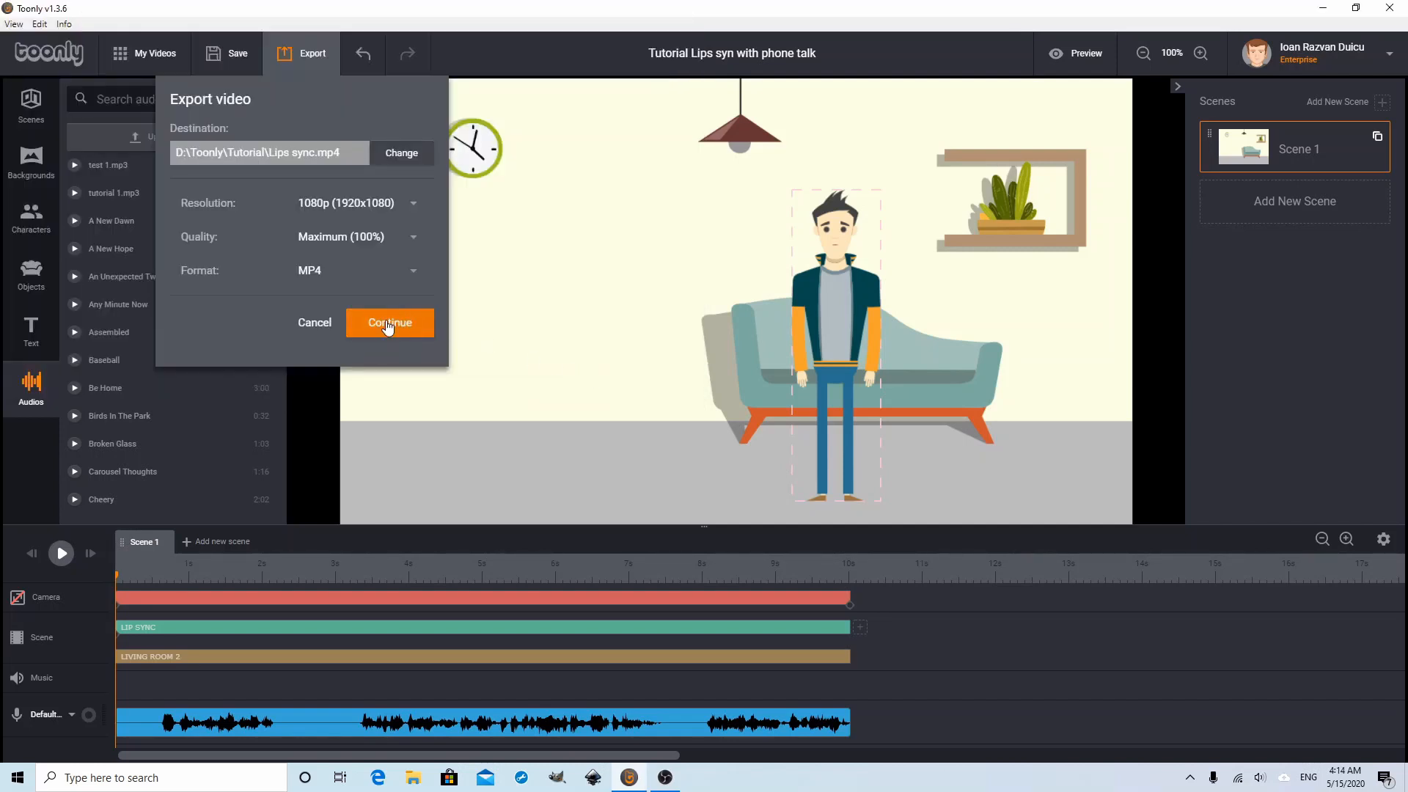
pyautogui.click(388, 327)
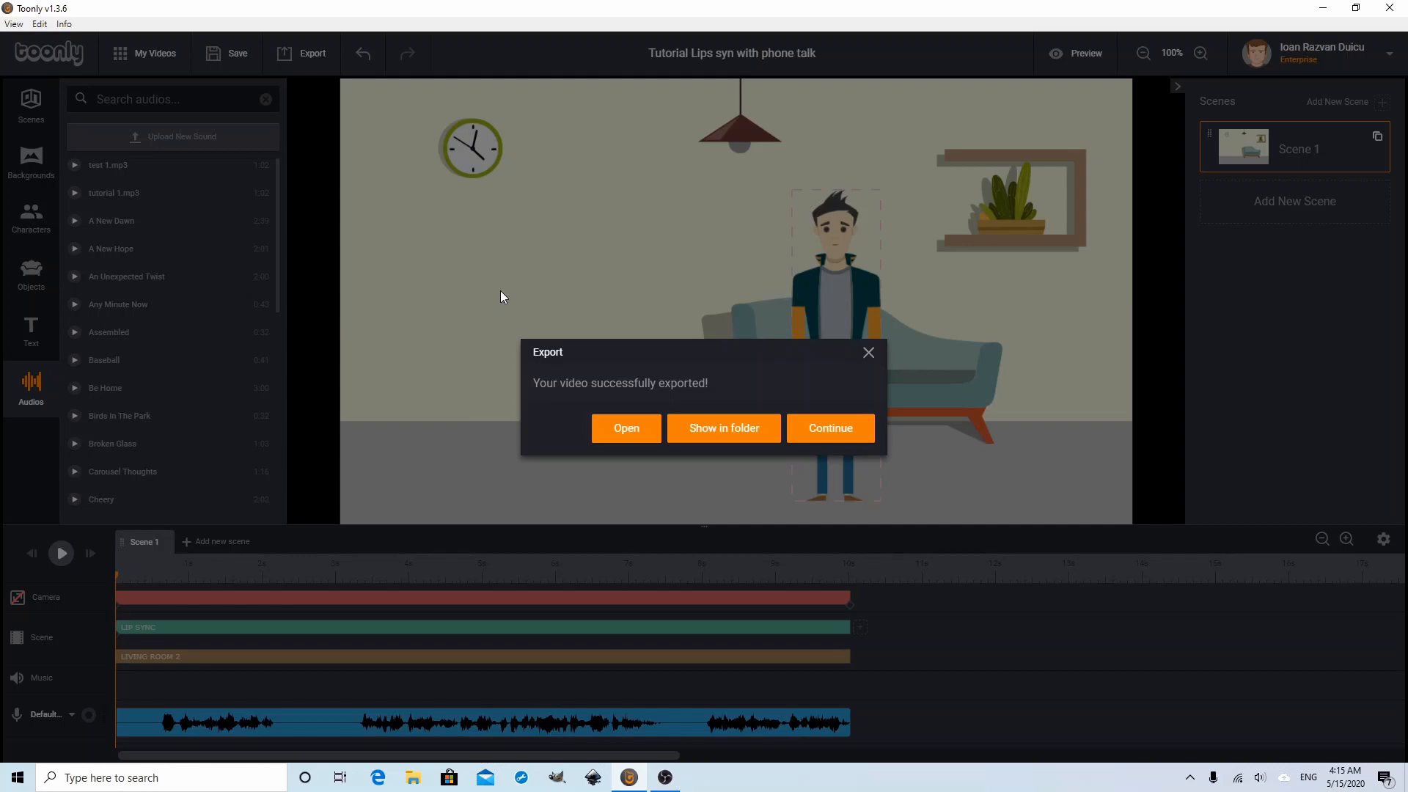
pyautogui.click(830, 428)
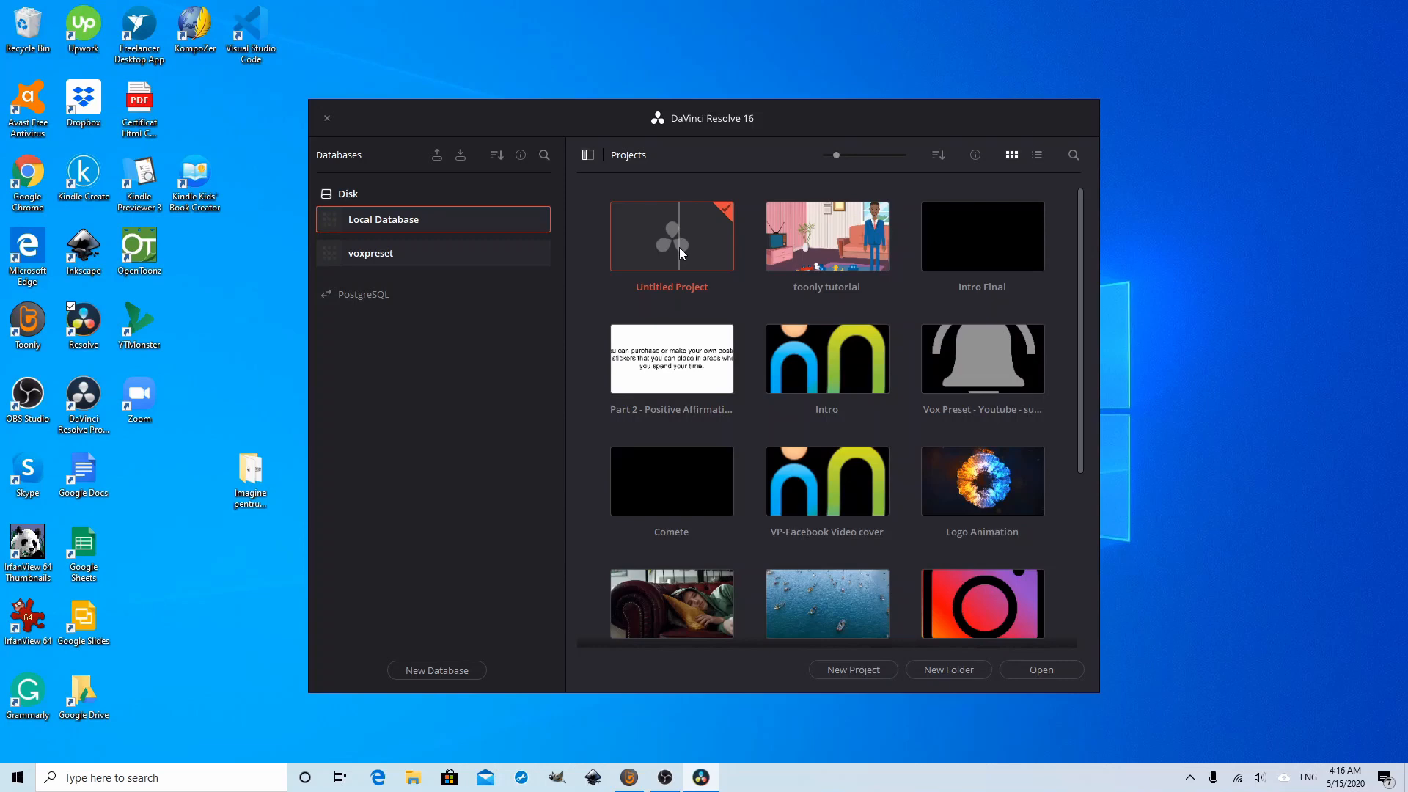
# Switch to DaVinci Resolve and create a new project named "Toonly lips Sync"
pyautogui.click(857, 669)
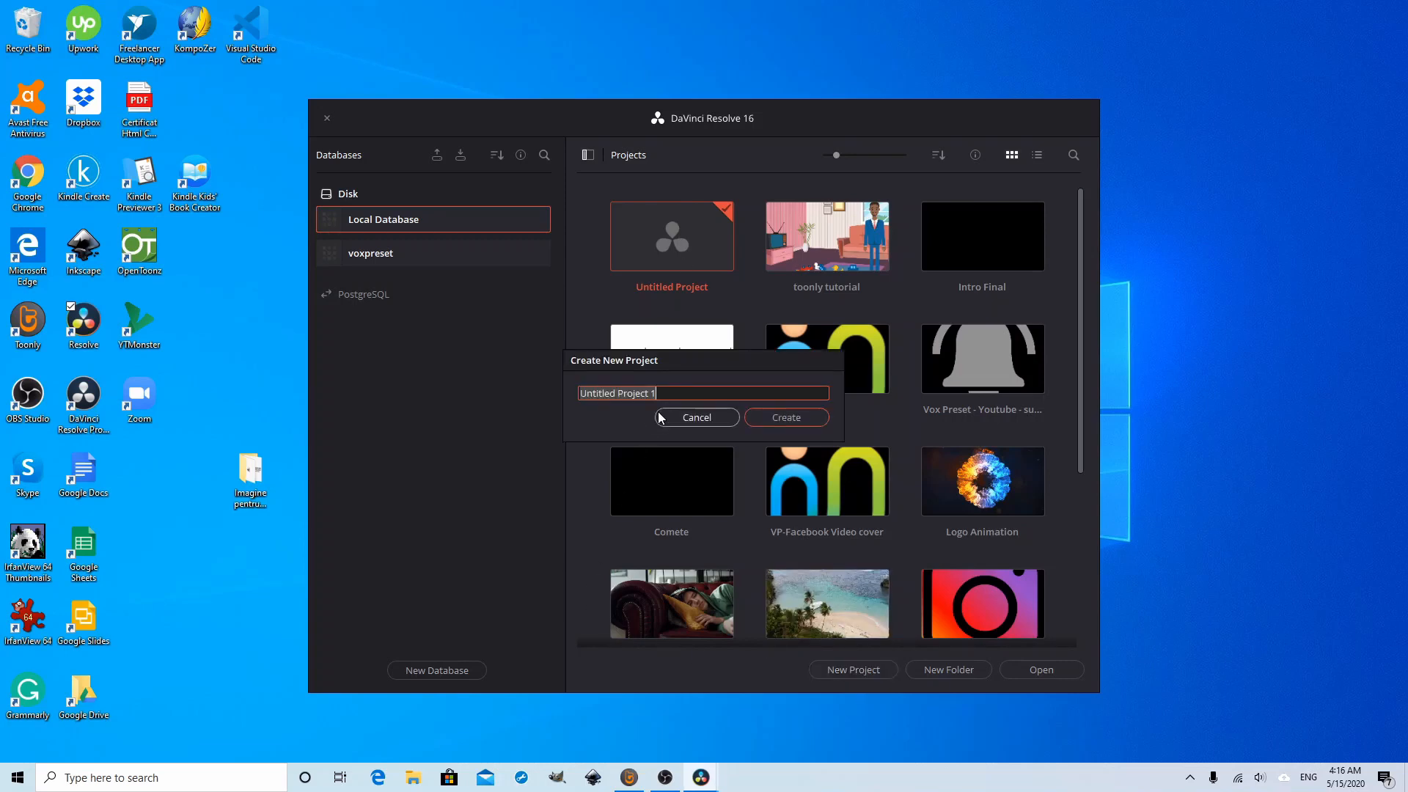
pyautogui.write('Toonly')
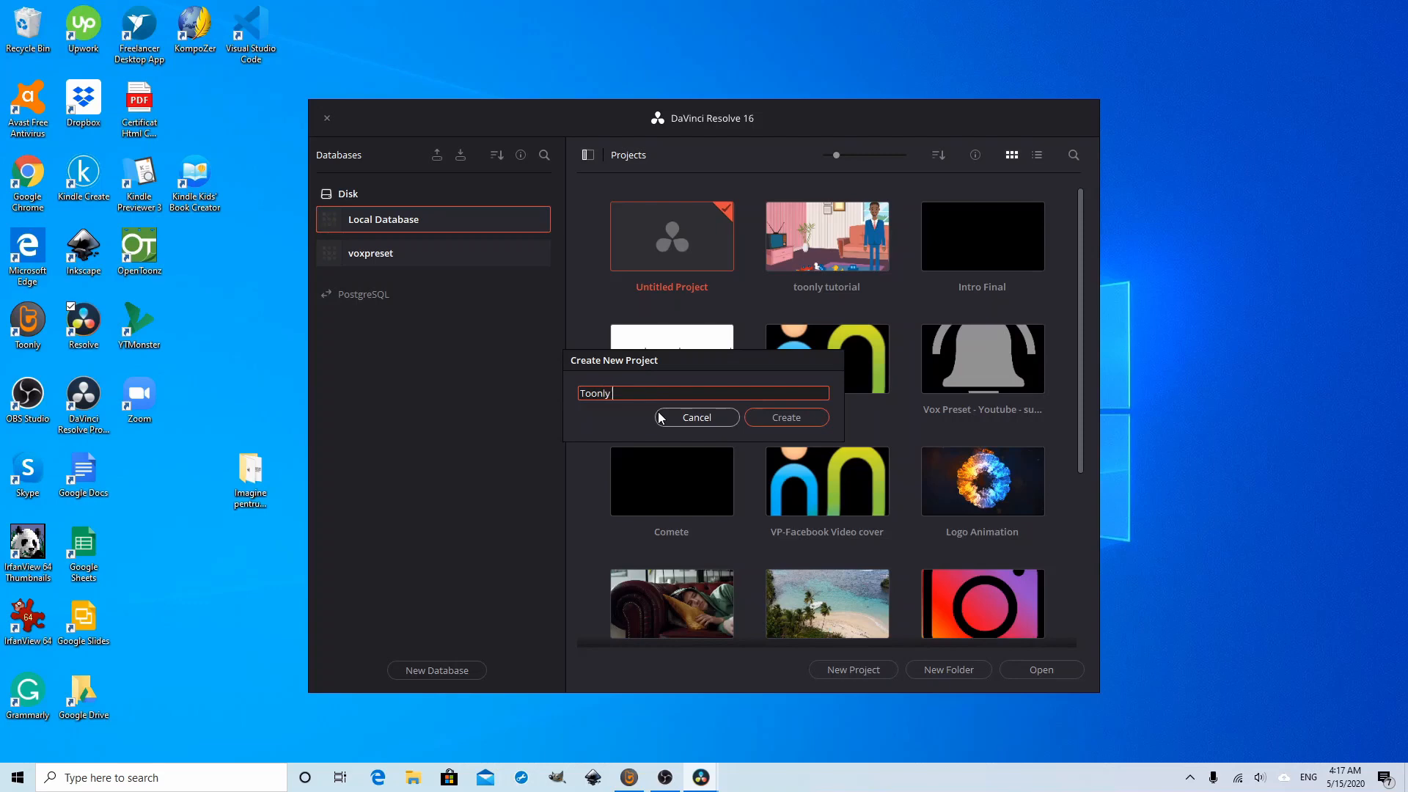
pyautogui.write(' tut')
pyautogui.press('BackSpace')
pyautogui.press('BackSpace')
pyautogui.press('BackSpace')
pyautogui.write('lips Sync')
pyautogui.press('Return')
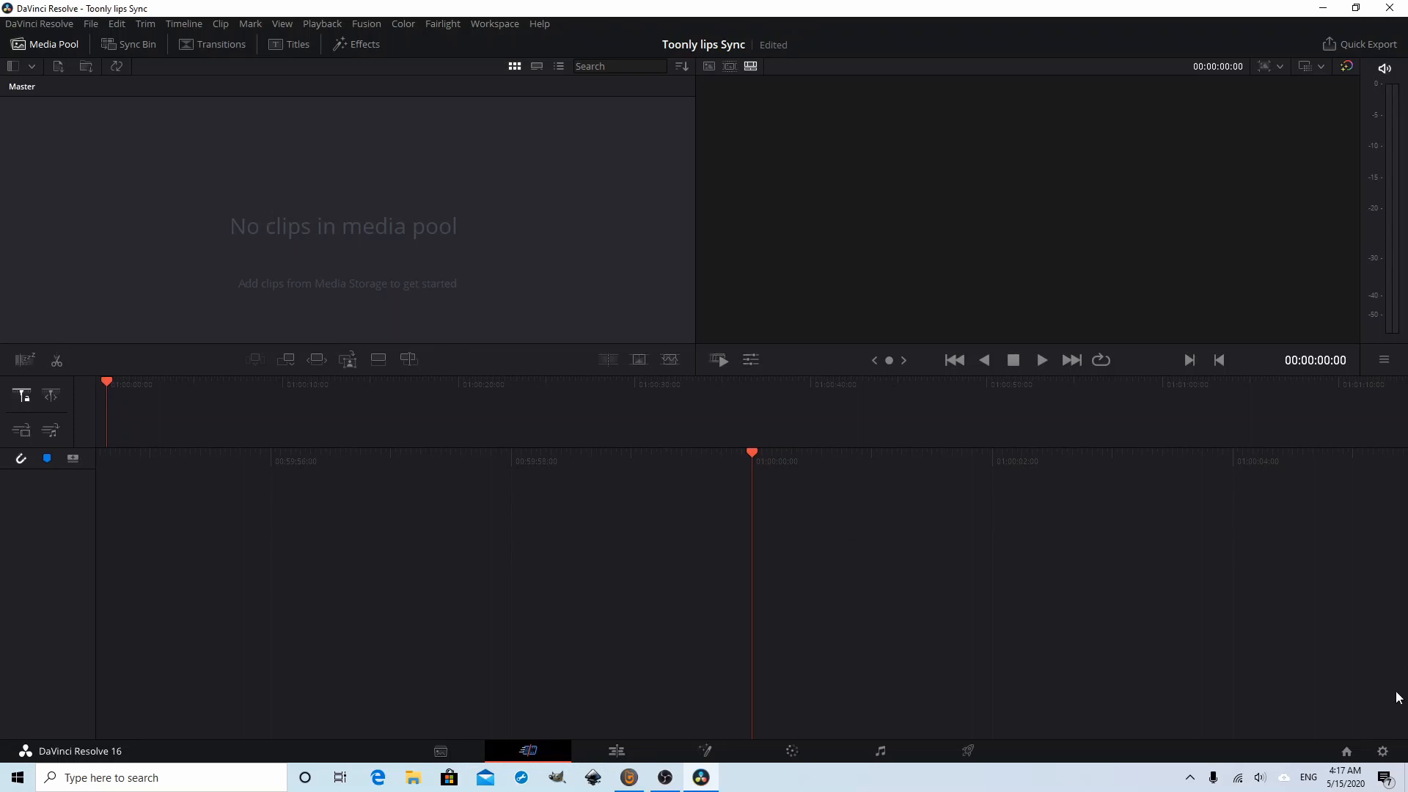
# Set the project's timeline resolution to 1920 x 1080 HD in the master settings
pyautogui.click(1382, 751)
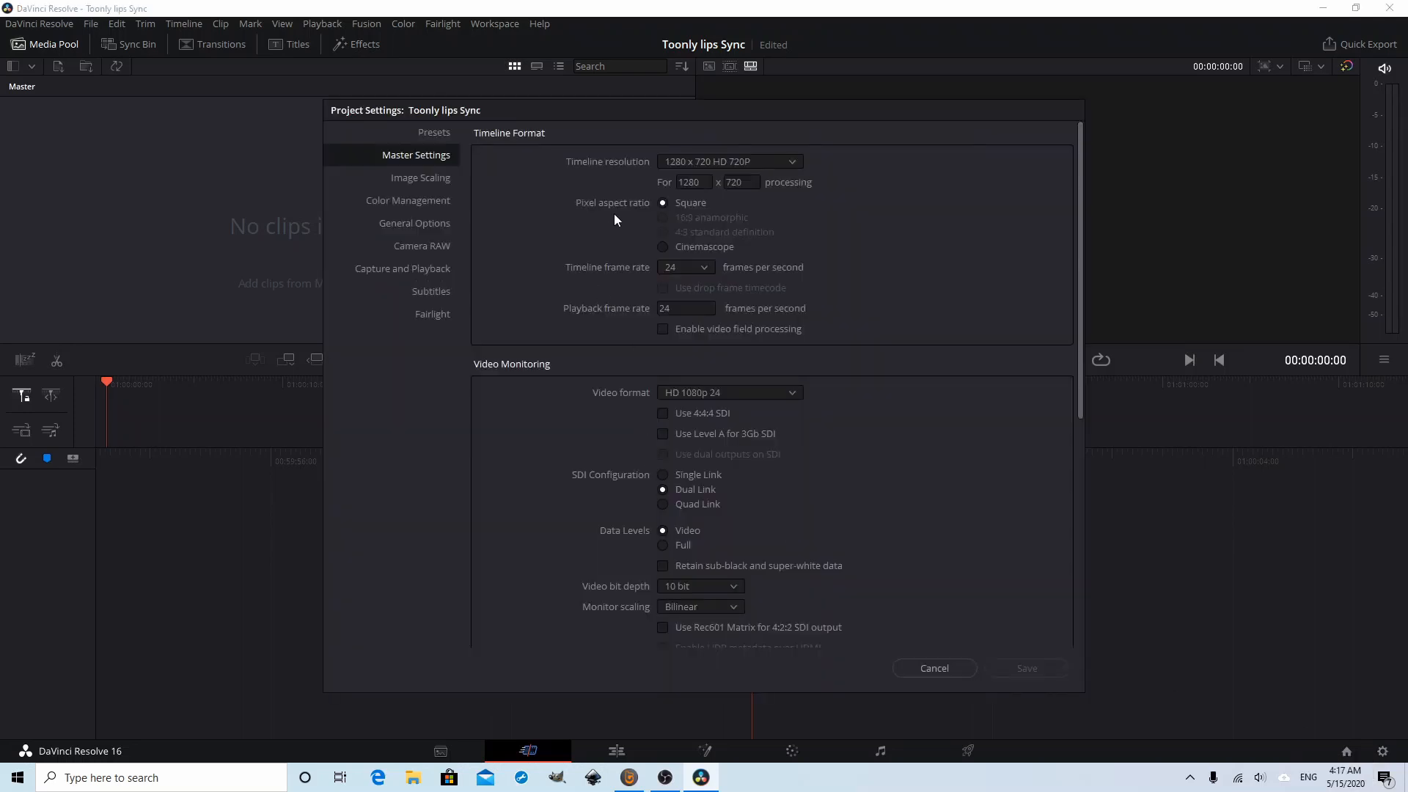
pyautogui.click(793, 160)
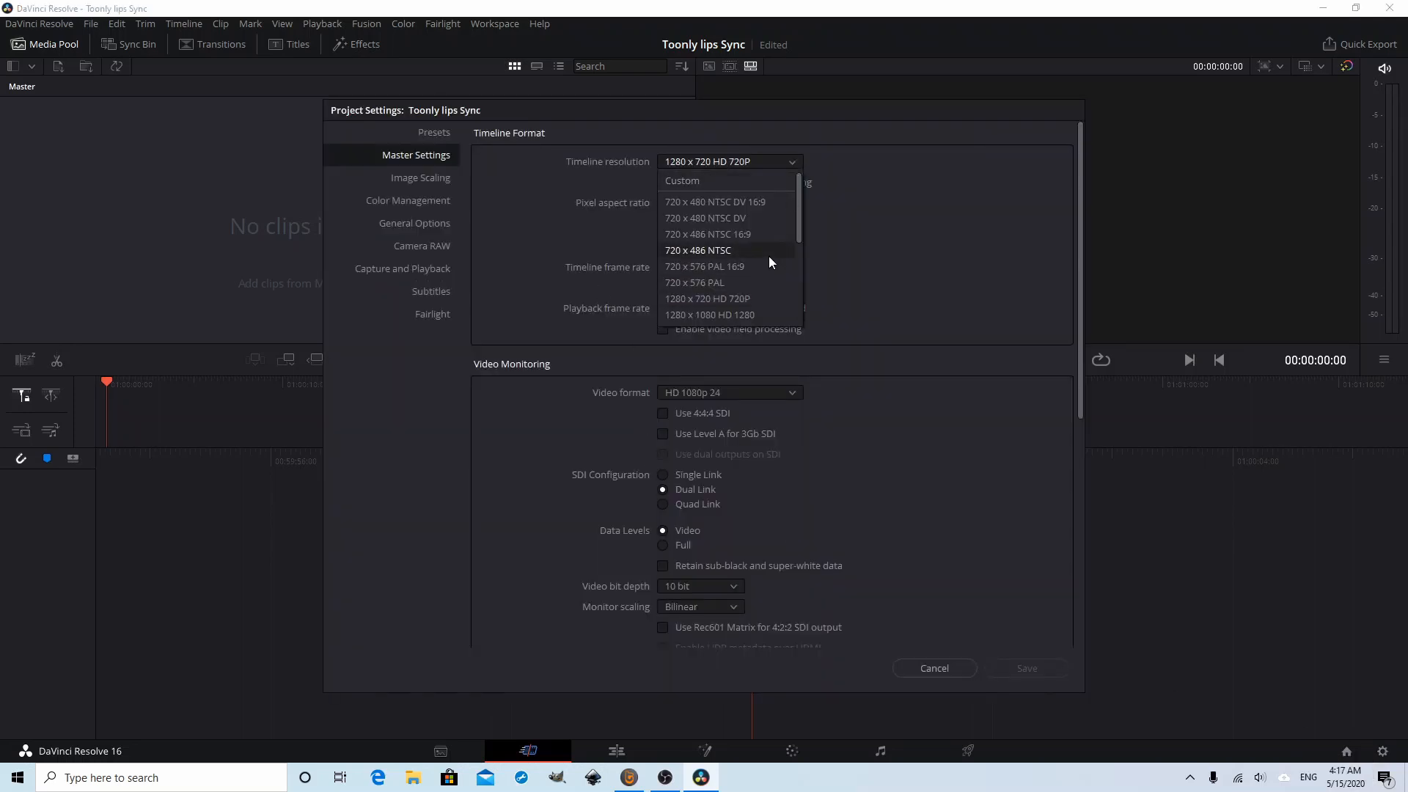
pyautogui.scroll(-1, 769, 256)
pyautogui.scroll(-1, 768, 257)
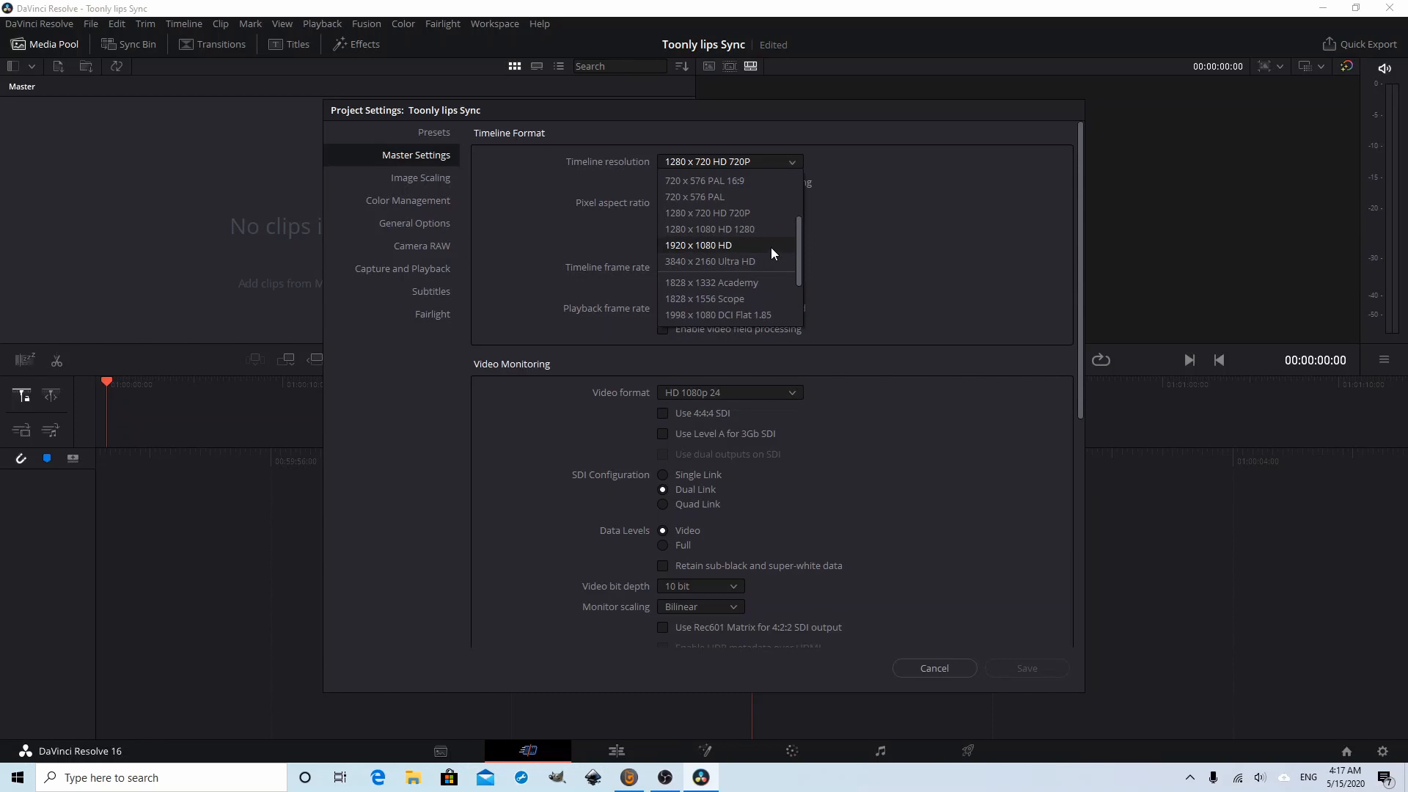
pyautogui.click(771, 248)
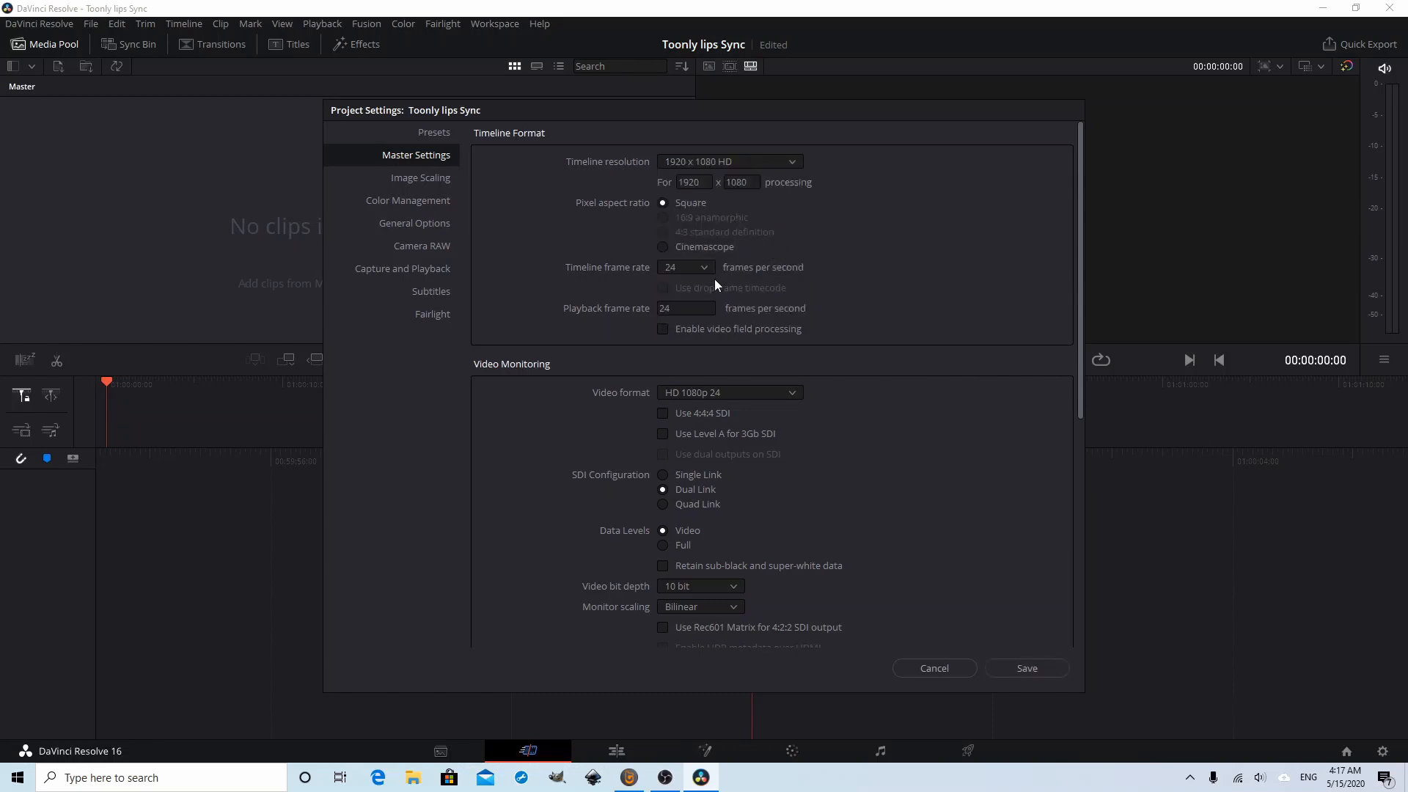
# Set the timeline and playback frame rates to 30 frames per second, and save the project settings
pyautogui.click(702, 273)
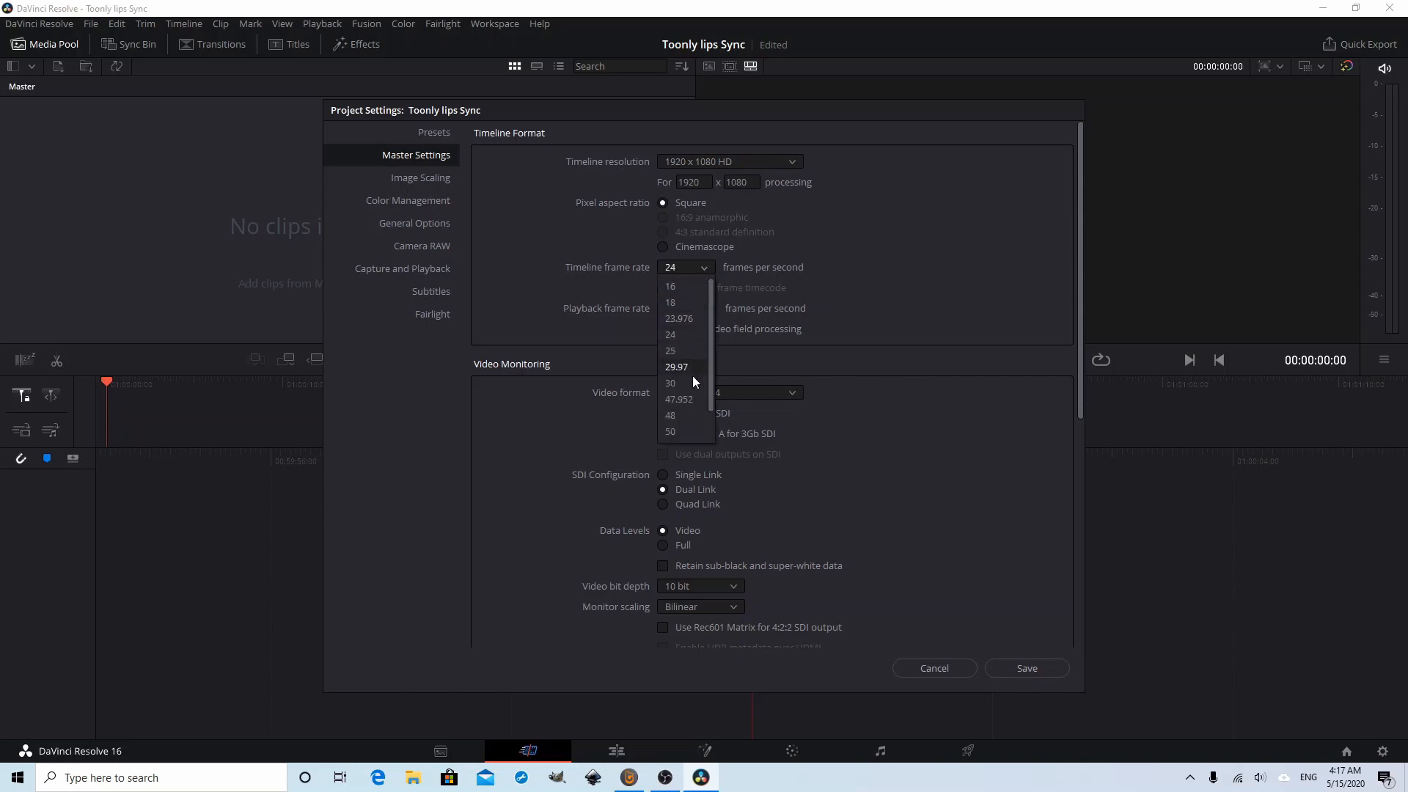
pyautogui.click(689, 381)
pyautogui.click(707, 314)
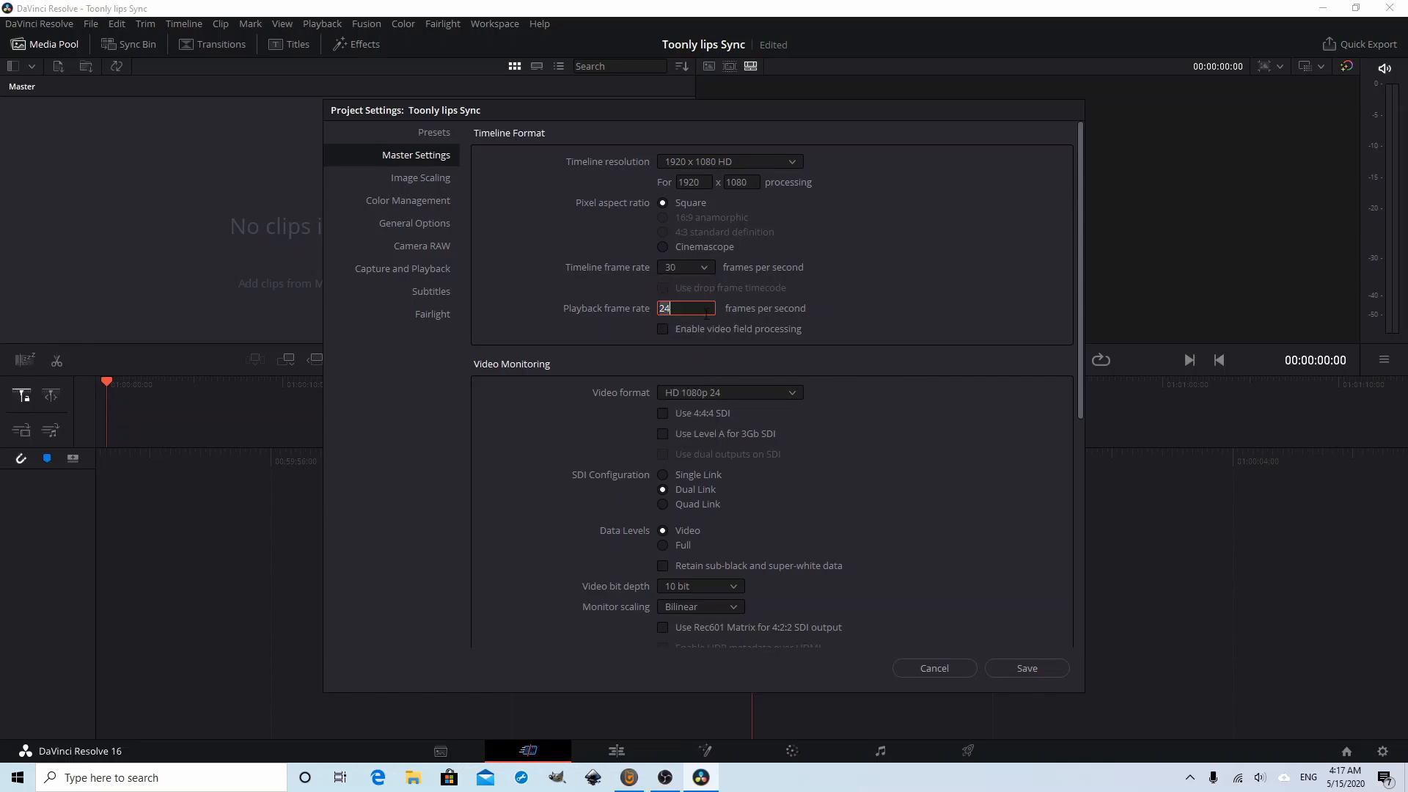
pyautogui.write('30')
pyautogui.scroll(-5, 919, 529)
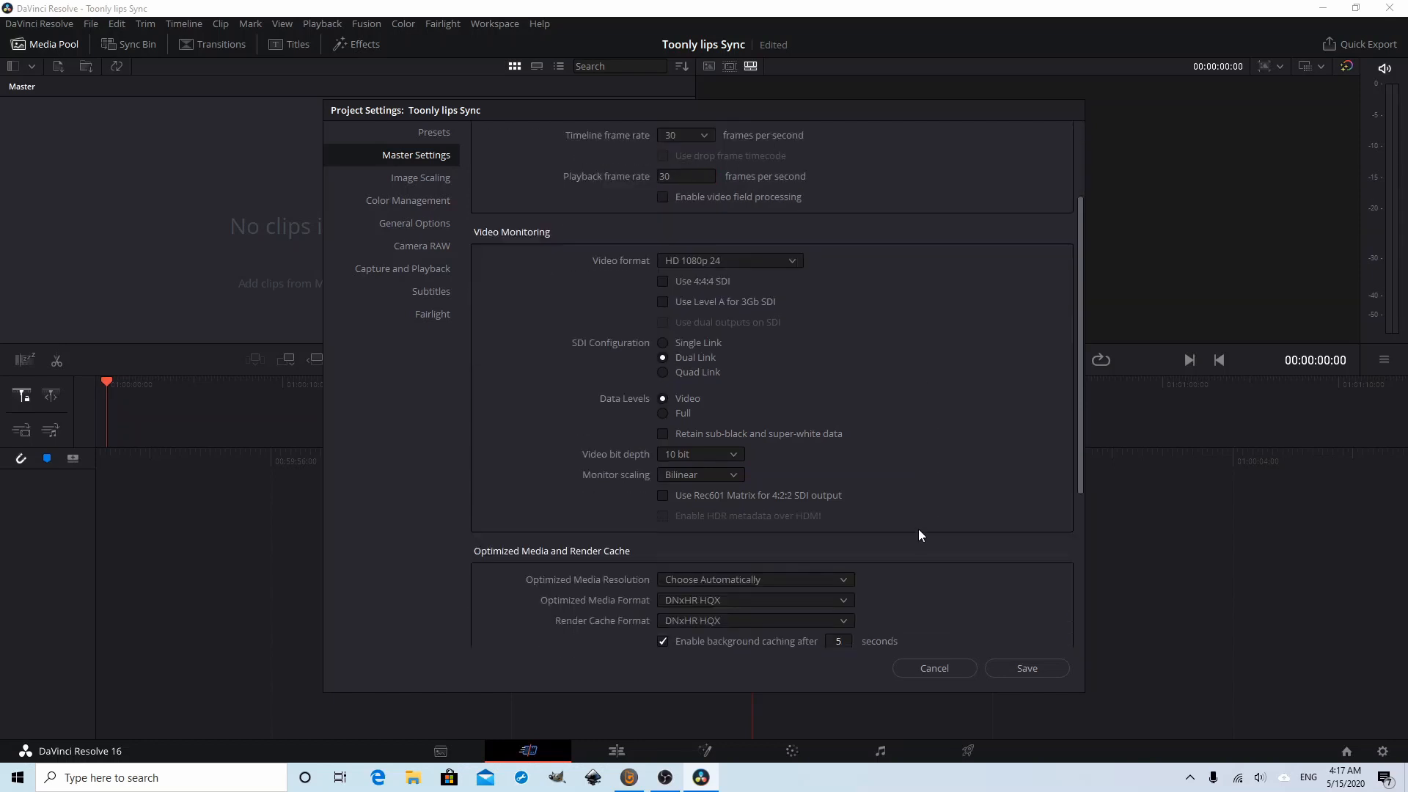
pyautogui.click(1014, 667)
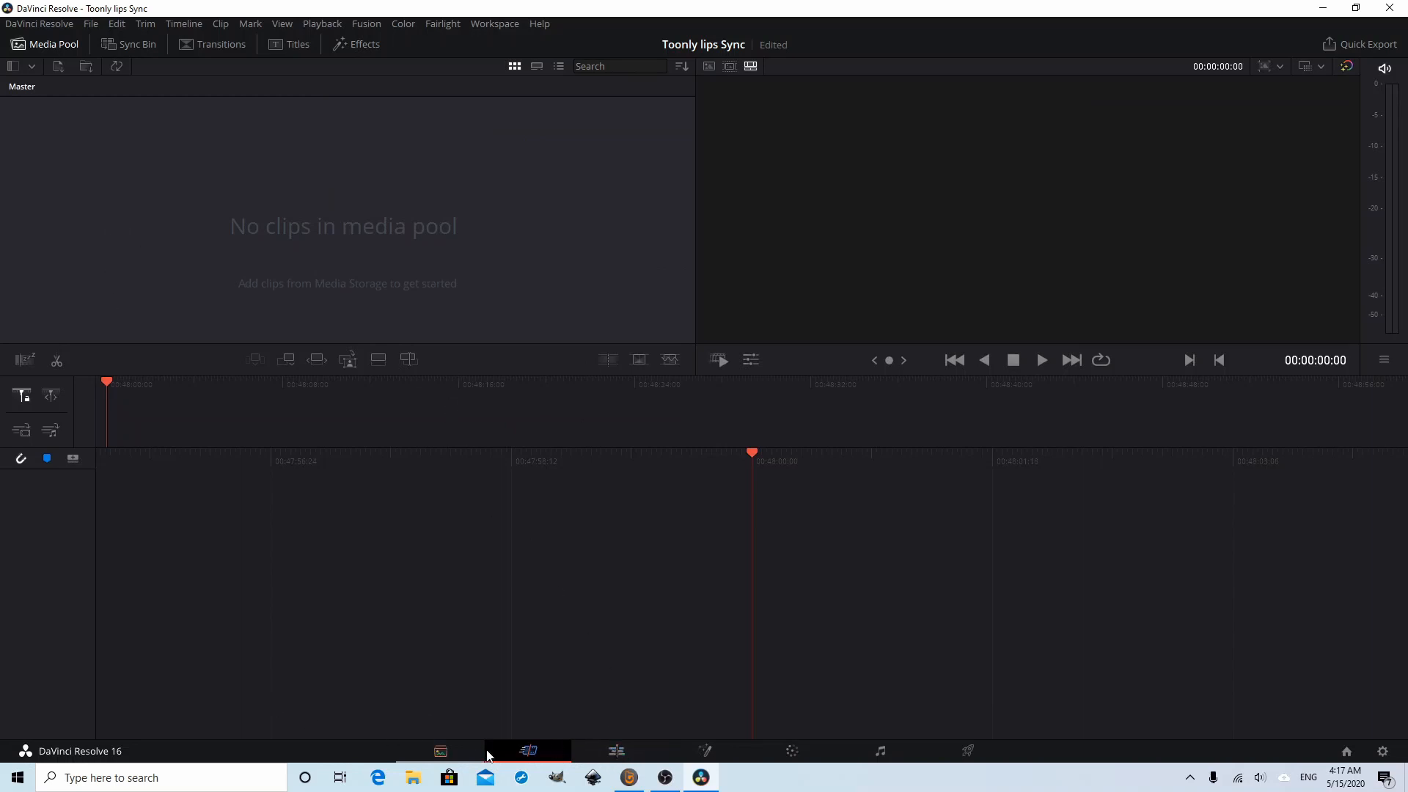
# On the Edit page, import the "Talking on the phone" MP4 from the Tutorial folder into the media pool
pyautogui.click(616, 752)
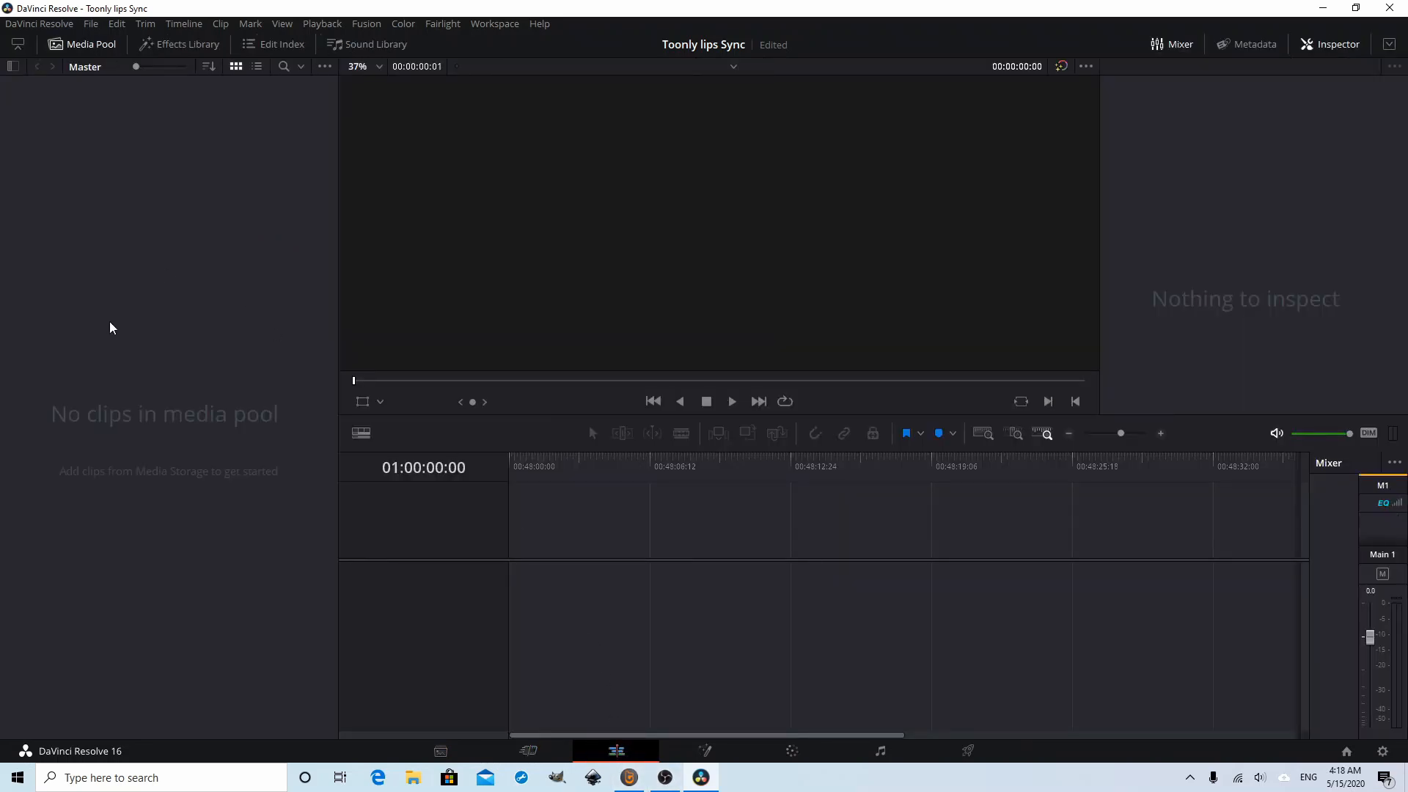
pyautogui.rightClick(139, 233)
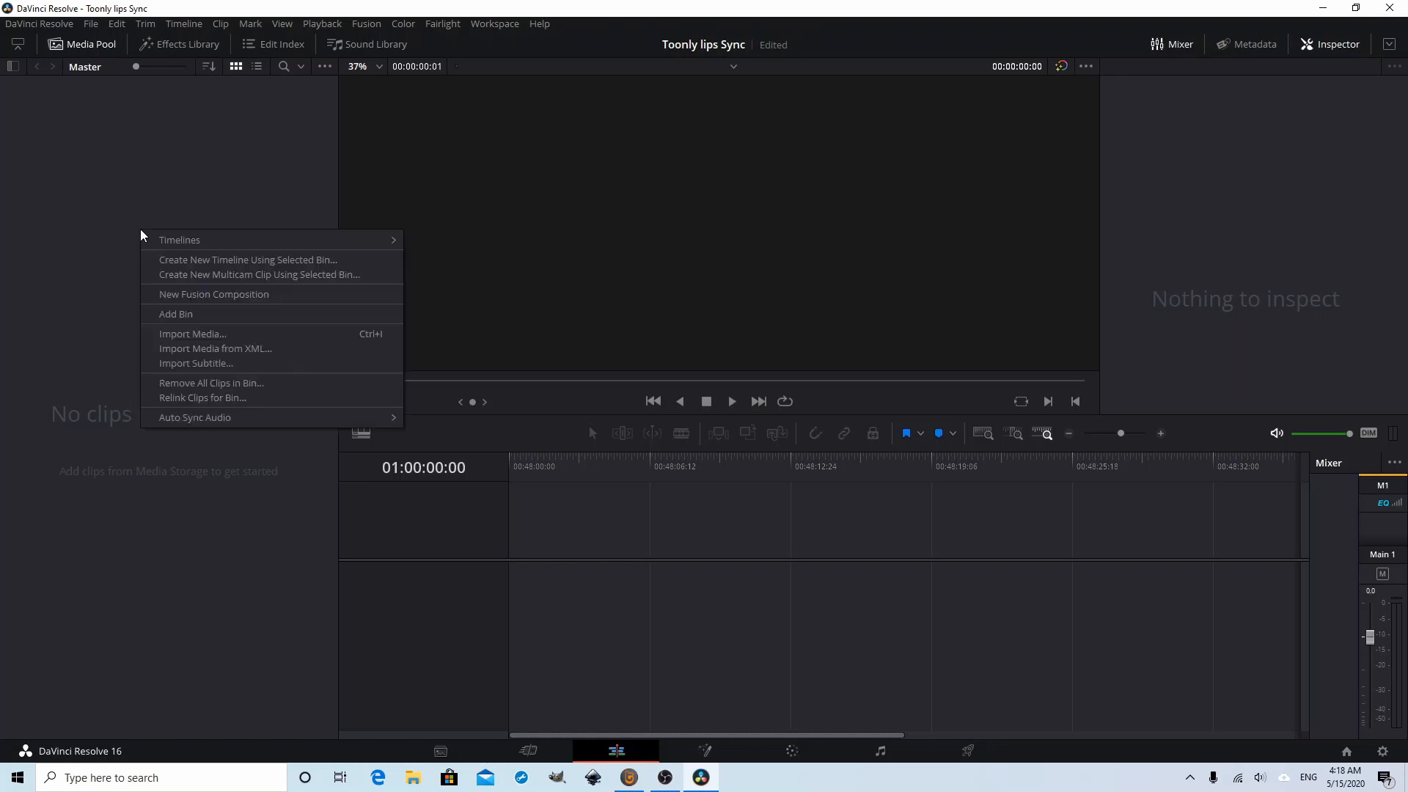
pyautogui.click(218, 336)
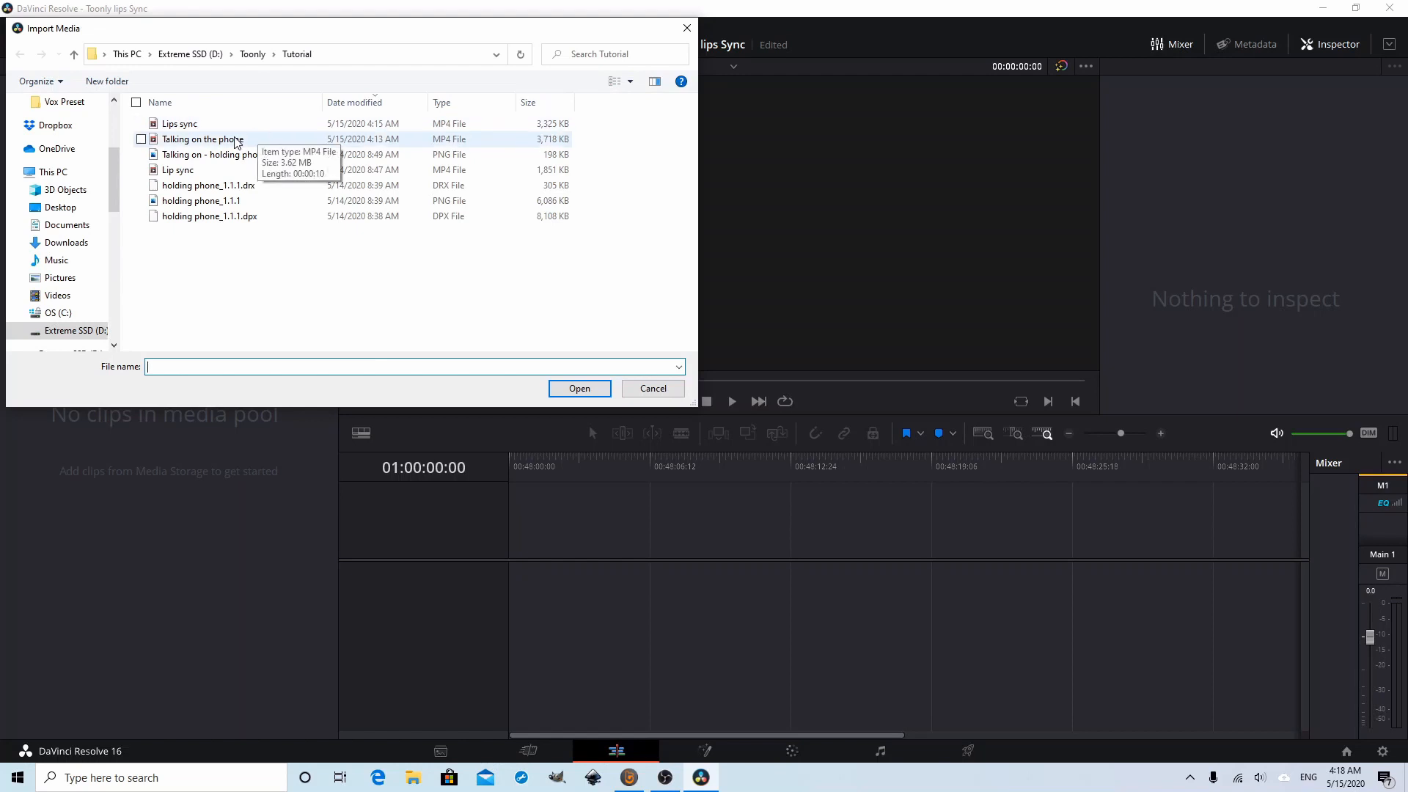
pyautogui.click(279, 142)
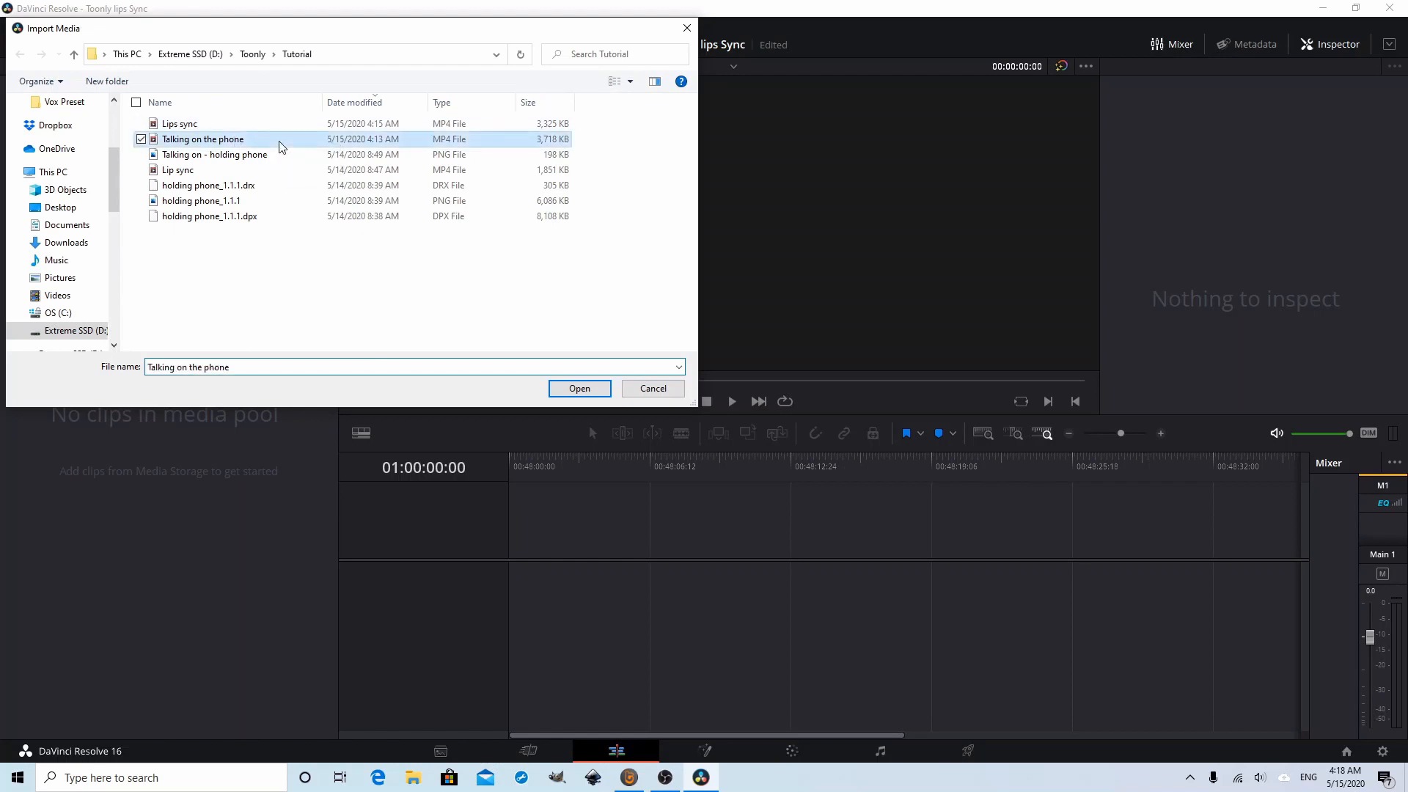
pyautogui.click(567, 393)
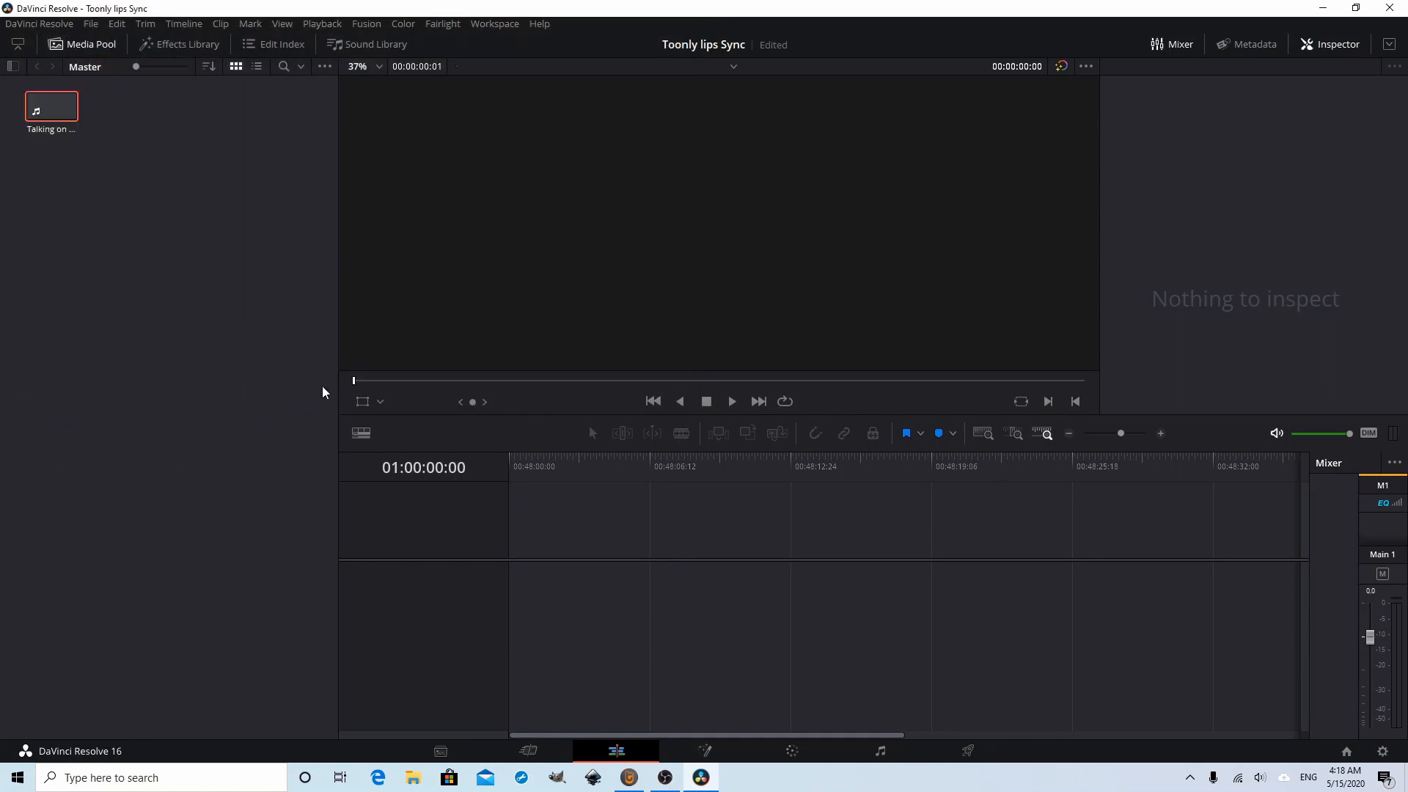
# Place the "Talking on the phone" clip on a new timeline and move the playhead to the clip's start
pyautogui.moveTo(55, 116); pyautogui.dragTo(657, 352)
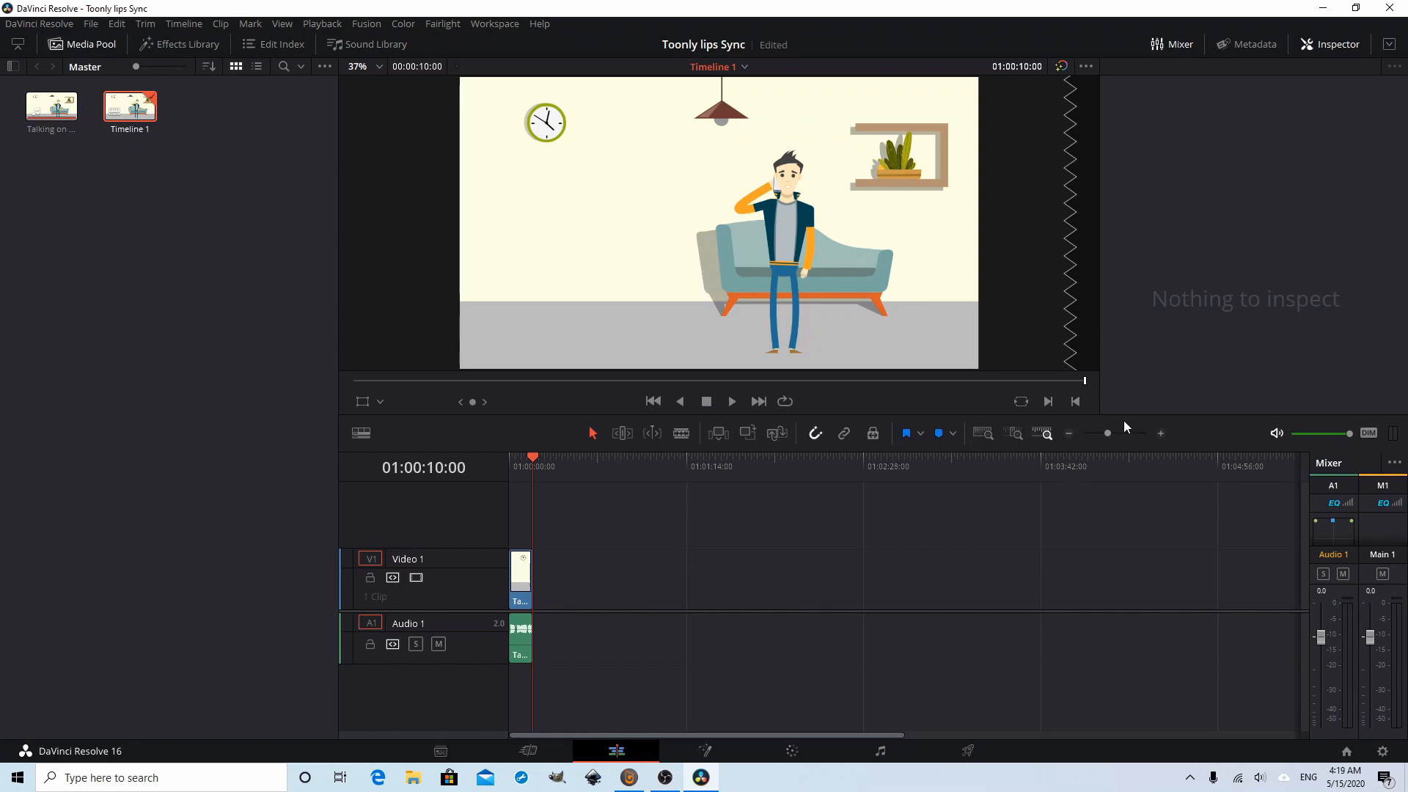
pyautogui.moveTo(1110, 434); pyautogui.dragTo(1129, 434)
pyautogui.moveTo(1002, 734); pyautogui.dragTo(833, 730)
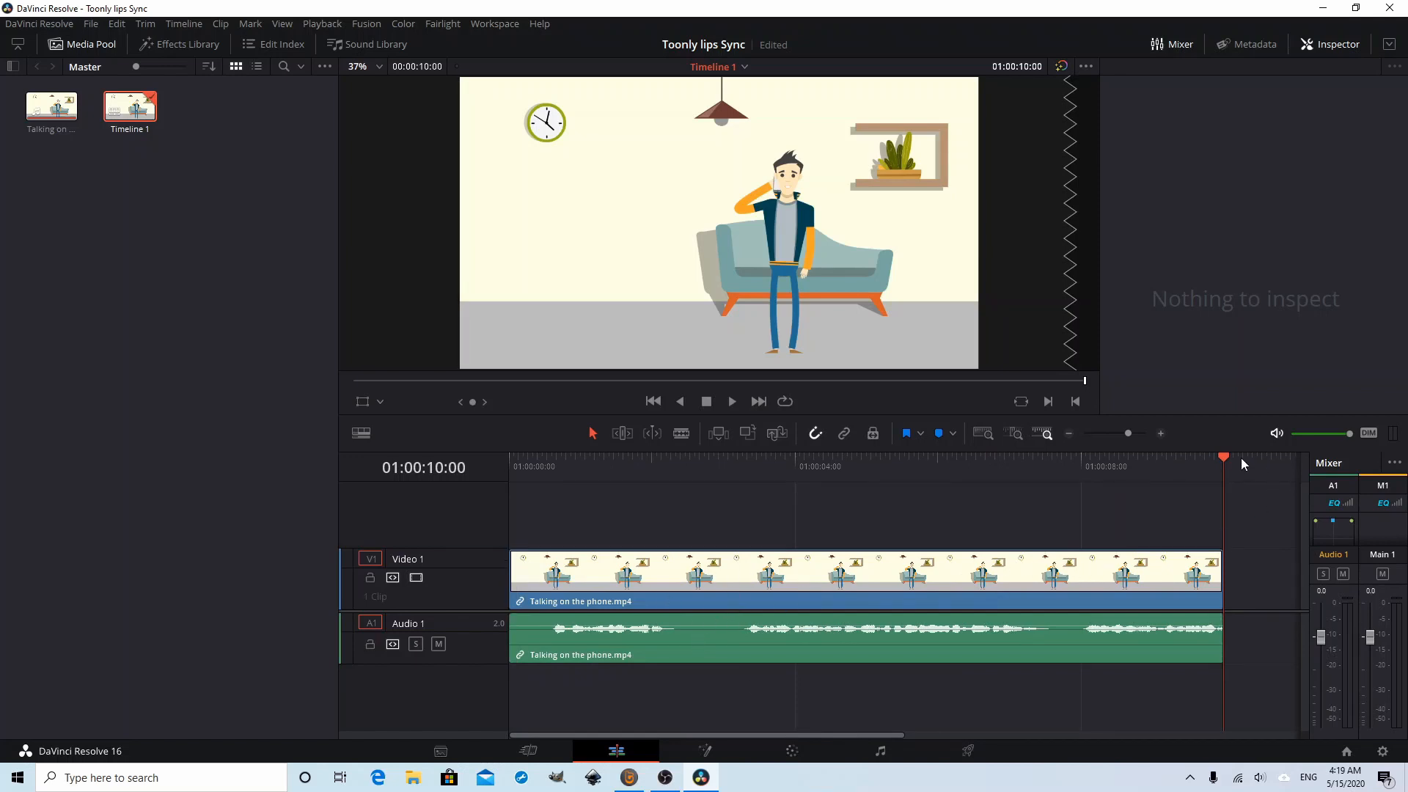
pyautogui.moveTo(1221, 457); pyautogui.dragTo(483, 465)
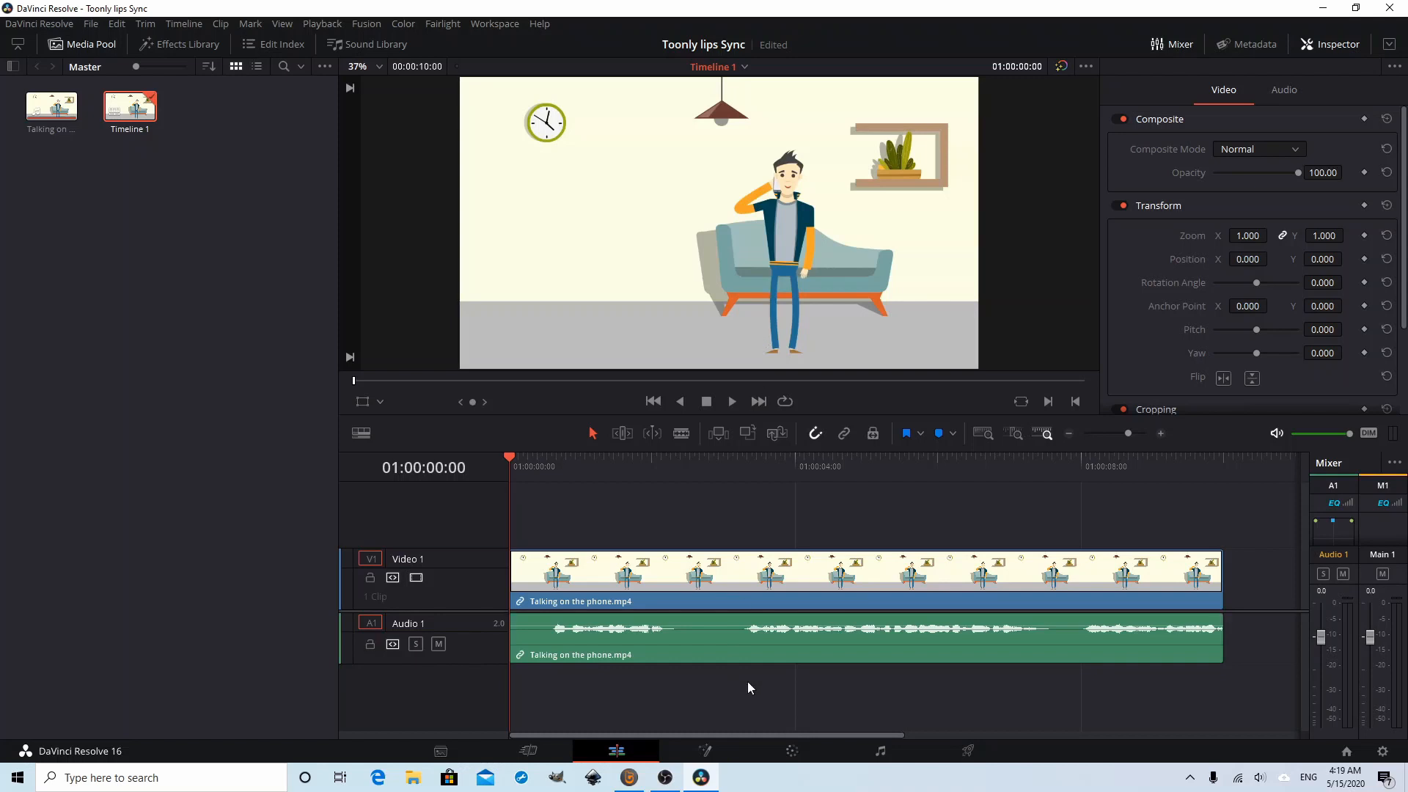
# On the Fusion page, line up the MediaIn1 and MediaOut1 nodes lower in the graph, and display MediaIn1 in the first viewer
pyautogui.click(704, 751)
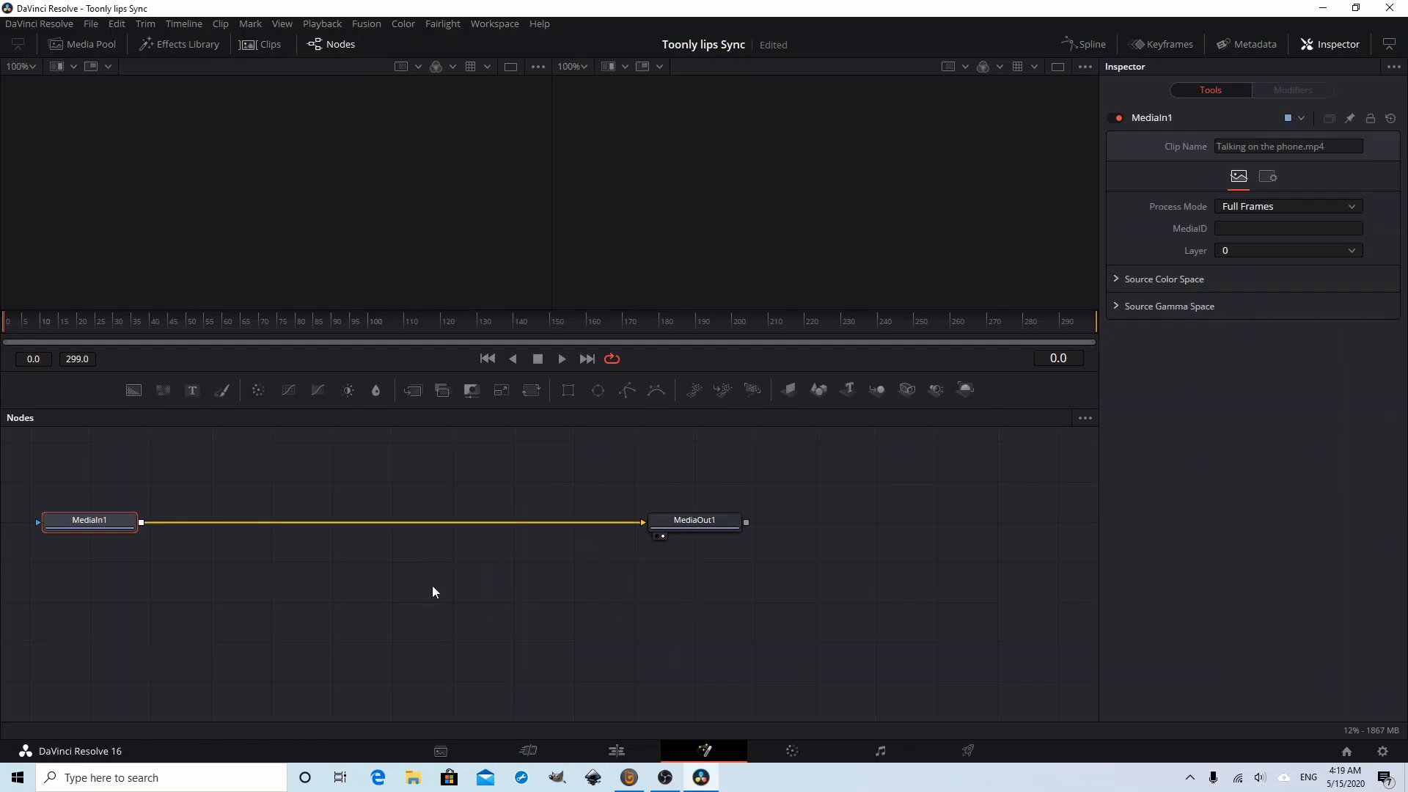
pyautogui.moveTo(74, 525); pyautogui.dragTo(134, 645)
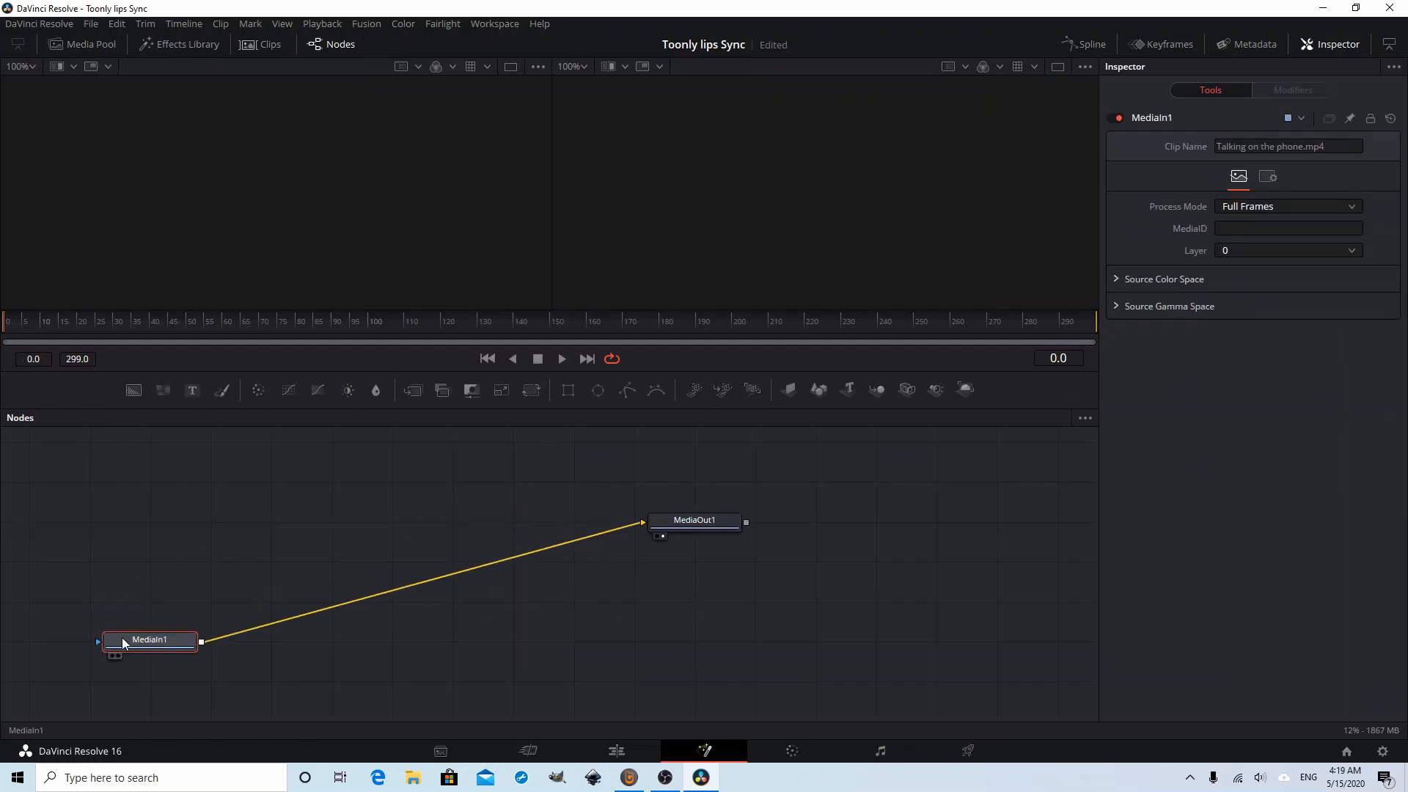
pyautogui.moveTo(706, 524); pyautogui.dragTo(682, 643)
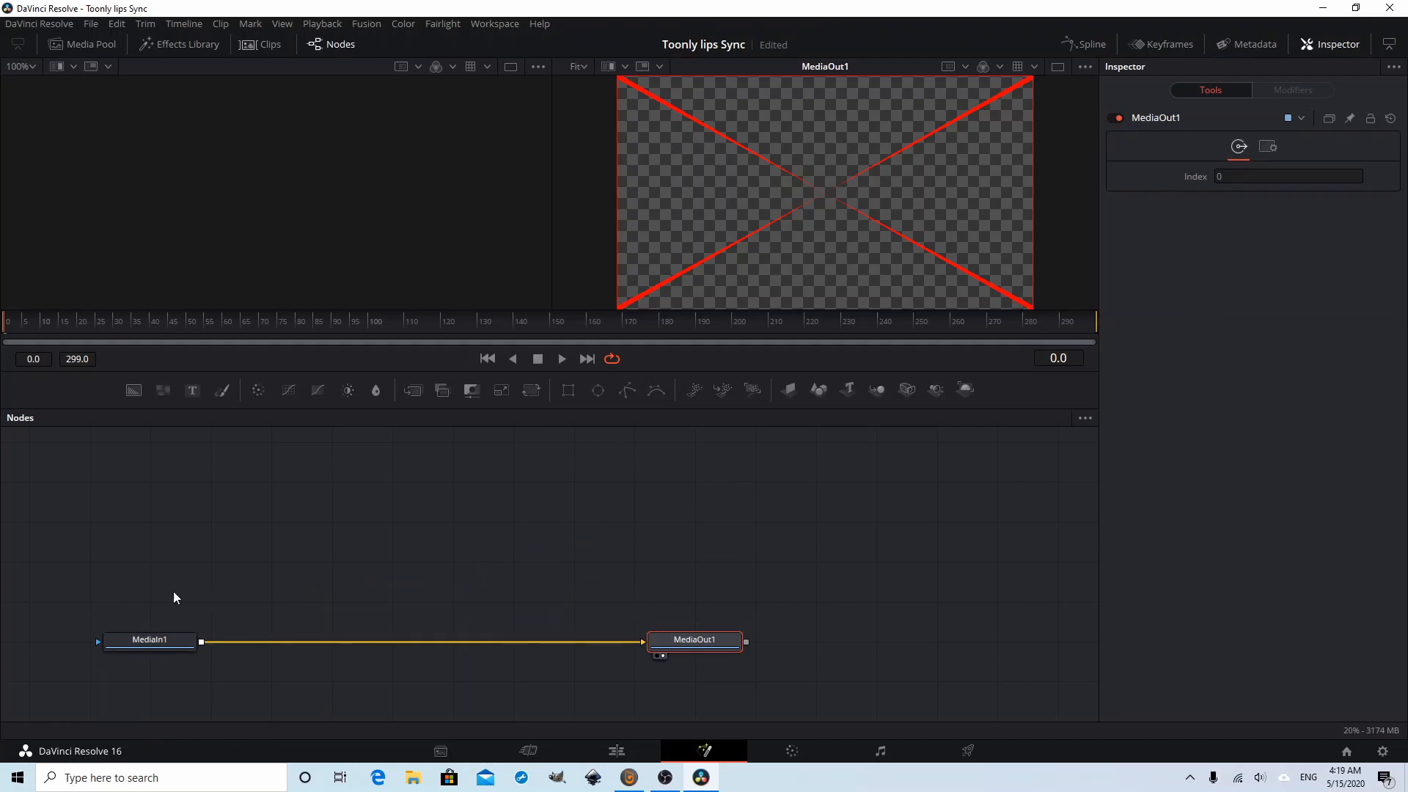
pyautogui.click(111, 655)
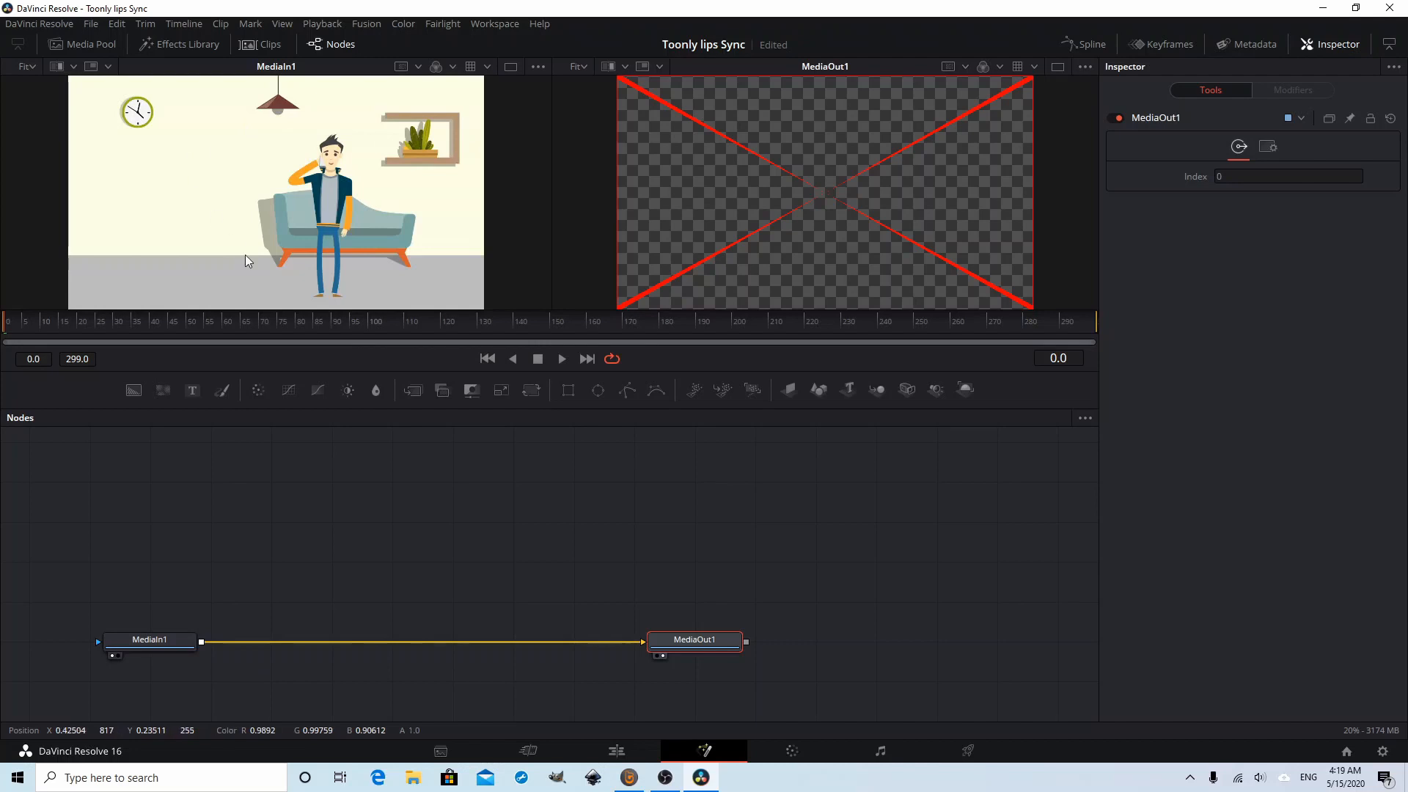
# Rename the MediaIn1 node to "Taalkingonphone"
pyautogui.click(157, 645)
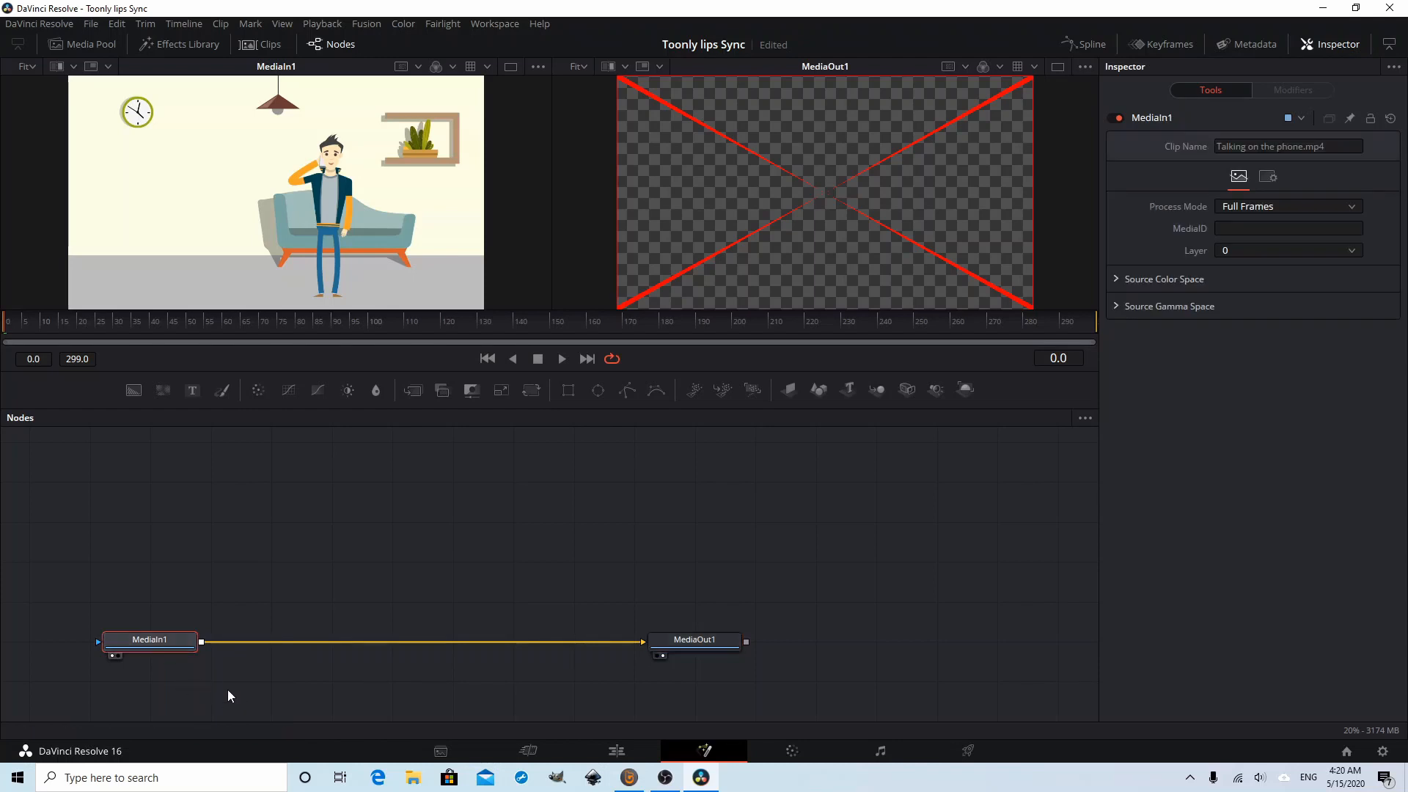
pyautogui.press('F2')
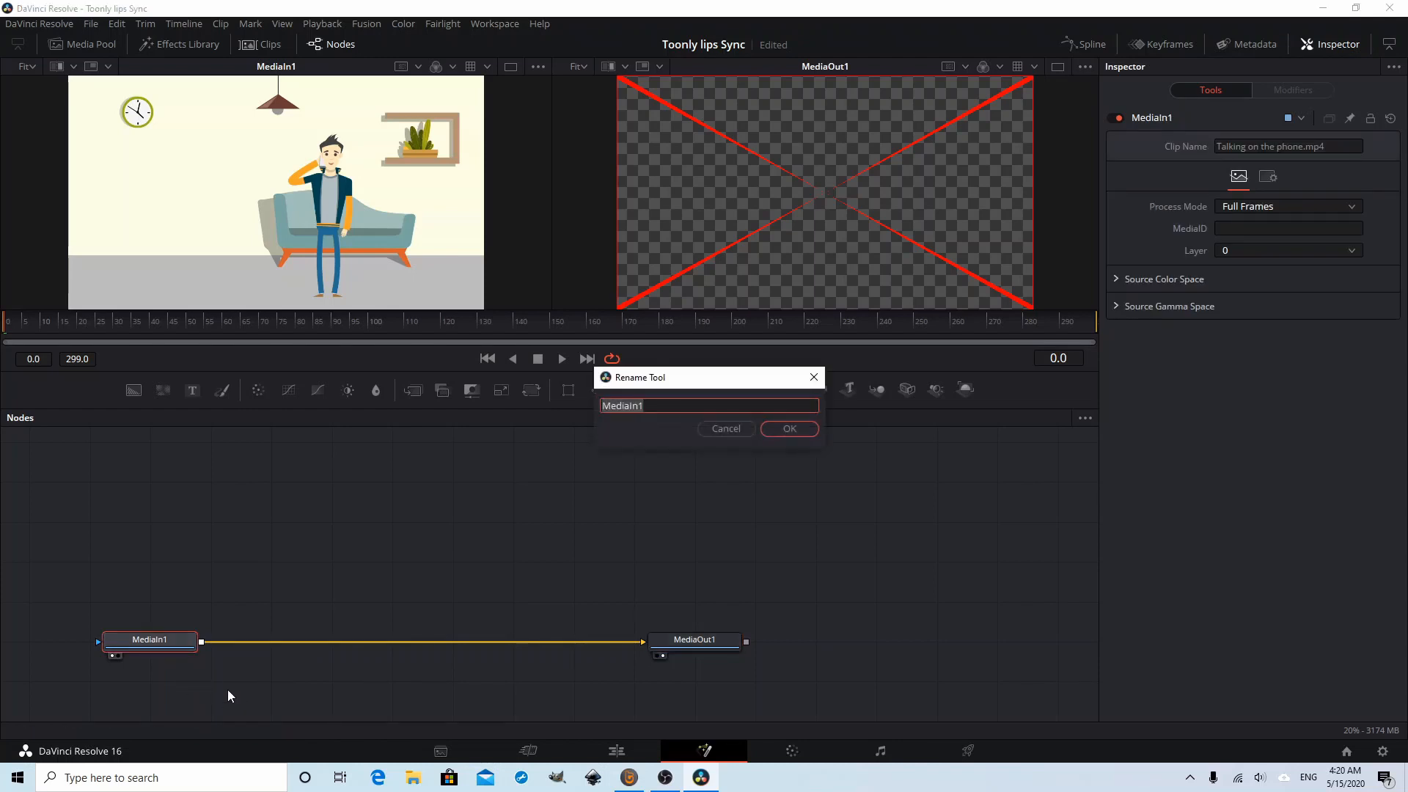
pyautogui.write('Taalking on phone')
pyautogui.press('Return')
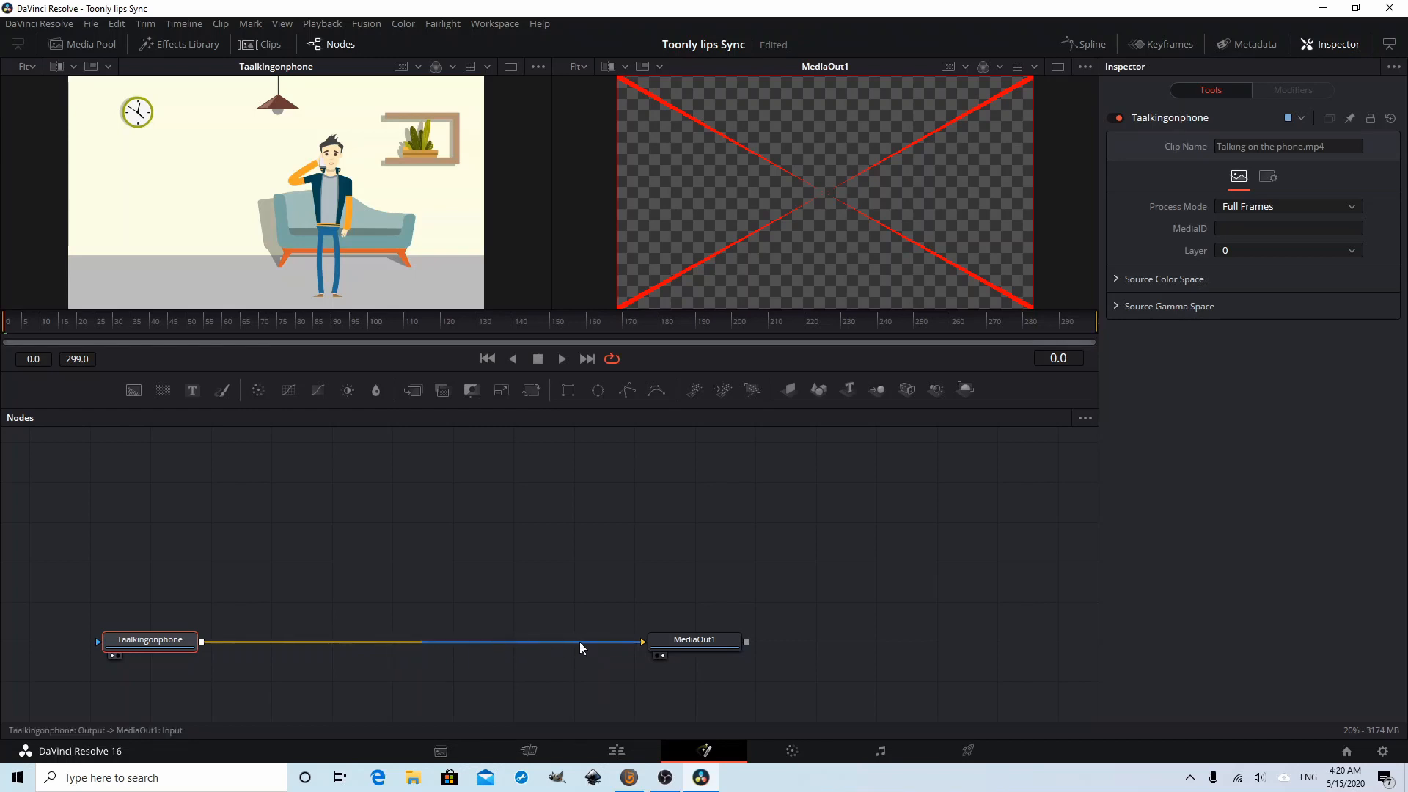
# Disconnect the phone clip's node from MediaOut1, move it slightly higher in the node graph, and deselect it
pyautogui.click(554, 644)
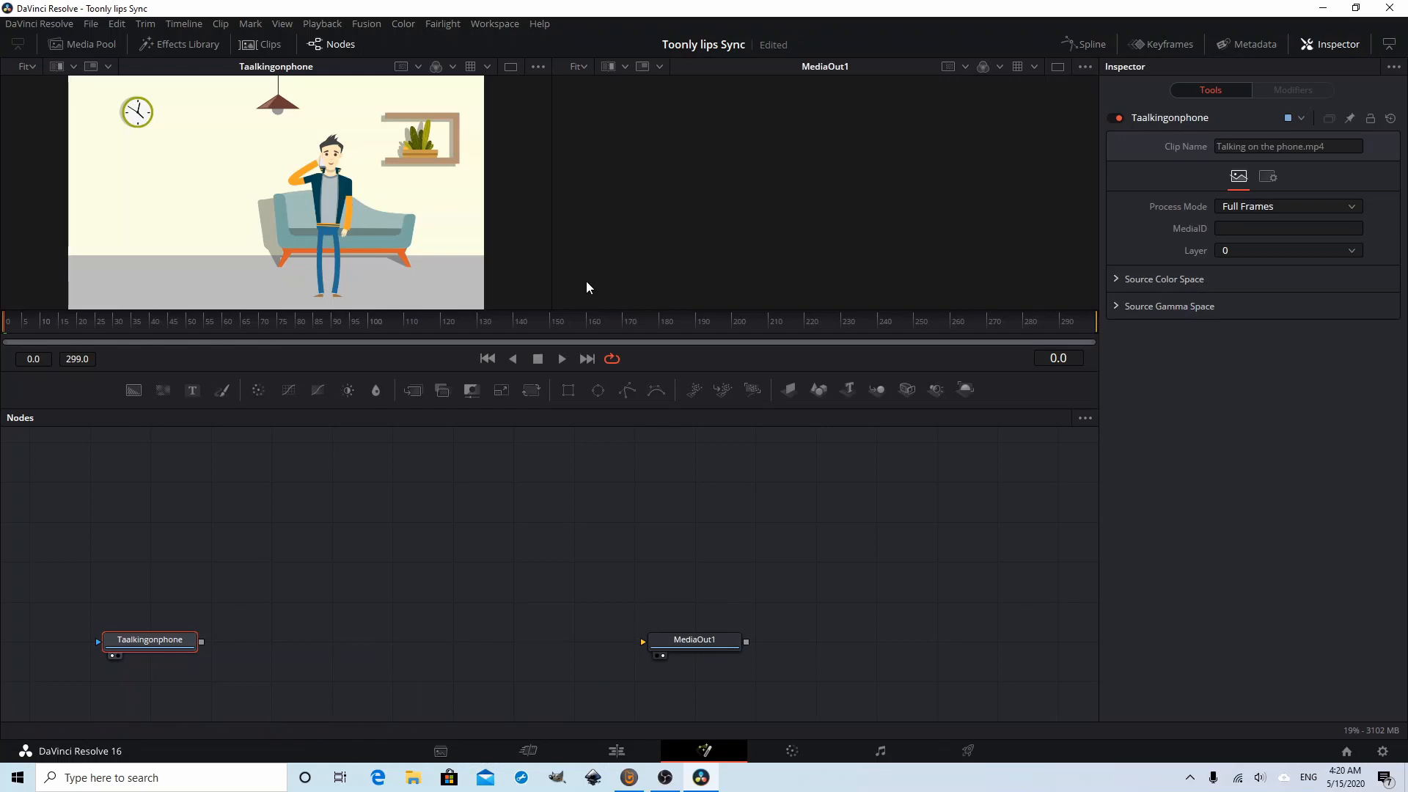
pyautogui.moveTo(151, 635); pyautogui.dragTo(157, 588)
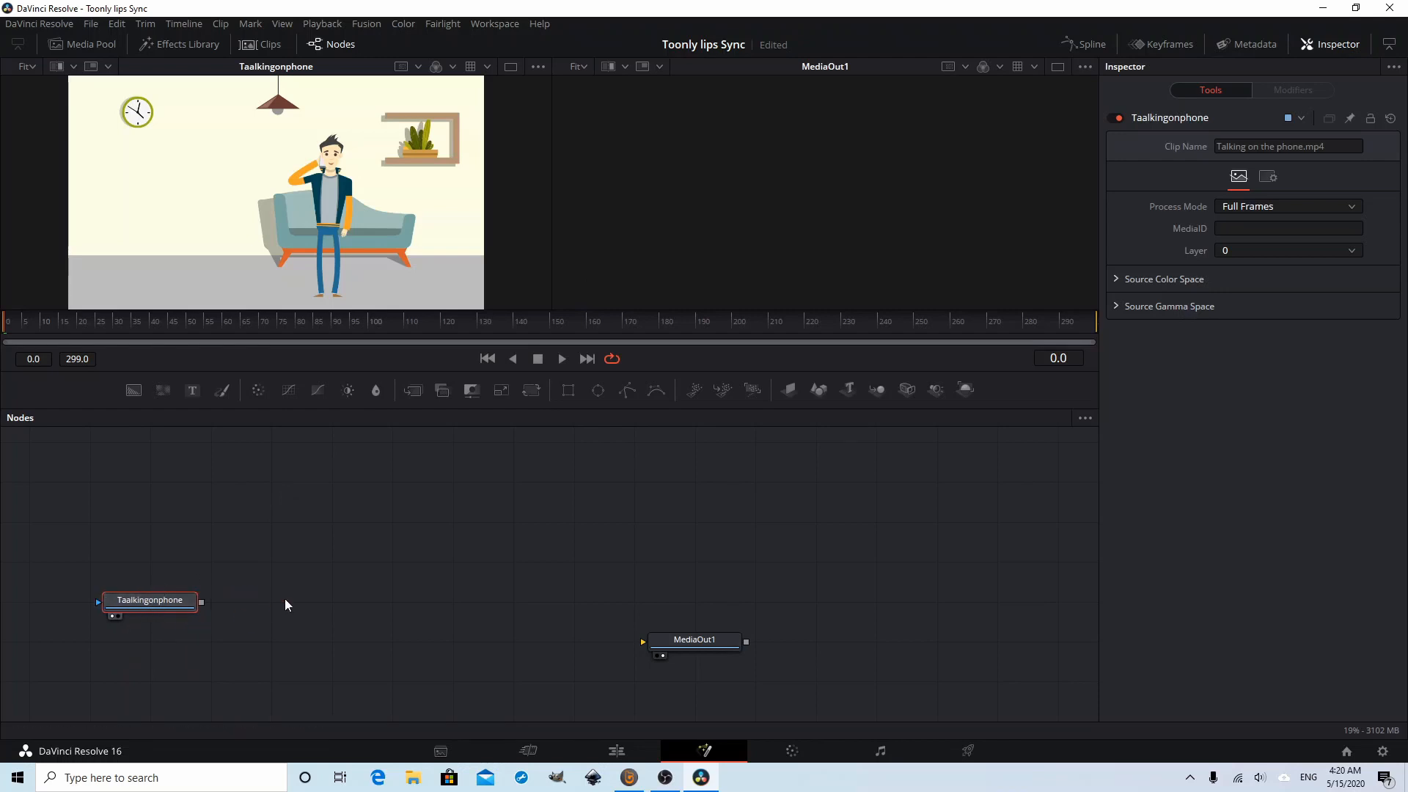
pyautogui.click(277, 550)
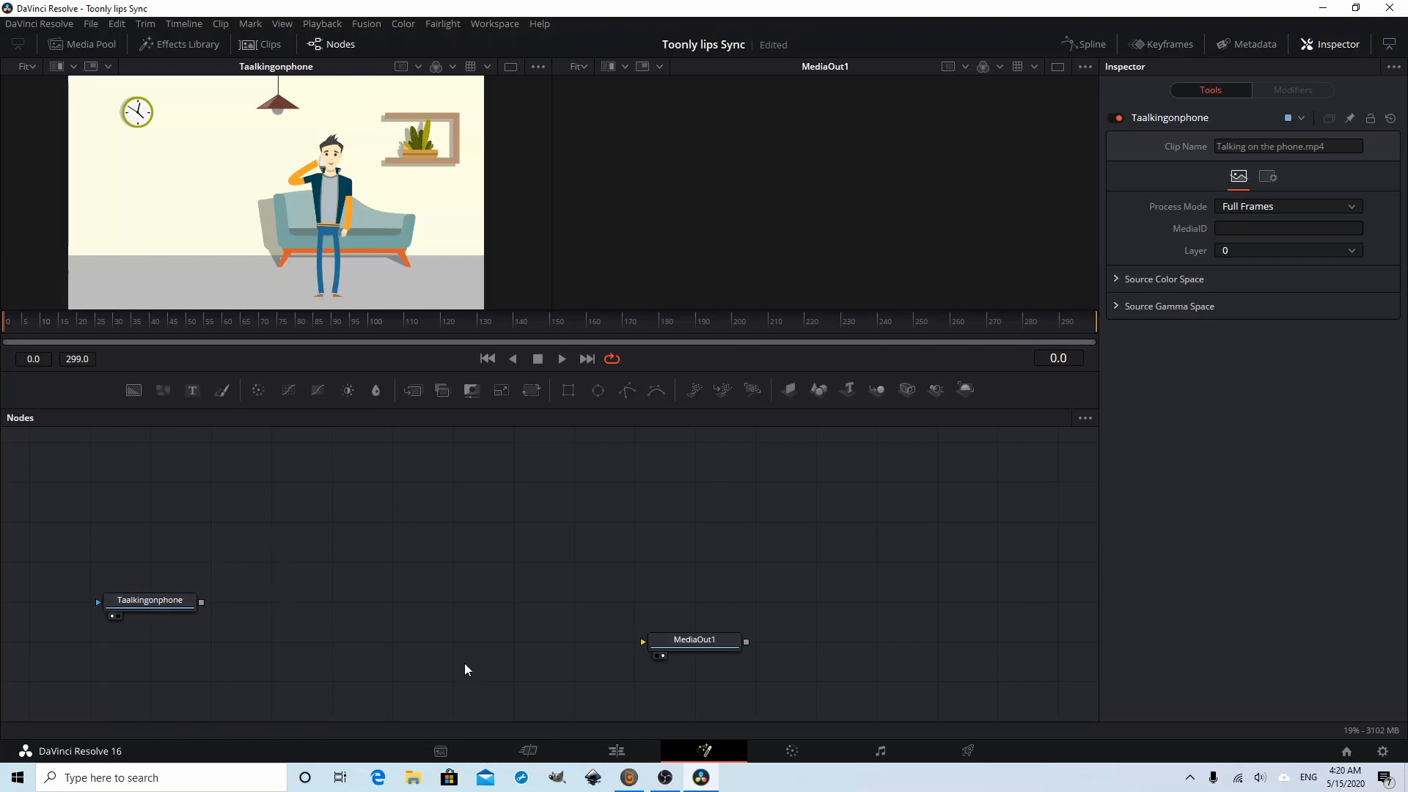
pyautogui.rightClick(353, 525)
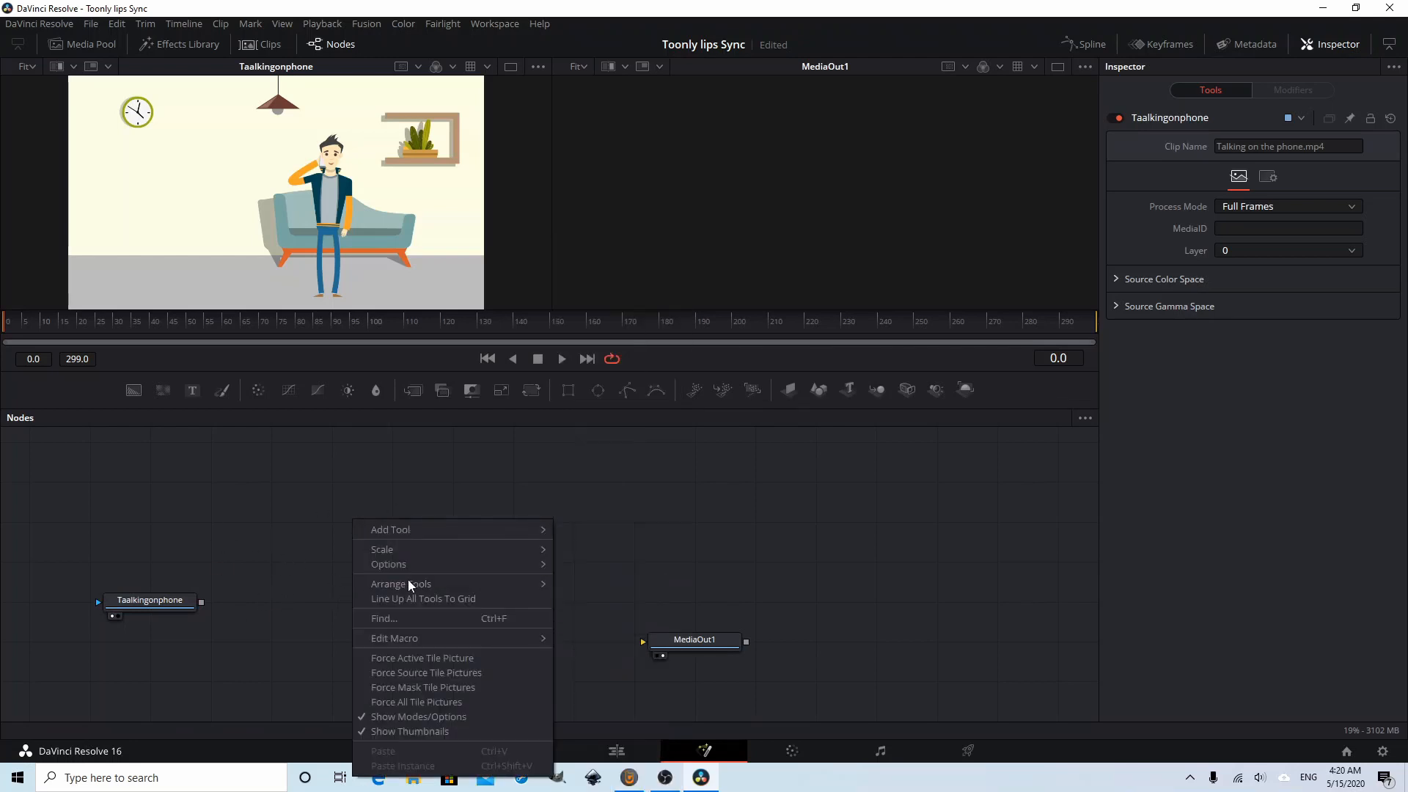
pyautogui.moveTo(410, 586)
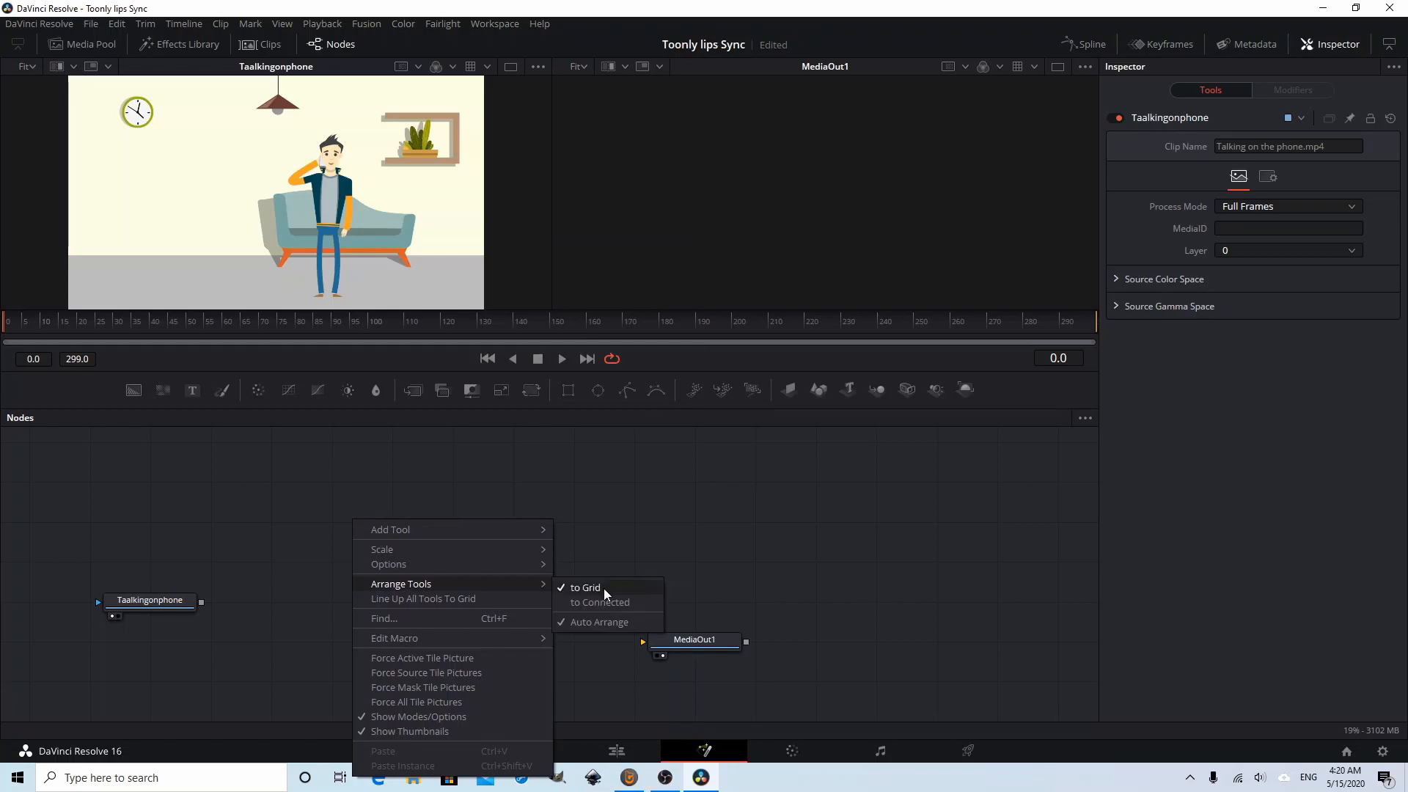
pyautogui.click(531, 566)
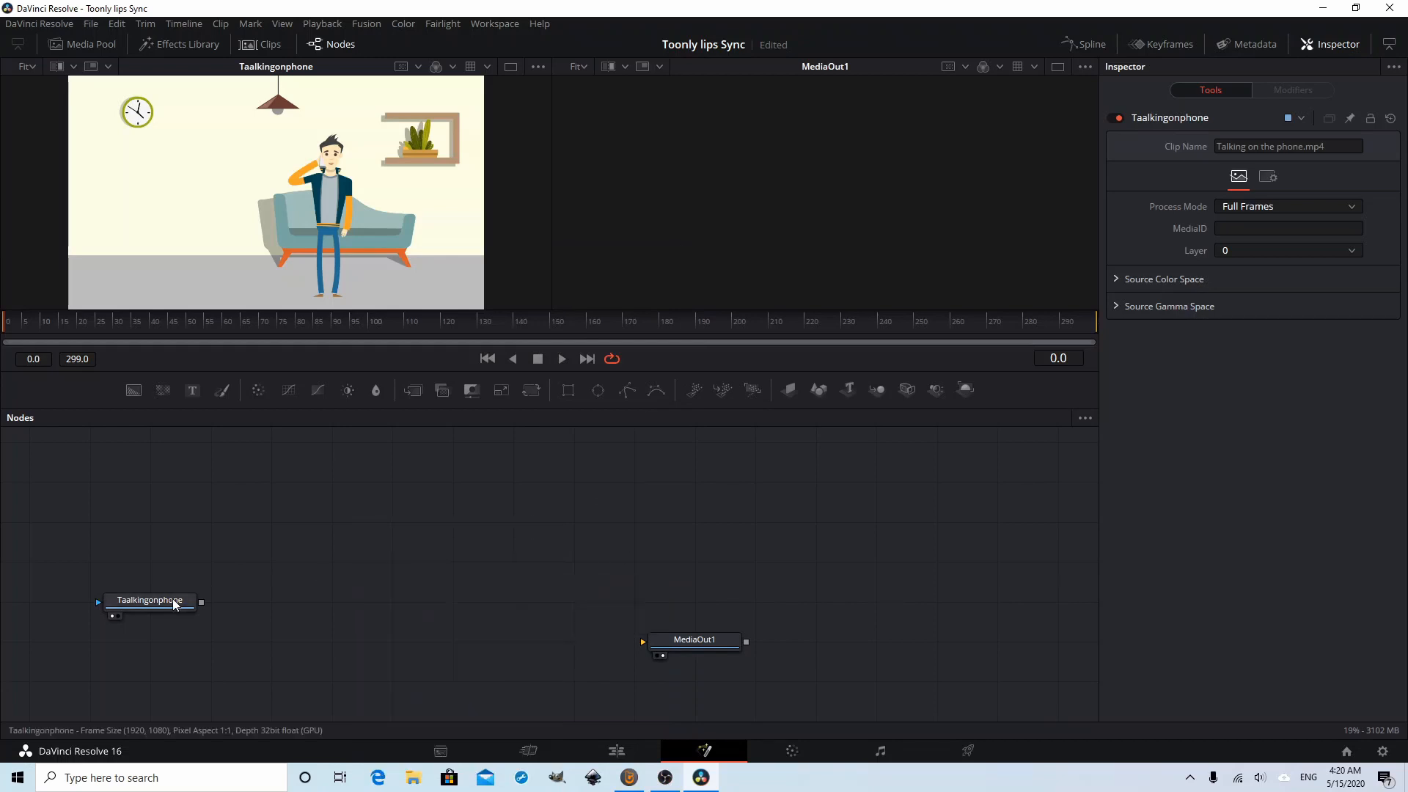
# Spread the Taalkingonphone and MediaOut1 nodes farther apart, placing the phone node slightly lower than MediaOut1
pyautogui.moveTo(179, 600); pyautogui.dragTo(95, 622)
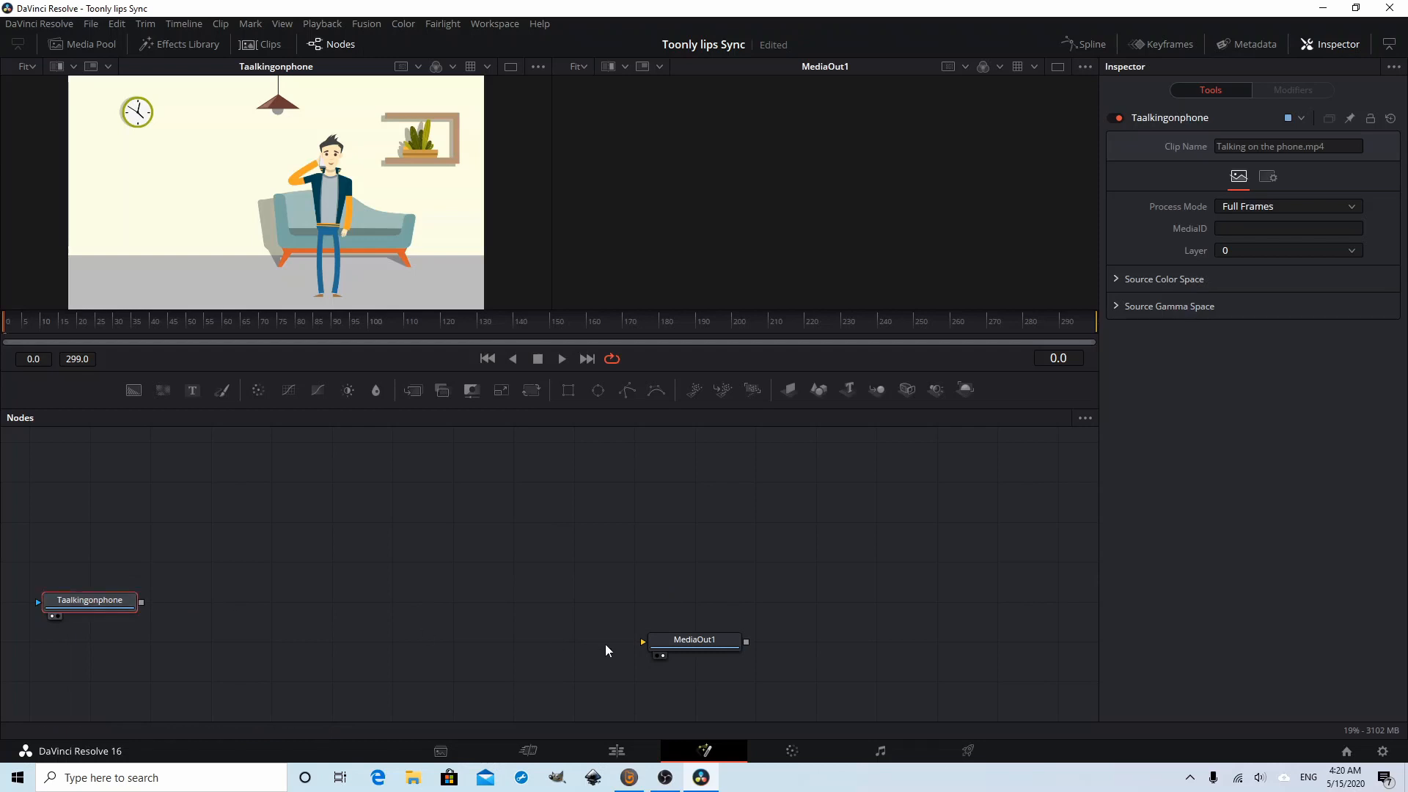
pyautogui.moveTo(720, 623); pyautogui.dragTo(767, 610)
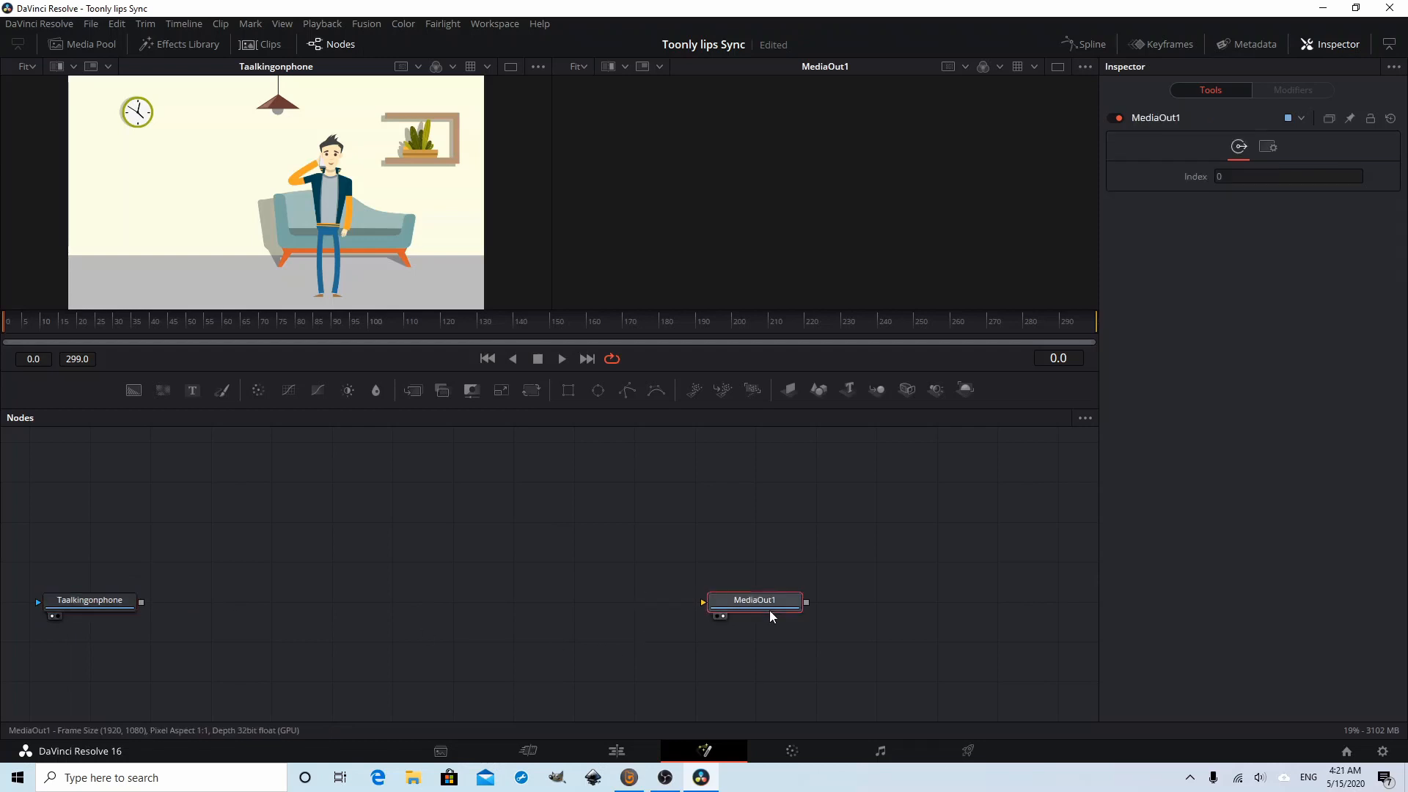
pyautogui.moveTo(93, 605); pyautogui.dragTo(154, 644)
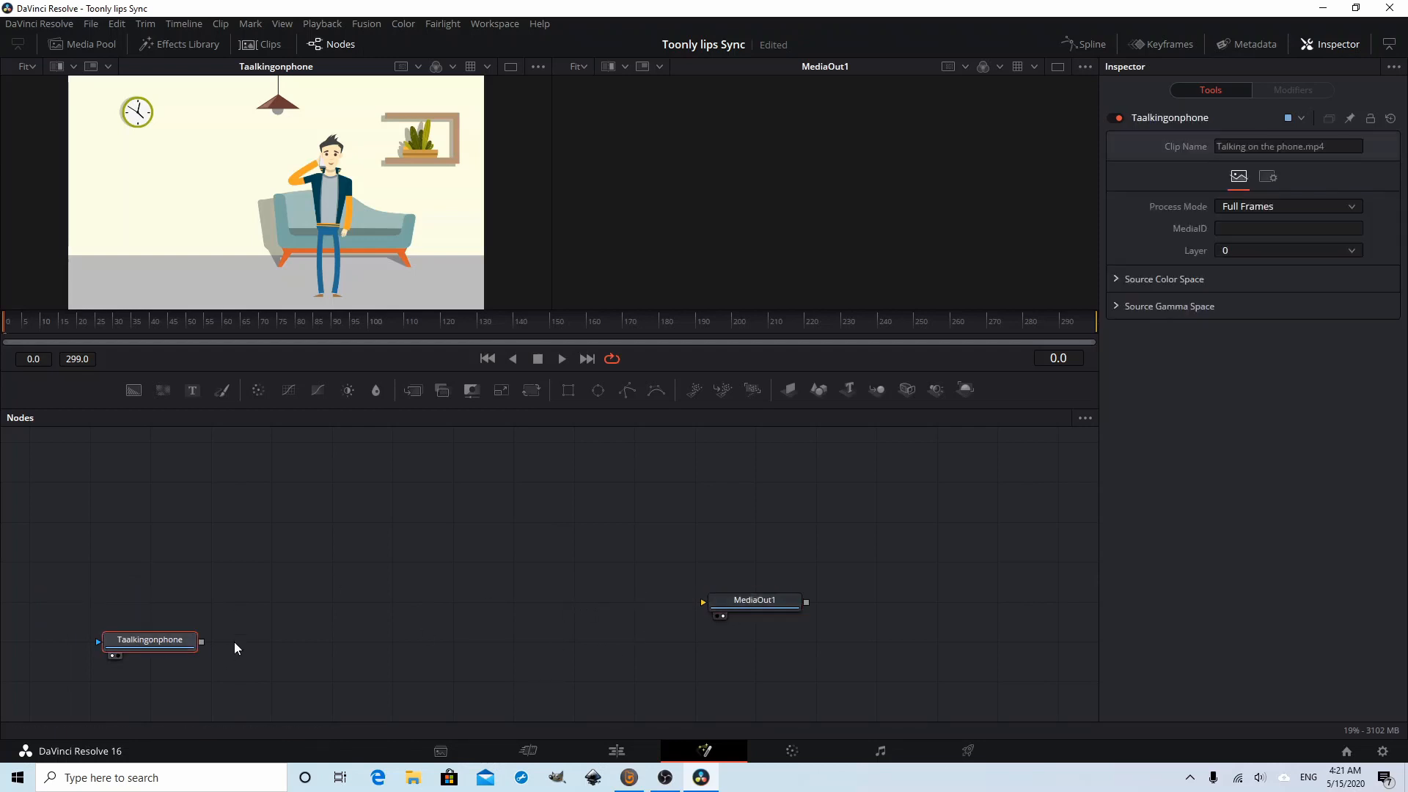
# Import the "Lips sync" MP4 from the Tutorial folder into the media pool
pyautogui.click(81, 44)
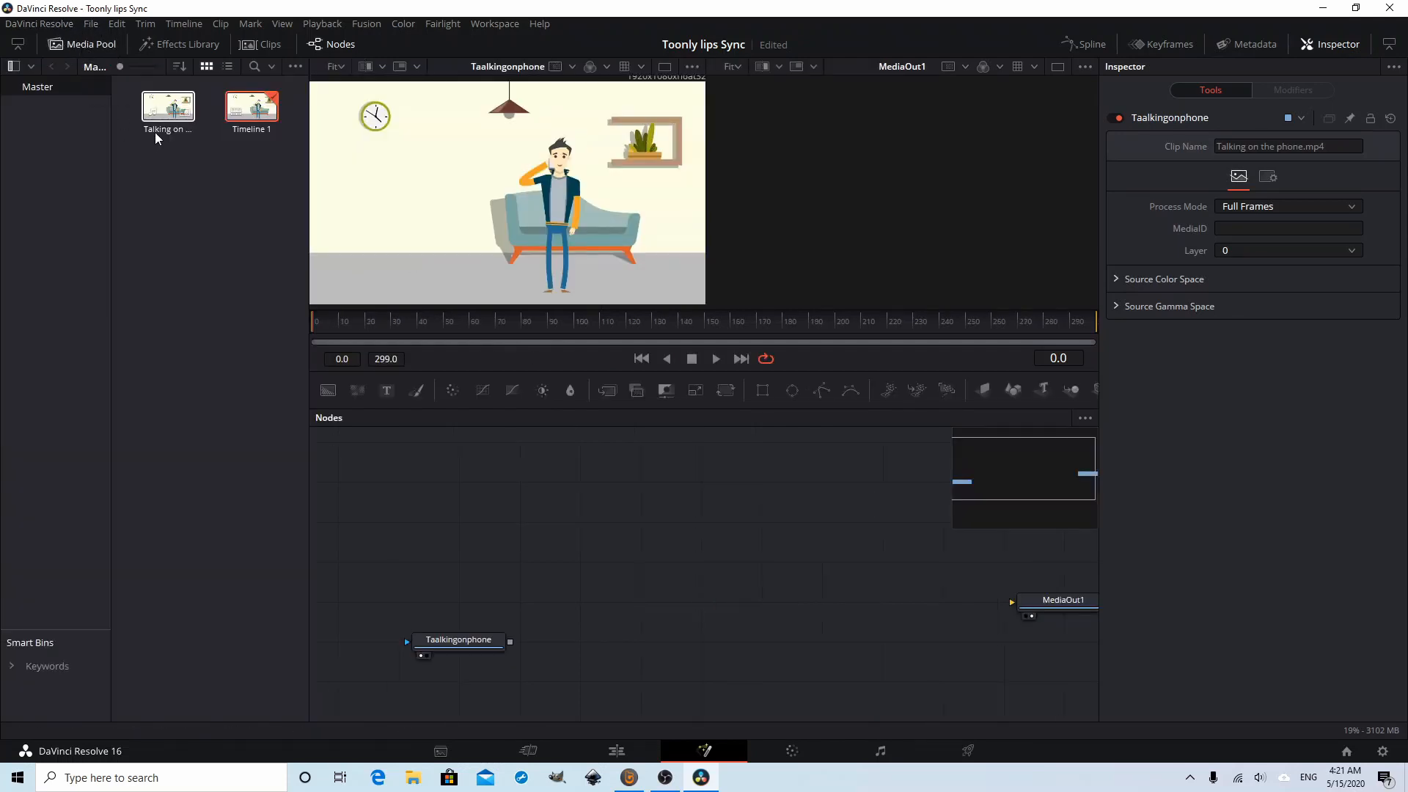
pyautogui.rightClick(223, 227)
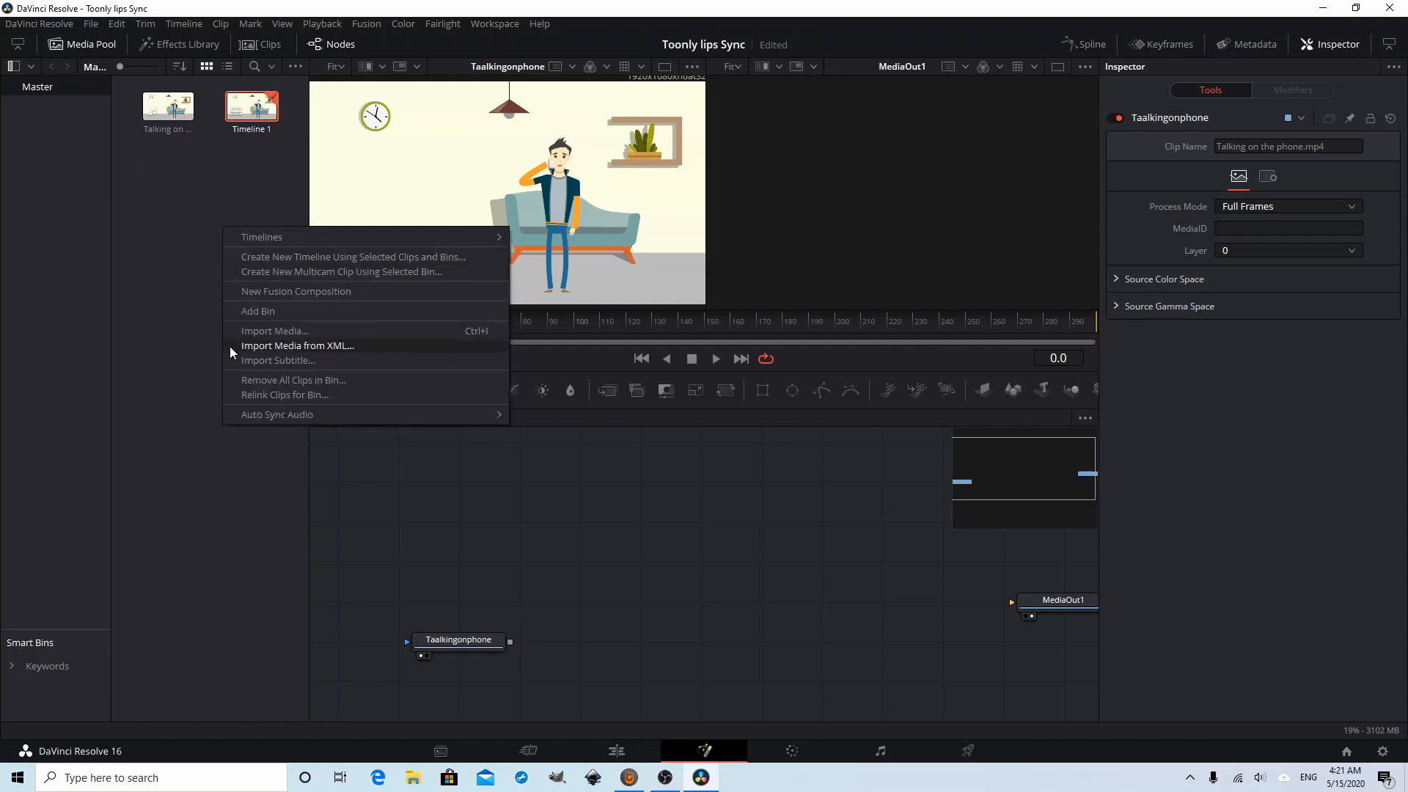
pyautogui.click(253, 331)
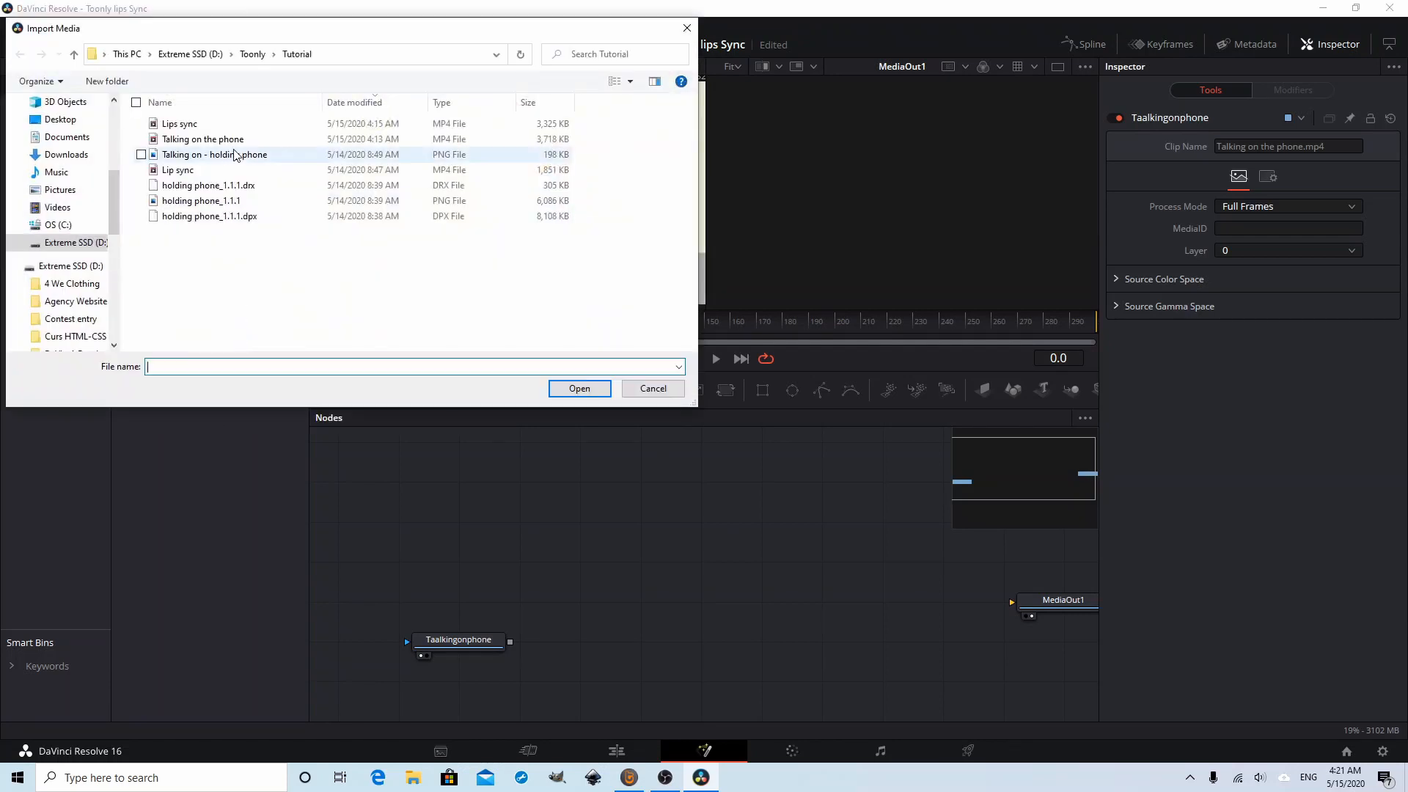
pyautogui.click(180, 123)
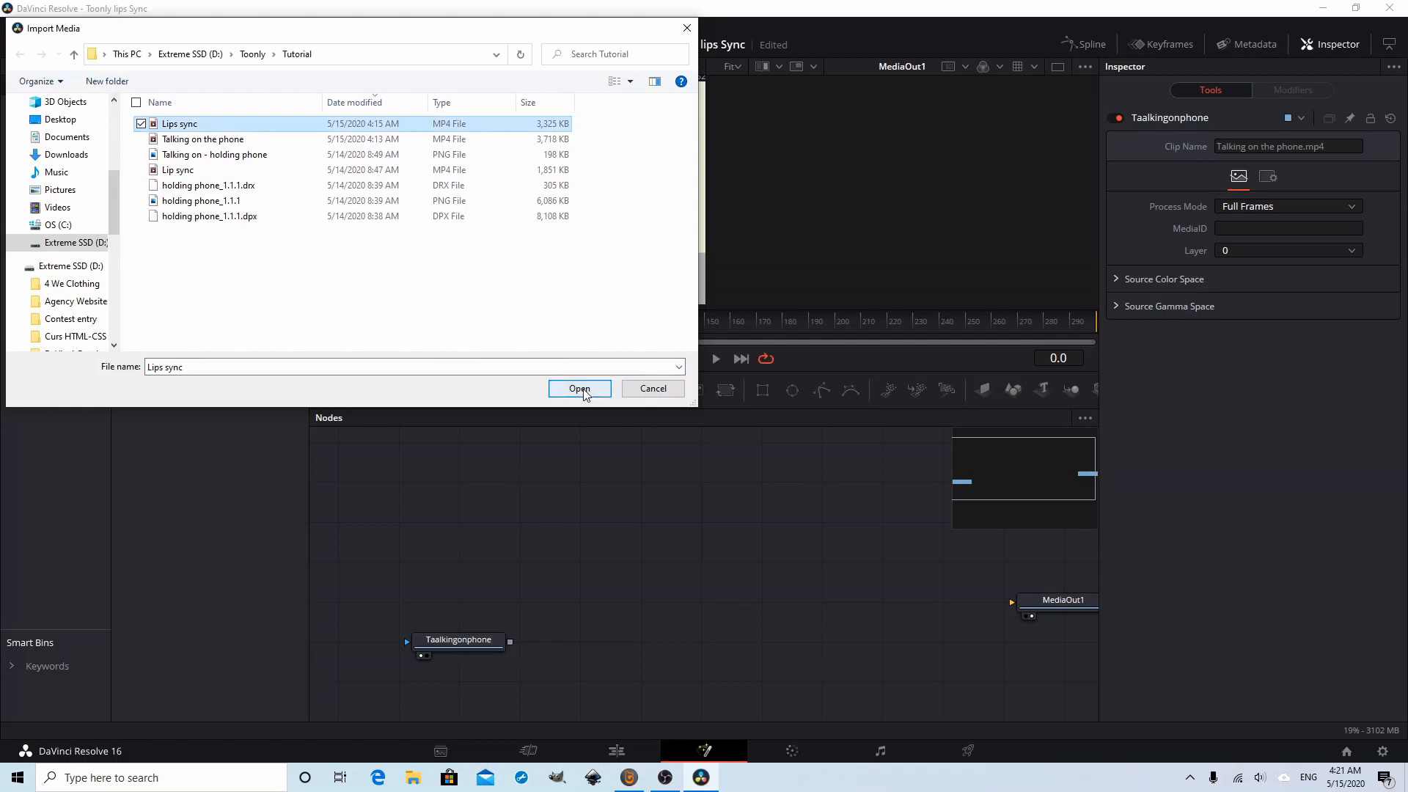
pyautogui.click(579, 389)
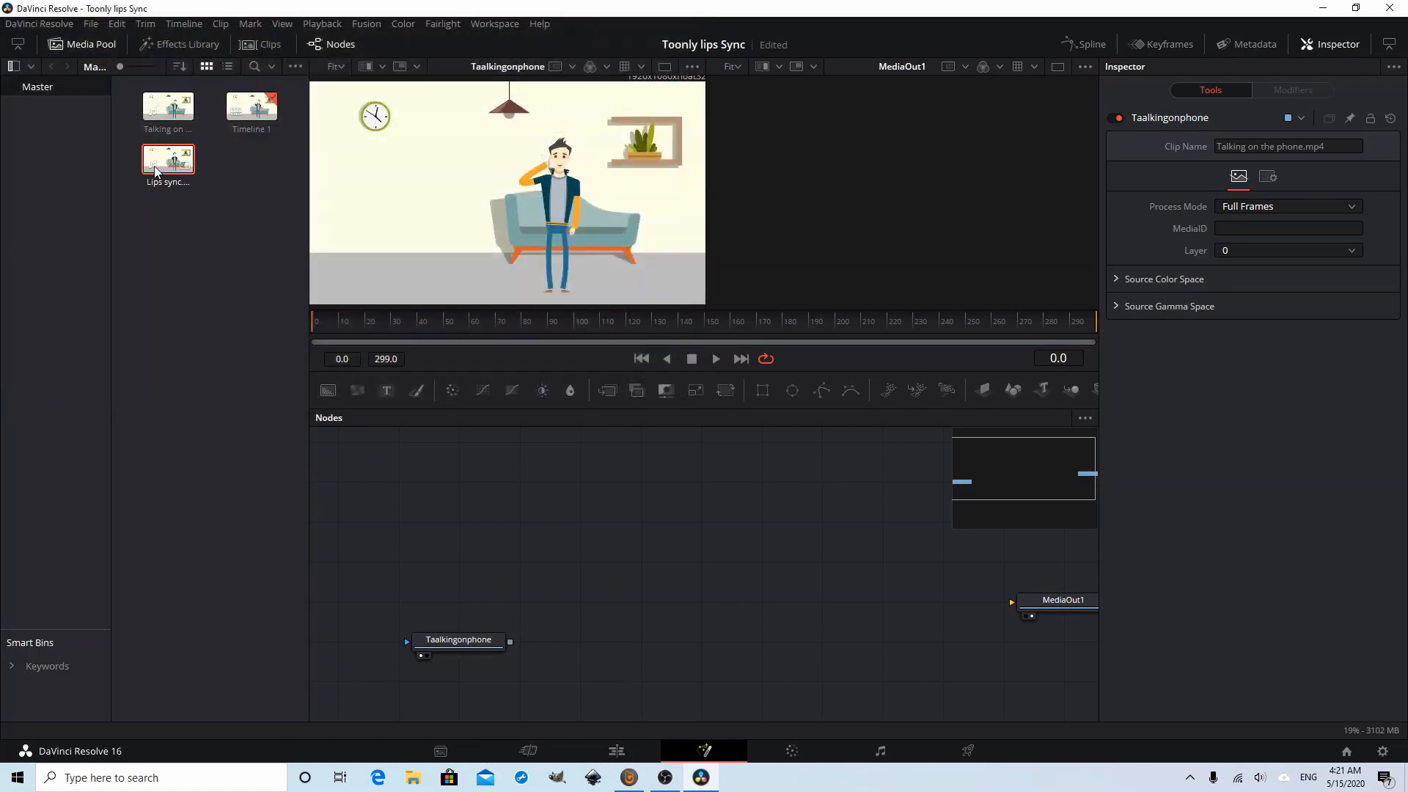
# Add the Lips sync clip to the node graph above the phone node and rename its node "lipsync"
pyautogui.moveTo(162, 158); pyautogui.dragTo(533, 529)
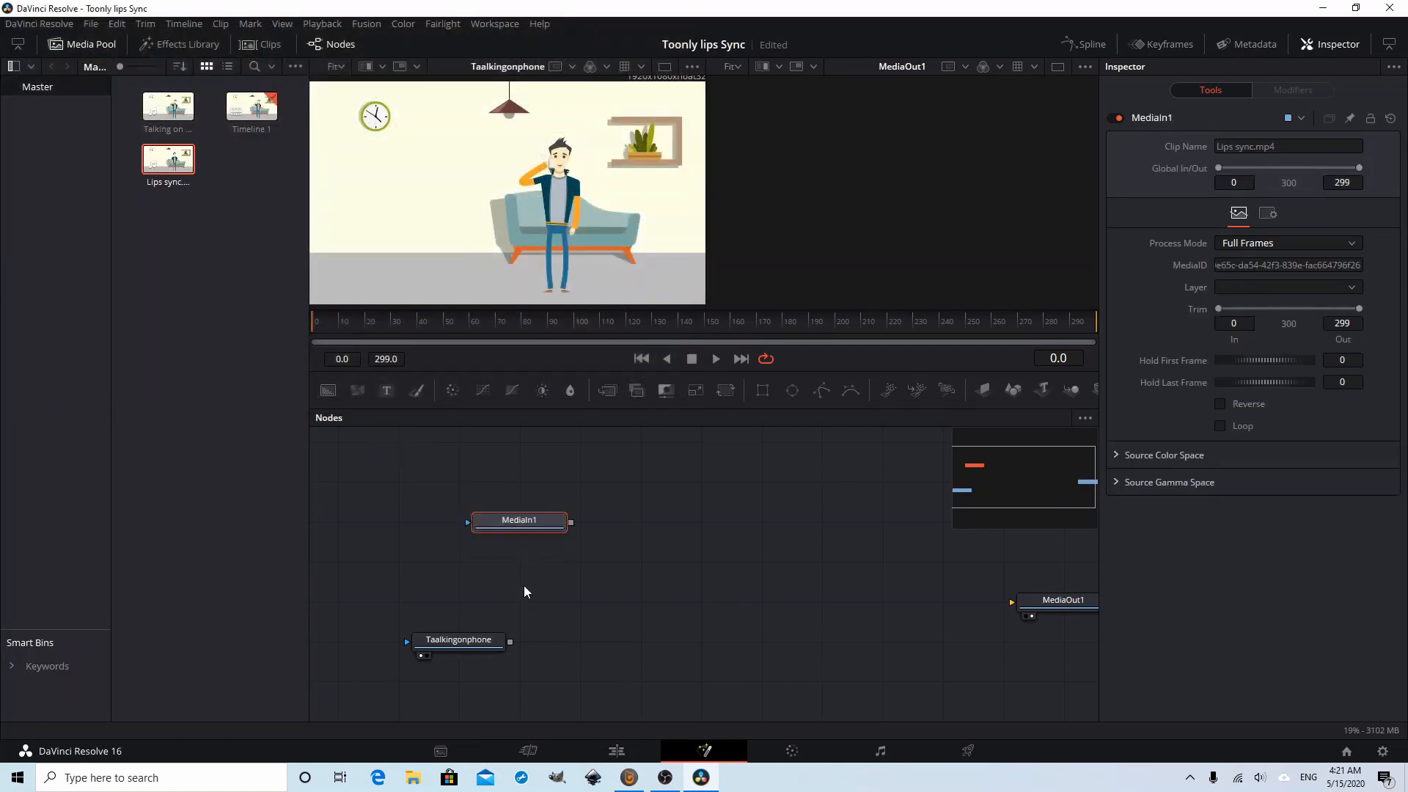
pyautogui.press('F2')
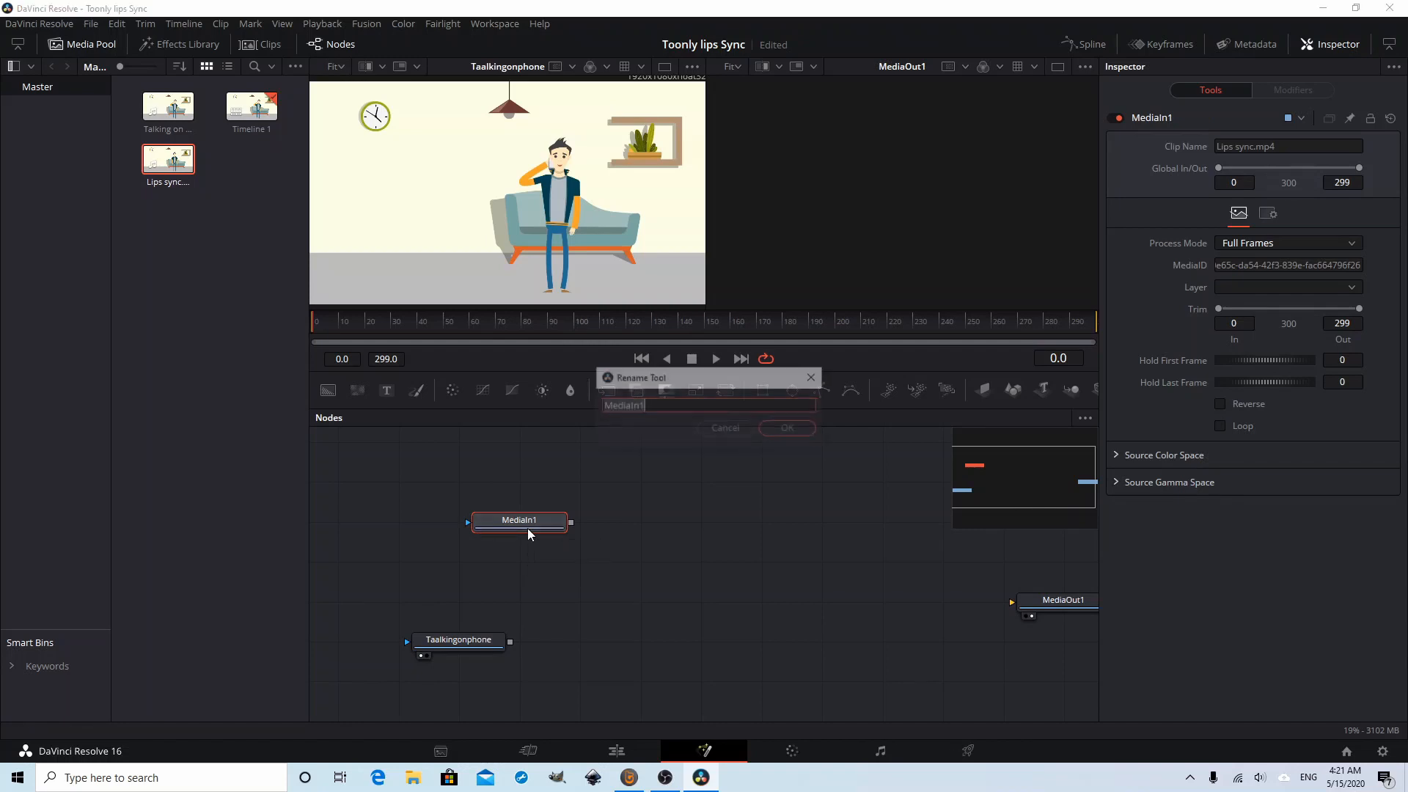
pyautogui.write('lip')
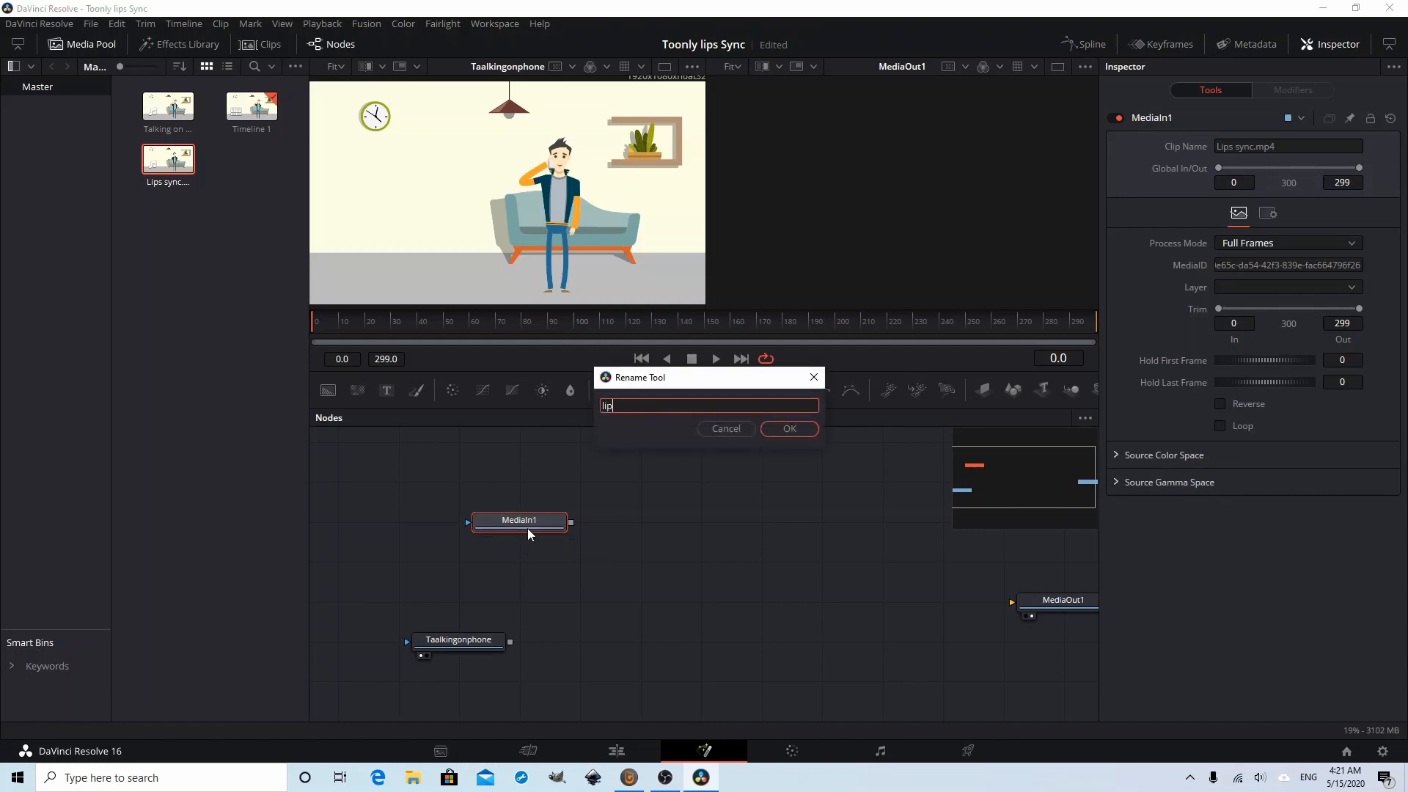
pyautogui.write(' sync')
pyautogui.press('Return')
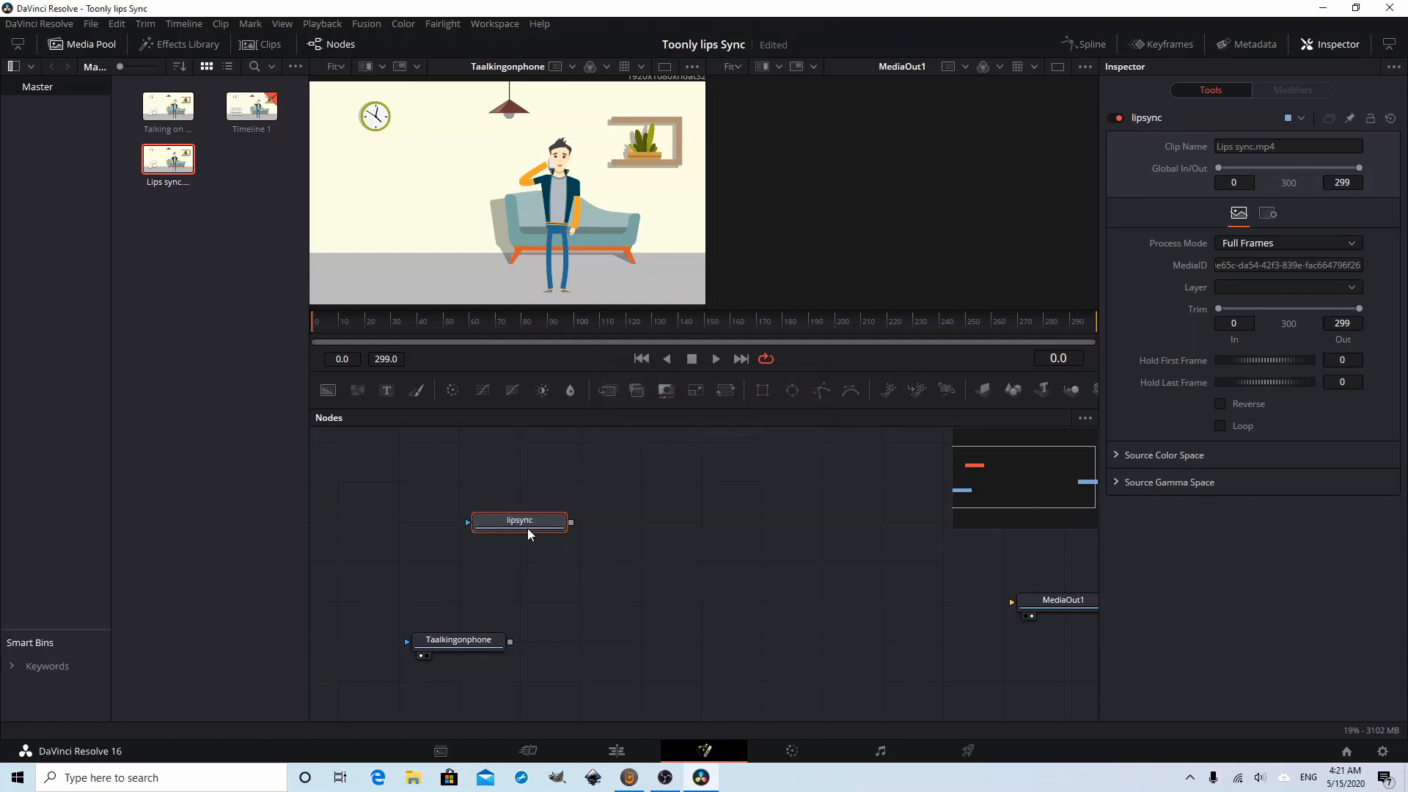
# Move the lipsync node farther right, display it in a single enlarged viewer, and attach a Polygon mask to it
pyautogui.click(488, 537)
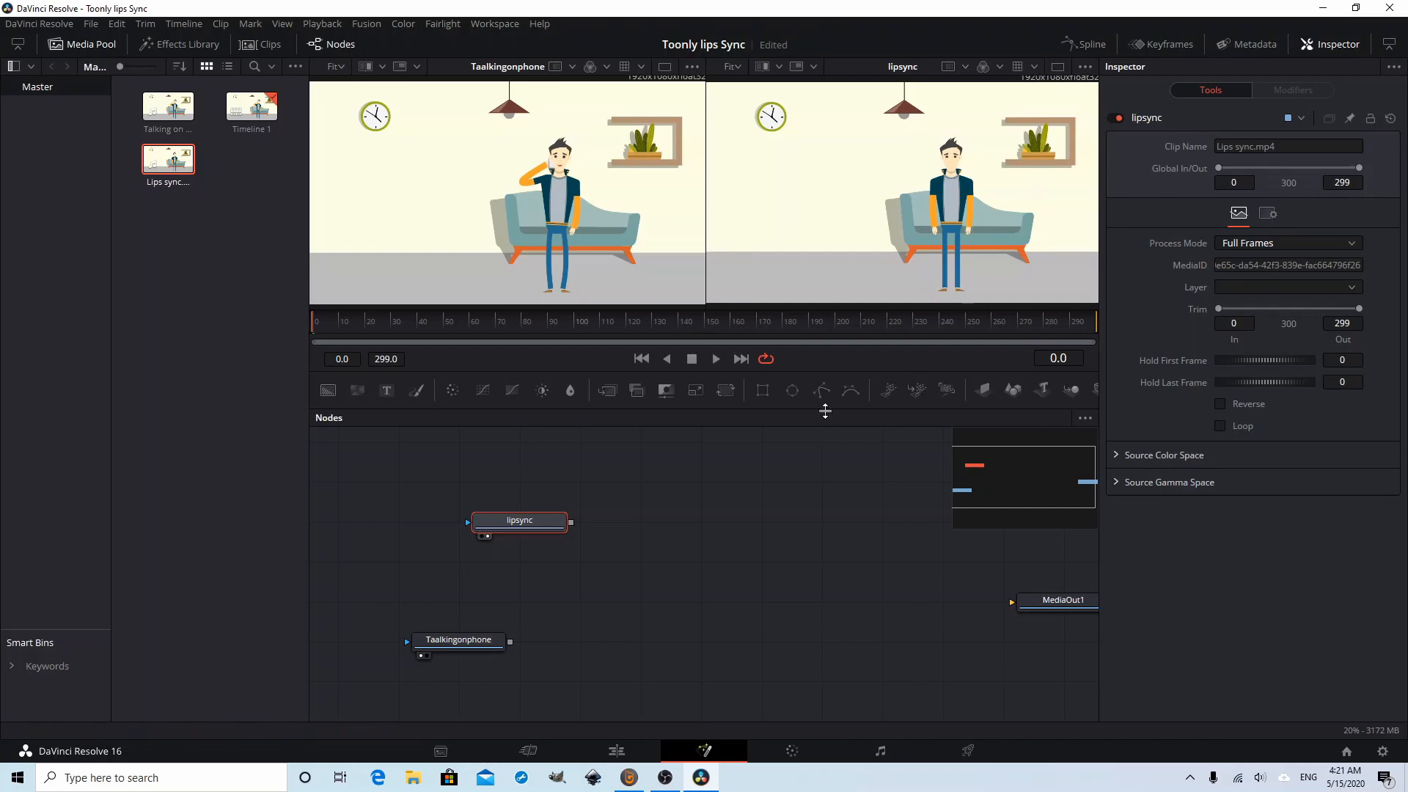
pyautogui.moveTo(501, 530); pyautogui.dragTo(622, 531)
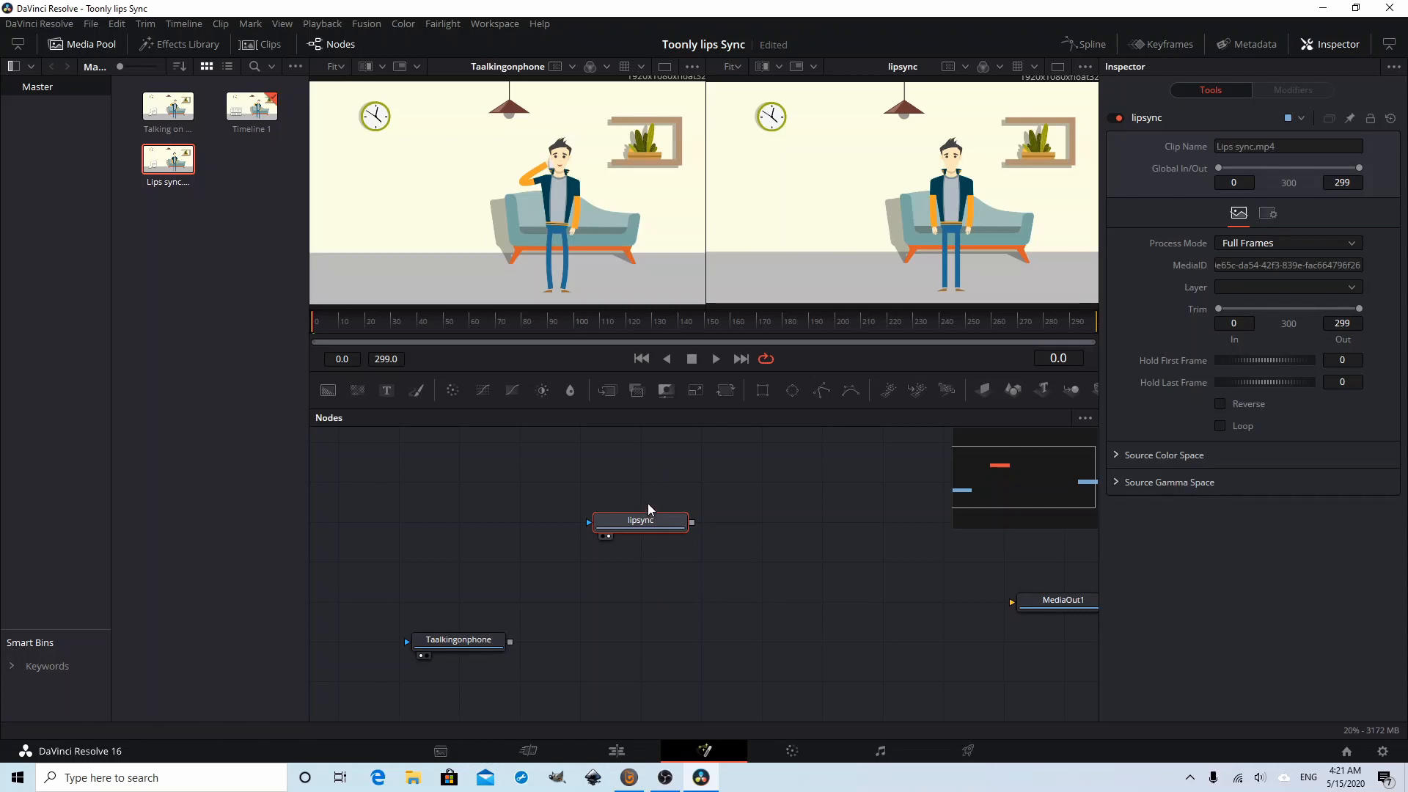
pyautogui.click(1056, 67)
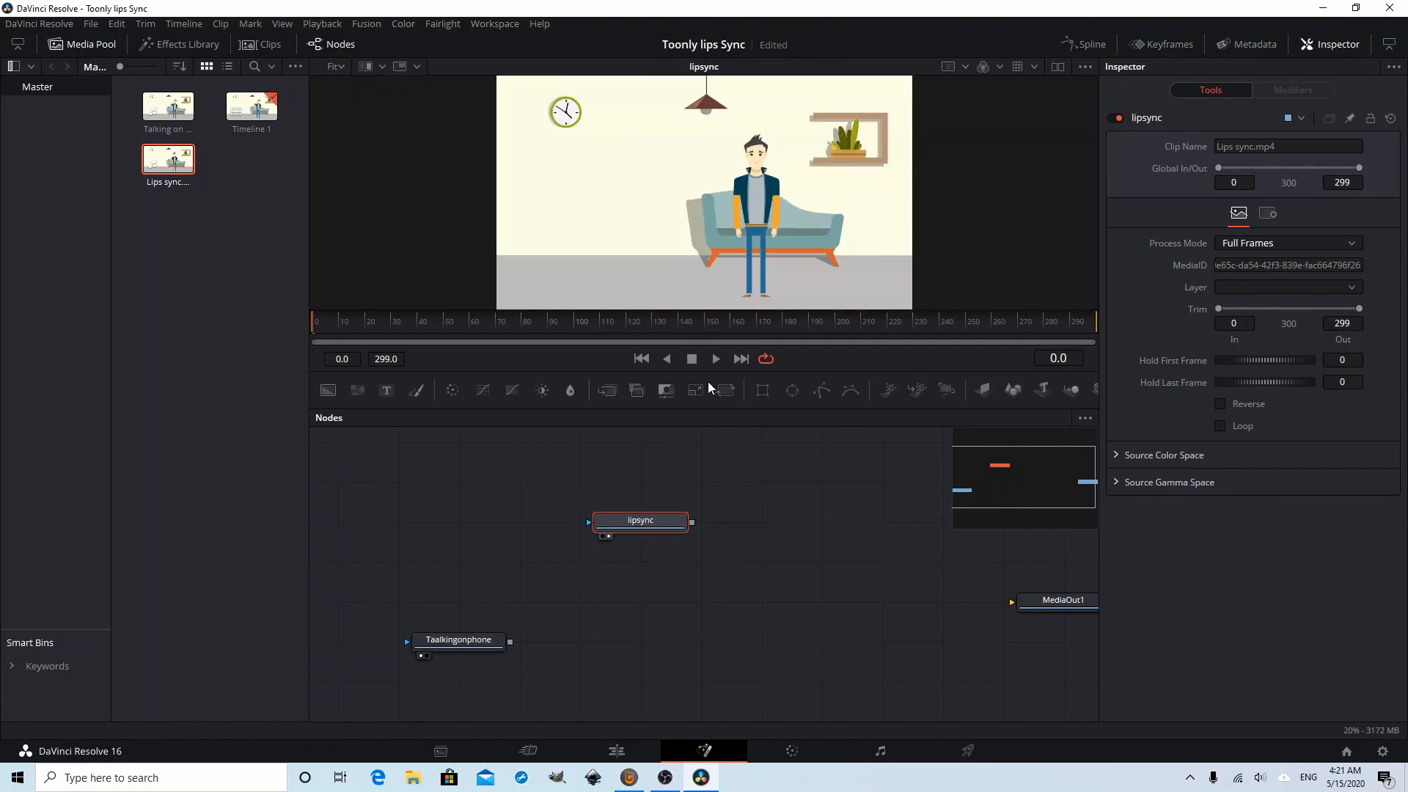
pyautogui.moveTo(698, 371); pyautogui.dragTo(688, 463)
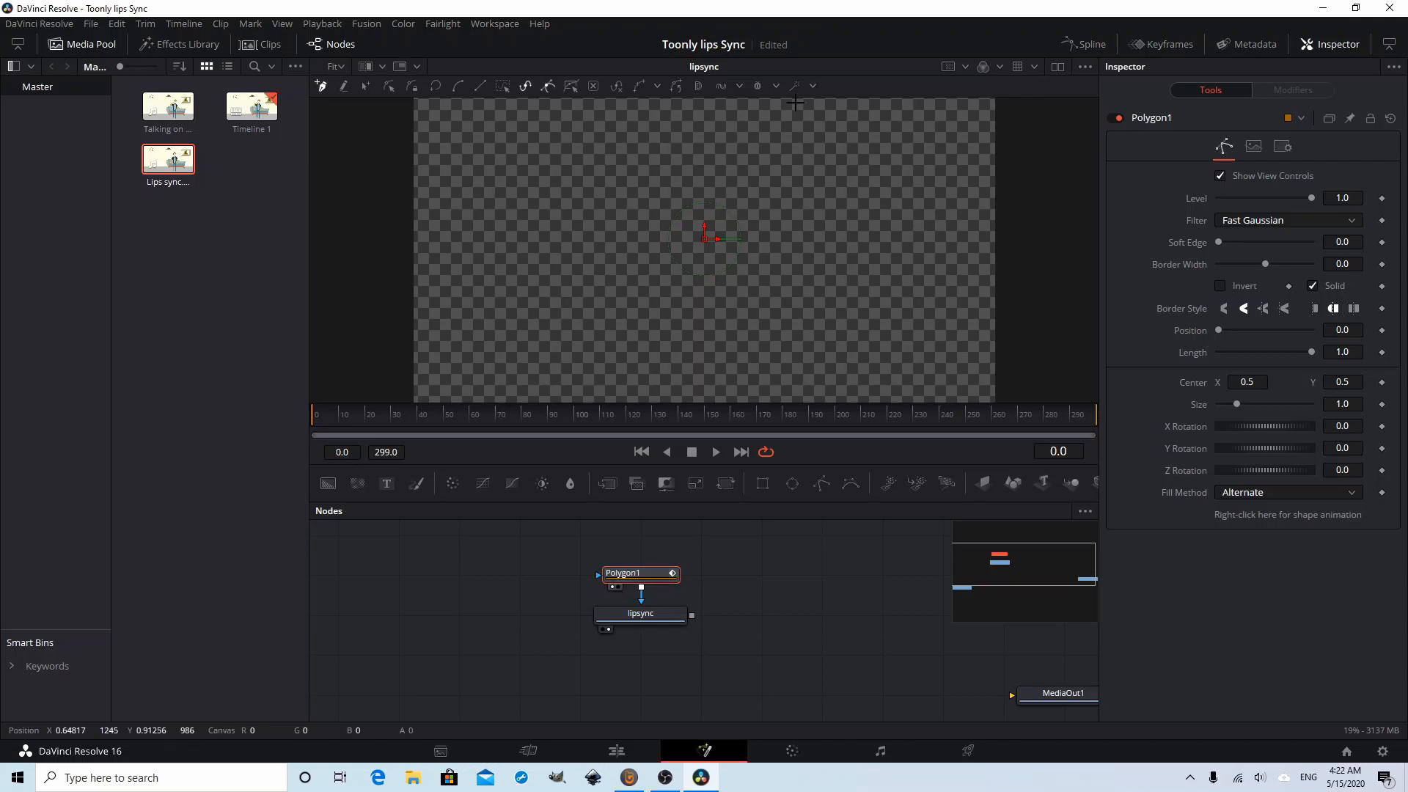
# Invert the Polygon1 mask, try the lipsync node lower in the graph, undo that move, and select Polygon1
pyautogui.click(1058, 66)
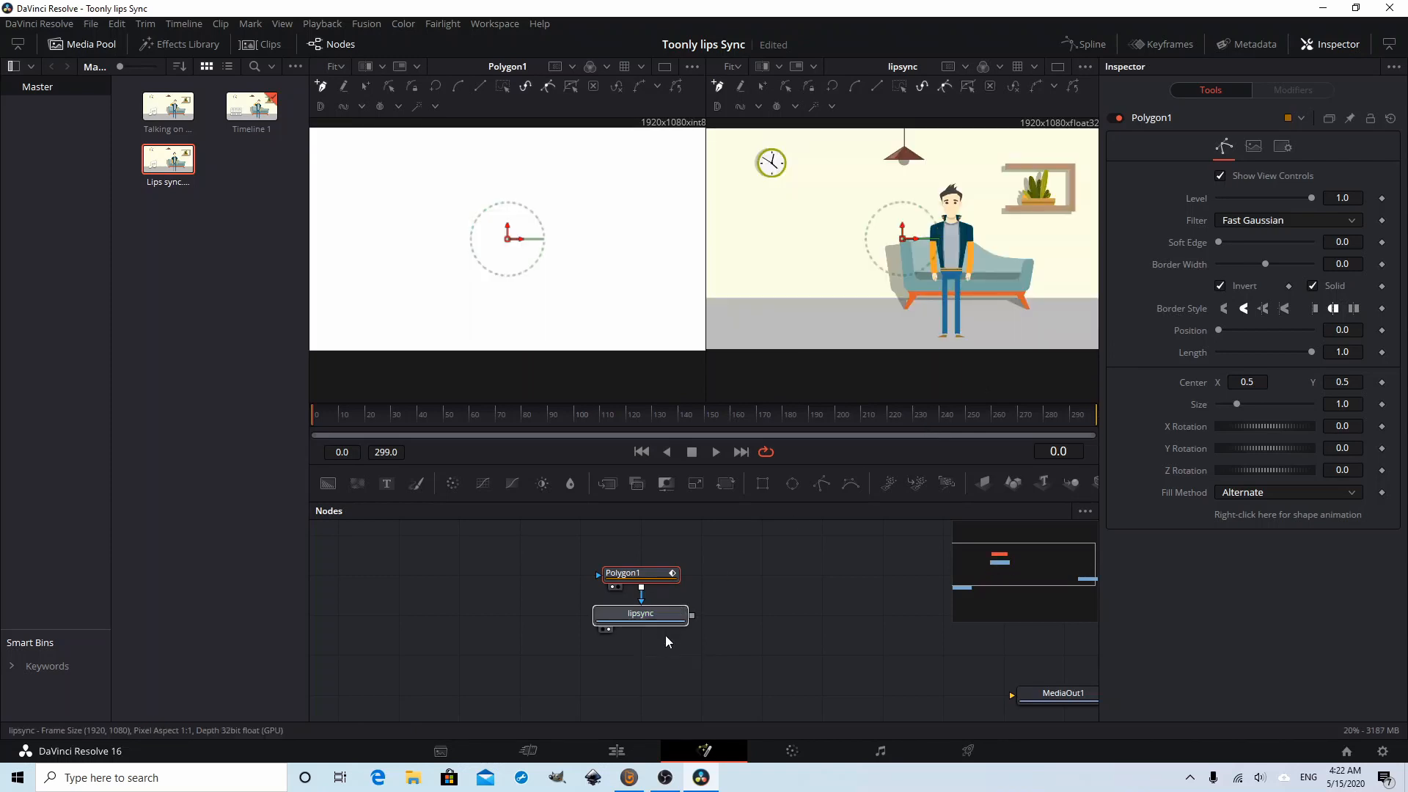
pyautogui.moveTo(667, 642); pyautogui.dragTo(670, 650)
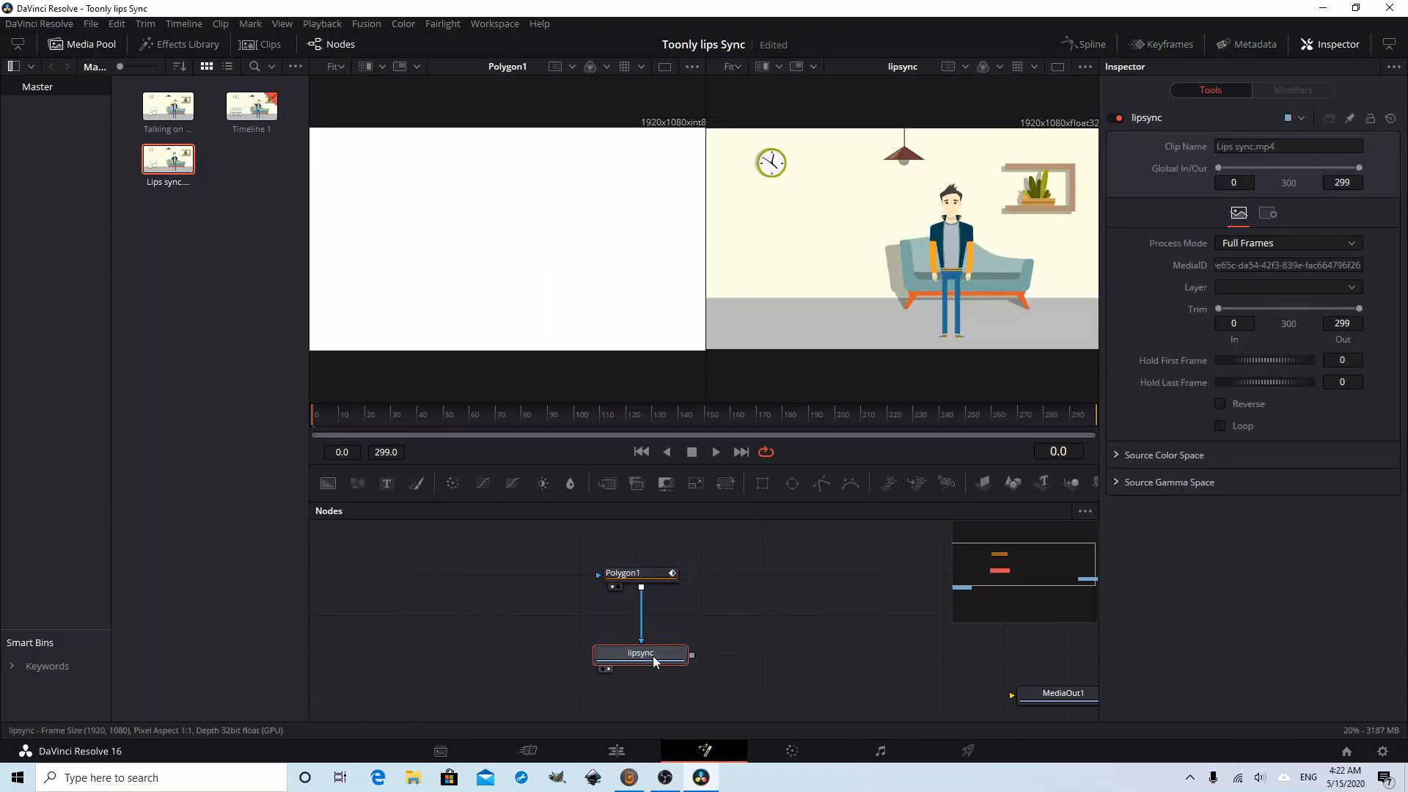
pyautogui.hotkey('ctrl', 'z')
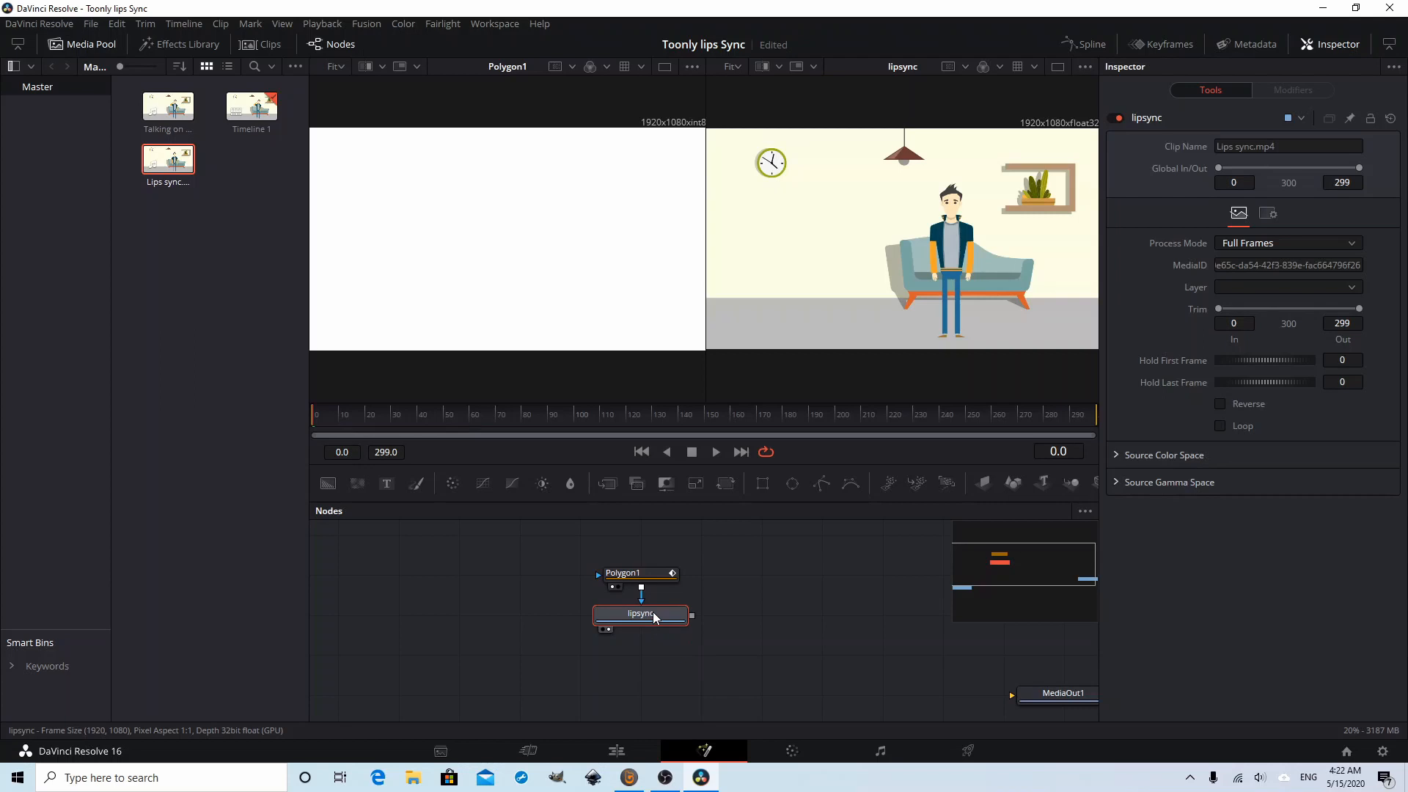
pyautogui.click(645, 576)
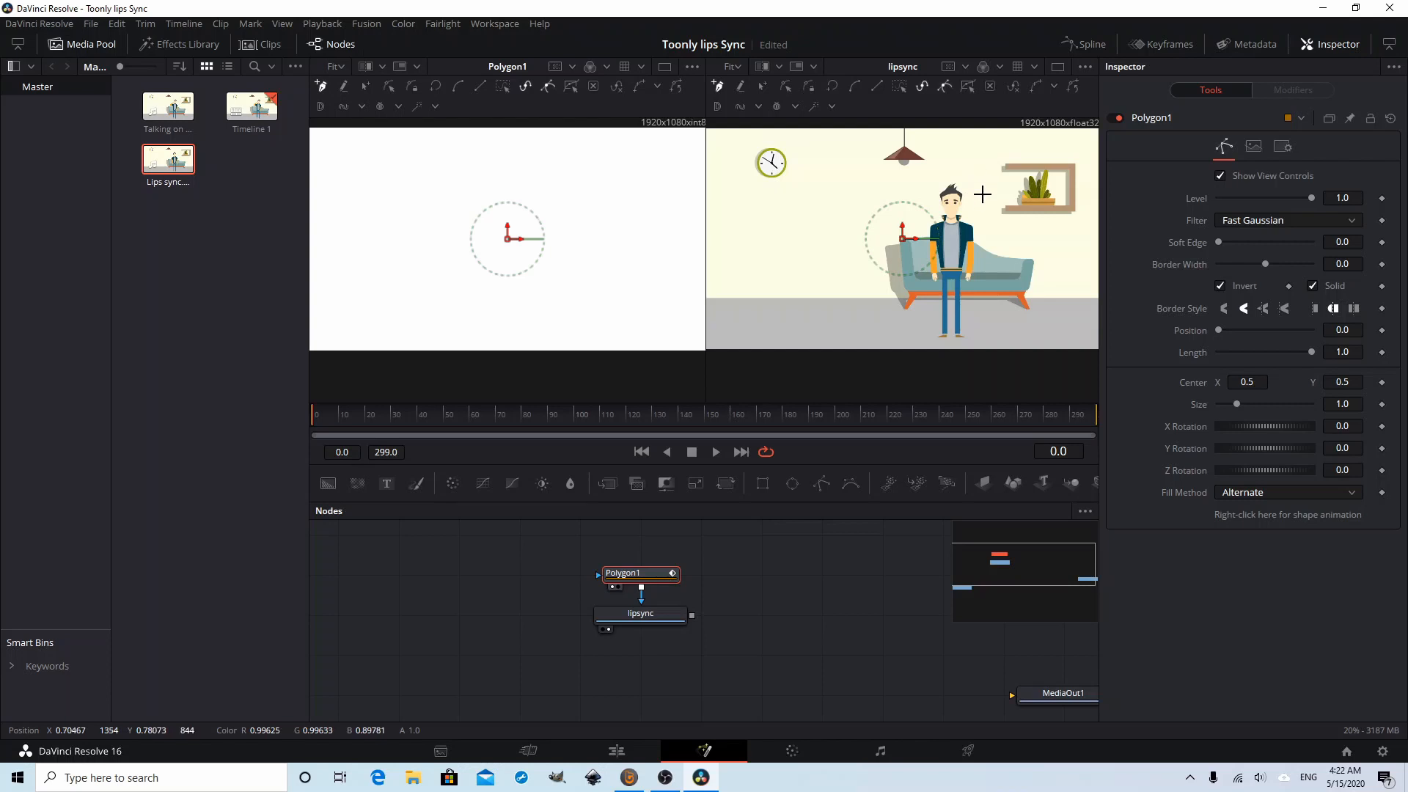
# Start the Polygon1 outline in the enlarged lipsync view, tracing from the left cheek down to the jaw just above the collar
pyautogui.click(1059, 67)
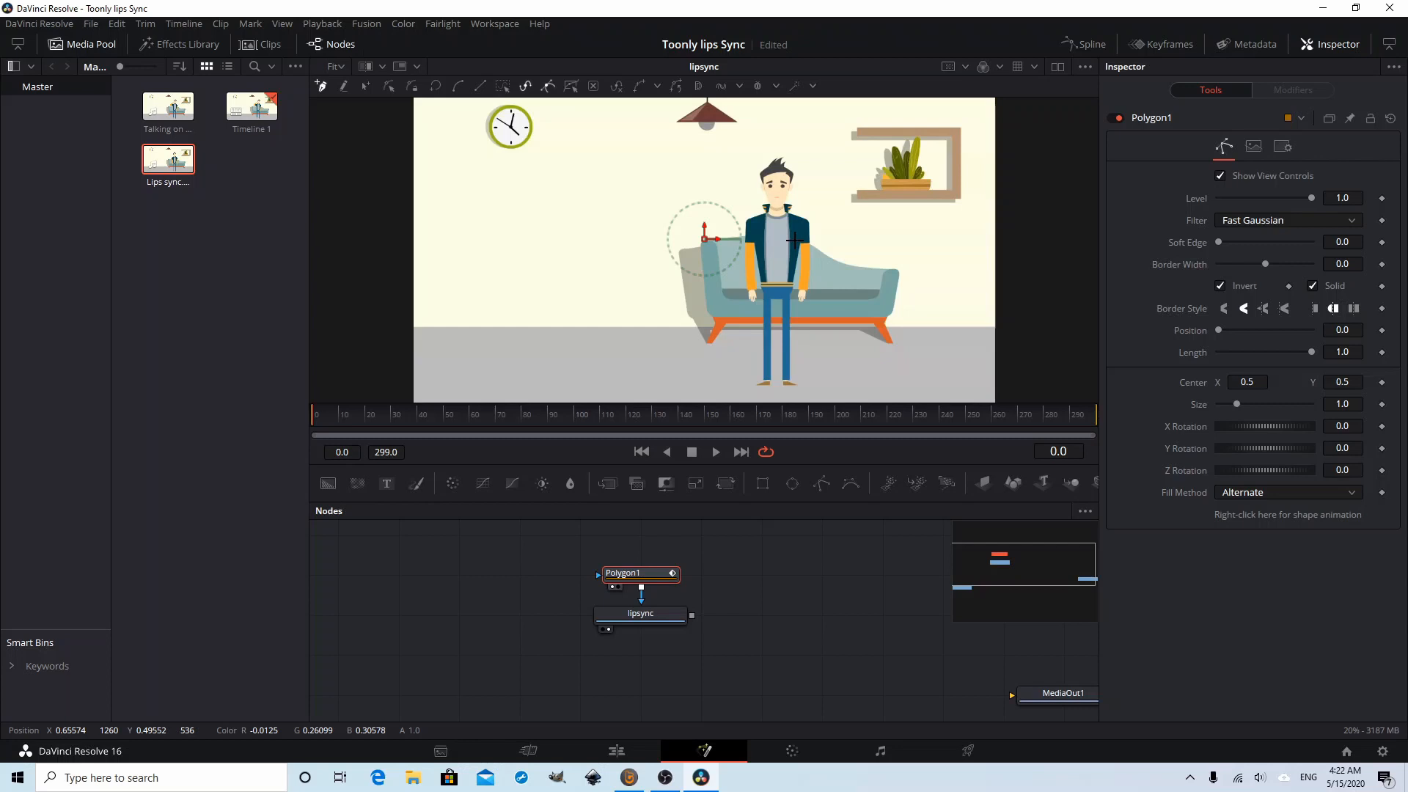
pyautogui.scroll(5, 794, 240)
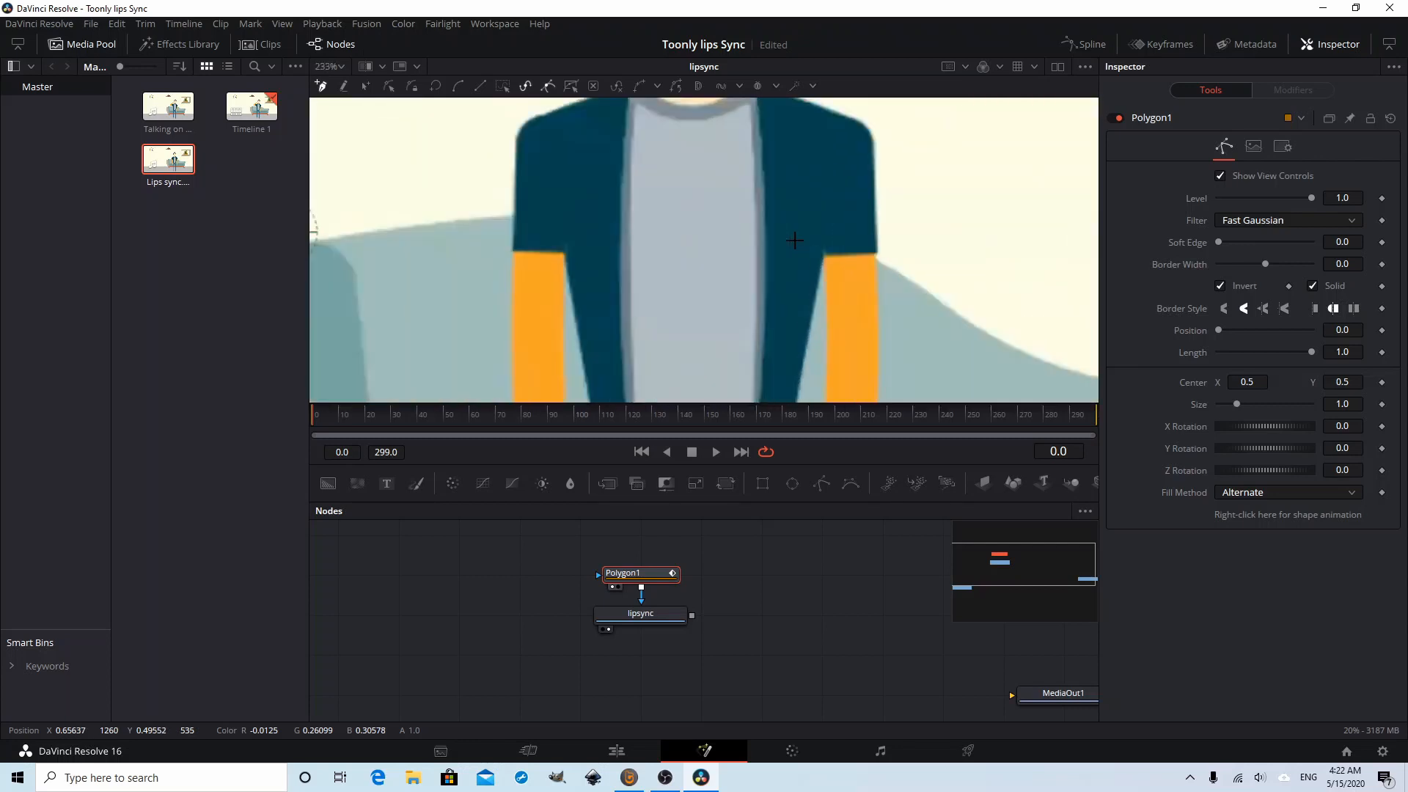
pyautogui.scroll(5, 799, 239)
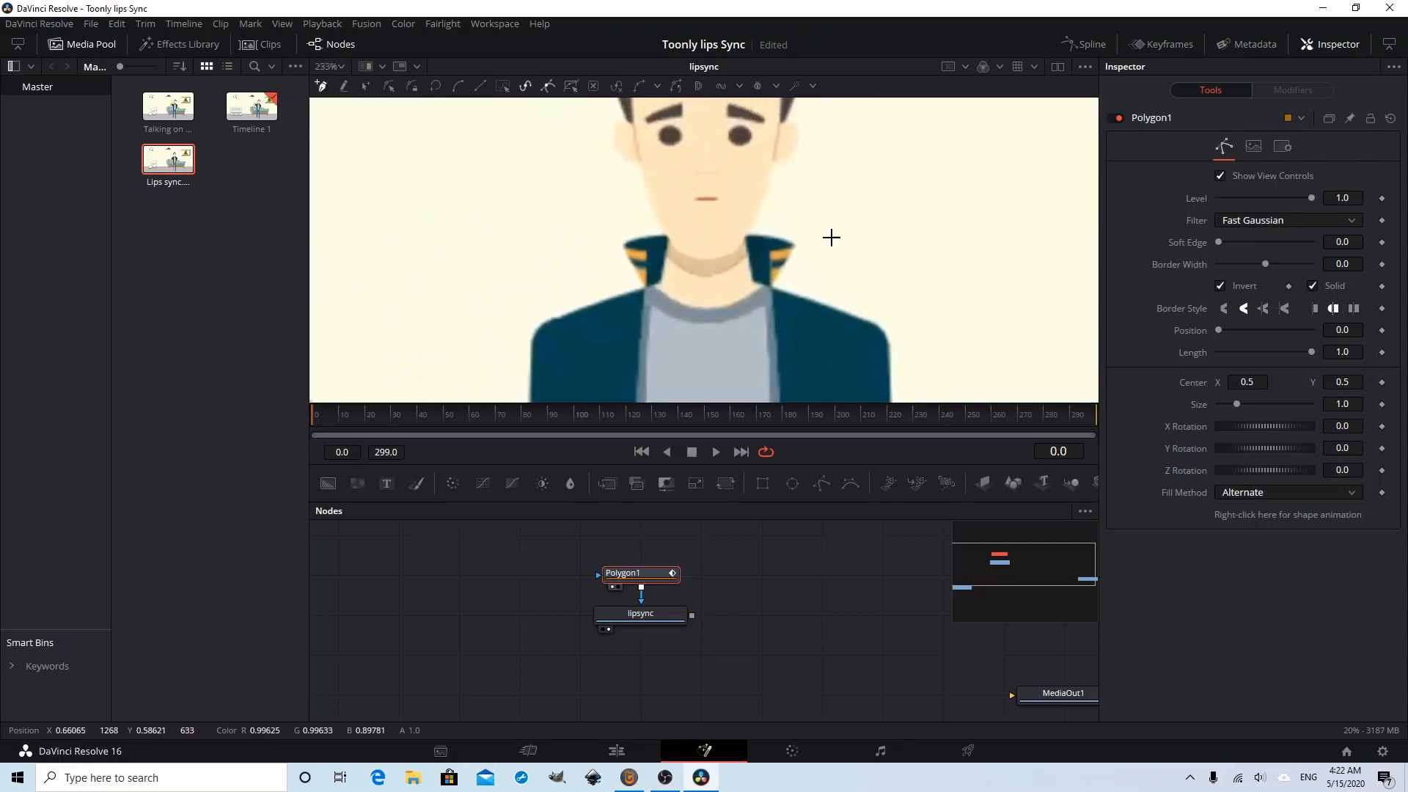
pyautogui.scroll(4, 831, 237)
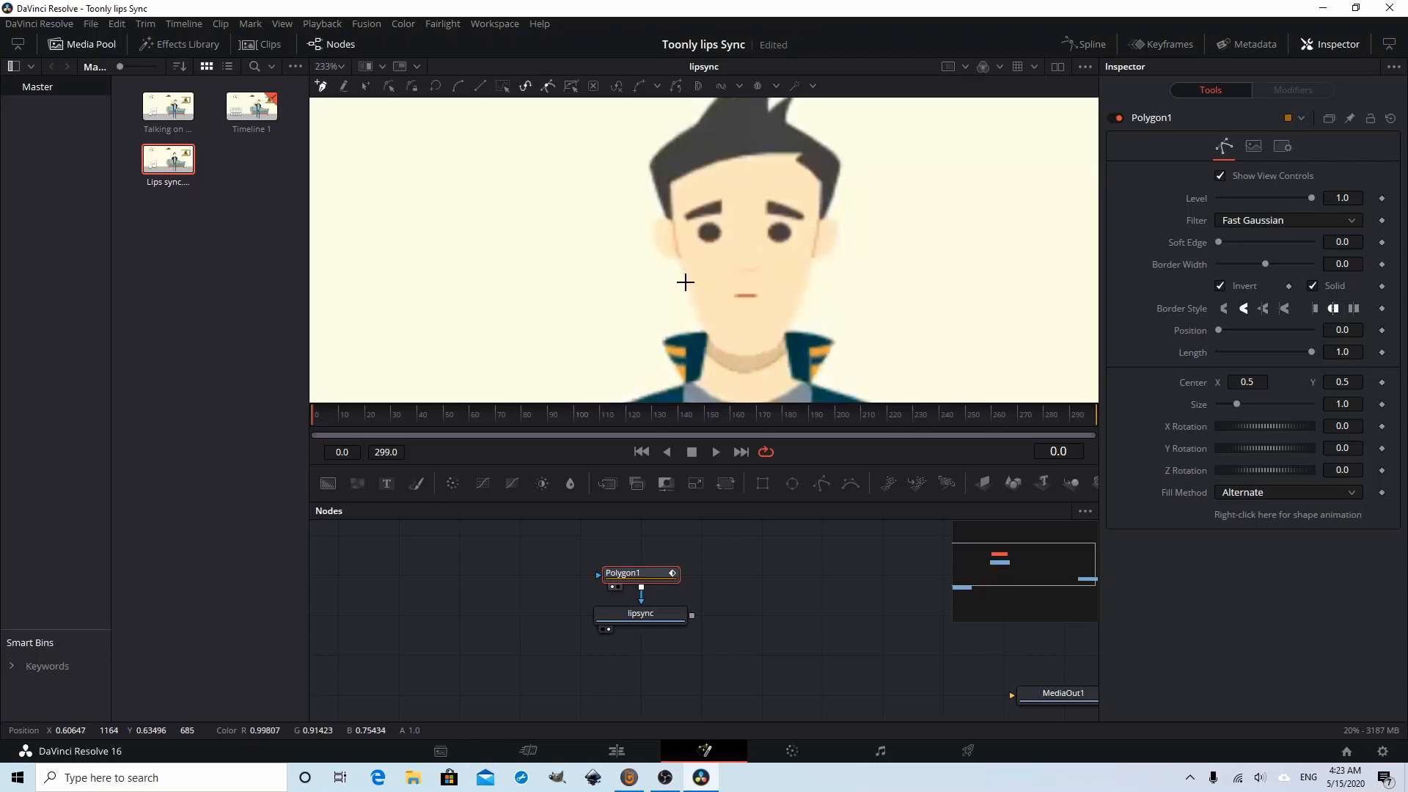
pyautogui.scroll(5, 683, 281)
pyautogui.moveTo(725, 247); pyautogui.dragTo(709, 184)
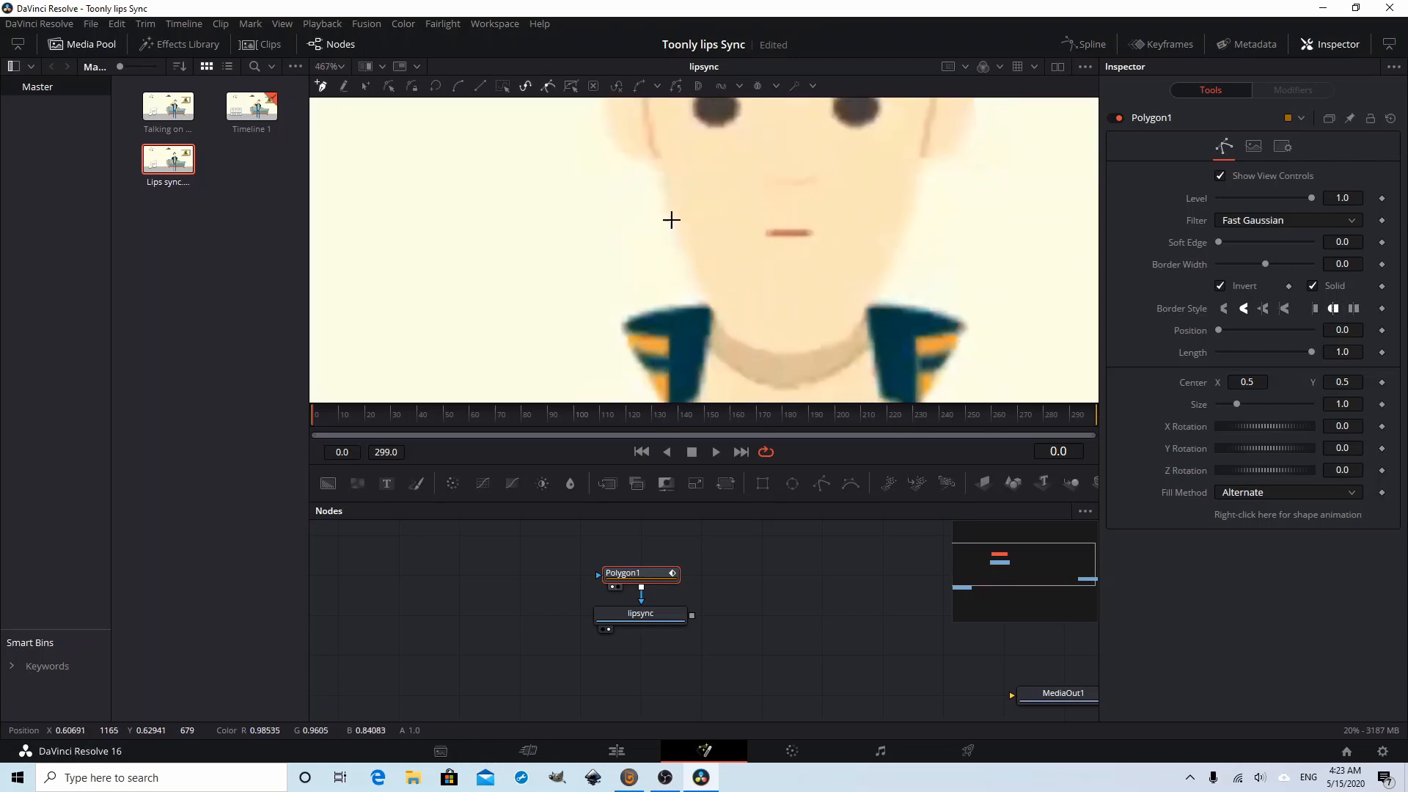
pyautogui.click(669, 213)
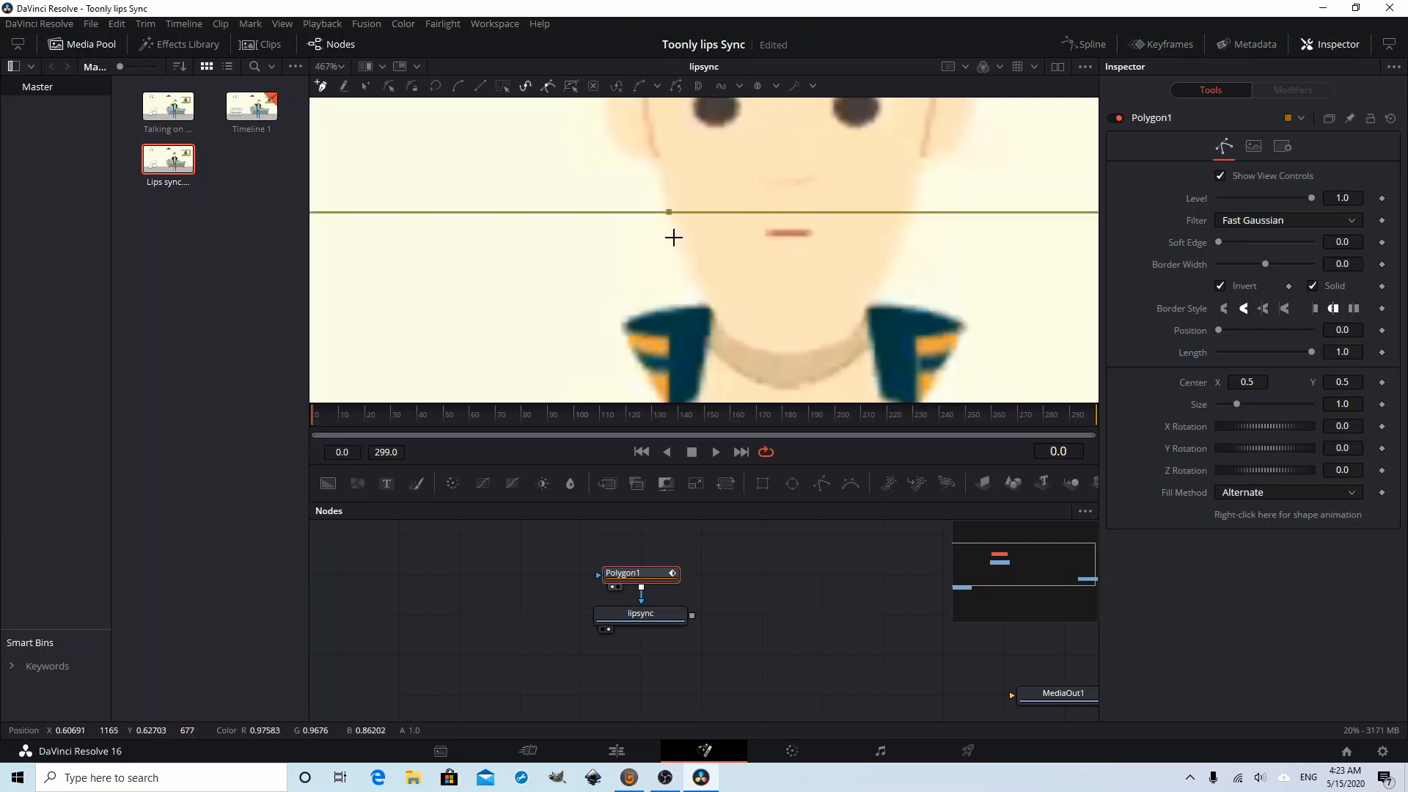
pyautogui.click(679, 240)
pyautogui.click(685, 253)
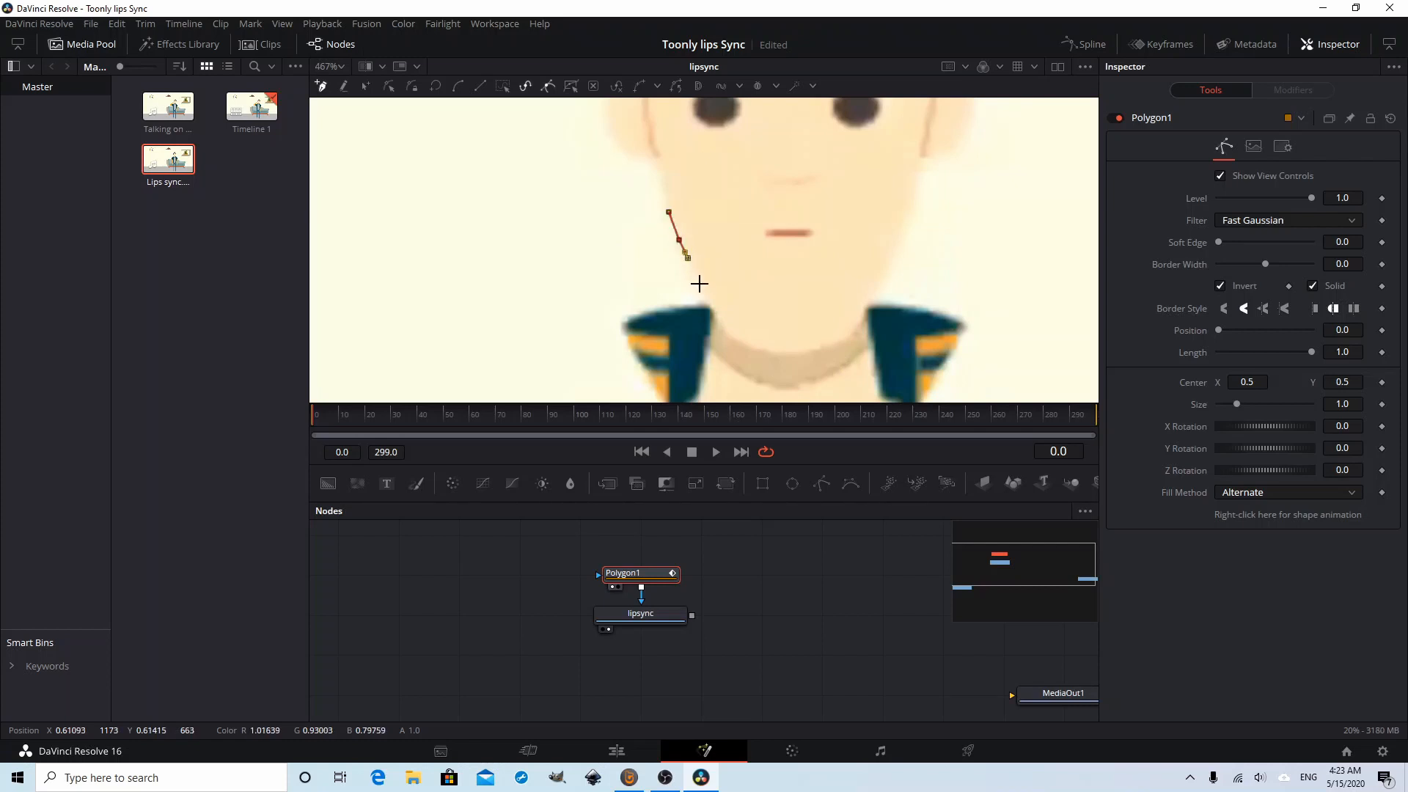
pyautogui.click(700, 283)
pyautogui.click(704, 295)
pyautogui.click(718, 316)
pyautogui.click(729, 329)
pyautogui.click(741, 339)
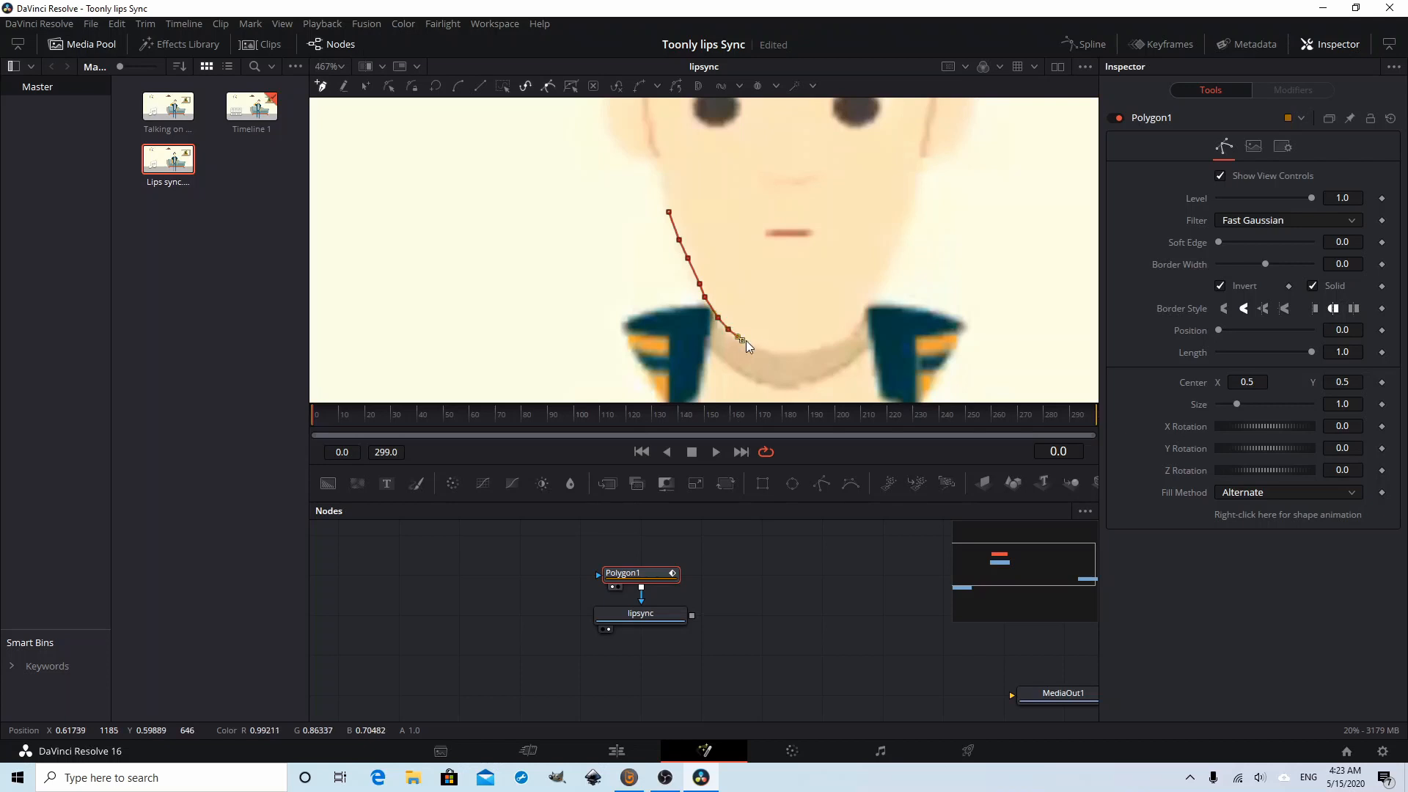
pyautogui.click(768, 348)
pyautogui.hotkey('ctrl', 'z')
pyautogui.hotkey('ctrl', 'z')
pyautogui.hotkey('ctrl', 'z')
# Continue the mask outline across the chin below the mouth to the right side of the jaw
pyautogui.click(749, 304)
pyautogui.click(783, 305)
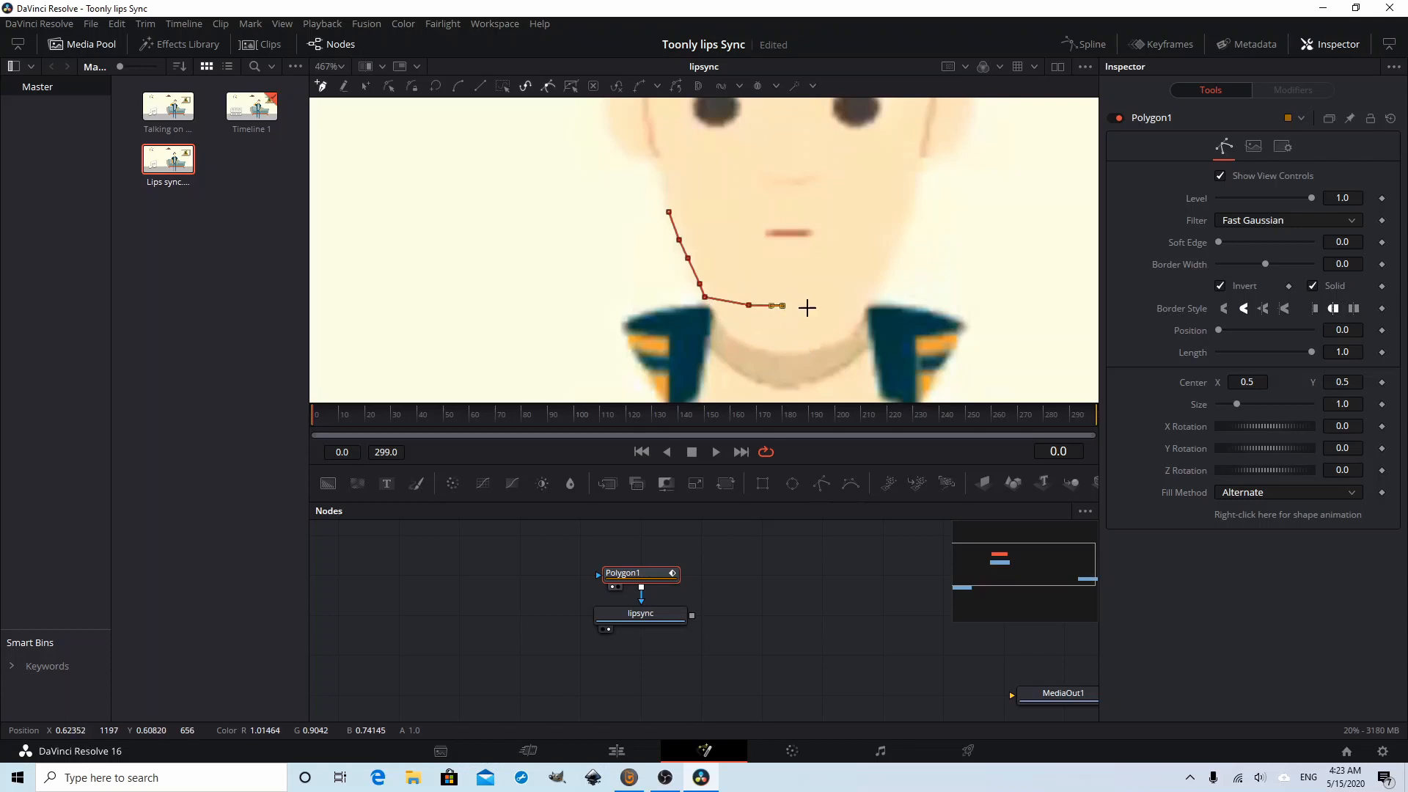
pyautogui.click(810, 308)
pyautogui.click(832, 305)
pyautogui.click(855, 303)
pyautogui.click(867, 296)
pyautogui.click(879, 291)
# Extend the mask outline up the right jaw and cheek, then turn inward just above mouth level
pyautogui.click(886, 283)
pyautogui.click(892, 264)
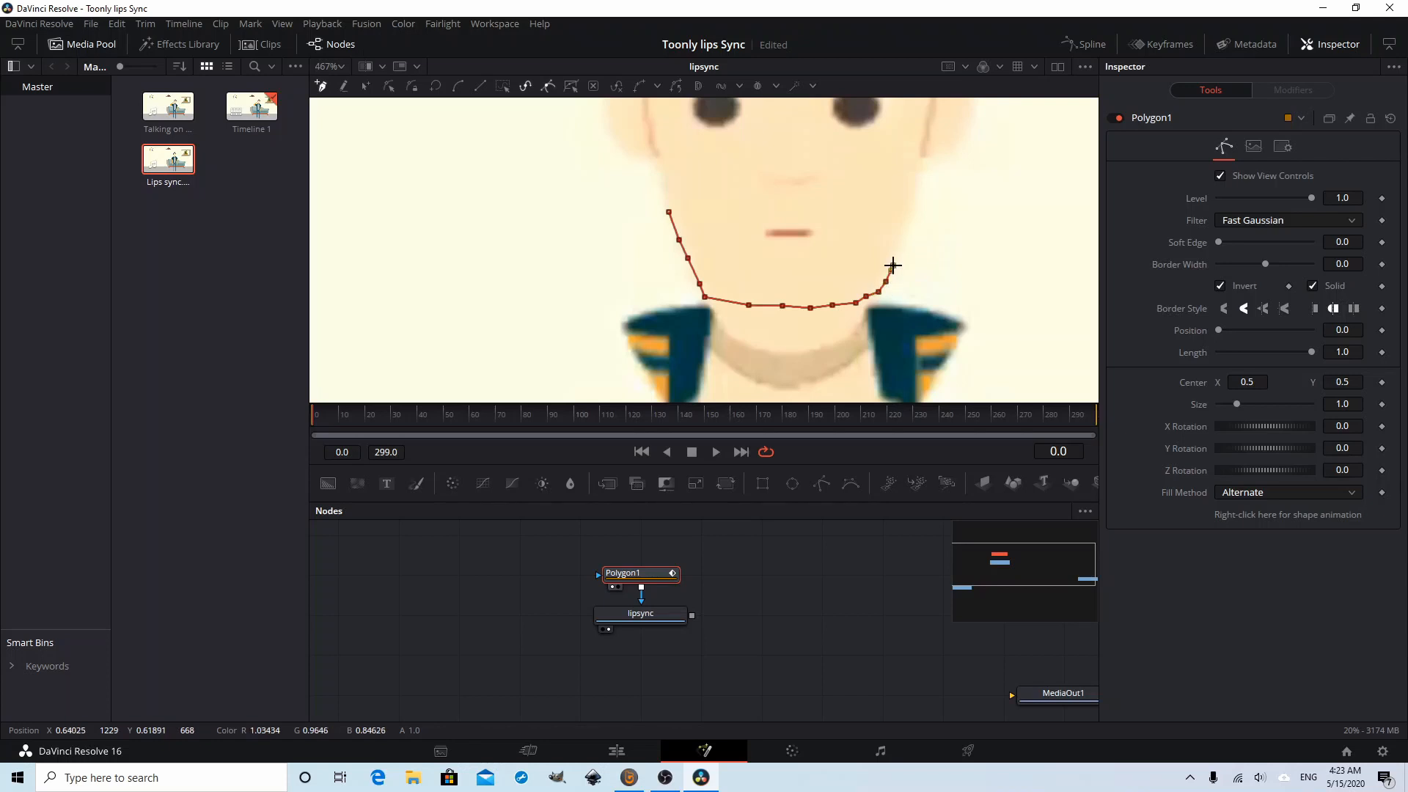
pyautogui.click(894, 252)
pyautogui.click(897, 243)
pyautogui.click(905, 229)
pyautogui.click(901, 217)
pyautogui.click(866, 210)
pyautogui.click(825, 211)
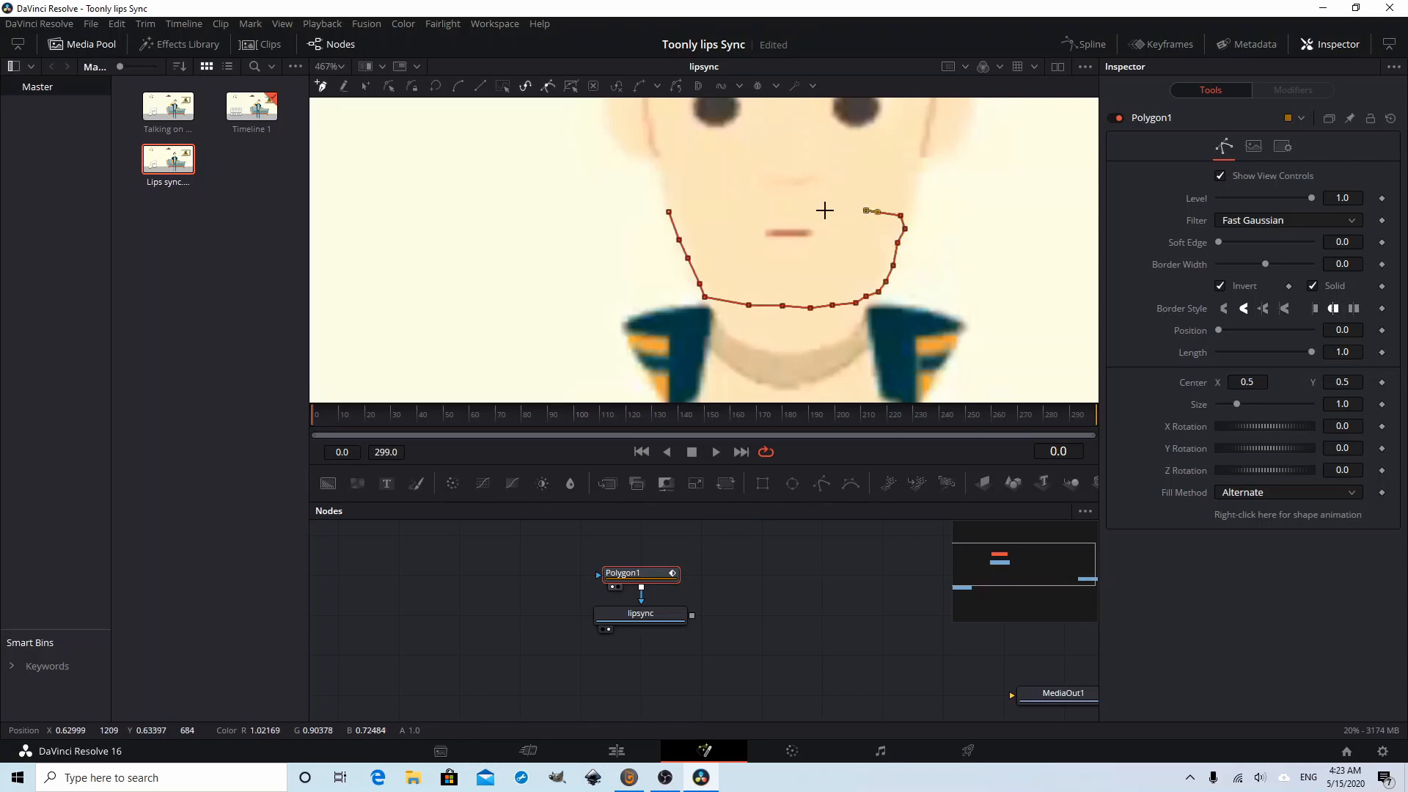
pyautogui.click(792, 212)
pyautogui.click(742, 215)
pyautogui.hotkey('ctrl', 'z')
pyautogui.hotkey('ctrl', 'z')
pyautogui.hotkey('ctrl', 'z')
# Trace the Polygon1 outline across the face above the mouth and close it at the starting point on the left cheek
pyautogui.click(839, 192)
pyautogui.click(824, 194)
pyautogui.click(793, 194)
pyautogui.click(770, 194)
pyautogui.click(746, 194)
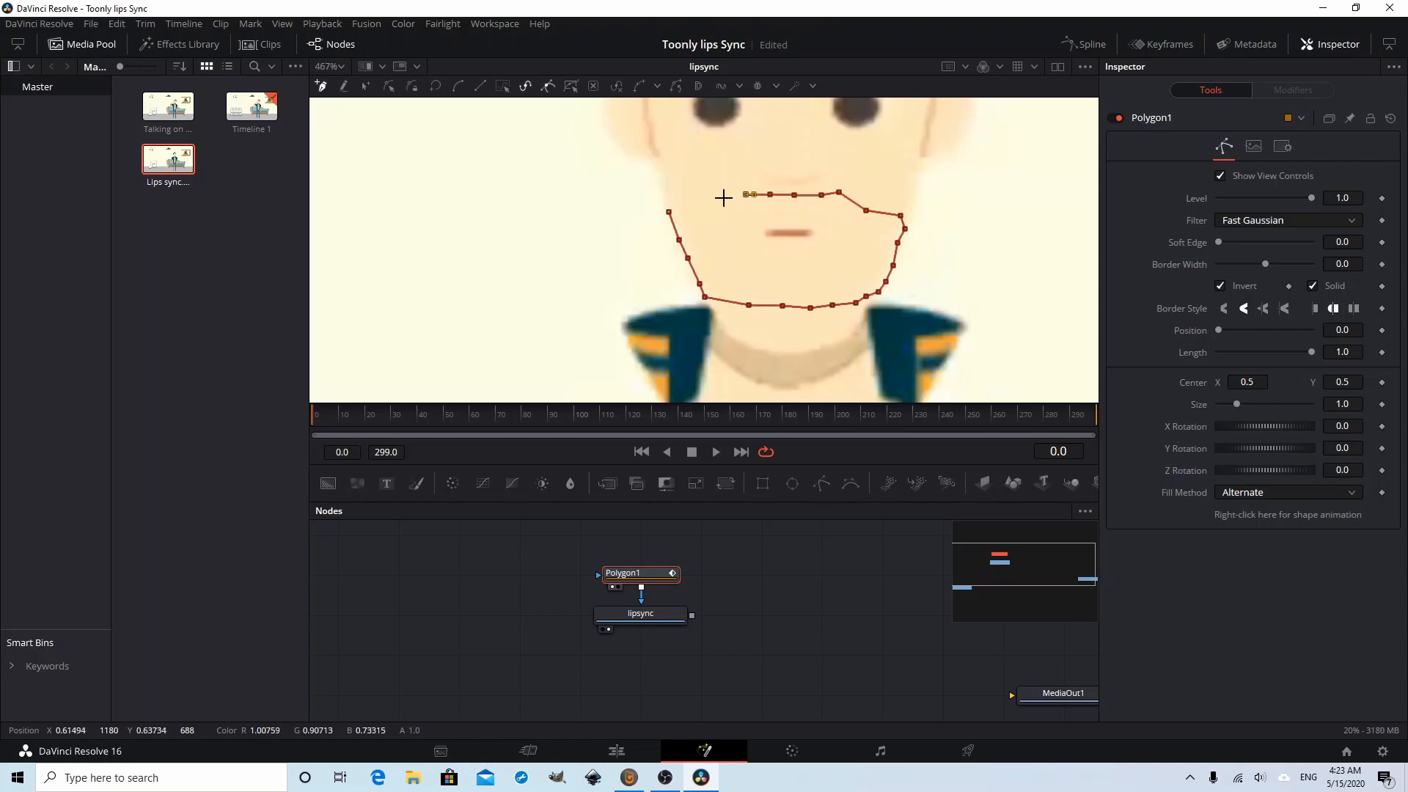
pyautogui.click(723, 197)
pyautogui.click(690, 203)
pyautogui.click(669, 212)
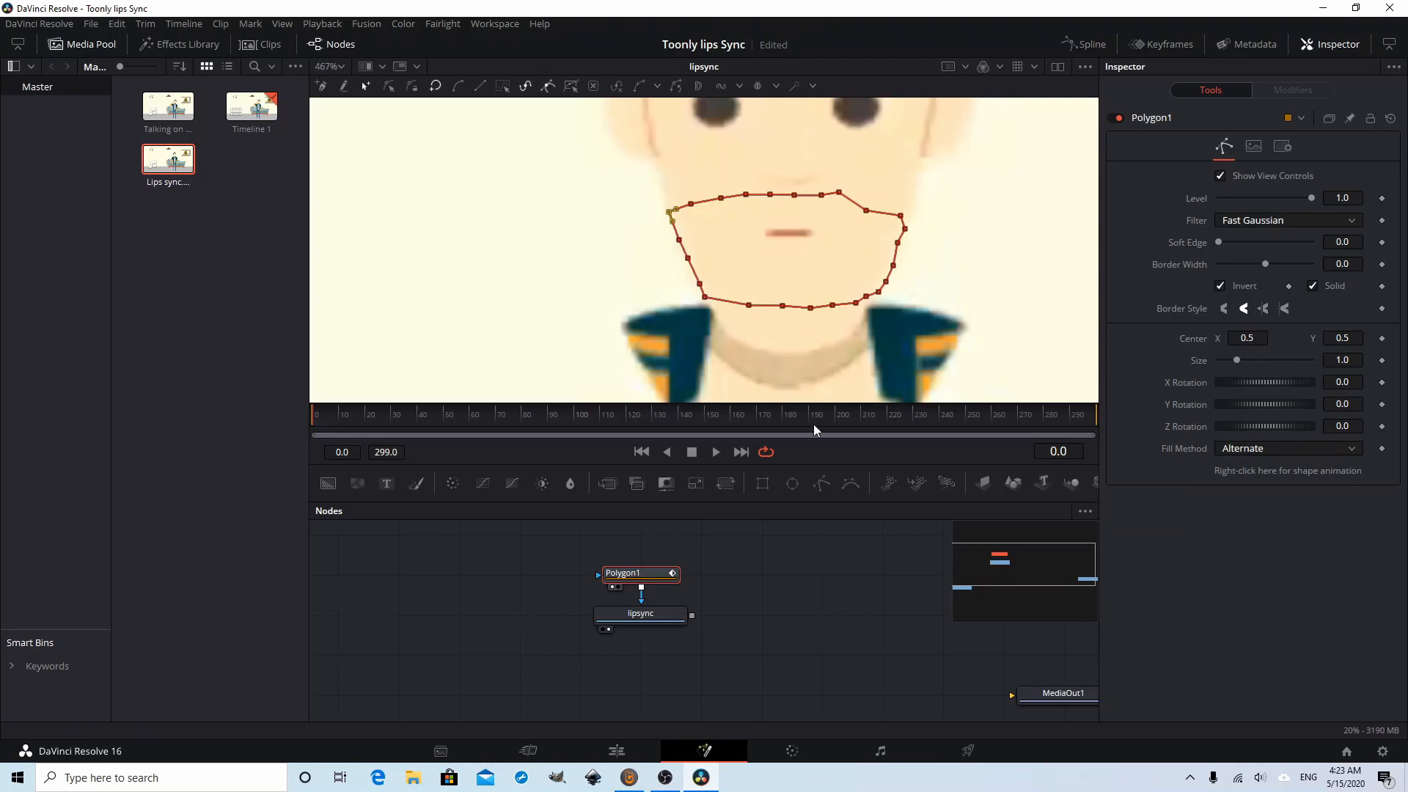
# Turn off Invert for the Polygon1 mask to isolate the mouth area, and inspect the cut-out at different zoom levels
pyautogui.scroll(-10, 870, 242)
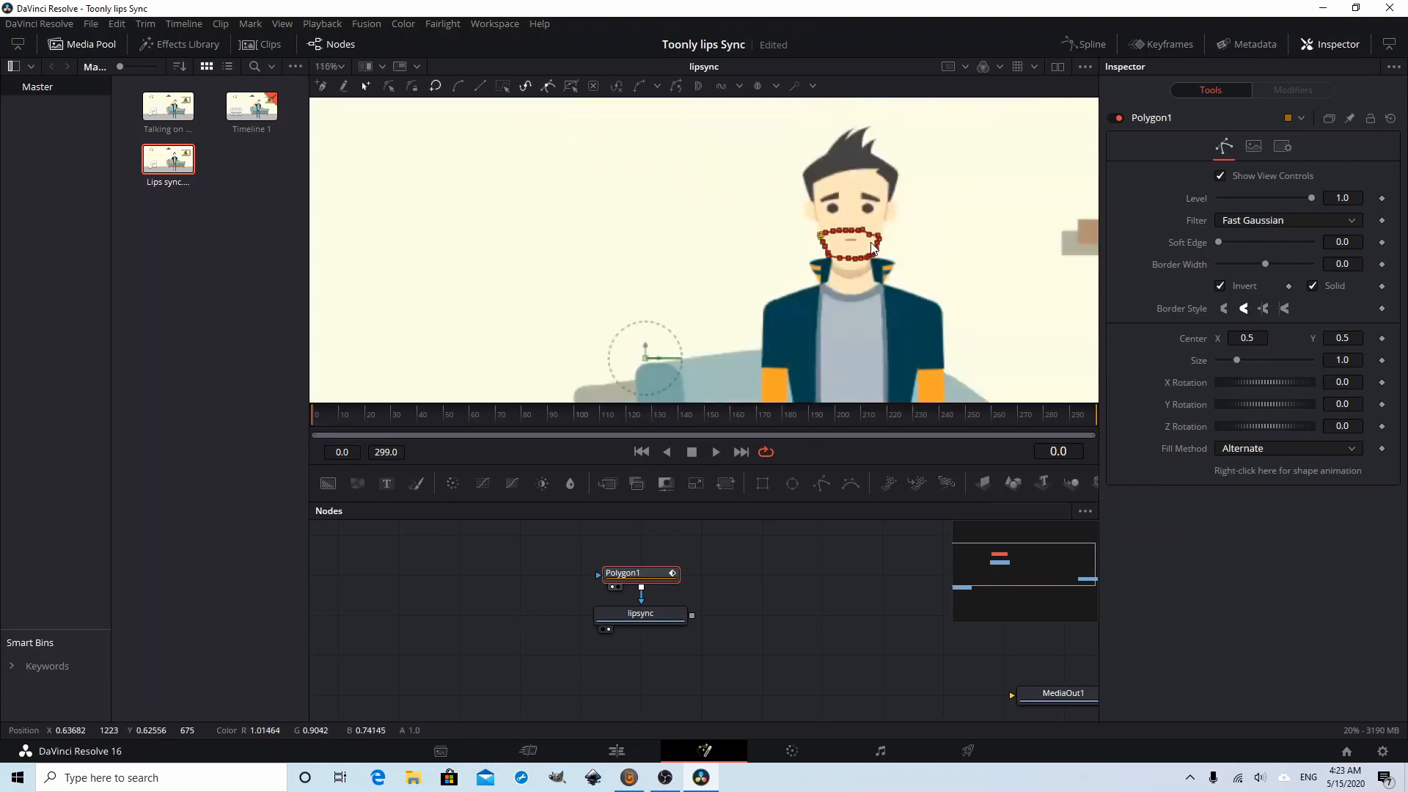
pyautogui.scroll(-3, 870, 242)
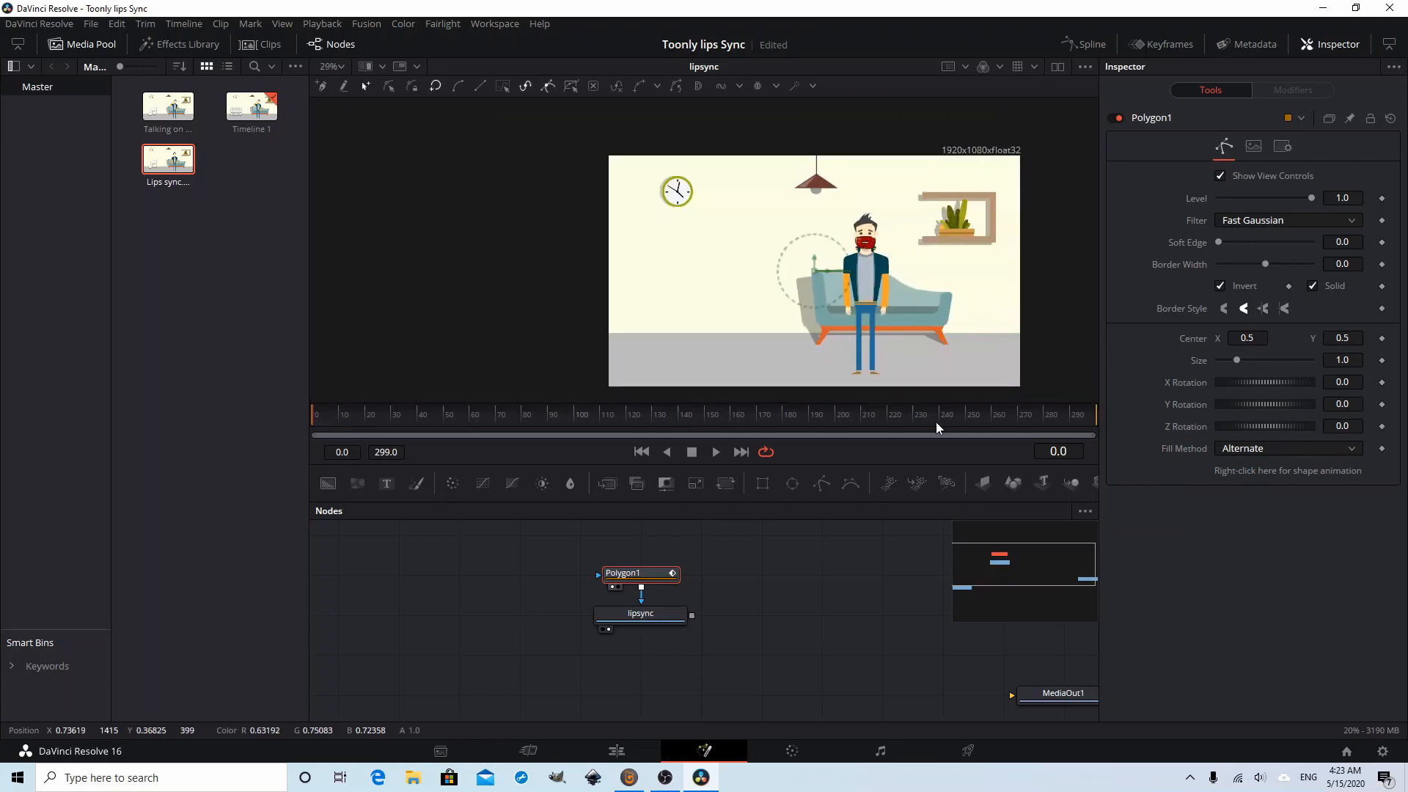
pyautogui.click(1222, 286)
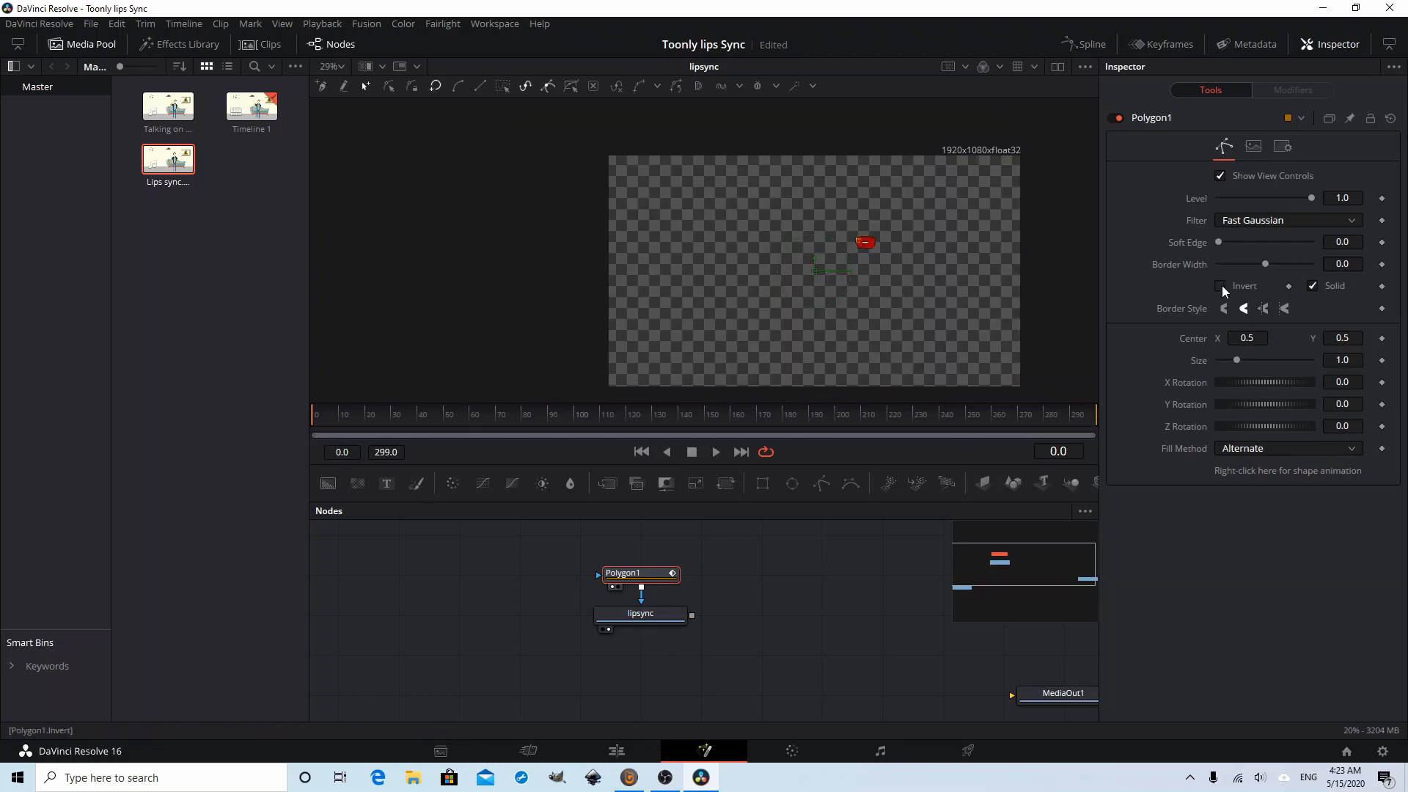
pyautogui.scroll(5, 883, 251)
pyautogui.scroll(3, 882, 251)
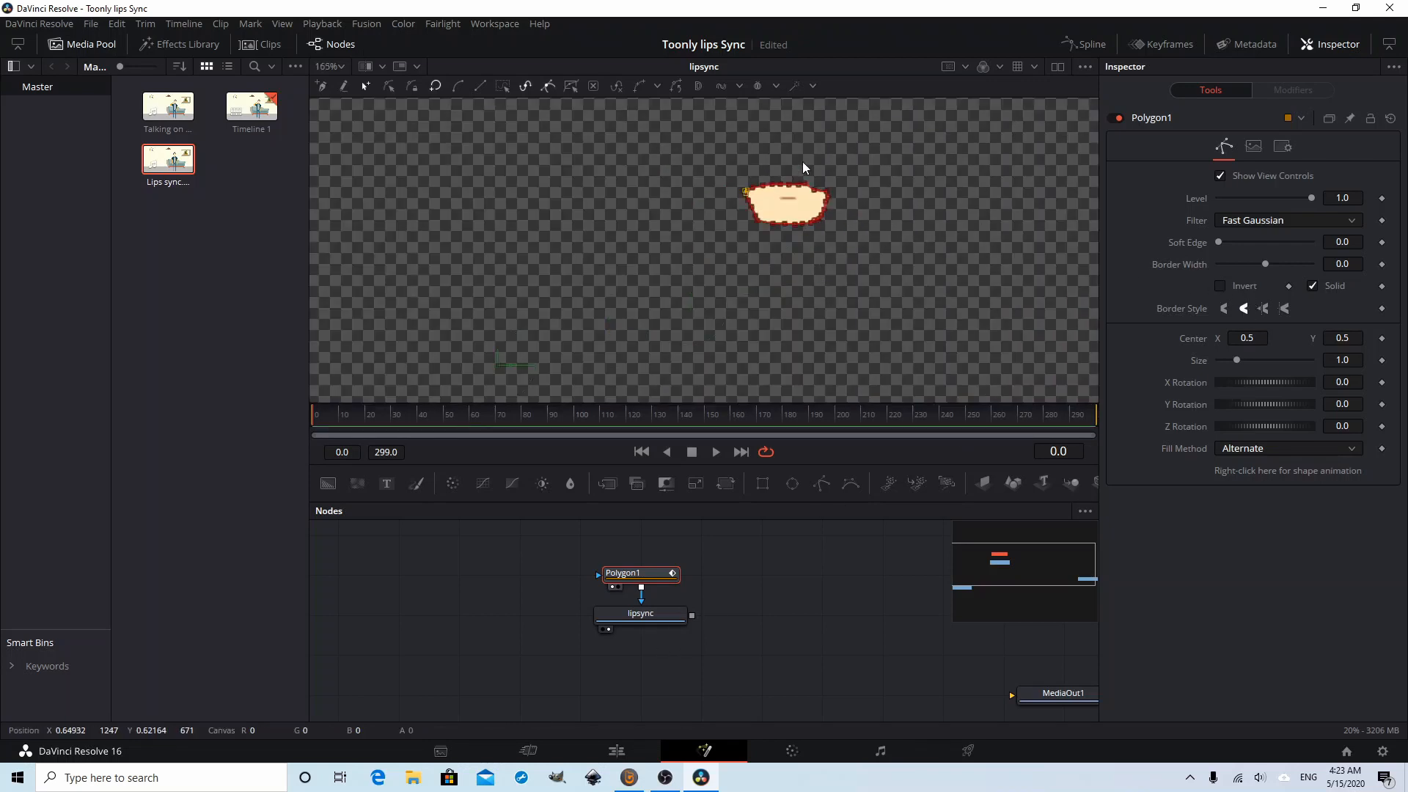
pyautogui.click(340, 67)
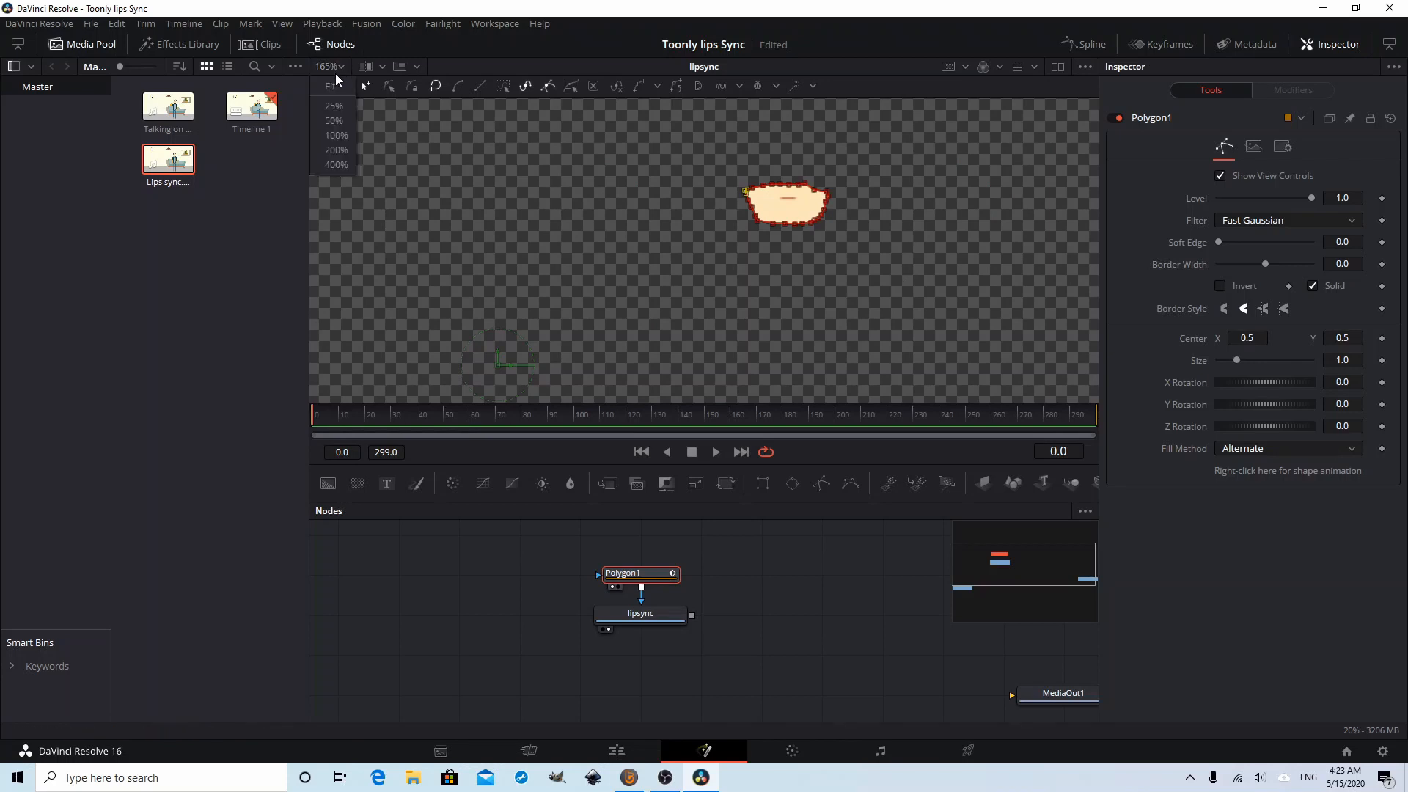
pyautogui.click(336, 135)
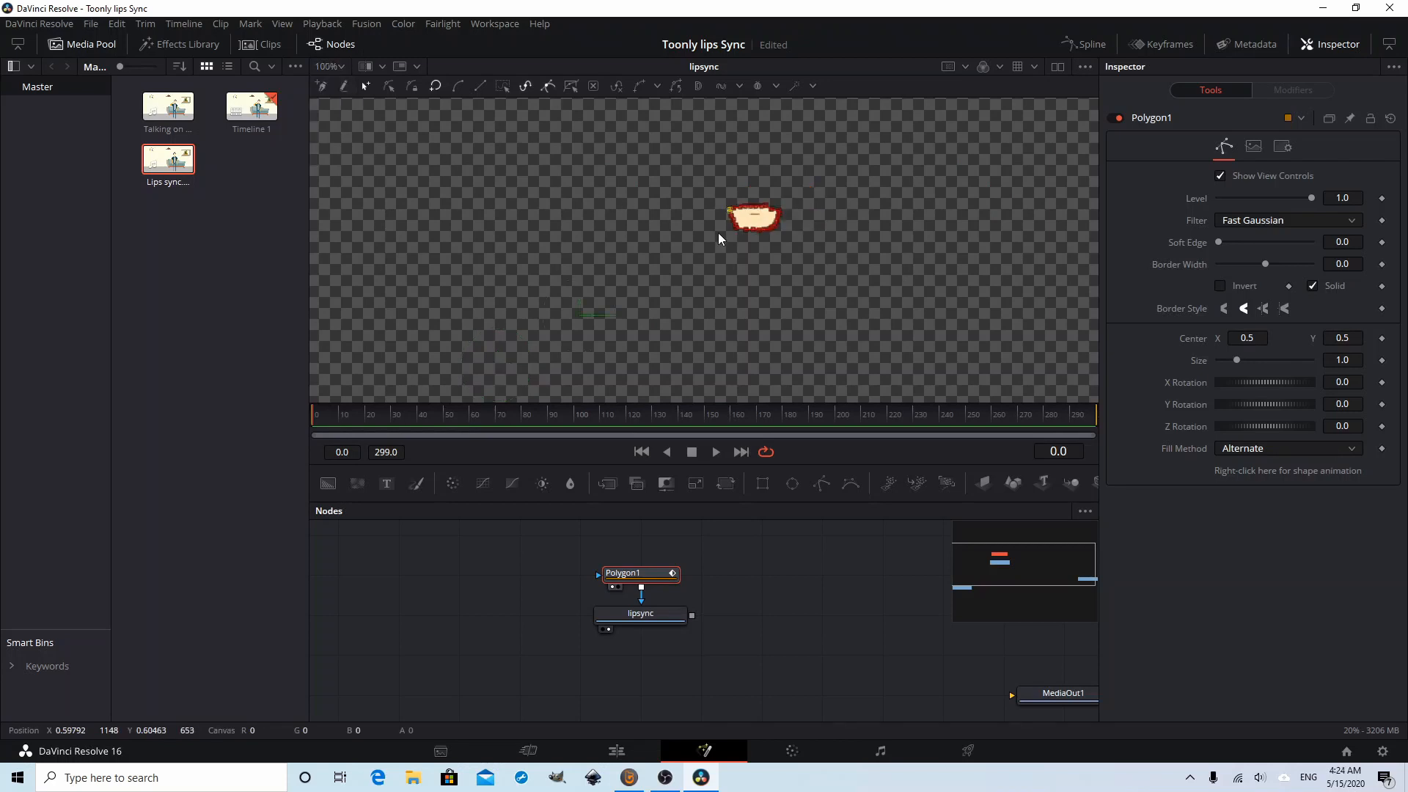
pyautogui.scroll(-4, 745, 233)
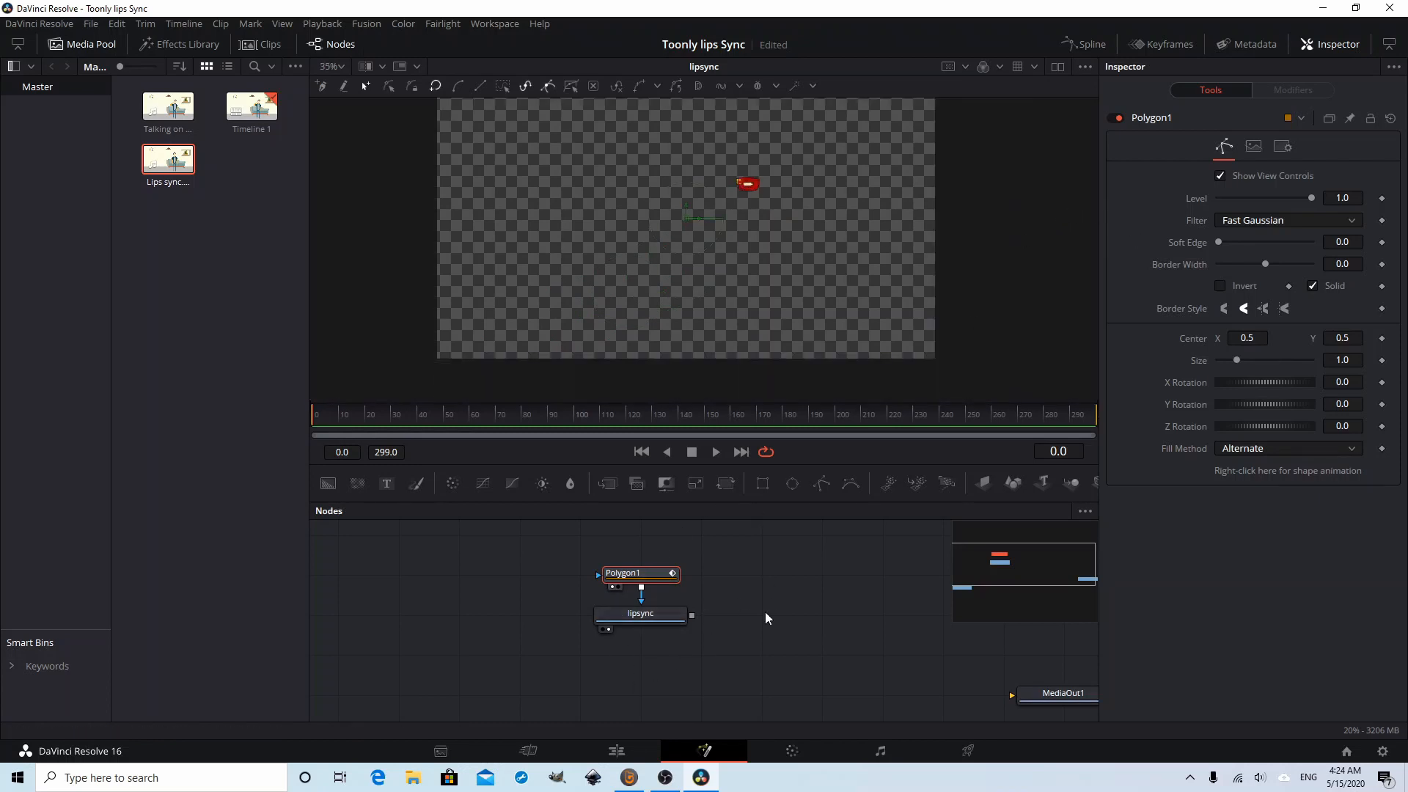
# Add a Merge node below lipsync, in line with the Taalkingonphone node in the enlarged node graph
pyautogui.moveTo(721, 468); pyautogui.dragTo(725, 419)
pyautogui.moveTo(447, 687); pyautogui.dragTo(444, 648)
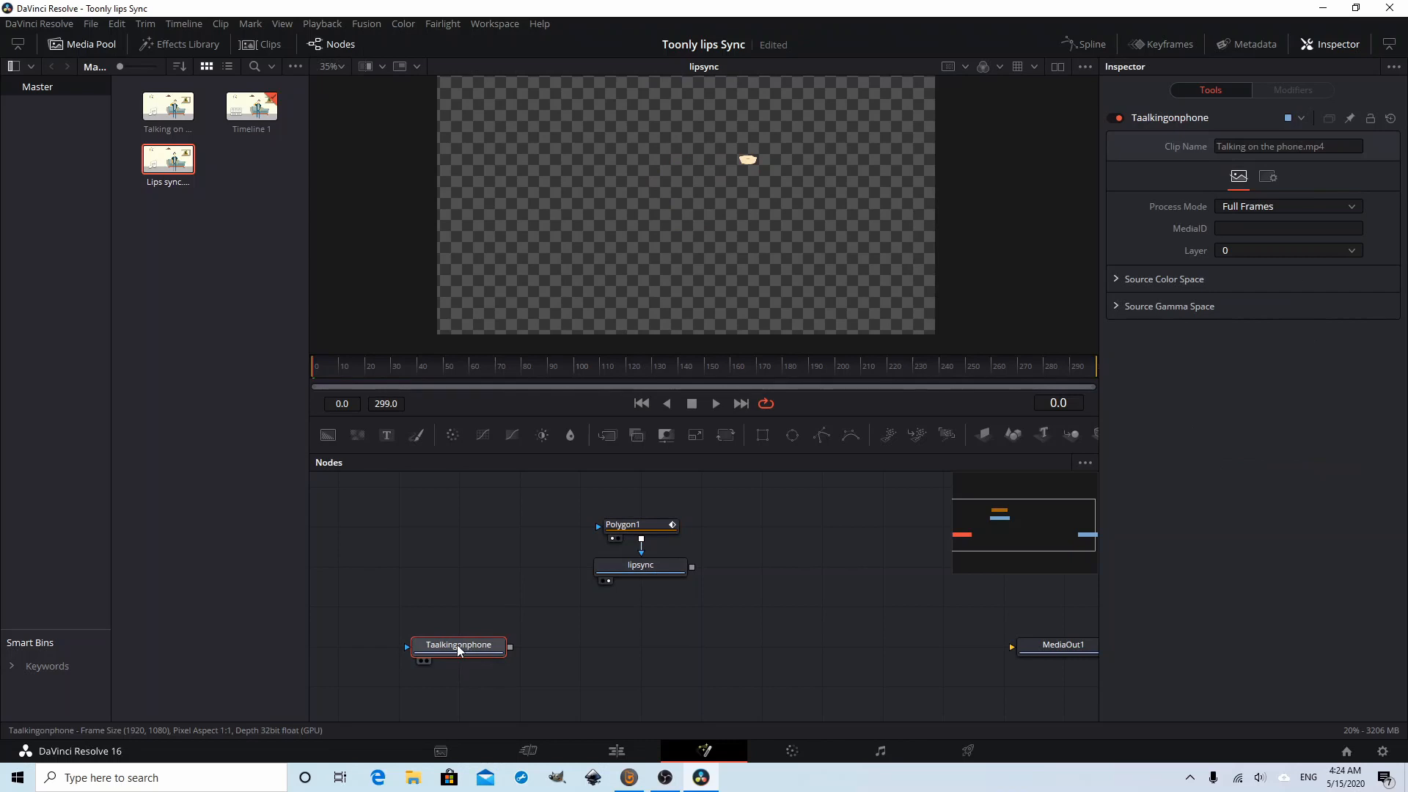
pyautogui.click(676, 637)
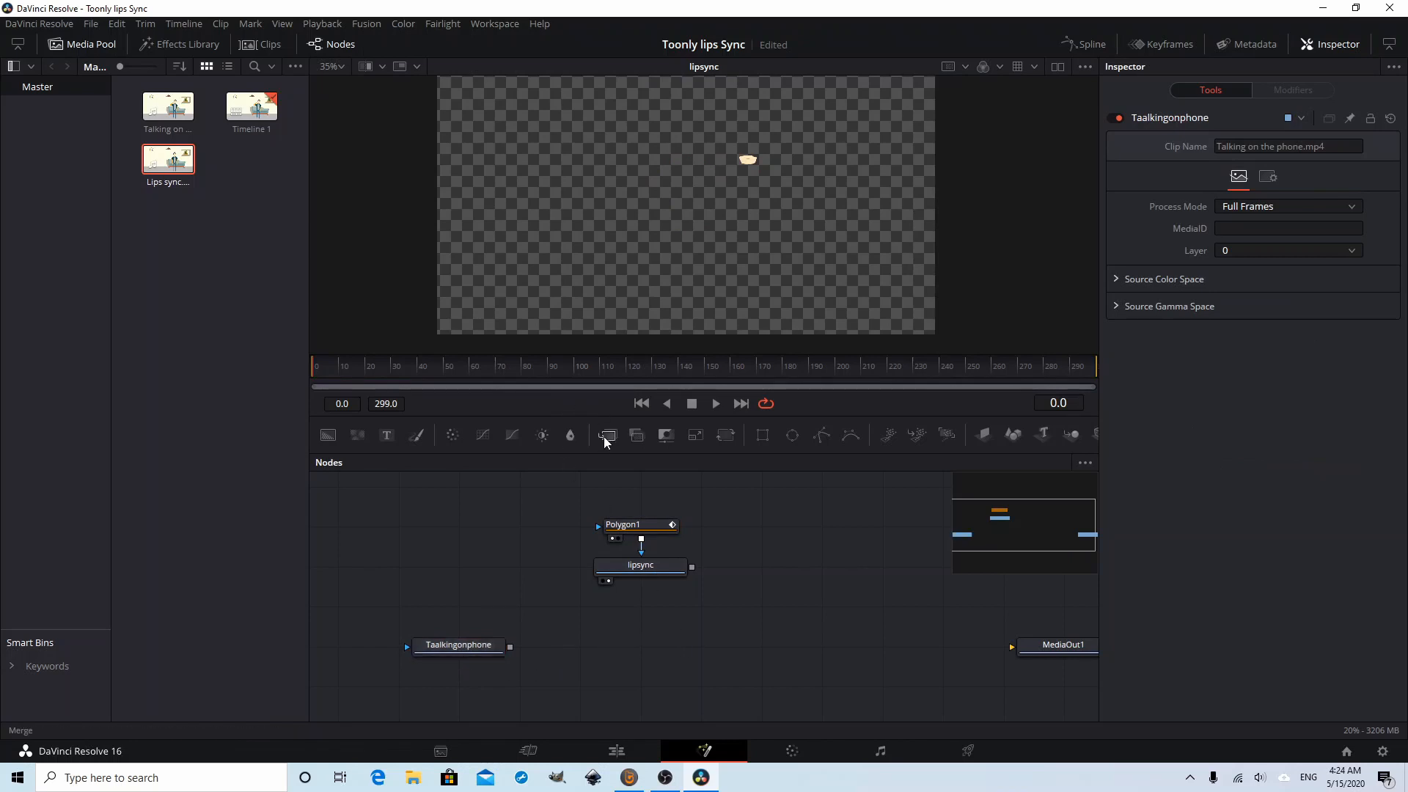
pyautogui.moveTo(610, 437); pyautogui.dragTo(656, 652)
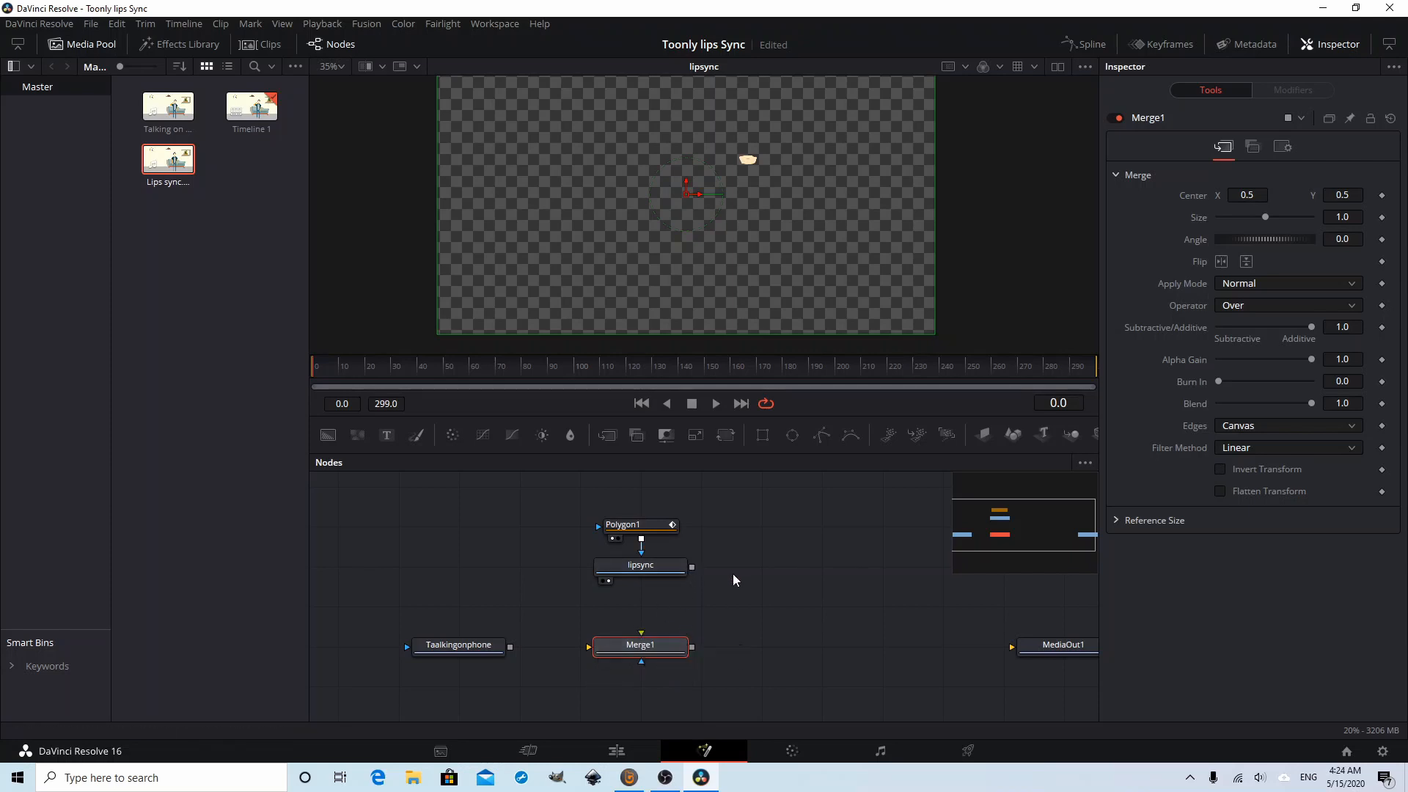
# Connect lipsync as the foreground and Taalkingonphone as the background of Merge1, view the merged result, and scrub through it
pyautogui.moveTo(693, 568); pyautogui.dragTo(643, 634)
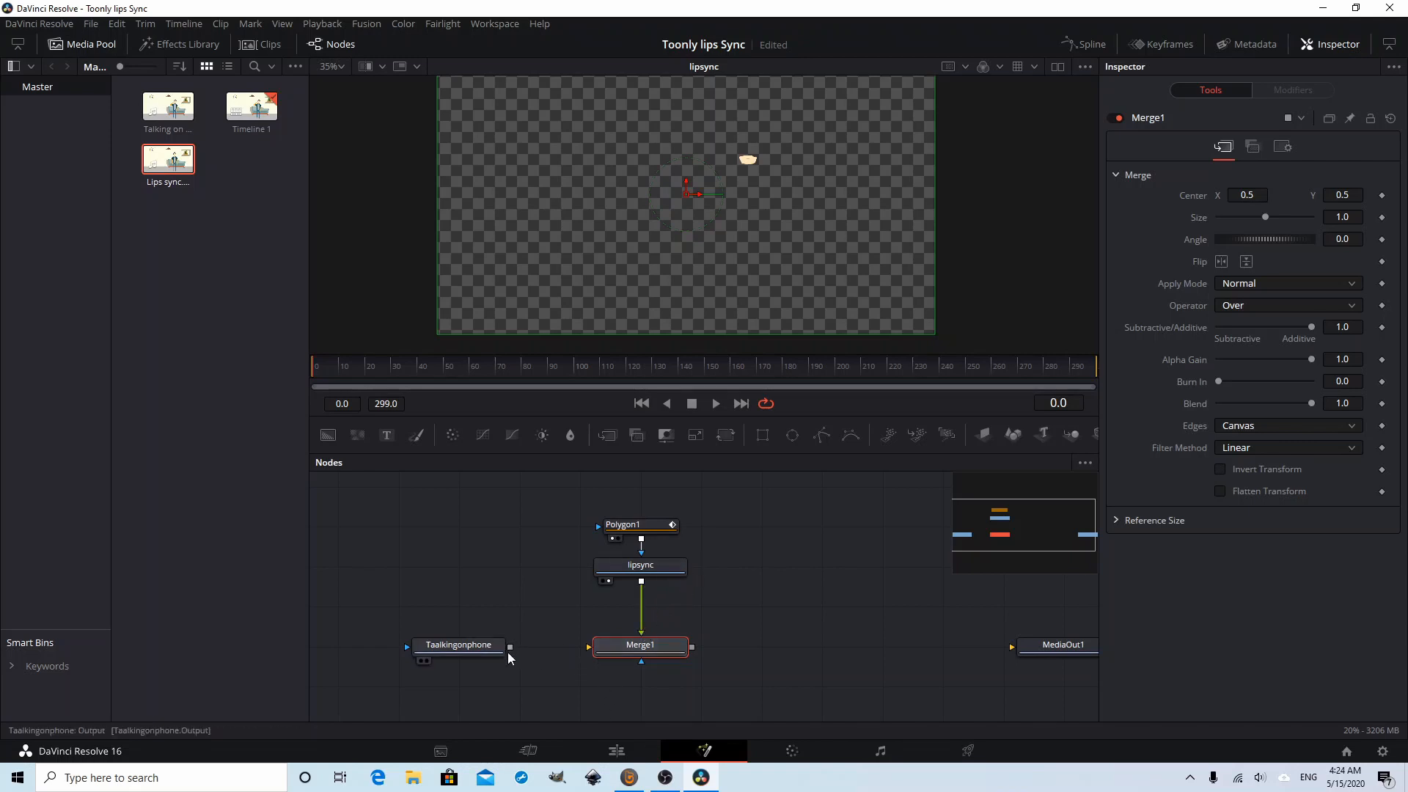
pyautogui.moveTo(510, 647); pyautogui.dragTo(589, 651)
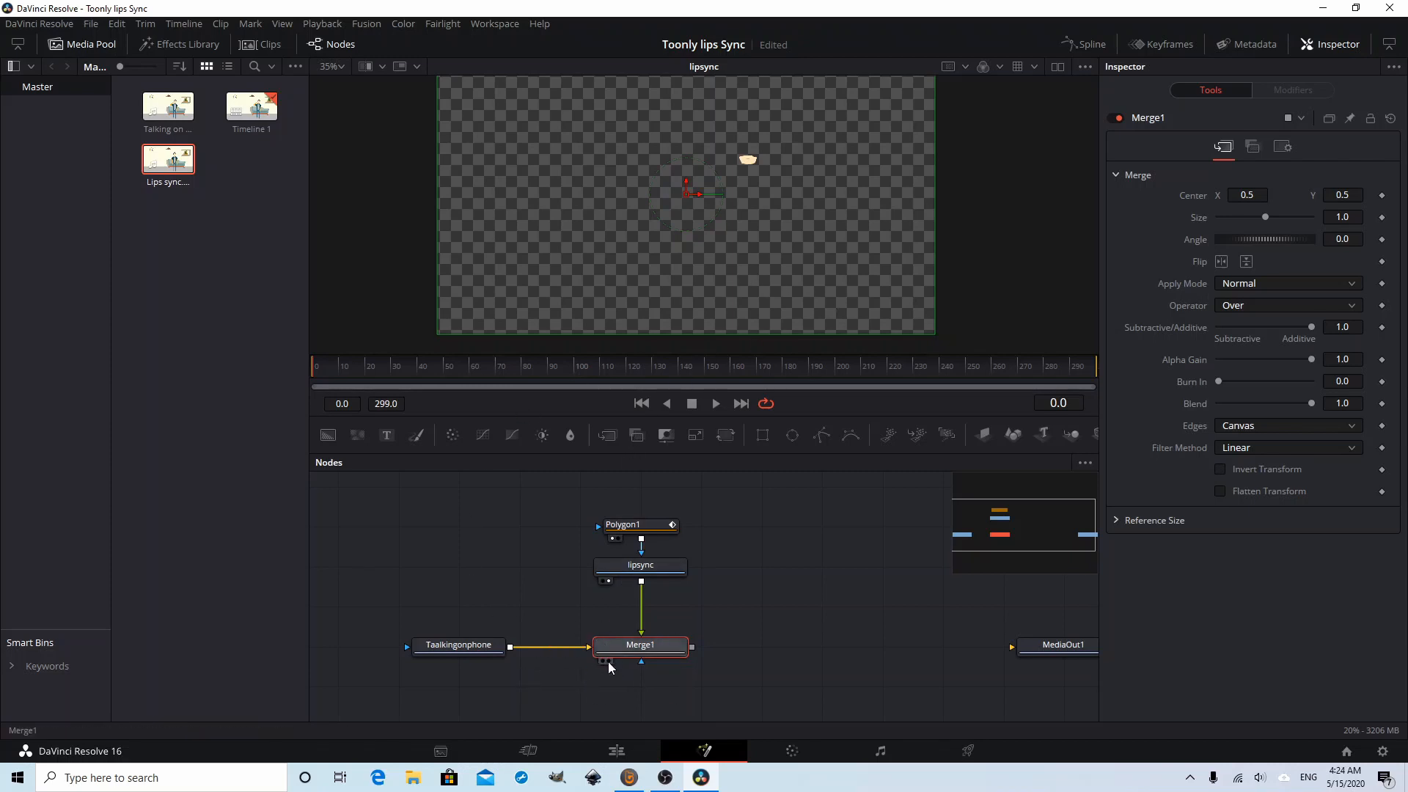
pyautogui.click(606, 661)
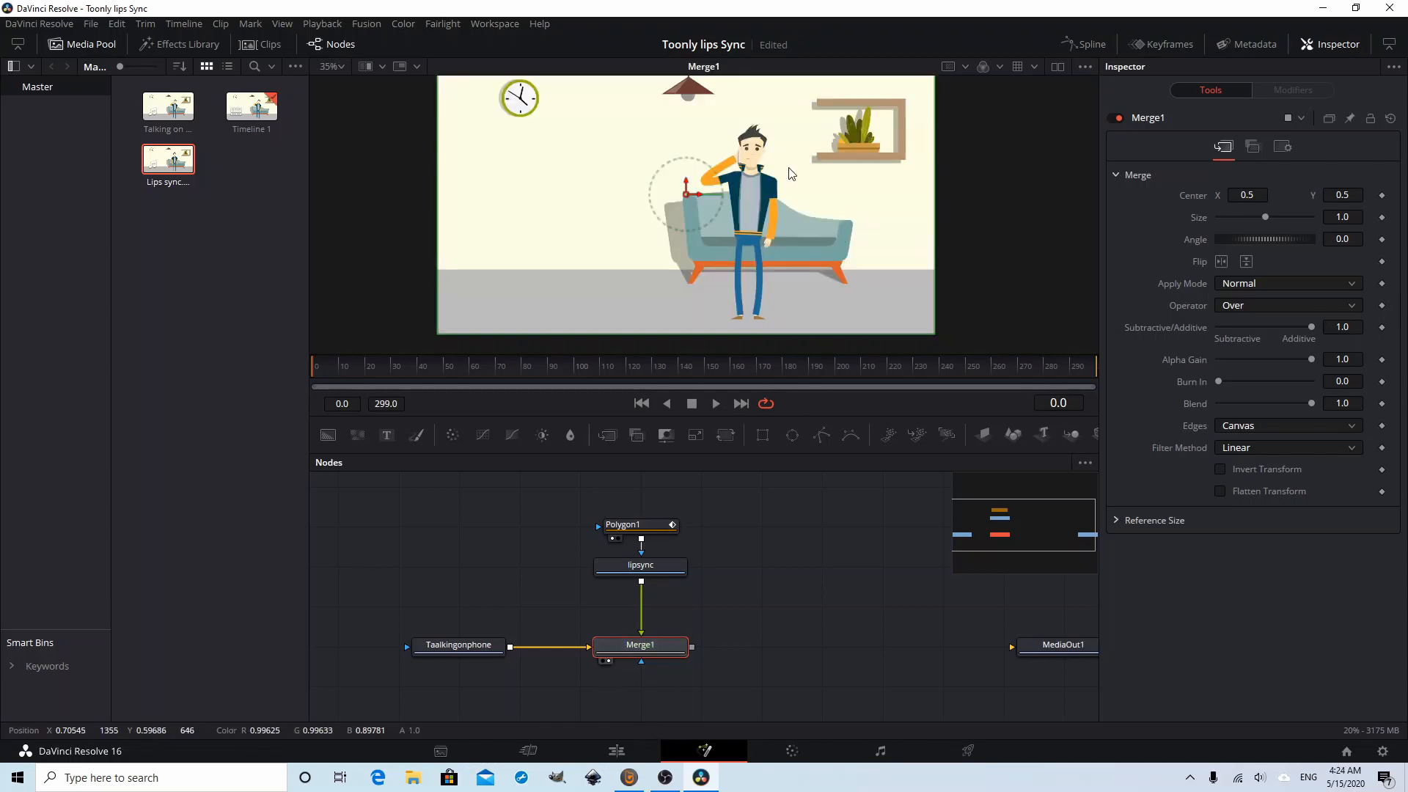
pyautogui.scroll(5, 791, 173)
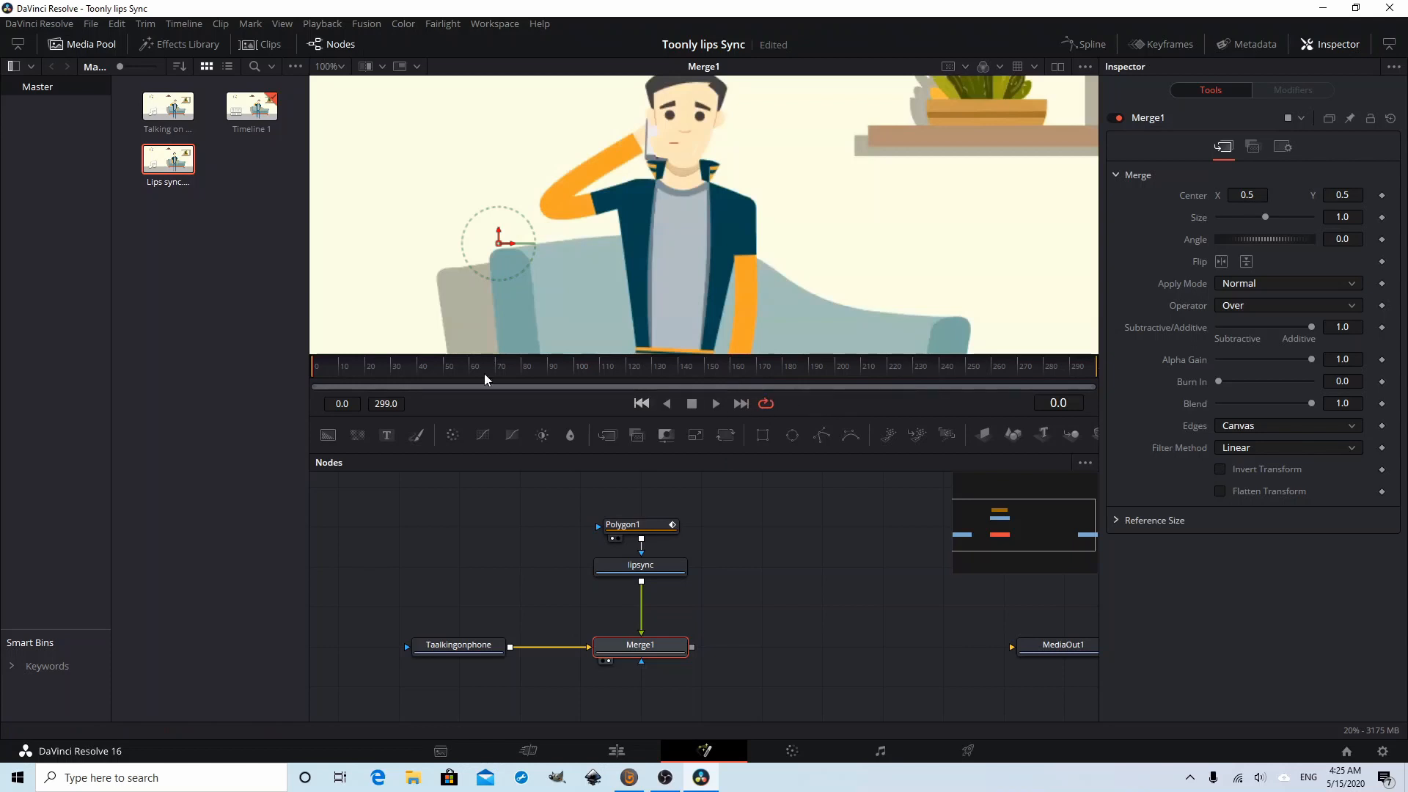
pyautogui.click(327, 367)
pyautogui.moveTo(327, 364); pyautogui.dragTo(576, 379)
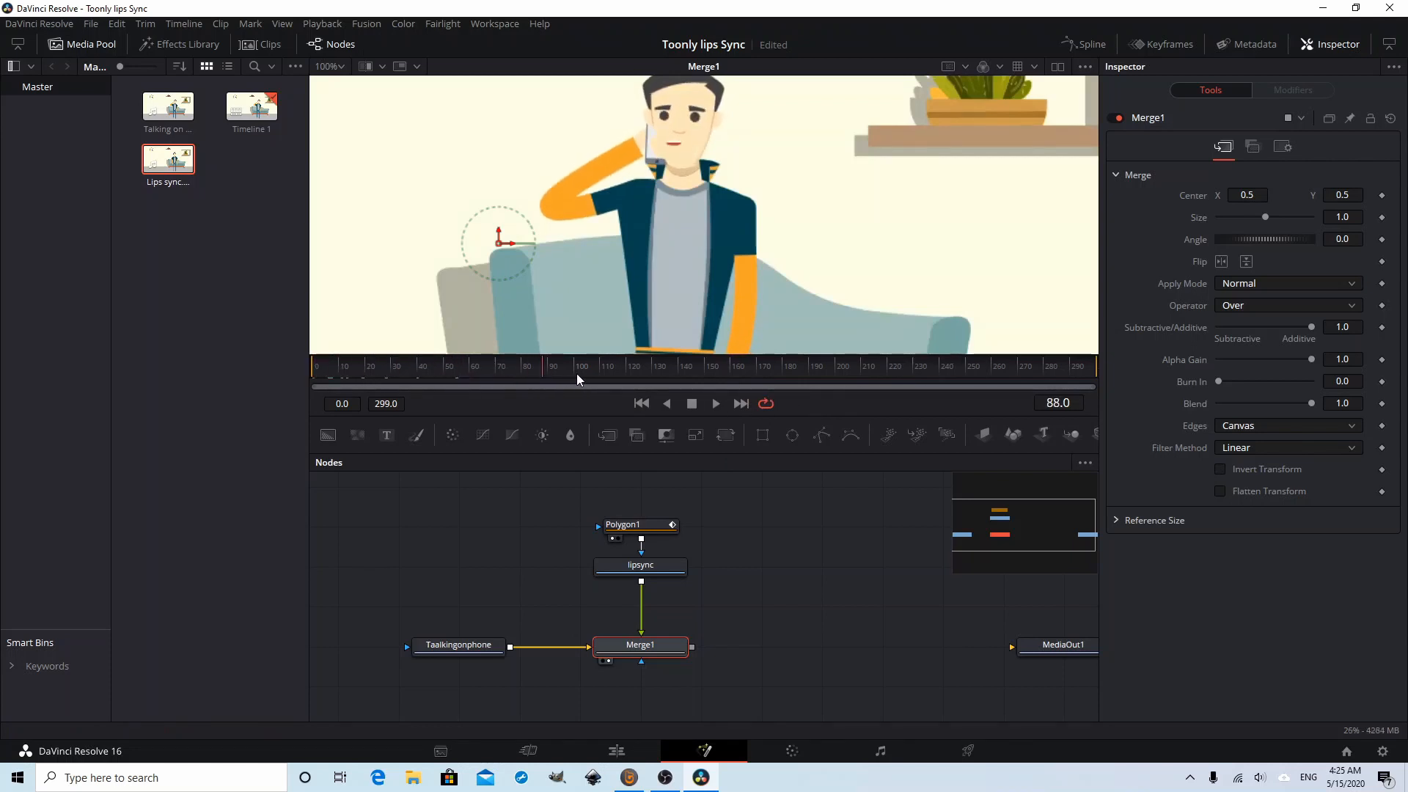
pyautogui.moveTo(666, 375); pyautogui.dragTo(479, 374)
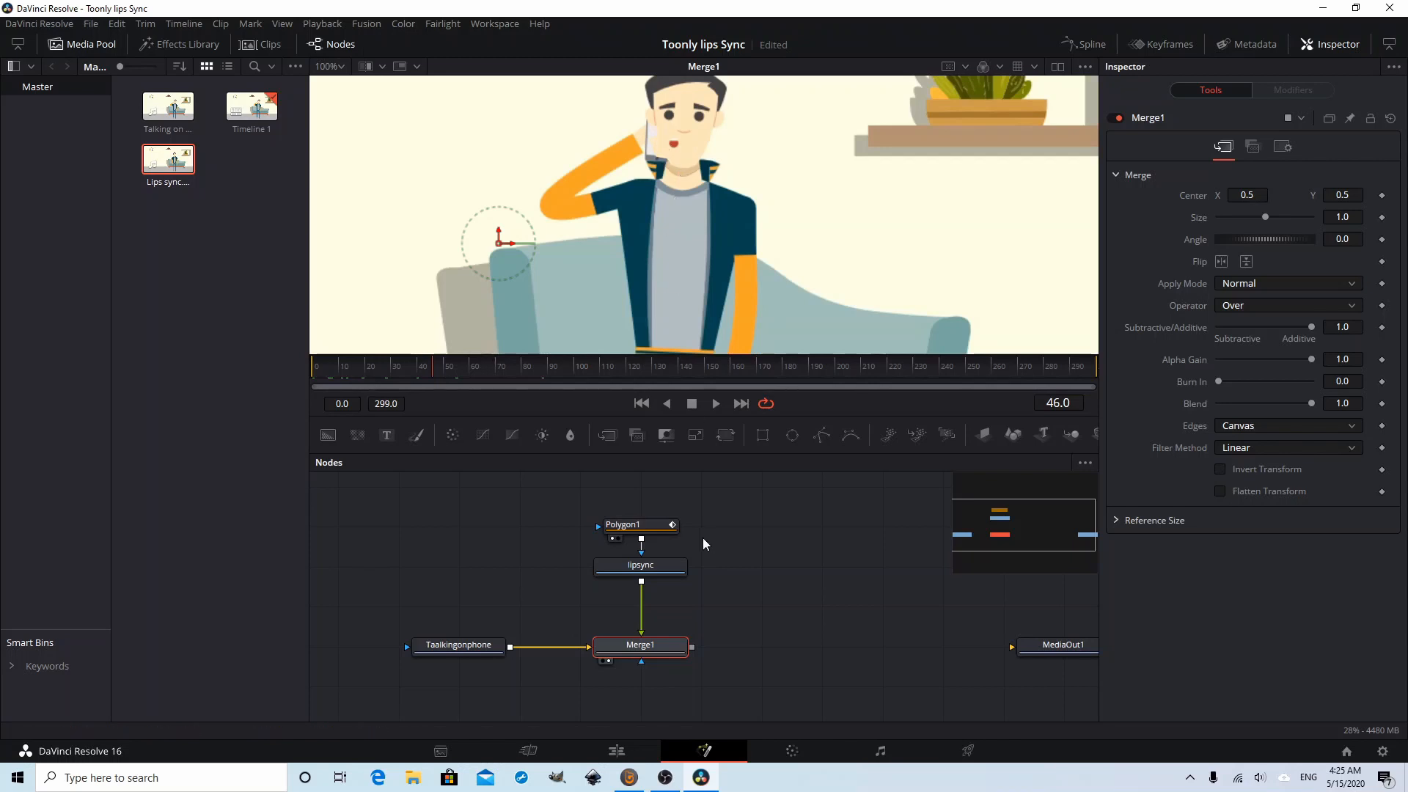
# Select the Polygon1 mask, bring the face into view, and set the current time to frame 0
pyautogui.click(650, 526)
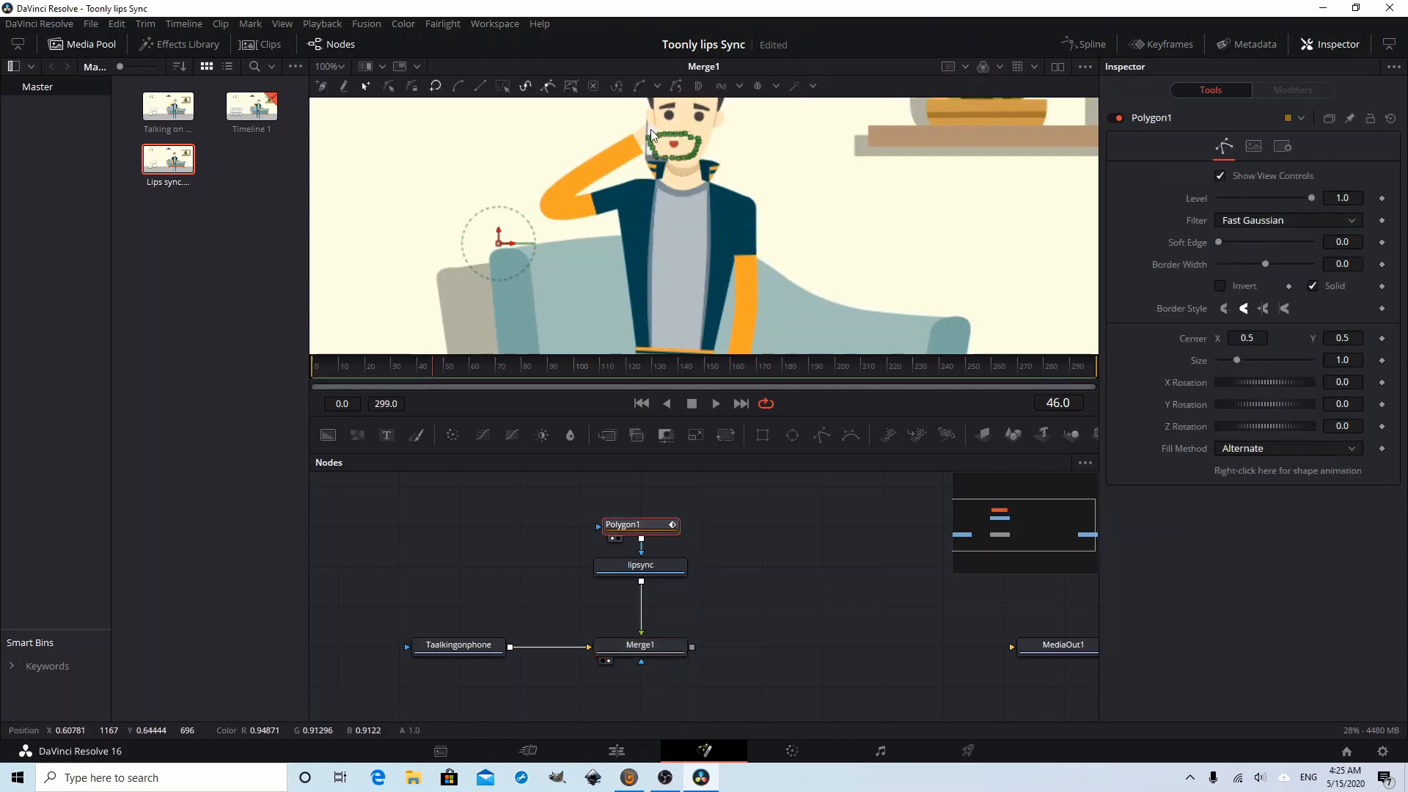
pyautogui.scroll(3, 649, 210)
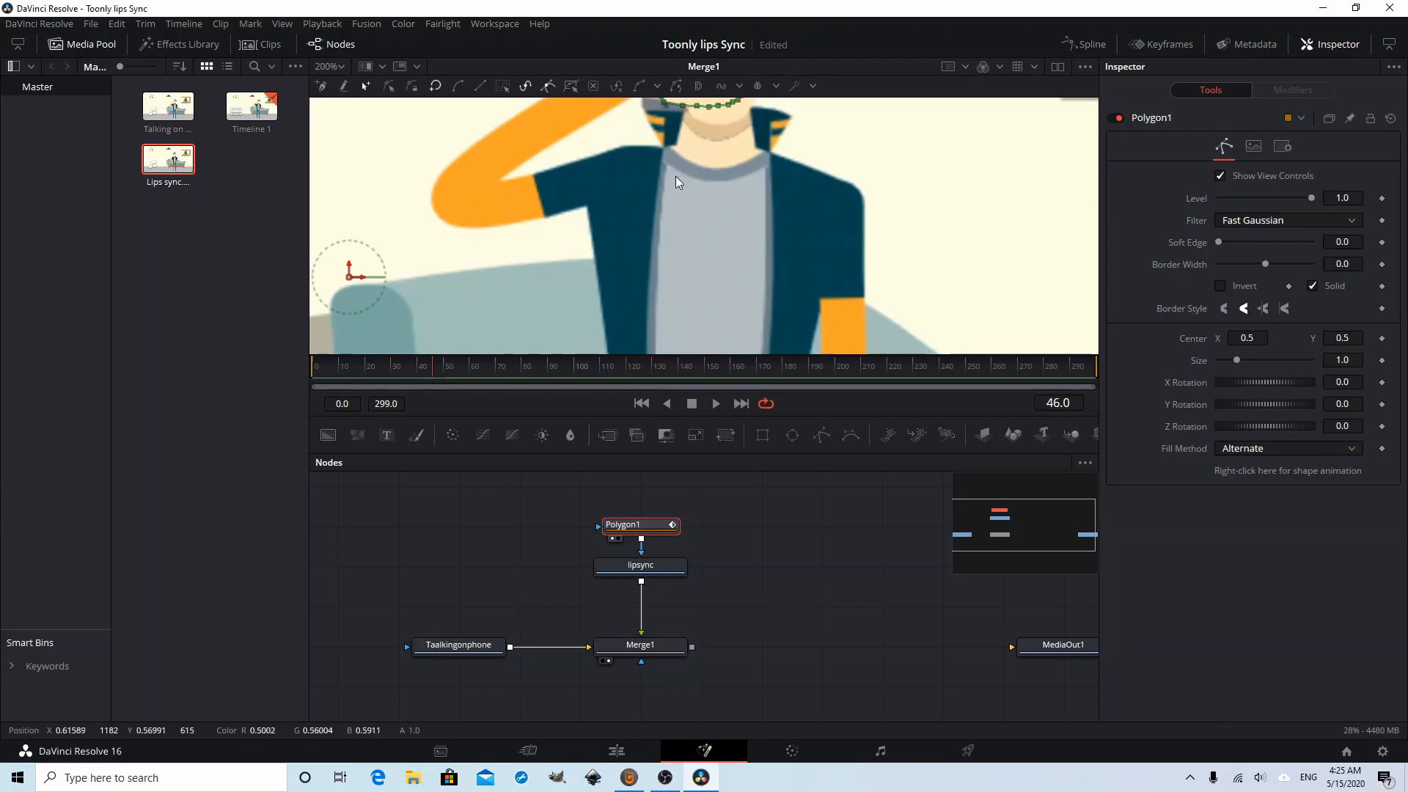
pyautogui.moveTo(676, 176); pyautogui.dragTo(703, 324)
pyautogui.hotkey('ctrl', 'a')
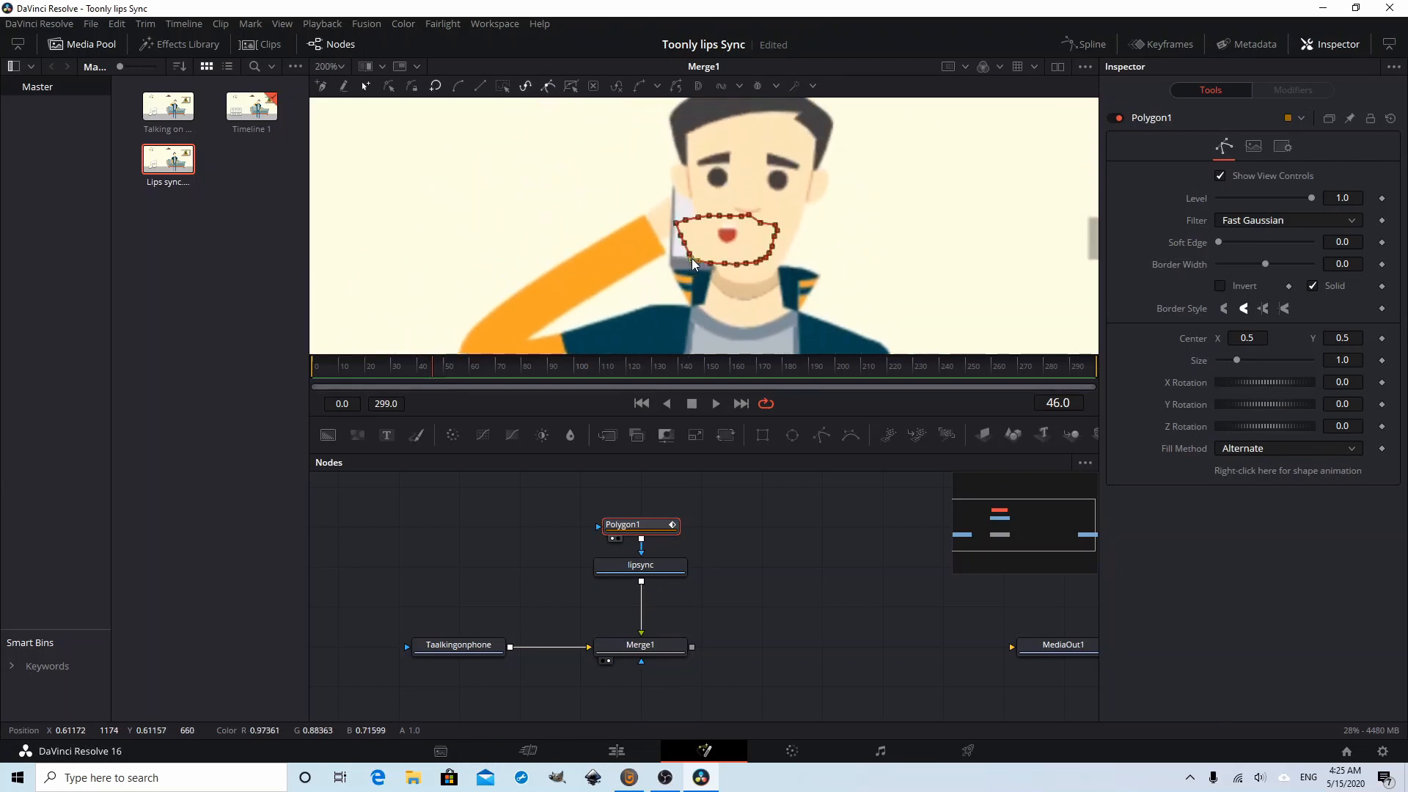
pyautogui.click(1049, 403)
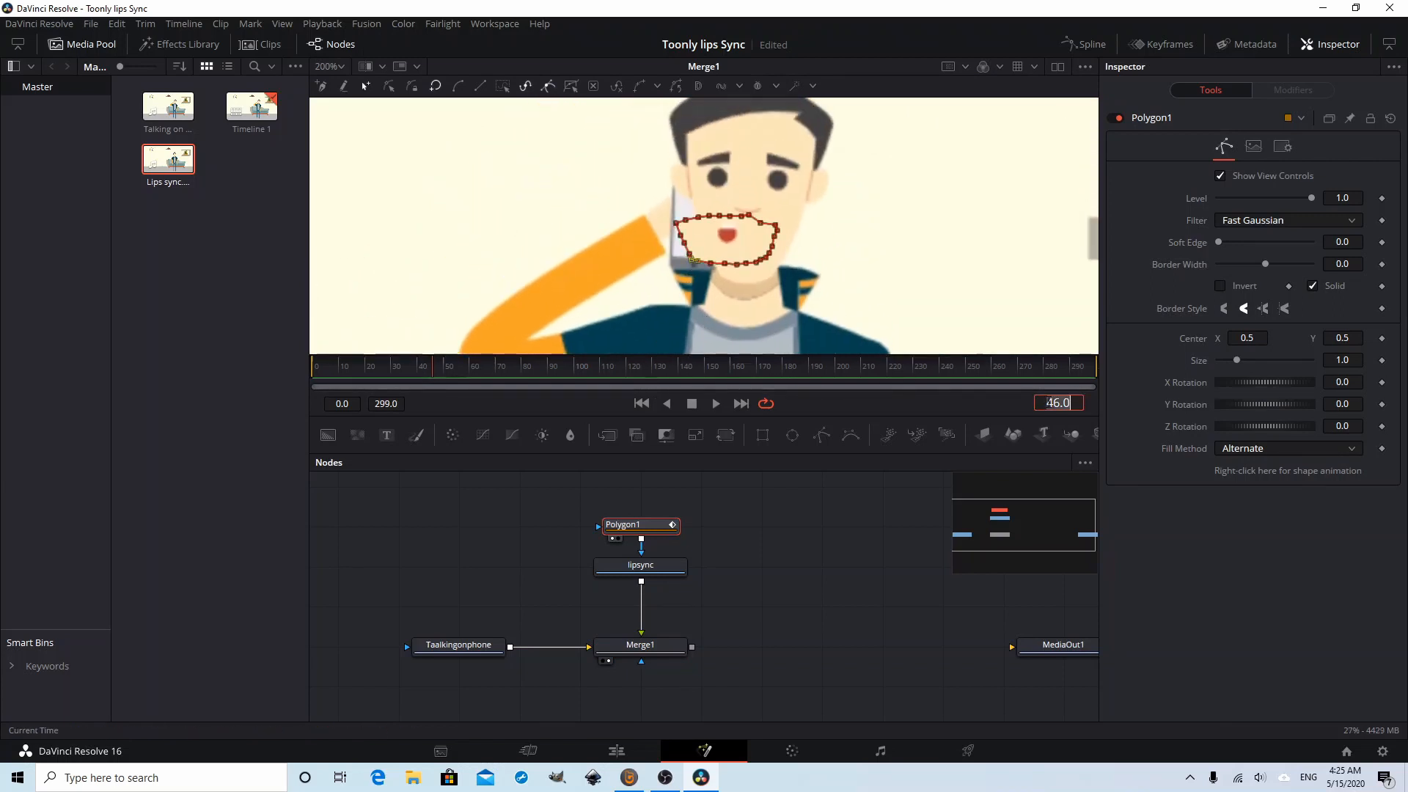
pyautogui.write('0')
pyautogui.press('Return')
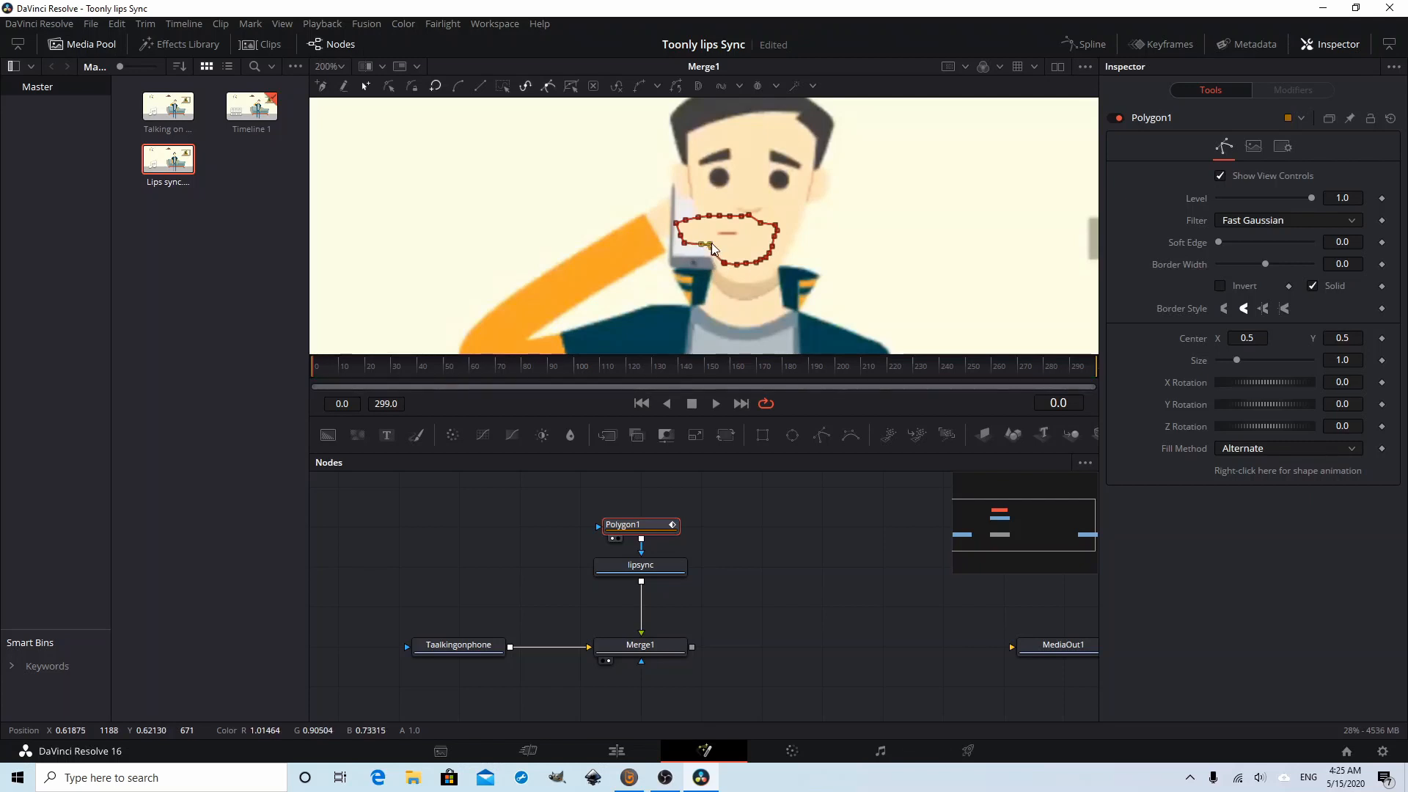
# Move the mask points on the left cheek inward off the phone, and scrub the timeline to check the mouth area
pyautogui.moveTo(684, 243)
pyautogui.mouseDown()
pyautogui.moveTo(704, 229)
pyautogui.moveTo(685, 224)
pyautogui.mouseUp()
pyautogui.click(681, 233)
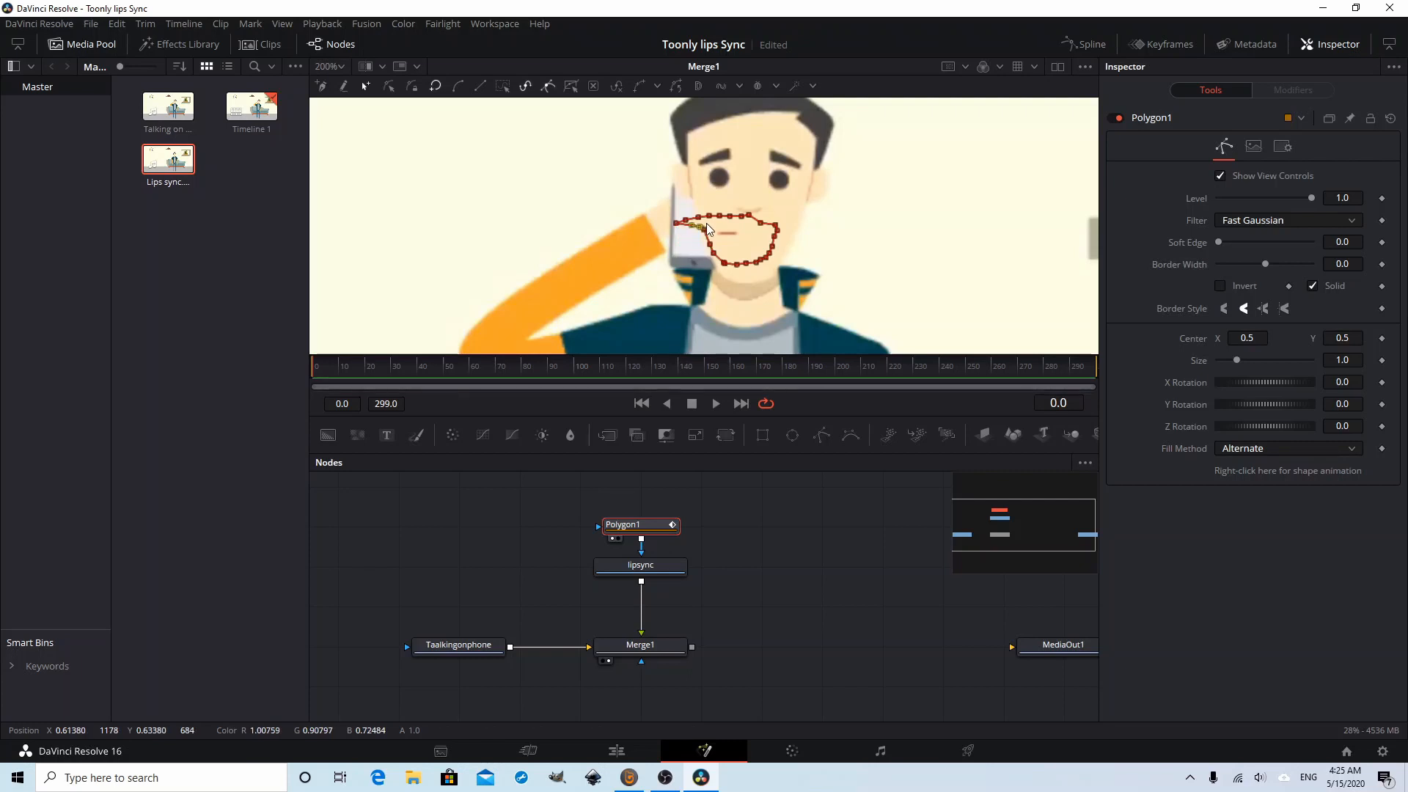
pyautogui.click(677, 222)
pyautogui.moveTo(678, 221); pyautogui.dragTo(750, 220)
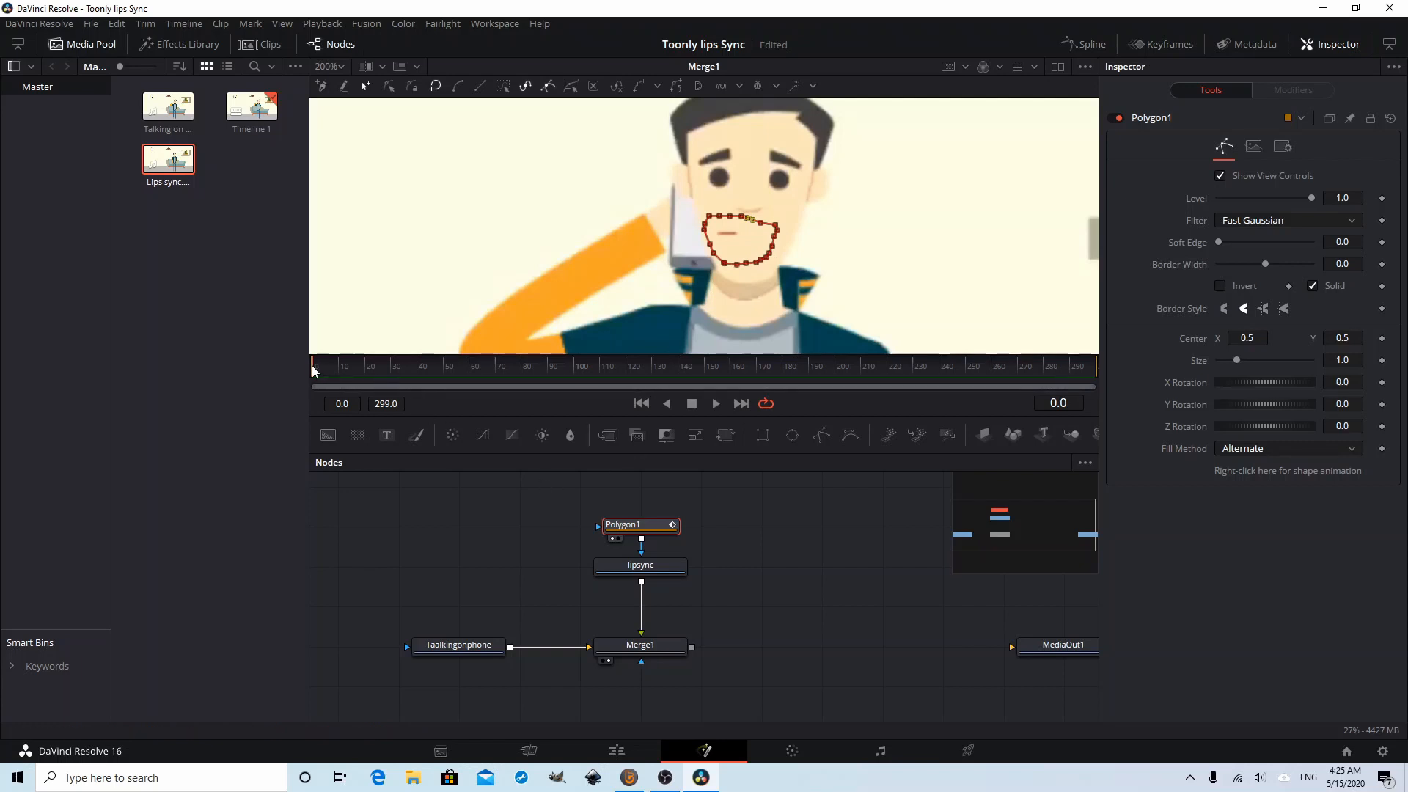
pyautogui.moveTo(311, 365); pyautogui.dragTo(812, 371)
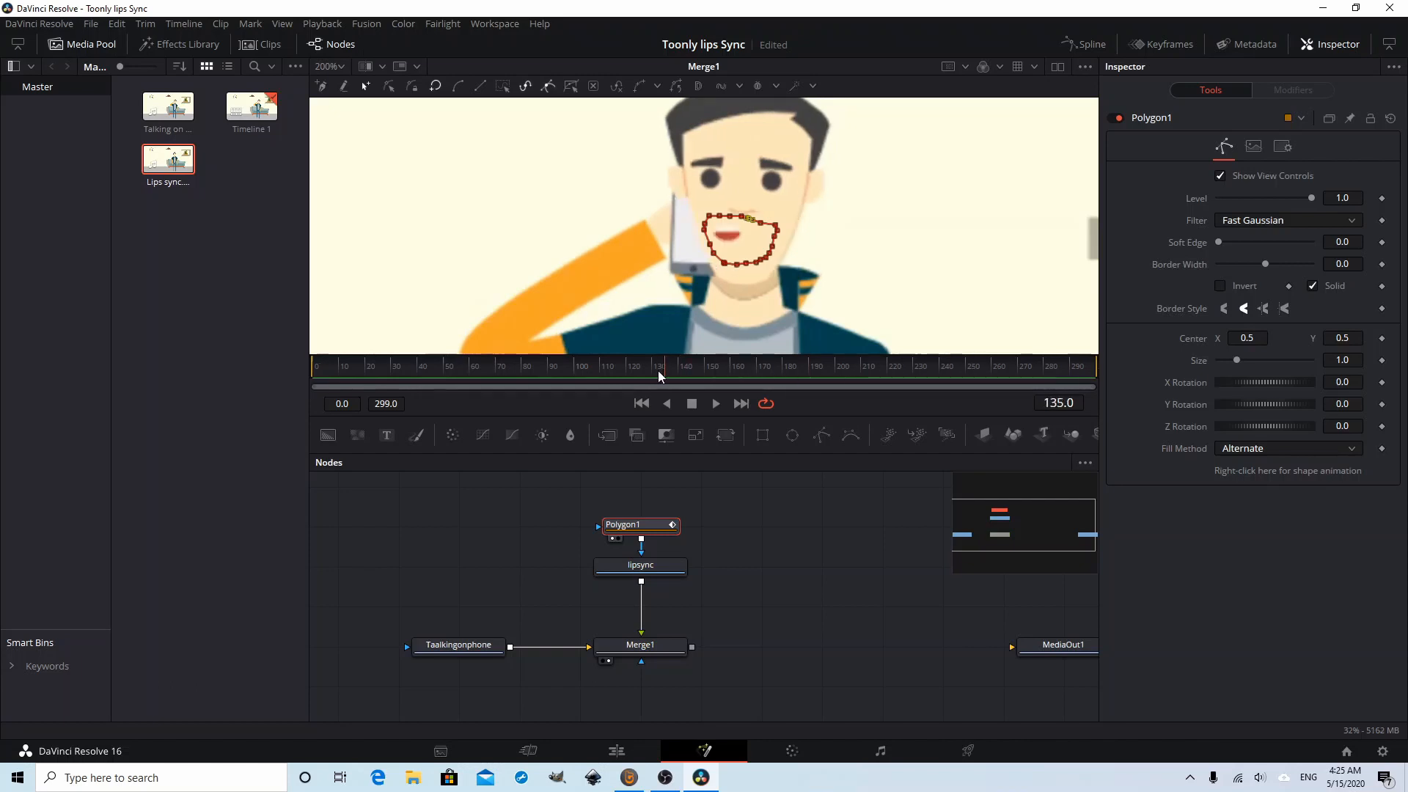
pyautogui.moveTo(658, 371); pyautogui.dragTo(282, 359)
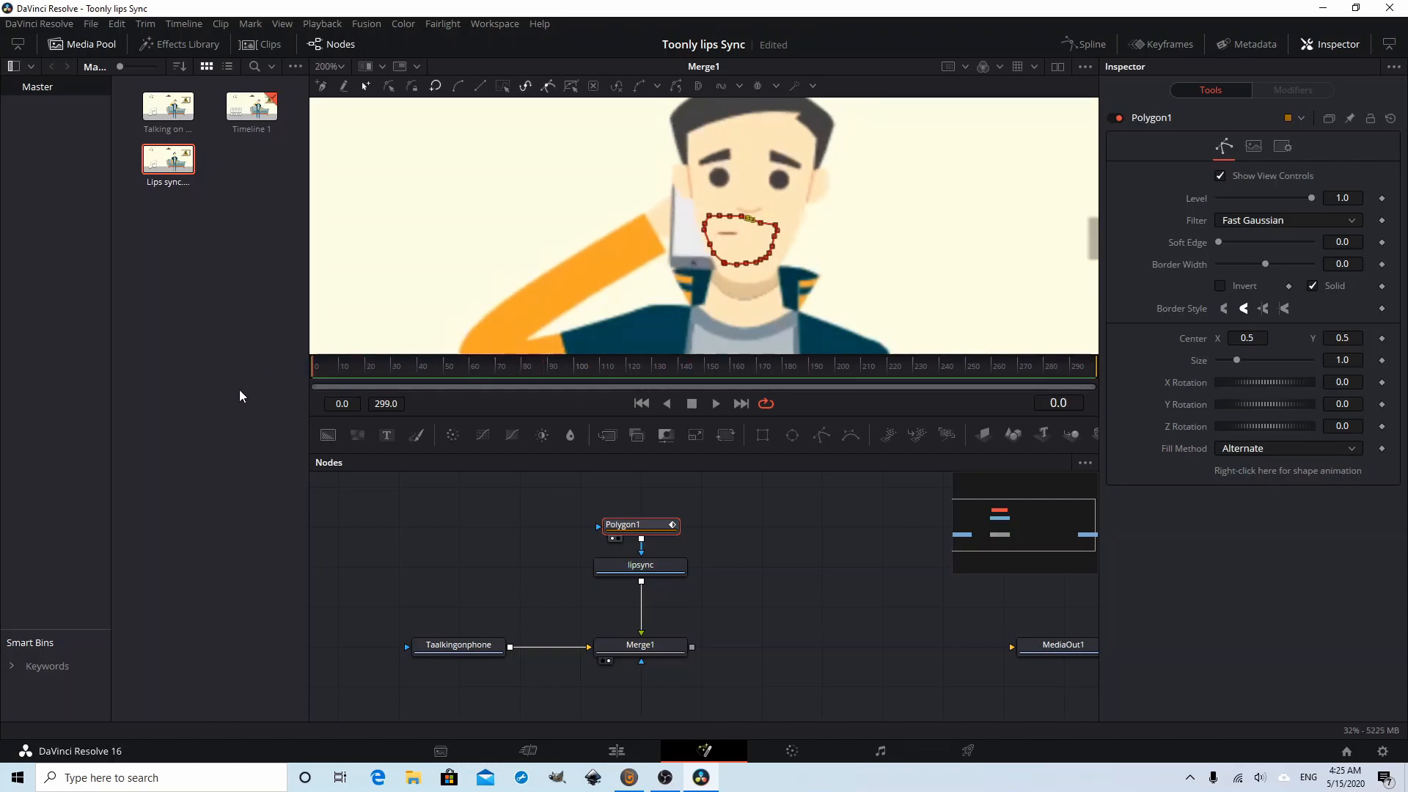
pyautogui.click(636, 564)
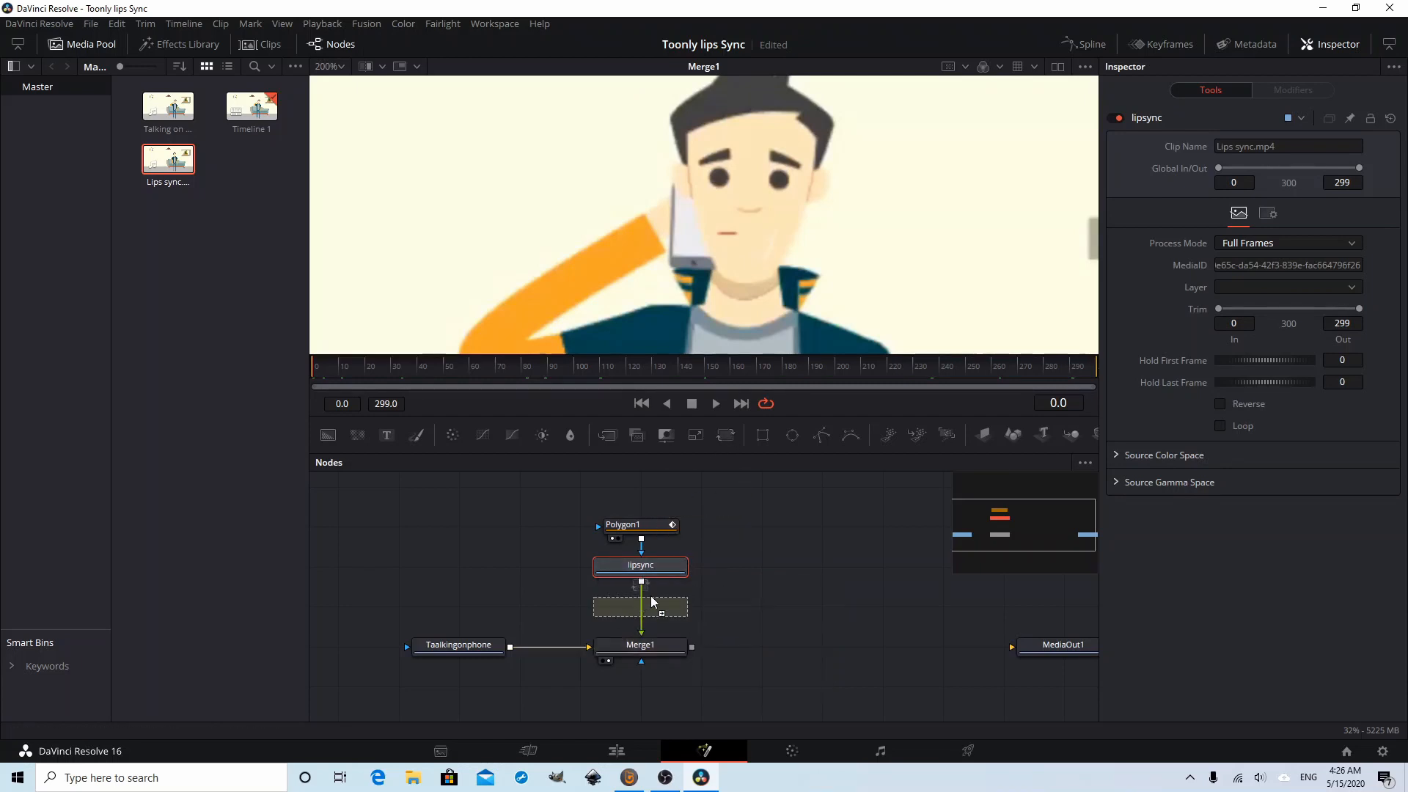
pyautogui.click(767, 578)
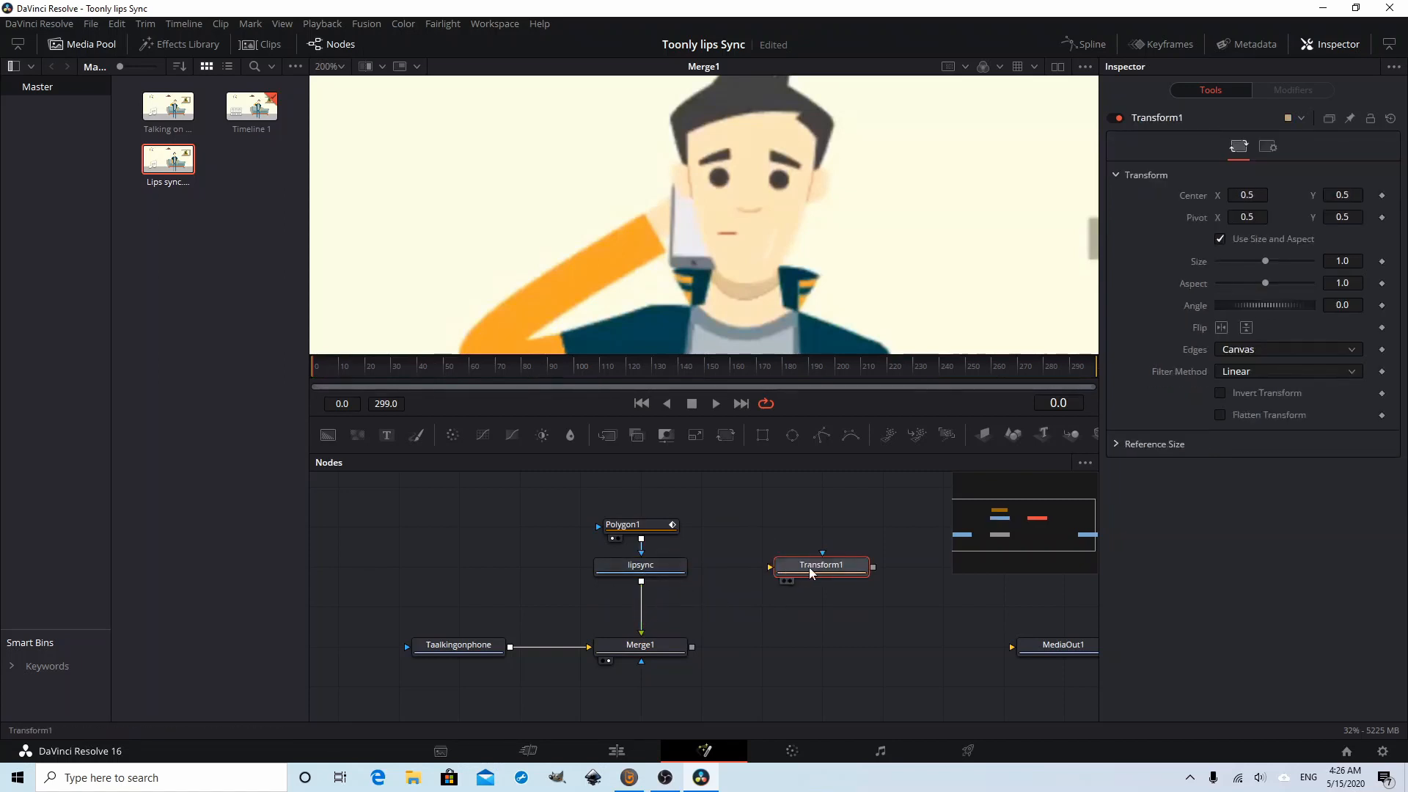
pyautogui.press('Delete')
# Insert a Transform node between lipsync and Merge1
pyautogui.click(664, 576)
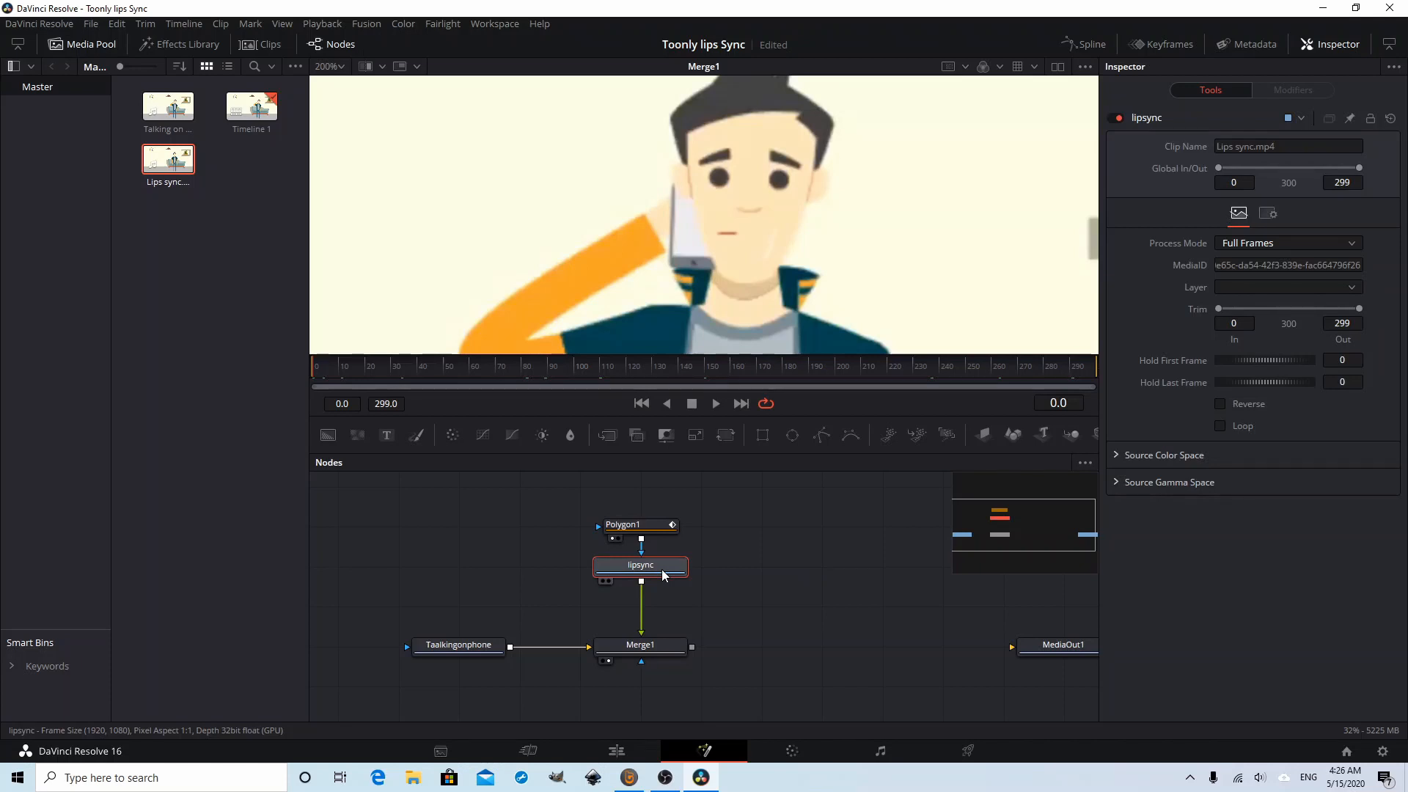
pyautogui.click(720, 436)
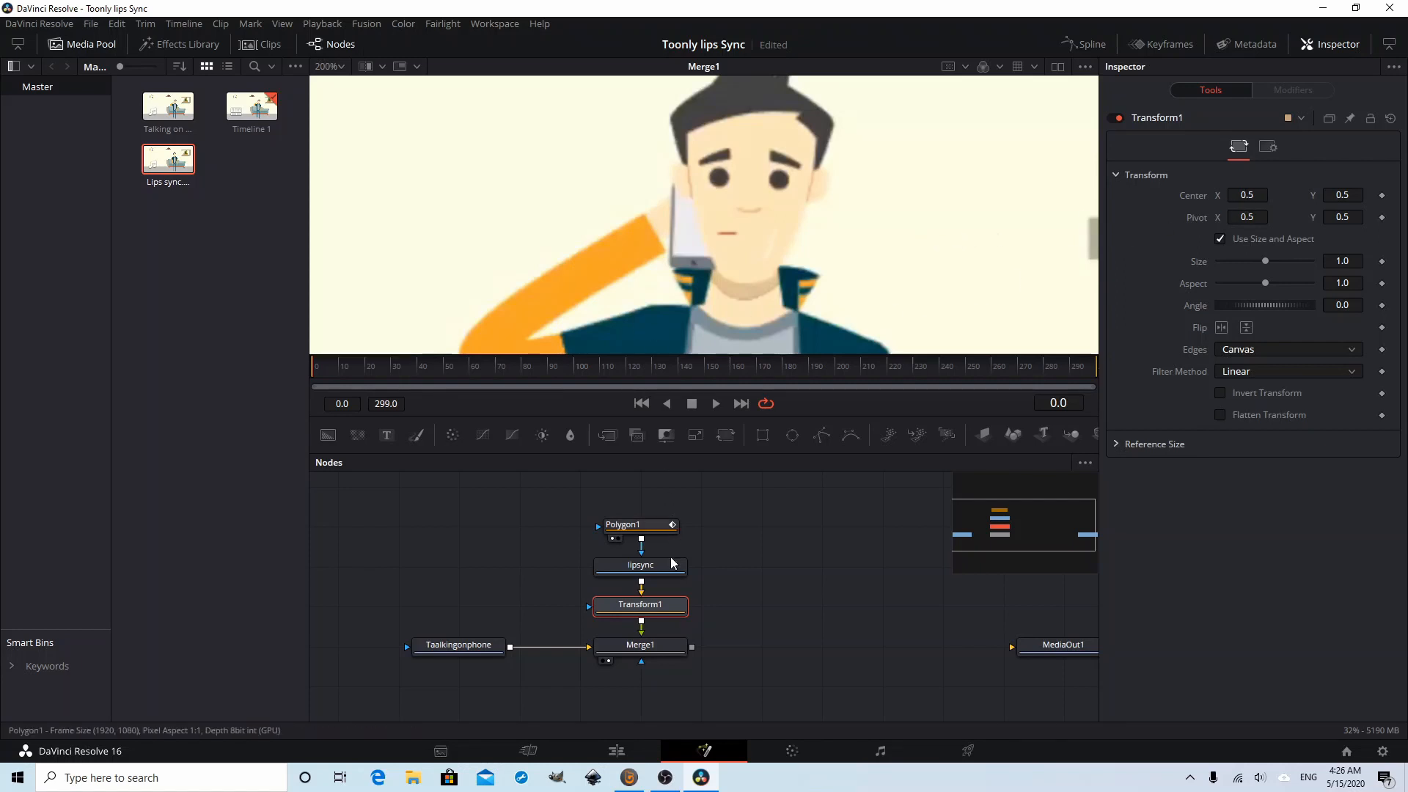
# Try Center X values of 0.6 and 0.51 on Transform1 to shift the masked mouth sideways
pyautogui.click(1247, 195)
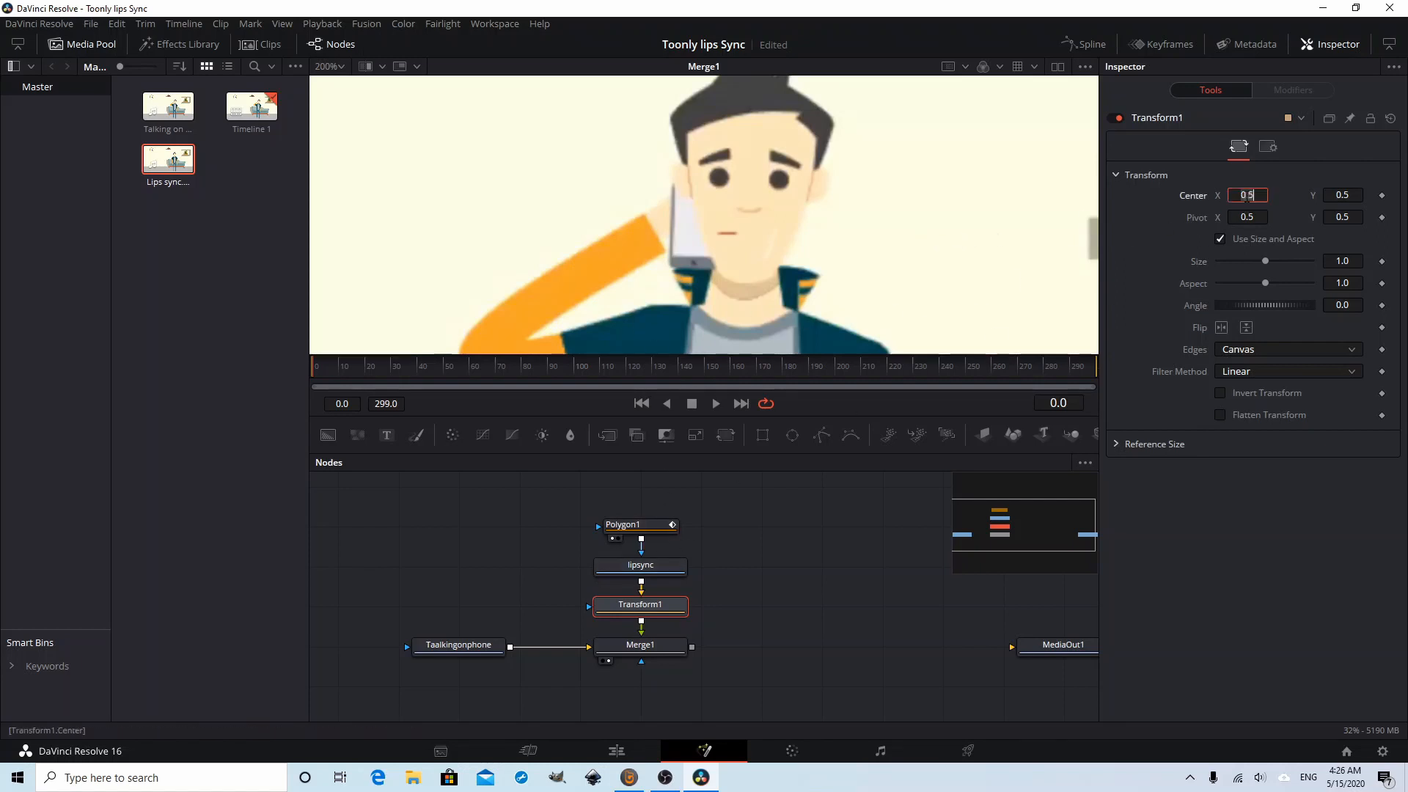
pyautogui.press('BackSpace')
pyautogui.write('6')
pyautogui.press('Return')
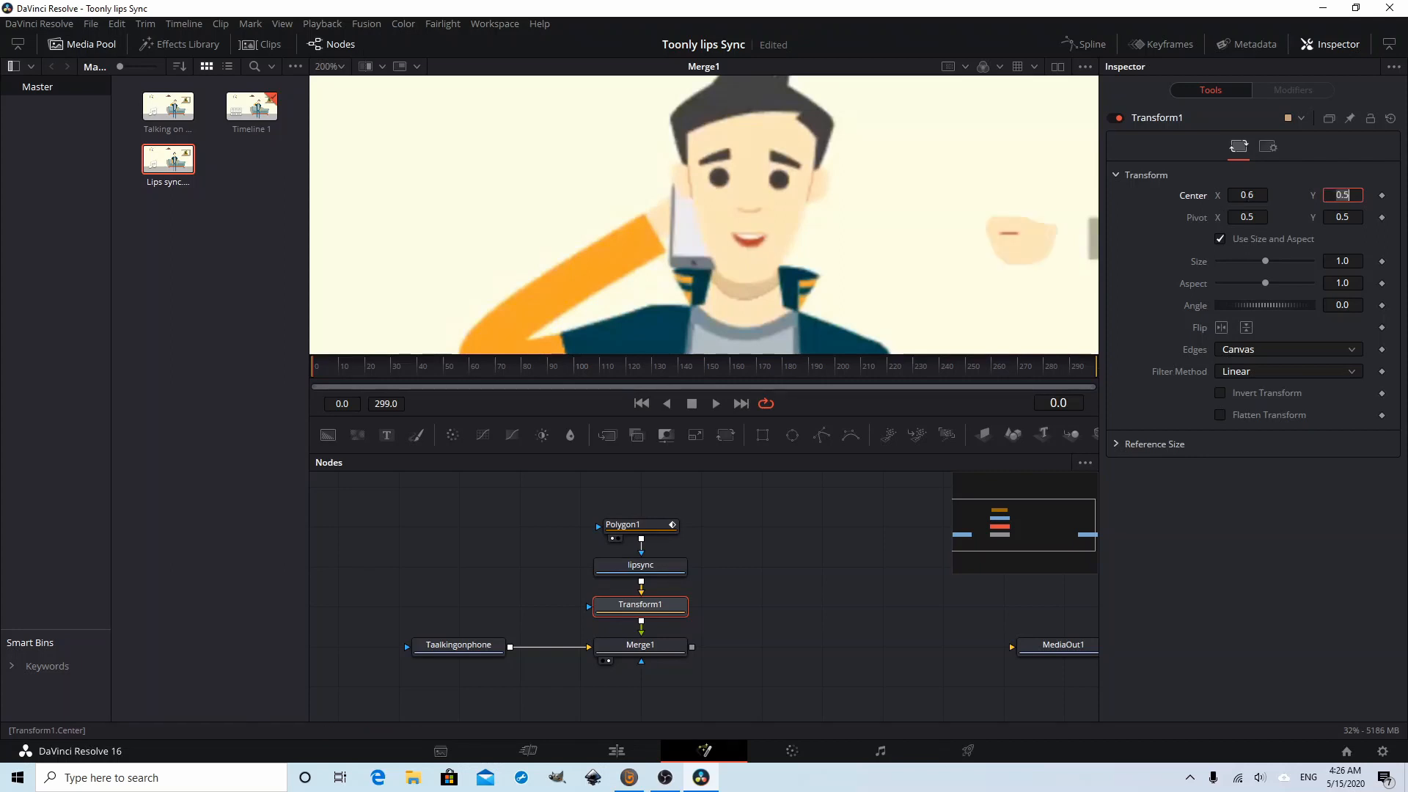
pyautogui.press('BackSpace')
pyautogui.write('51')
pyautogui.press('Tab')
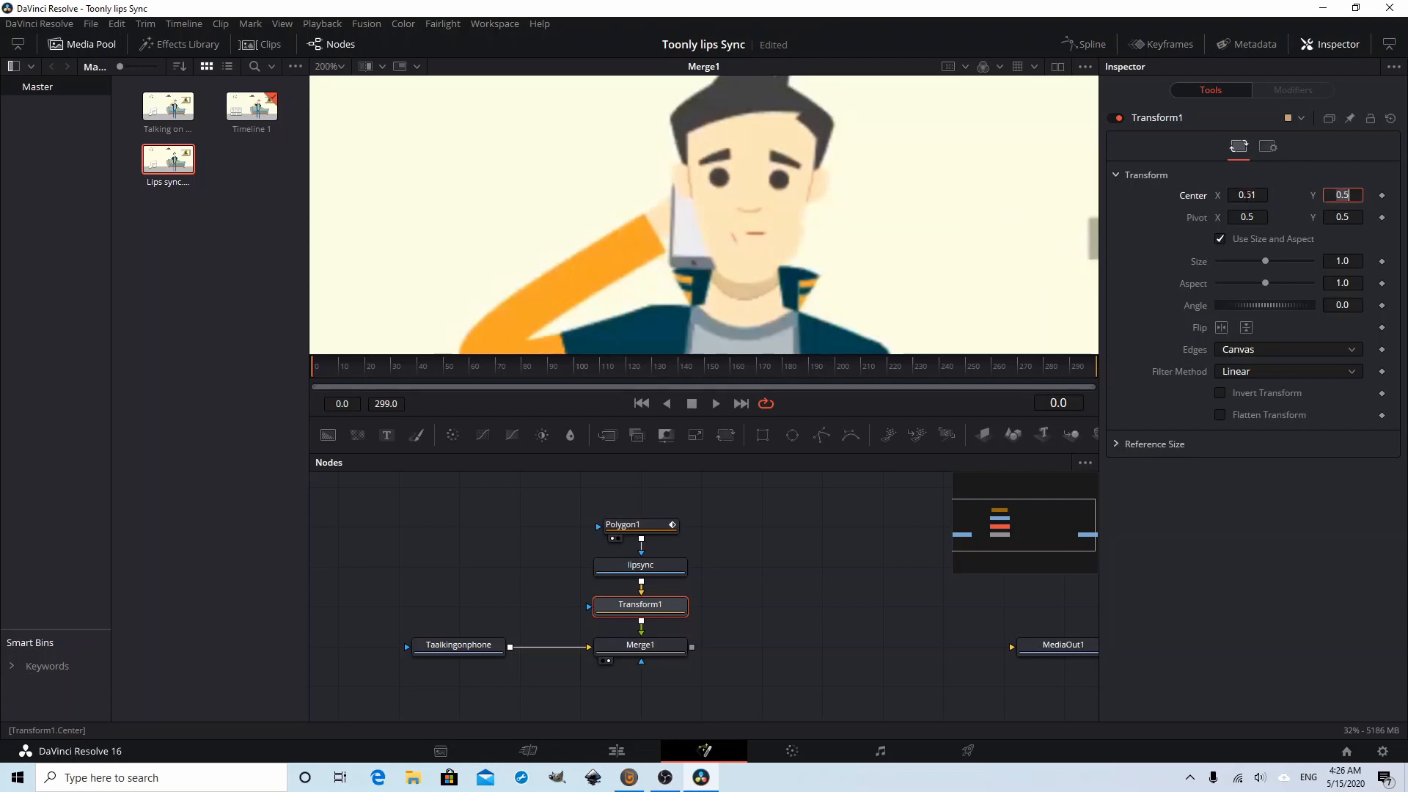
# Set Transform1's Center X to 0.505 and scrub through the timeline to check the mouth position
pyautogui.click(1247, 195)
pyautogui.press('BackSpace')
pyautogui.write('05')
pyautogui.press('Tab')
pyautogui.moveTo(314, 367); pyautogui.dragTo(1005, 375)
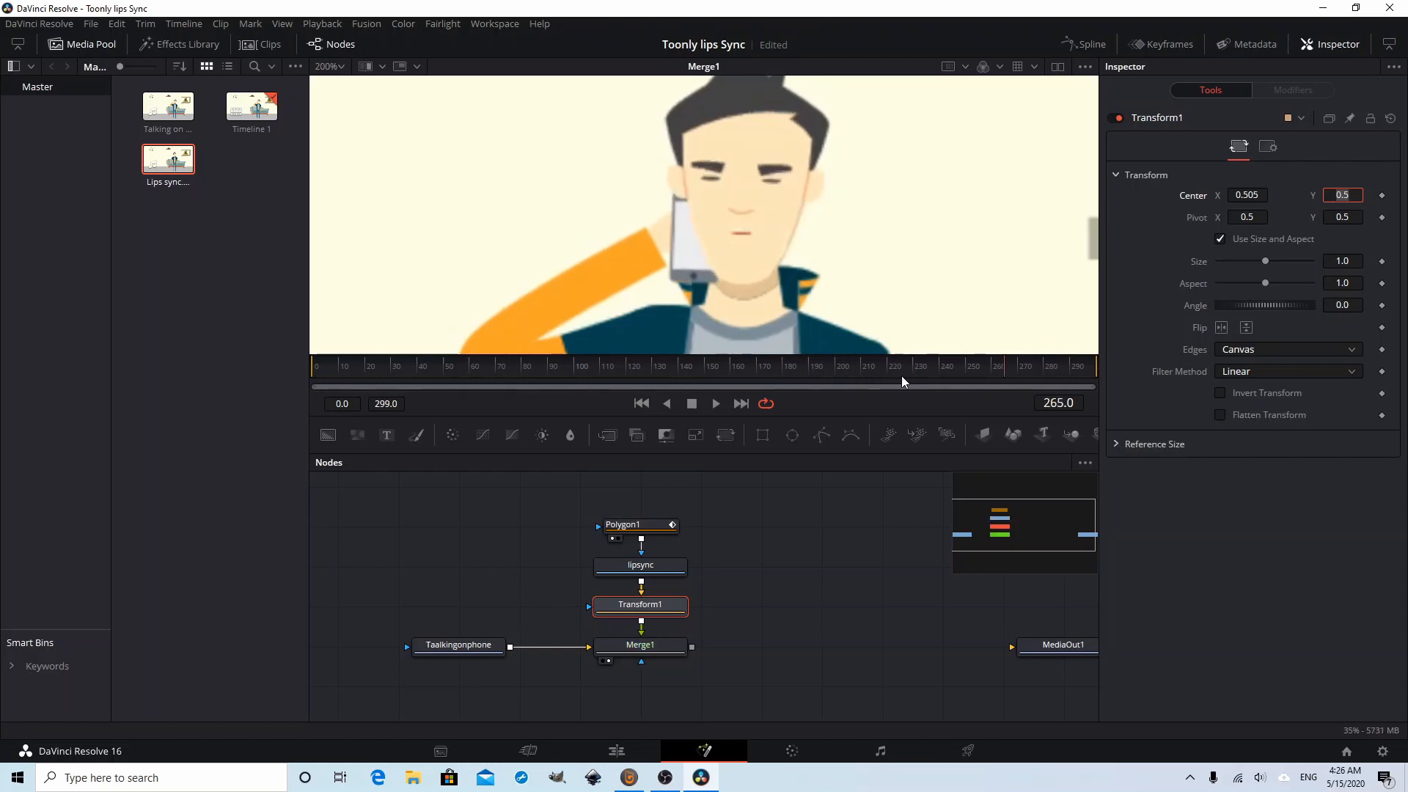
# Move the playhead back to the start of the timeline and connect Merge1's output to MediaOut1 in Fusion
pyautogui.moveTo(902, 380); pyautogui.dragTo(780, 361)
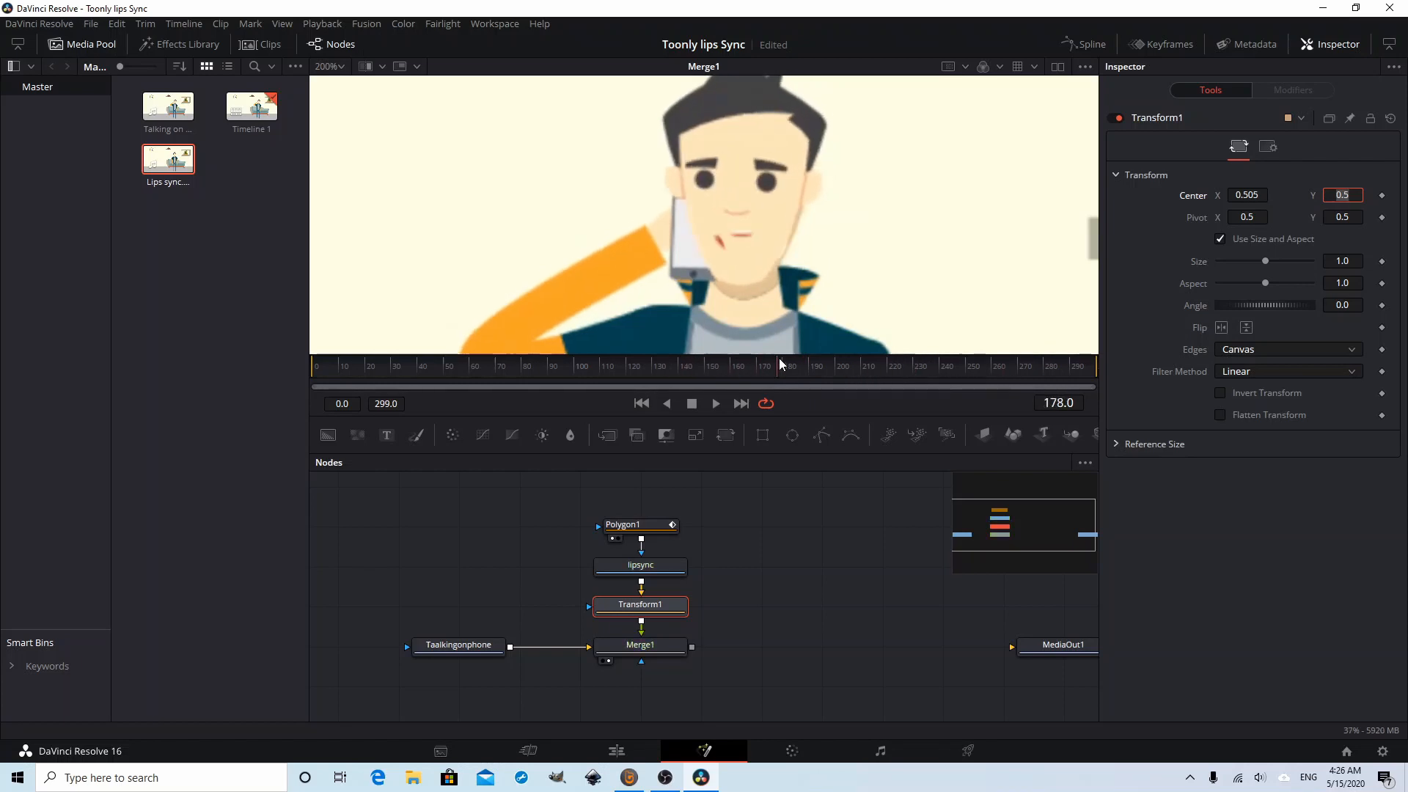
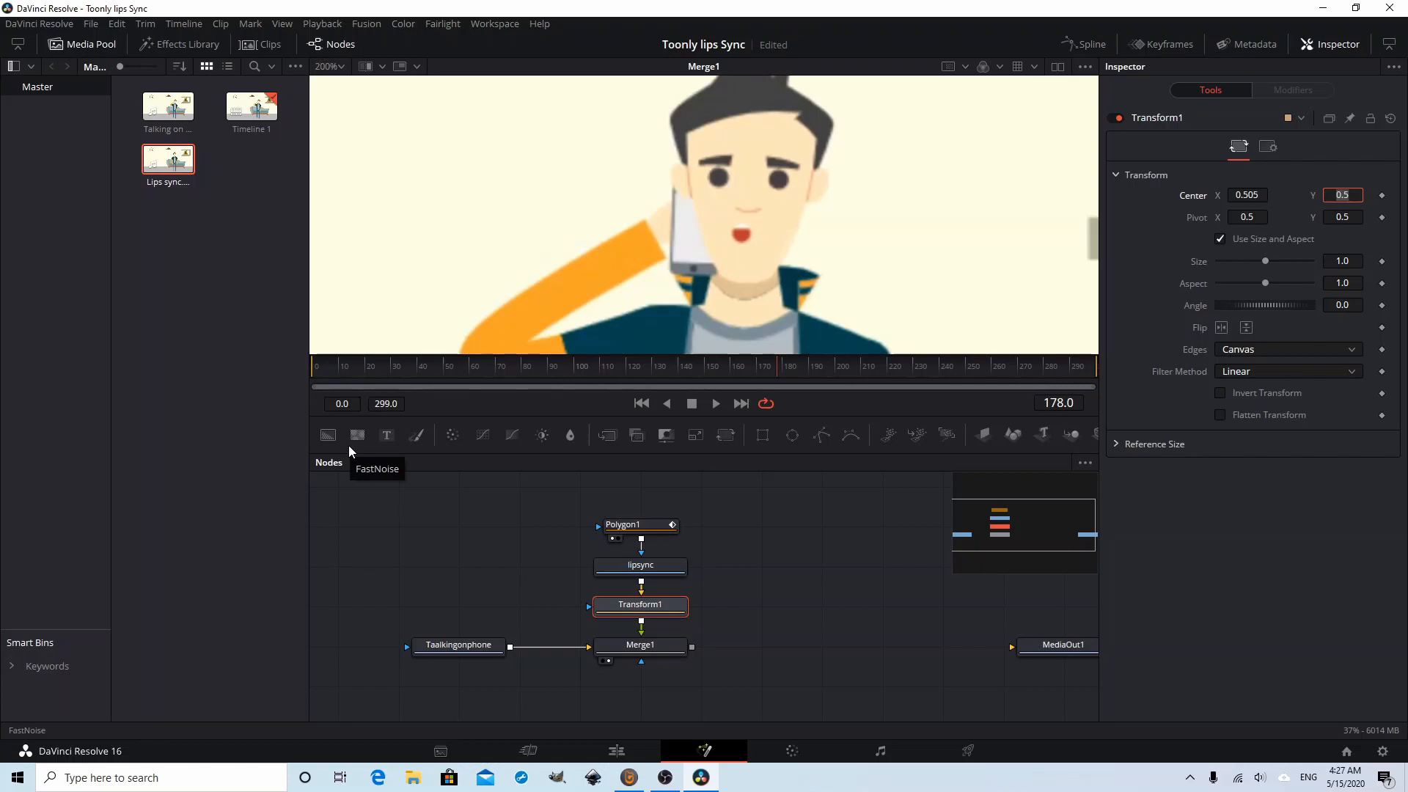
pyautogui.click(628, 752)
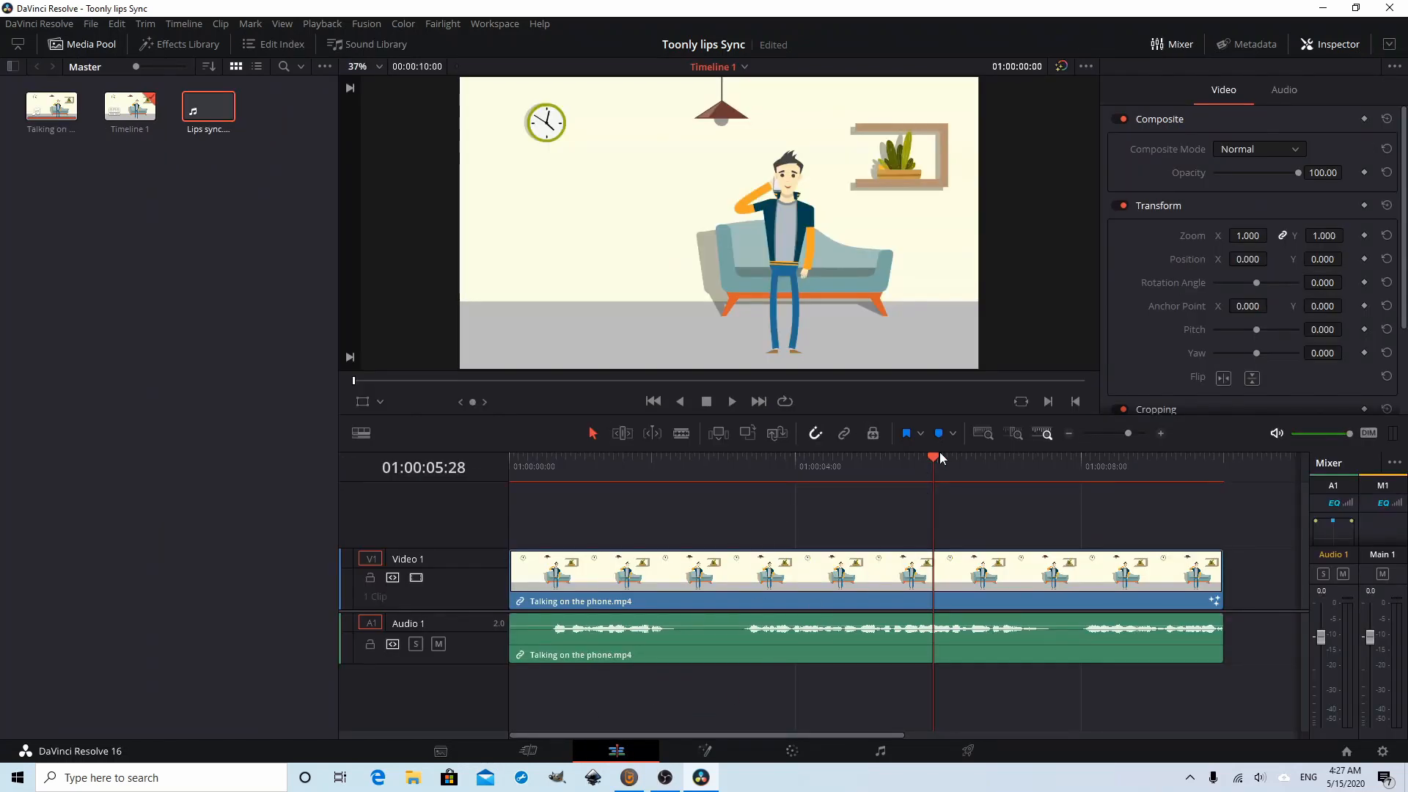
pyautogui.moveTo(939, 455); pyautogui.dragTo(513, 462)
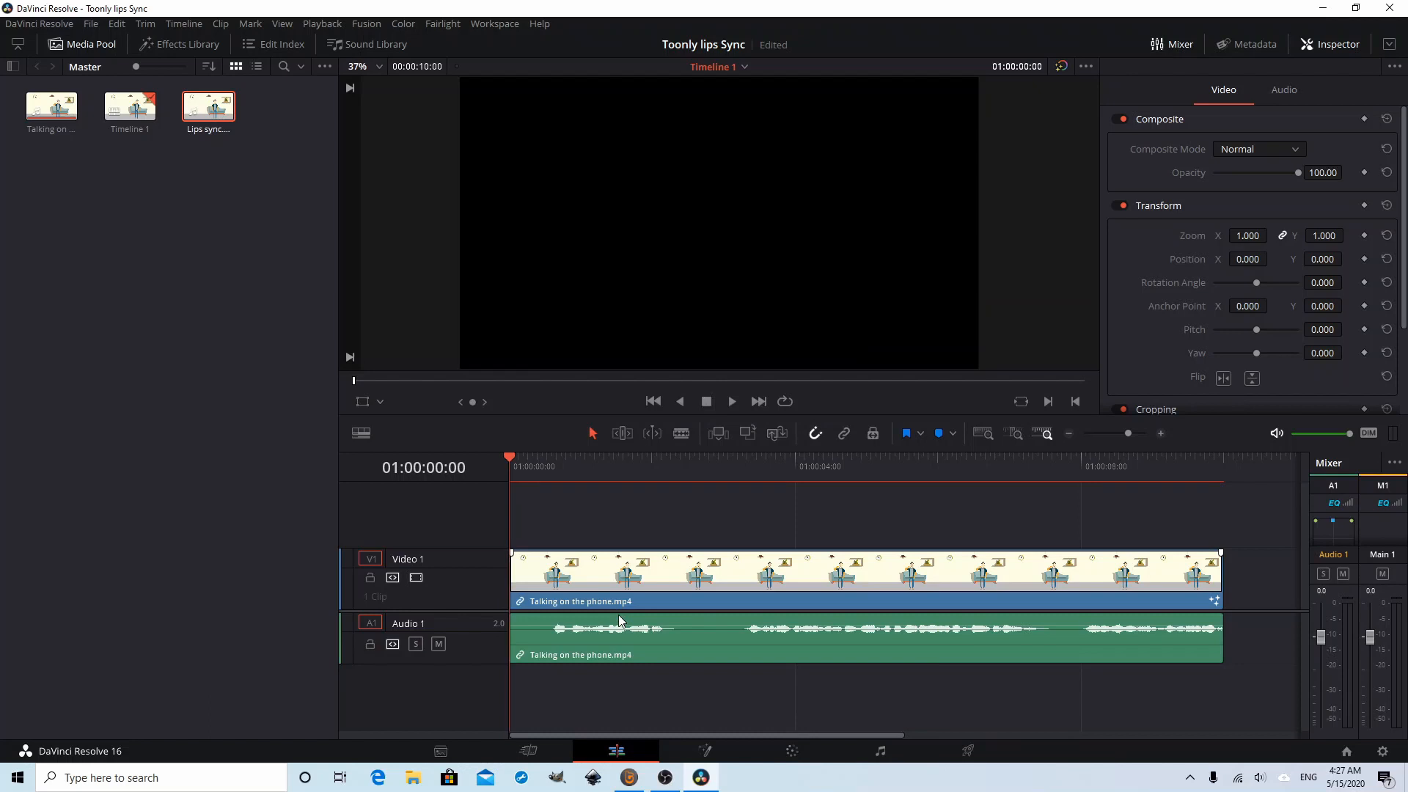
pyautogui.click(705, 750)
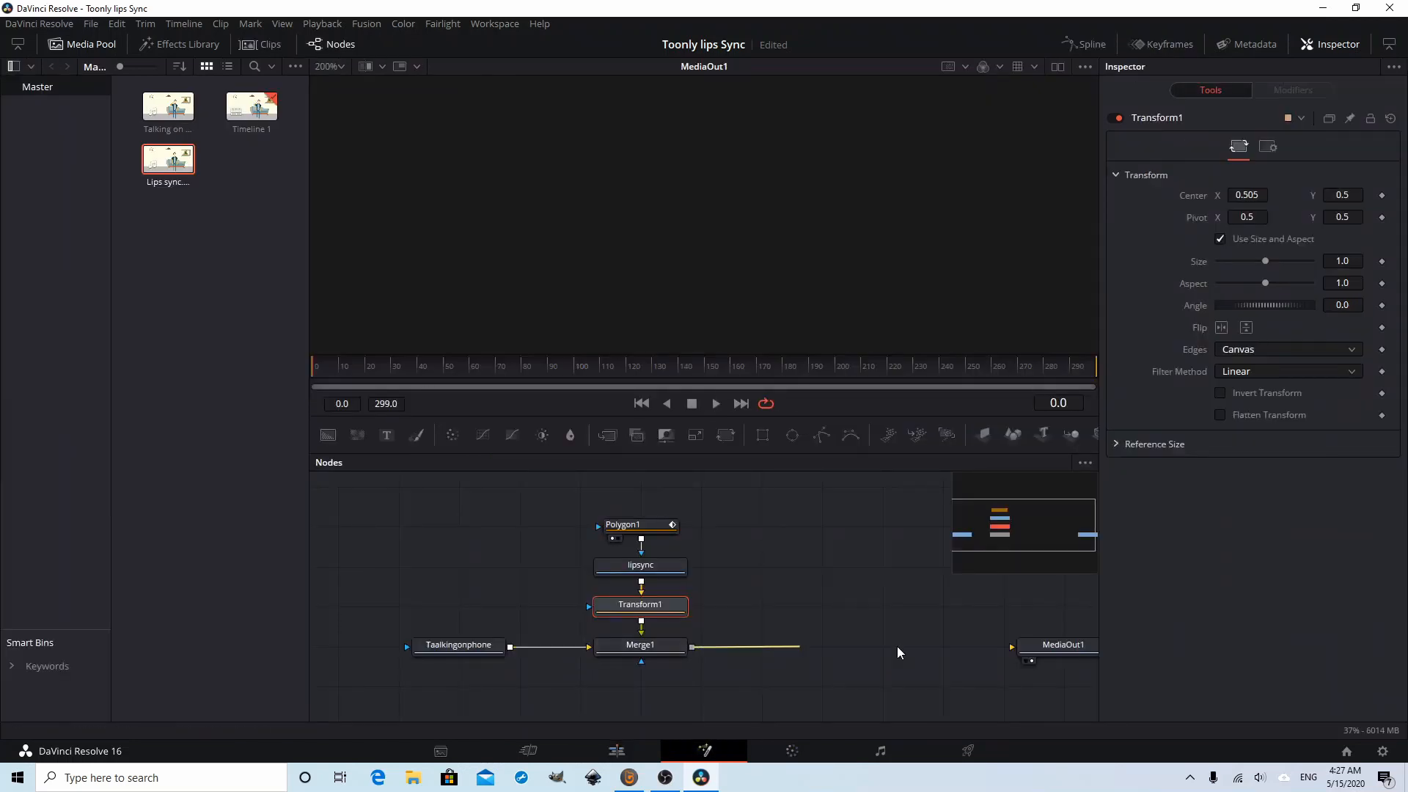
pyautogui.moveTo(897, 653); pyautogui.dragTo(1013, 646)
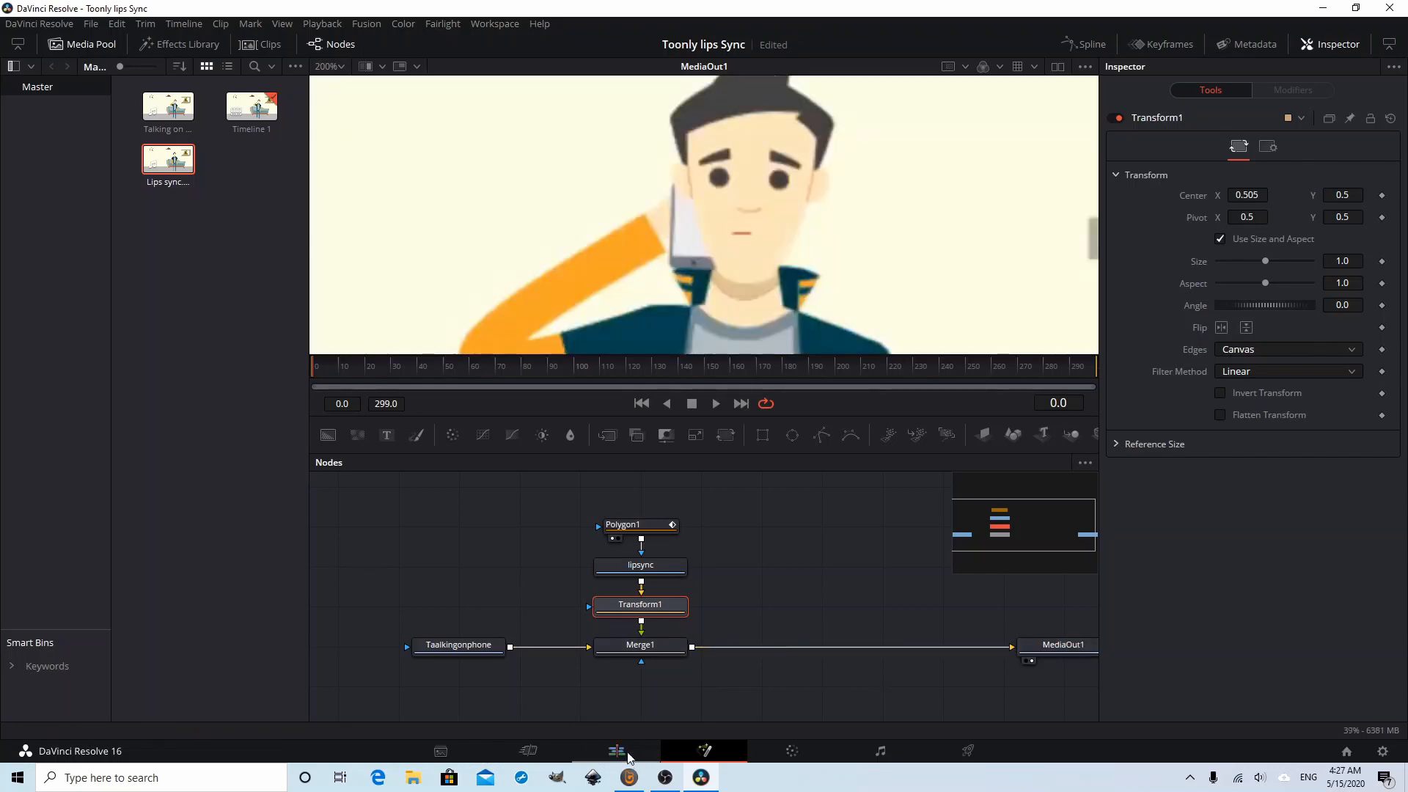
# Play the composited clip from the start of the Edit timeline and save the project
pyautogui.click(628, 757)
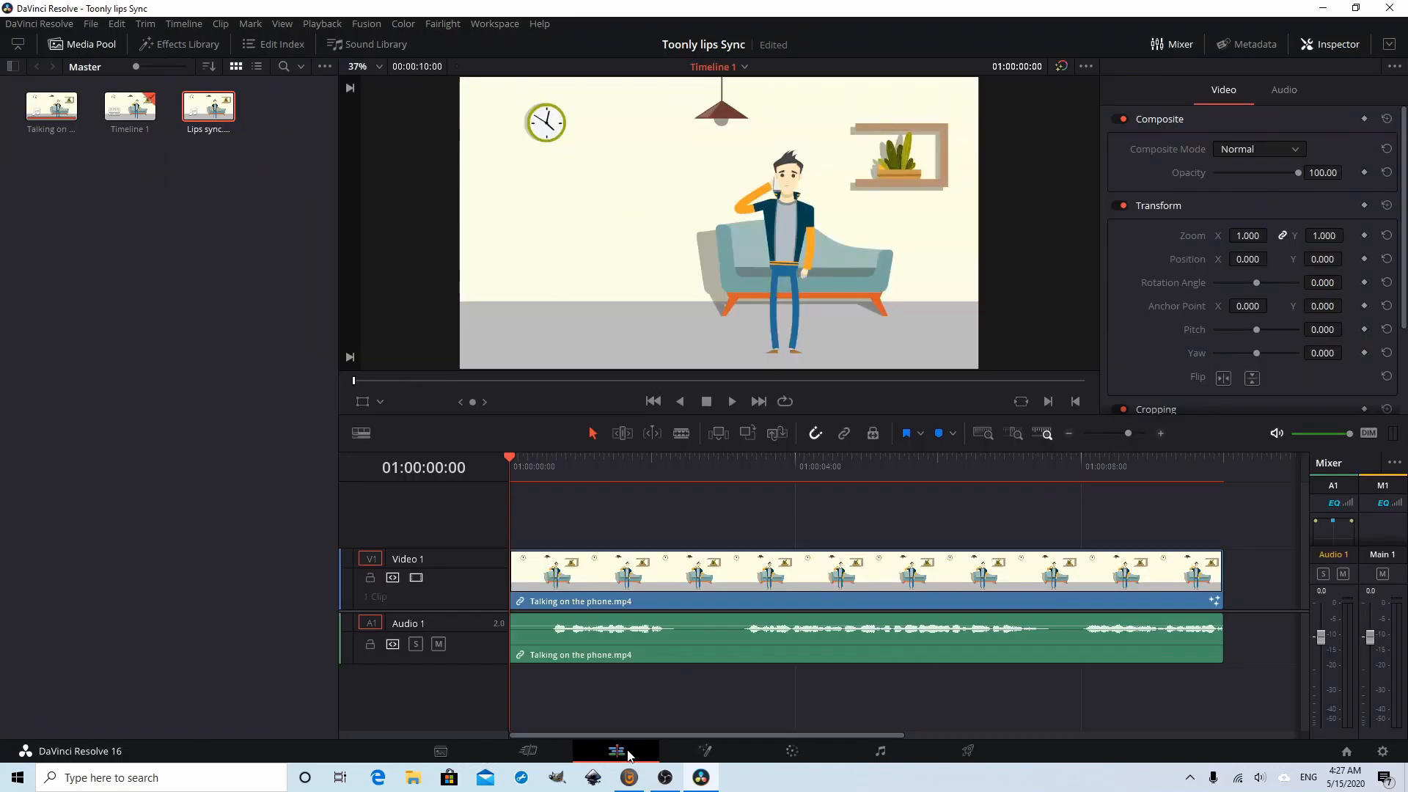
pyautogui.press('space')
pyautogui.click(707, 402)
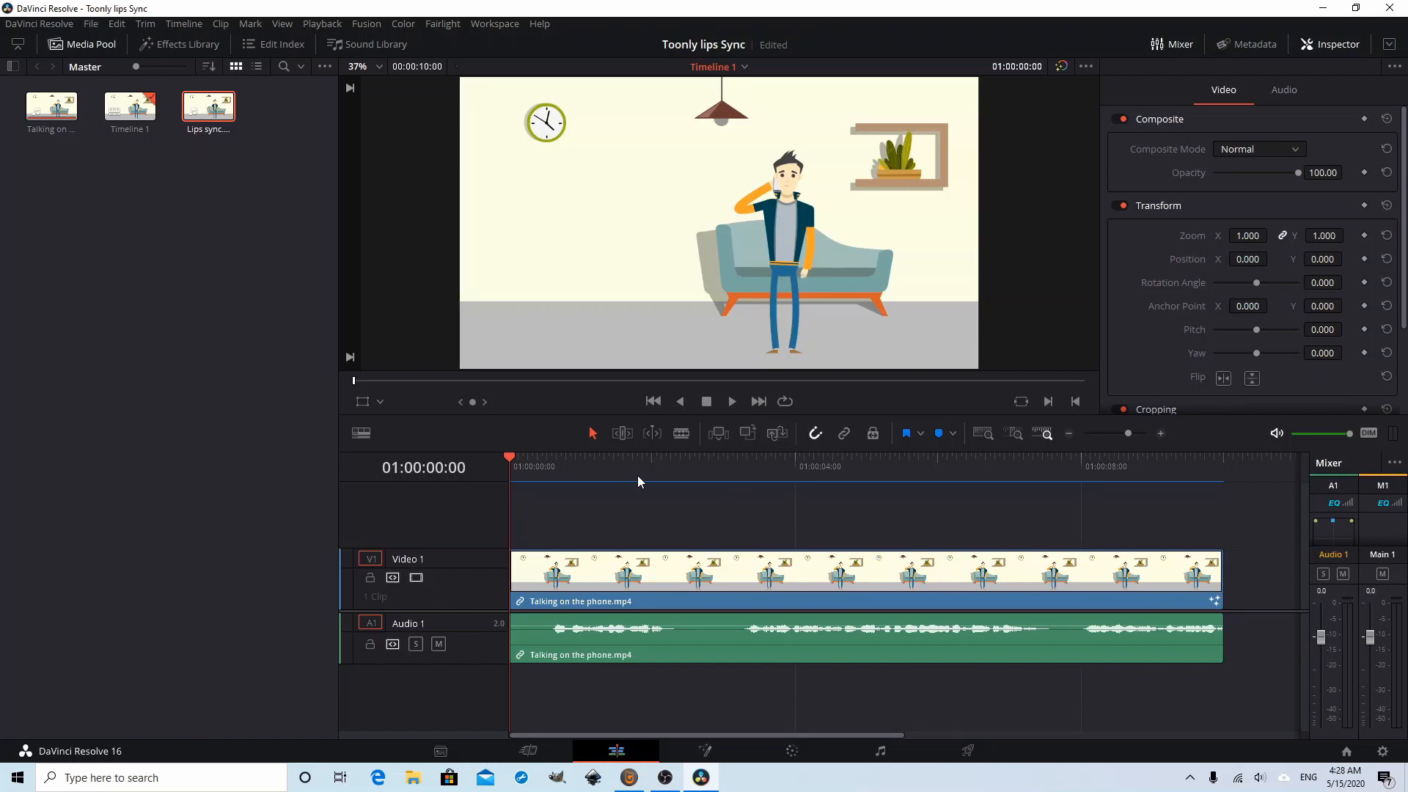
pyautogui.hotkey('ctrl', 's')
pyautogui.click(719, 402)
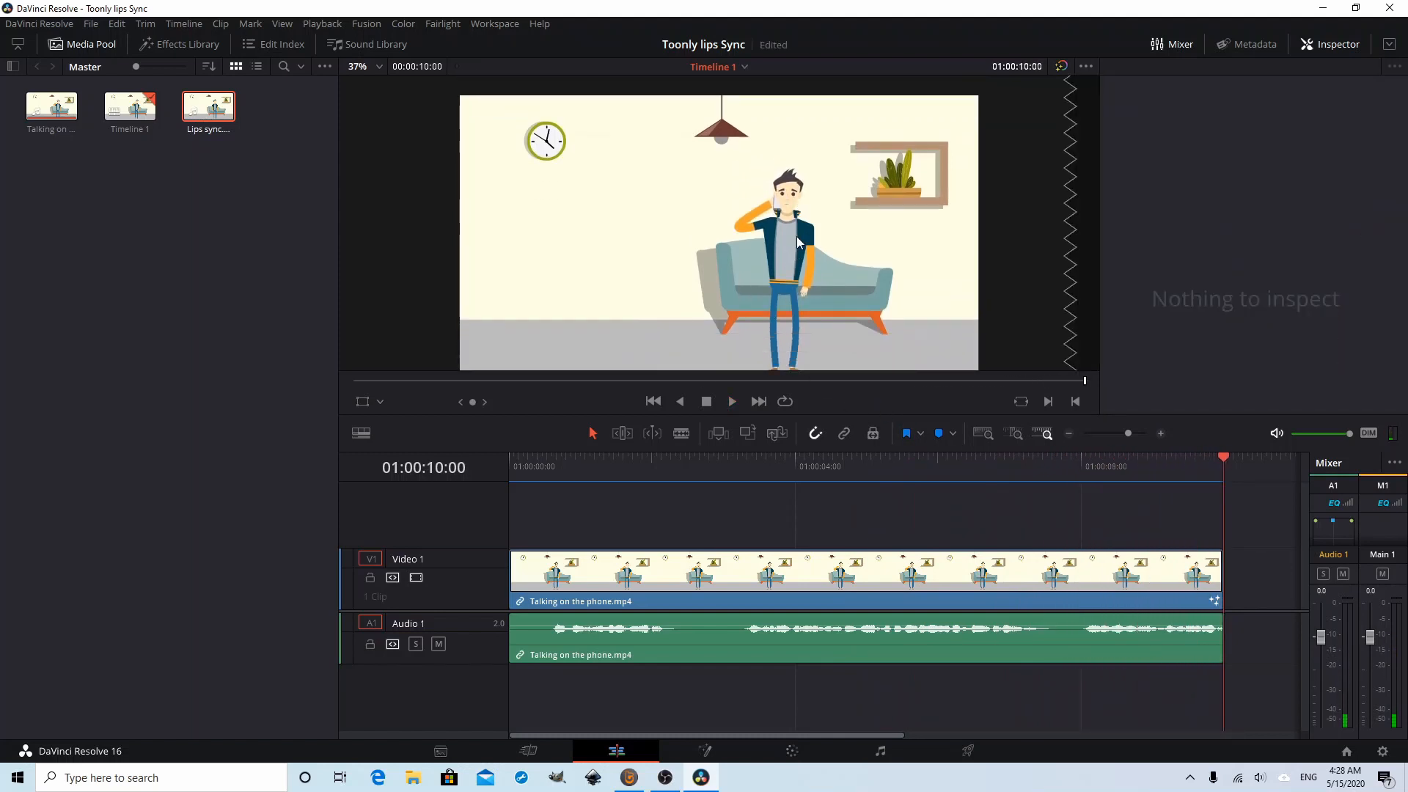
# Enlarge the Edit viewer to 100%, center it on the character's face, and check the mouth along the timeline
pyautogui.click(378, 67)
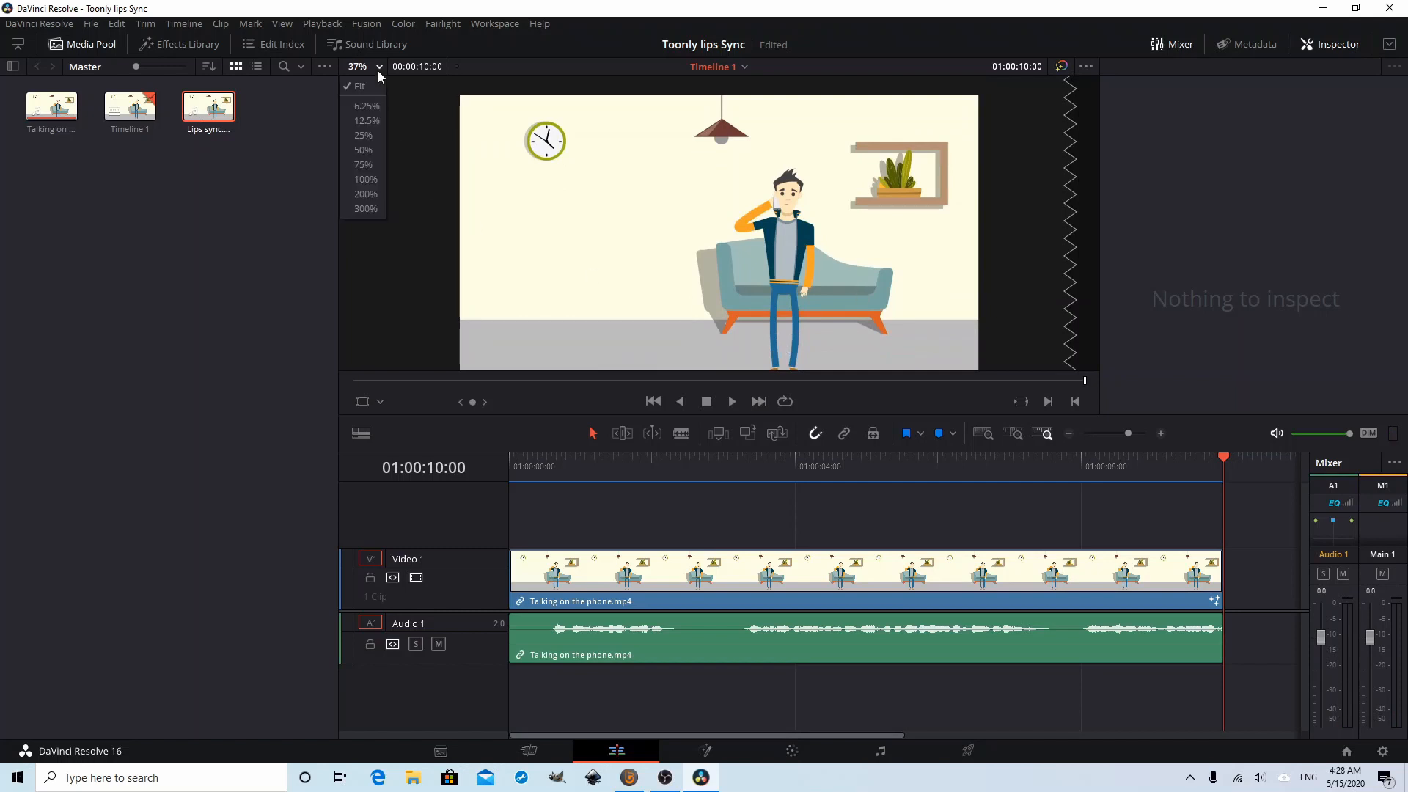
pyautogui.click(359, 179)
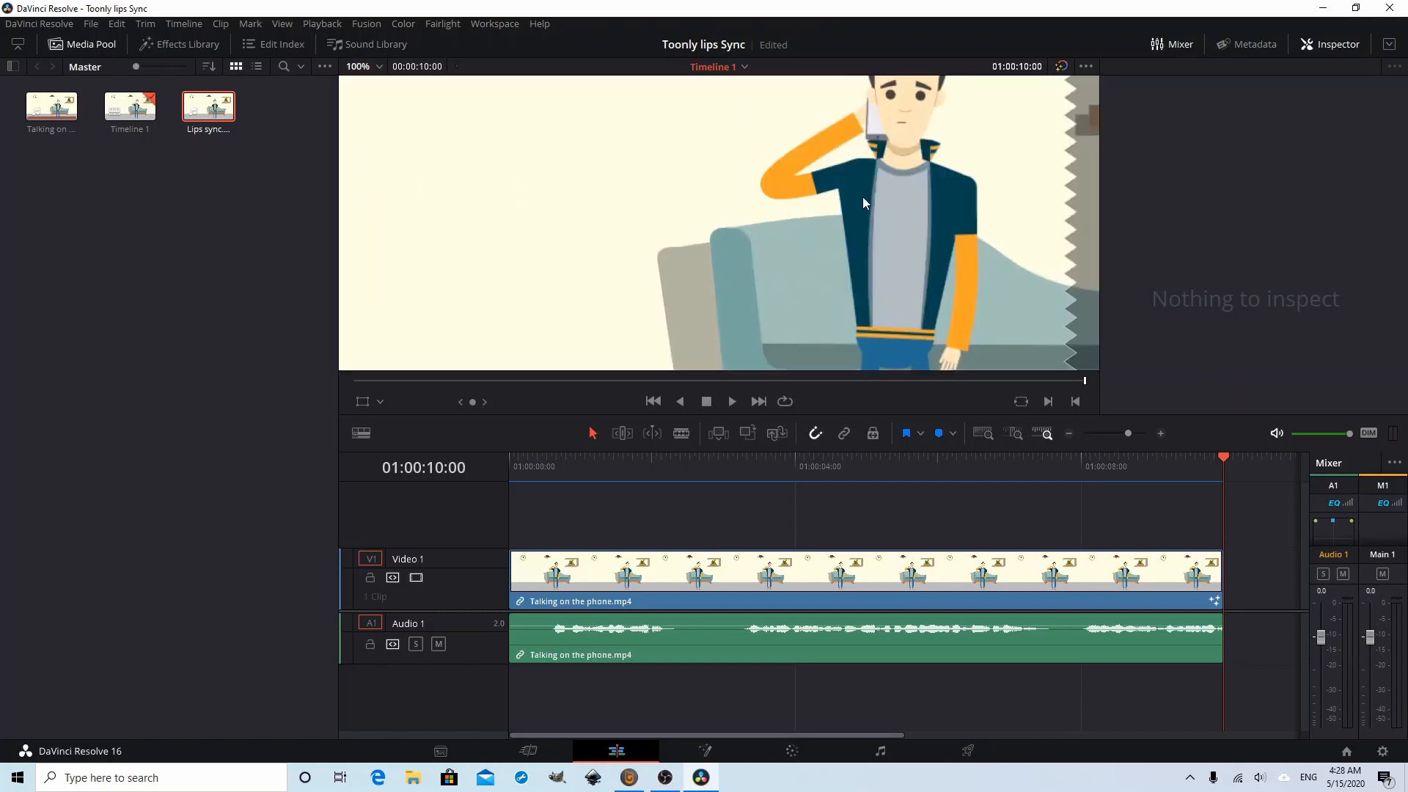
pyautogui.moveTo(862, 196); pyautogui.dragTo(782, 273)
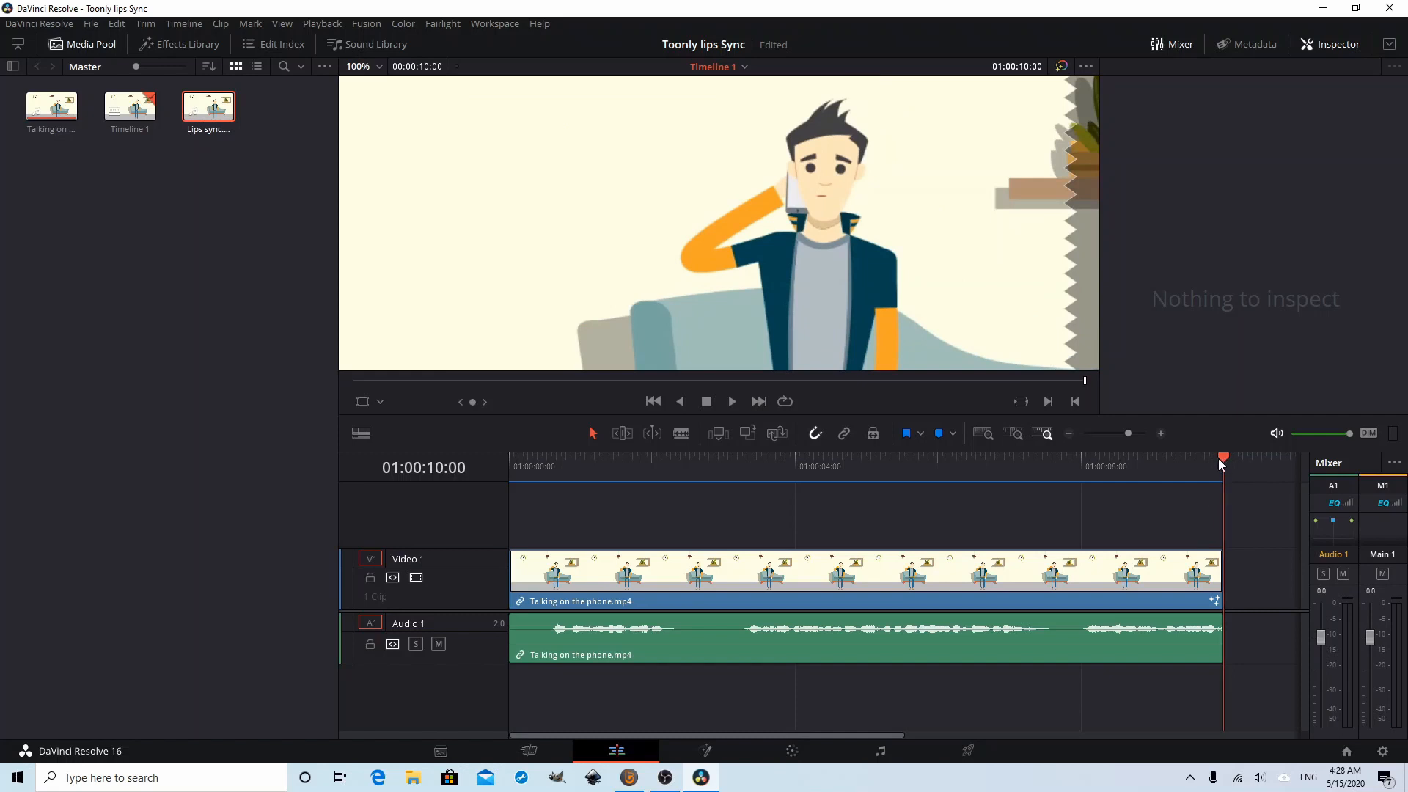
pyautogui.moveTo(1218, 459); pyautogui.dragTo(1187, 459)
pyautogui.click(872, 258)
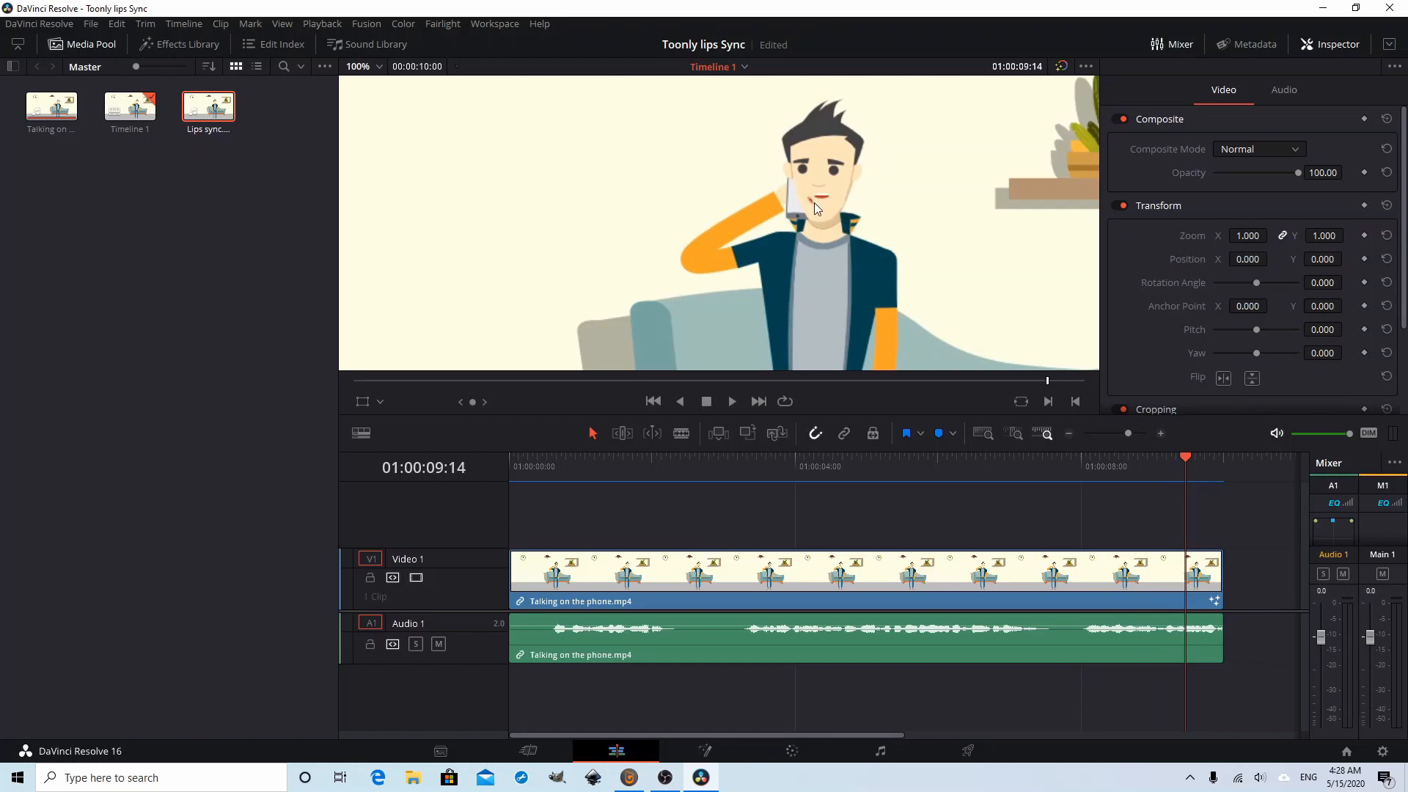
pyautogui.moveTo(1186, 458); pyautogui.dragTo(515, 460)
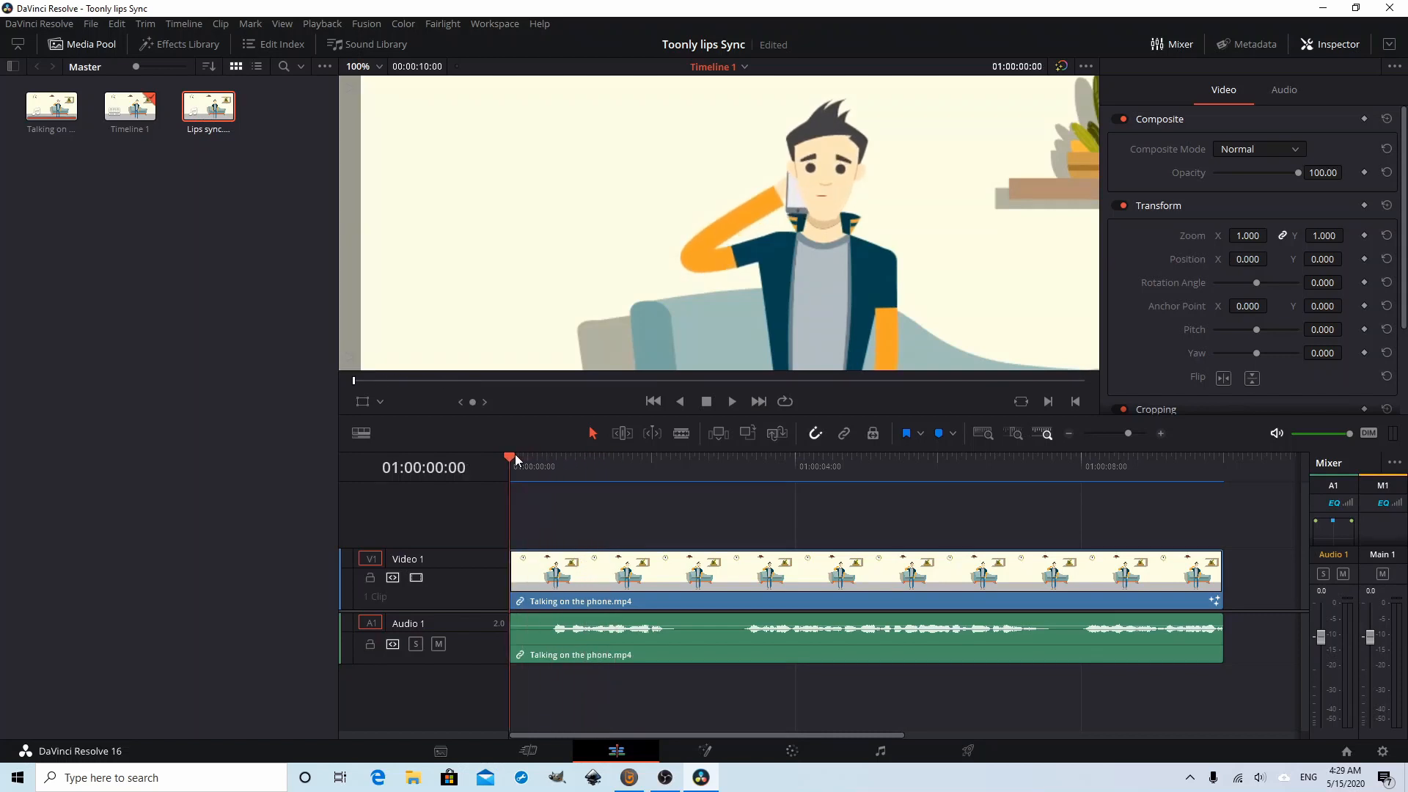
# Return to the Fusion composition, go to frame 30, and animate Transform1's Center with a keyframe there
pyautogui.click(706, 751)
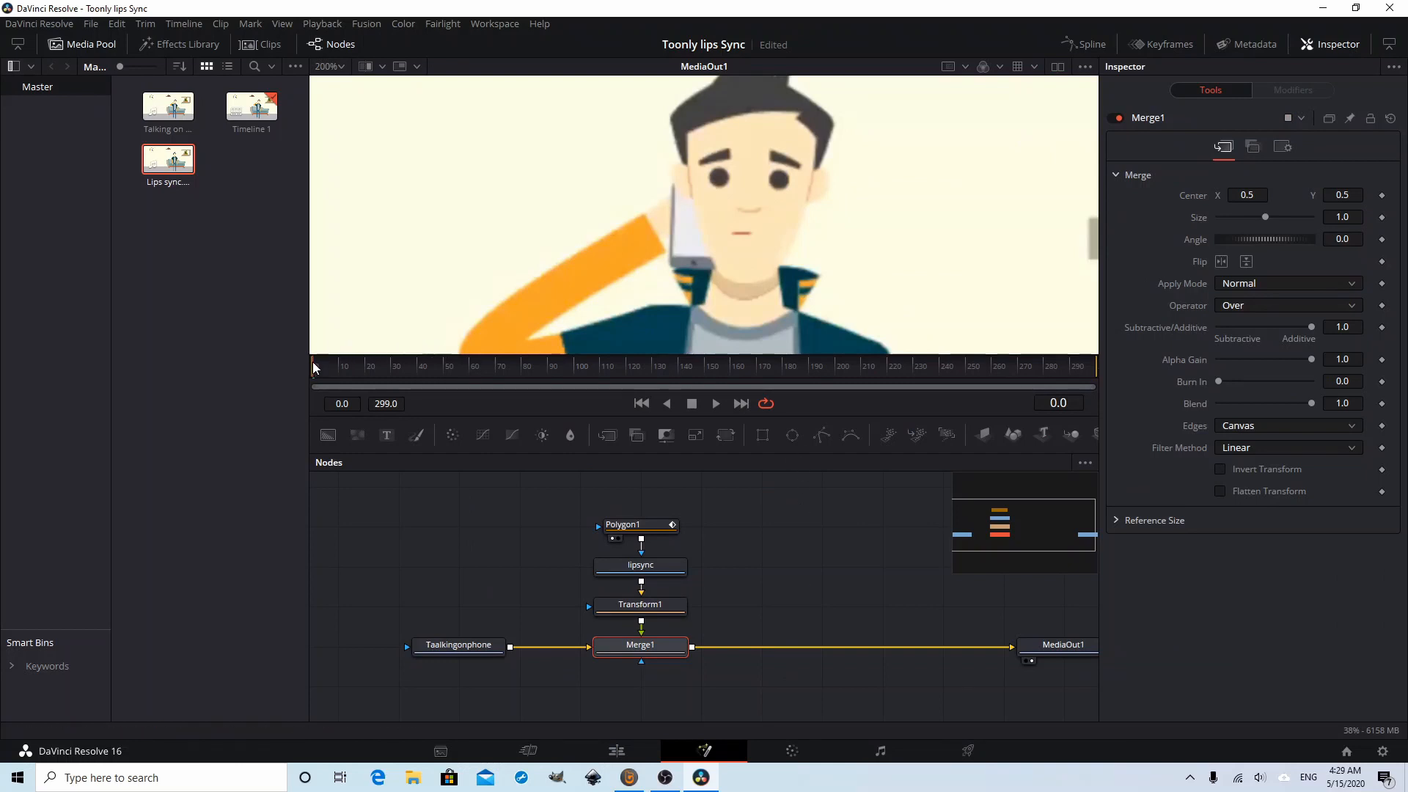
pyautogui.moveTo(313, 368); pyautogui.dragTo(404, 377)
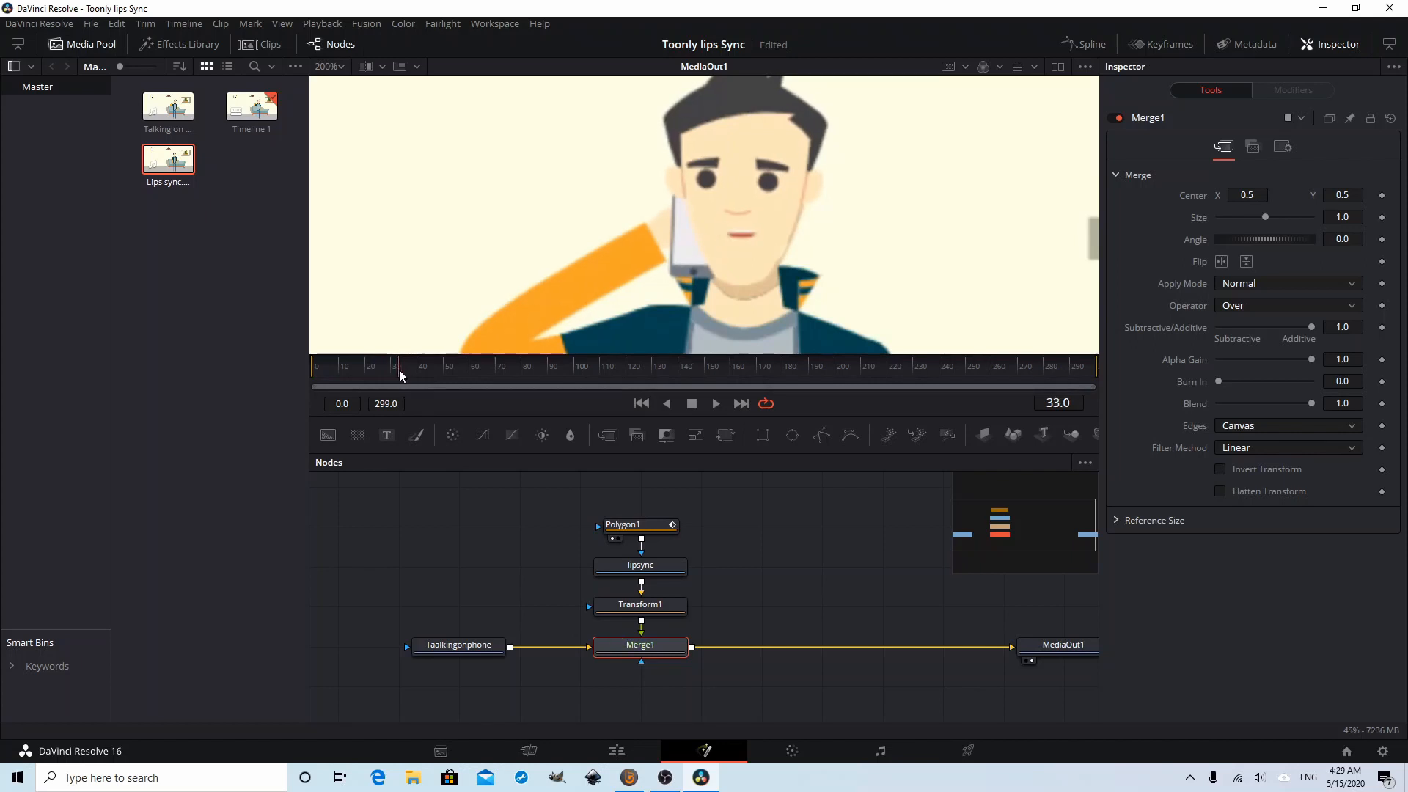
pyautogui.moveTo(398, 368); pyautogui.dragTo(392, 369)
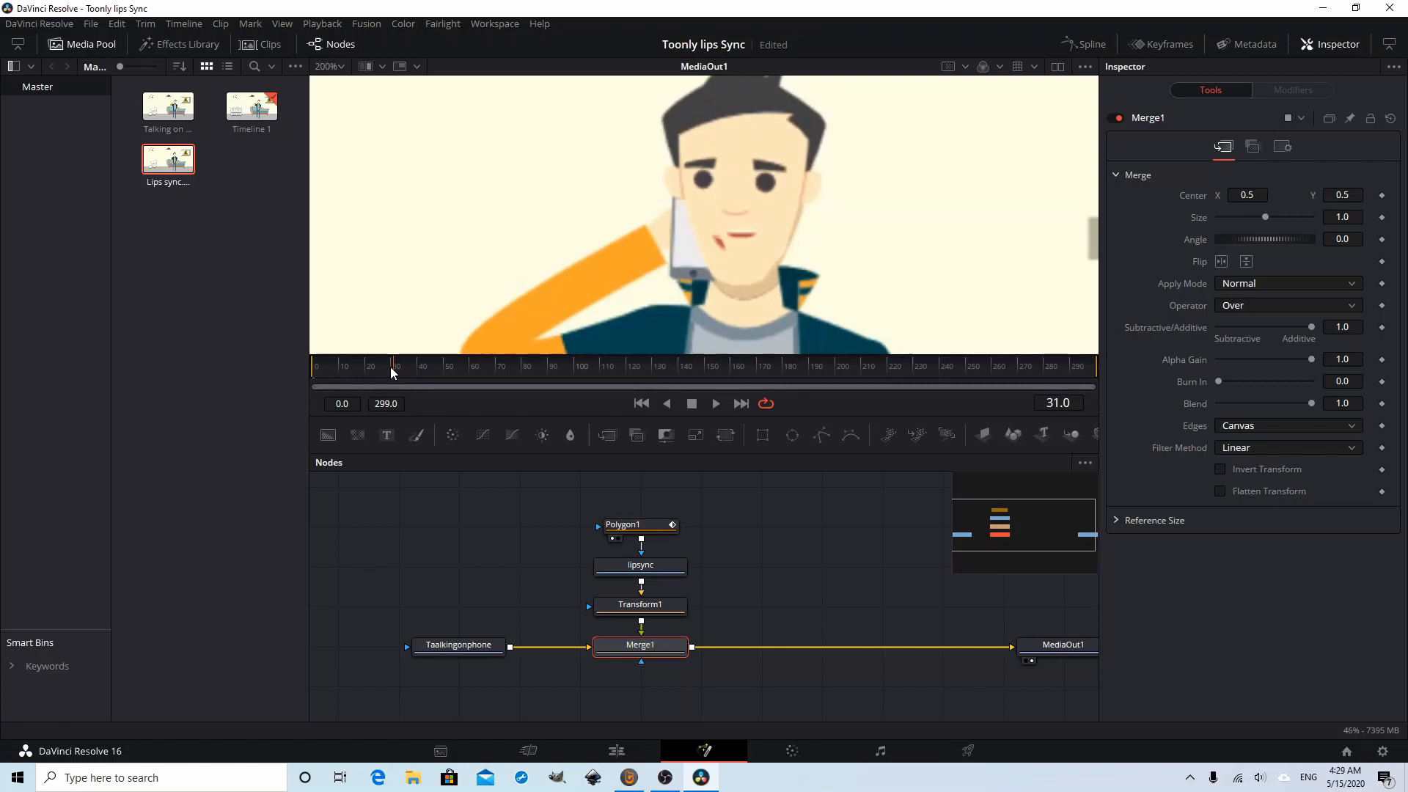
pyautogui.click(391, 368)
pyautogui.press('Right')
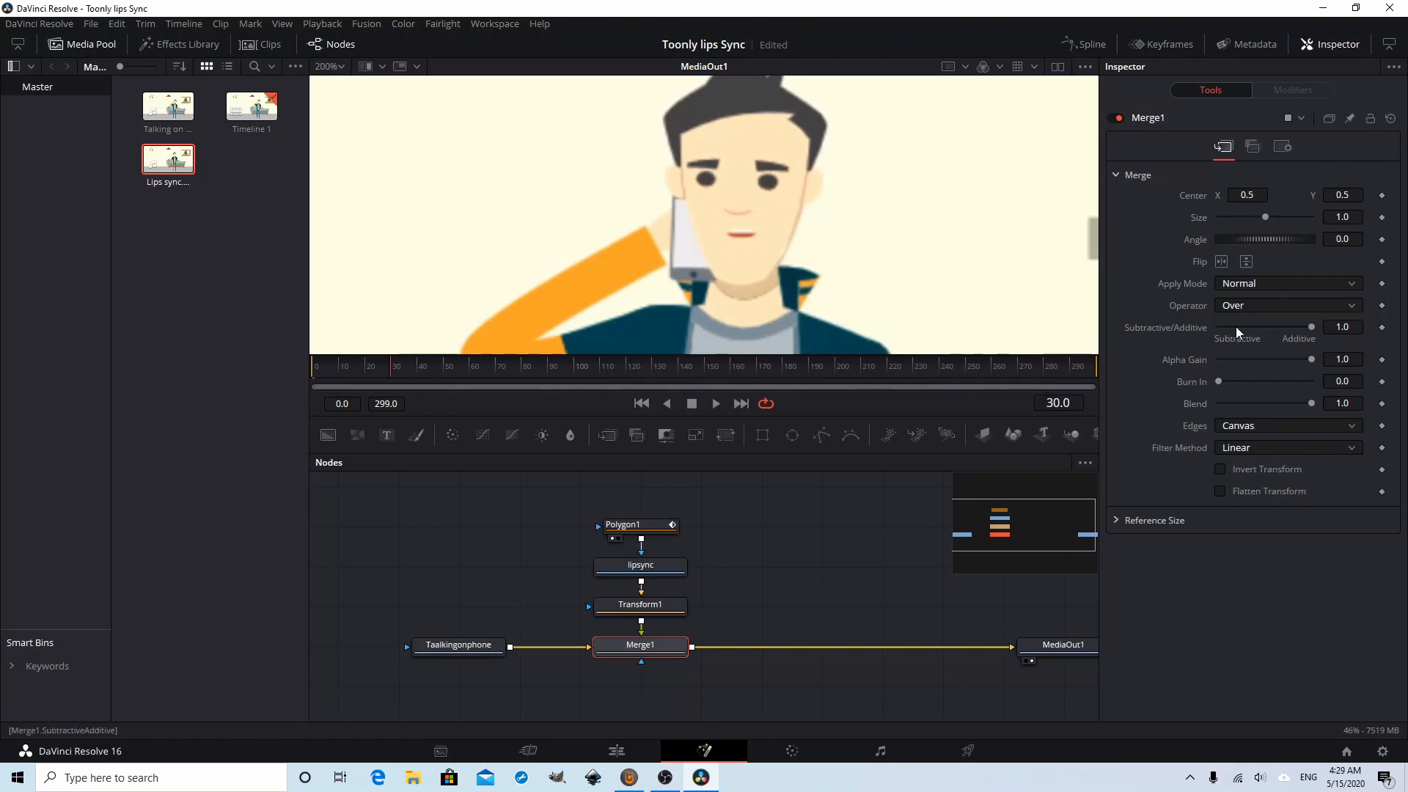
pyautogui.click(657, 613)
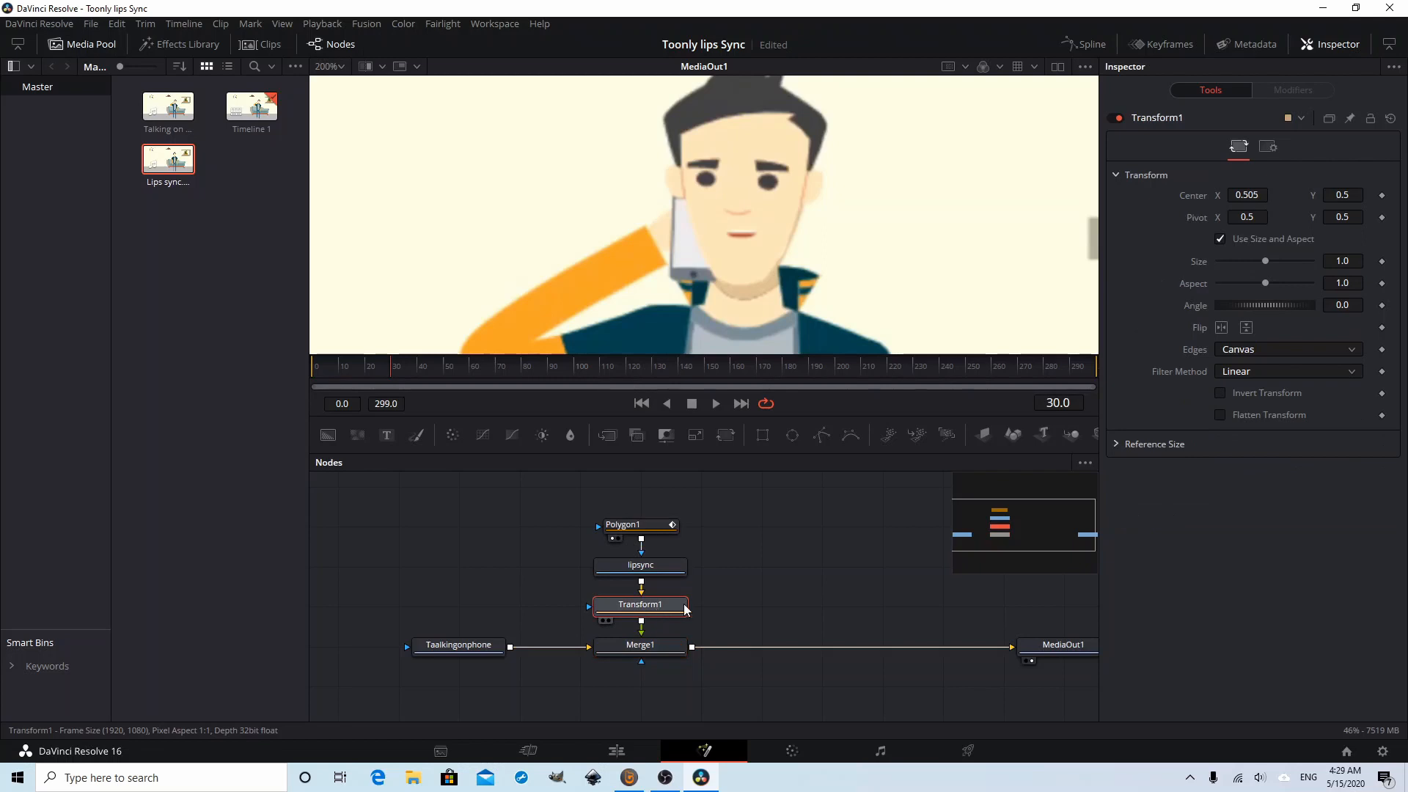
pyautogui.rightClick(1194, 194)
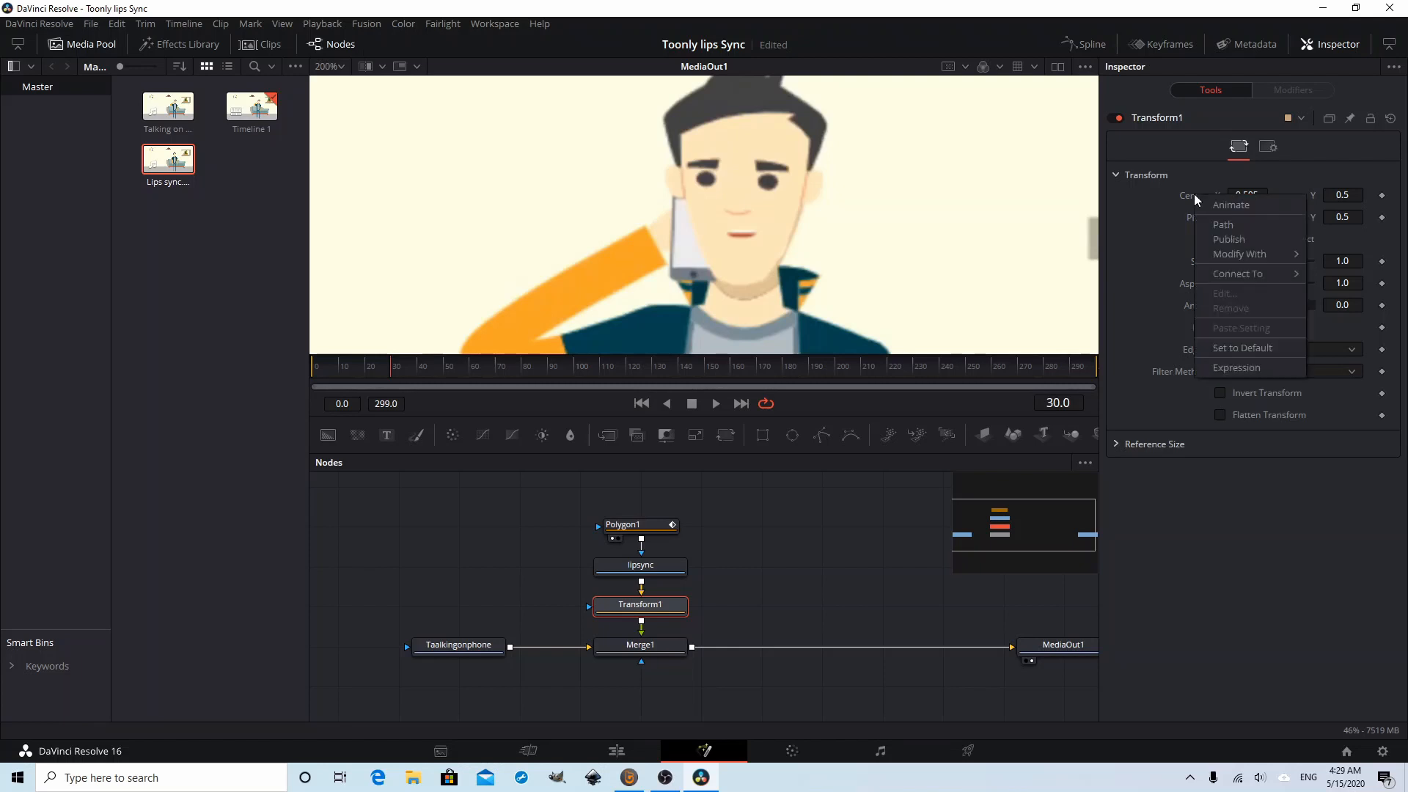
pyautogui.click(1210, 206)
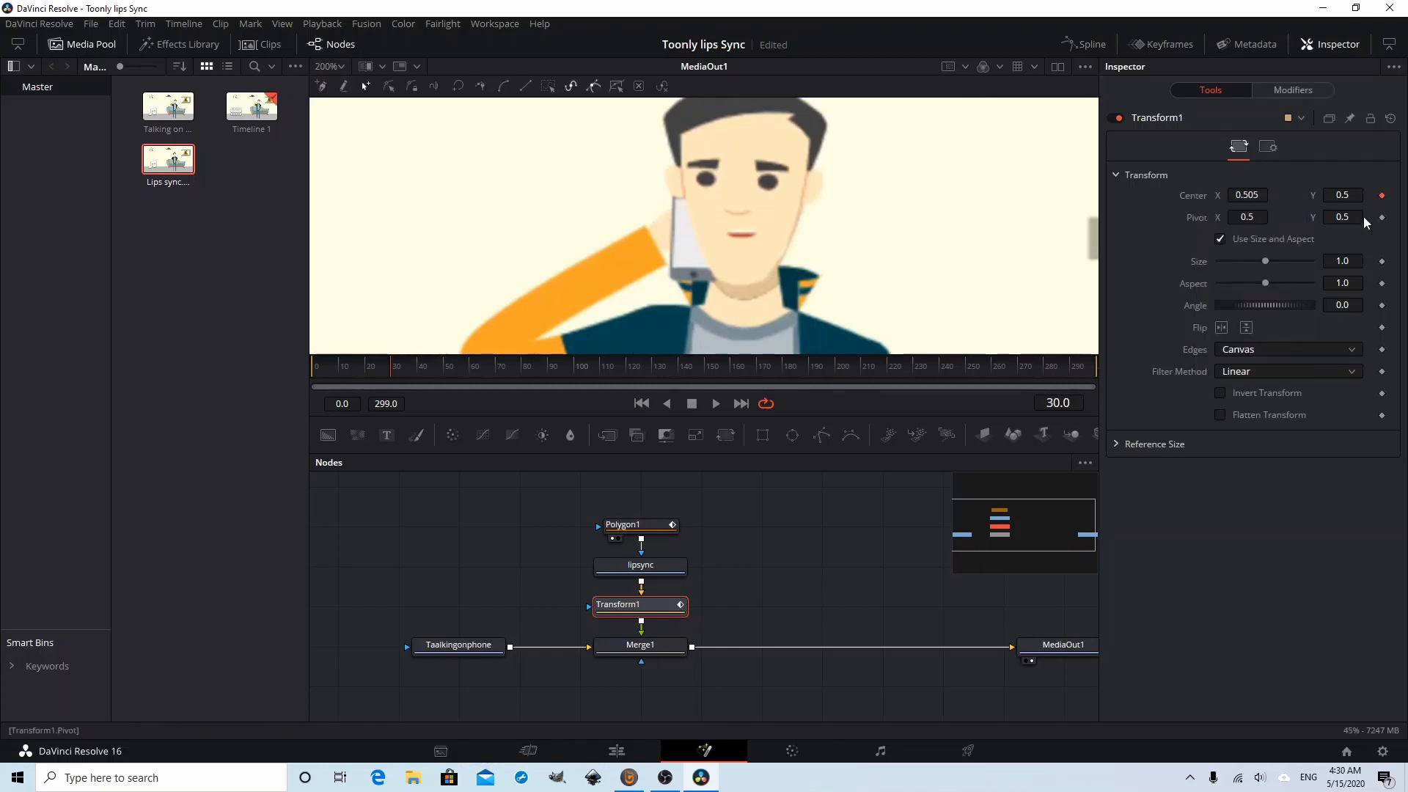
# Advance to frame 31 and set Transform1's Center X to 0.504
pyautogui.click(395, 360)
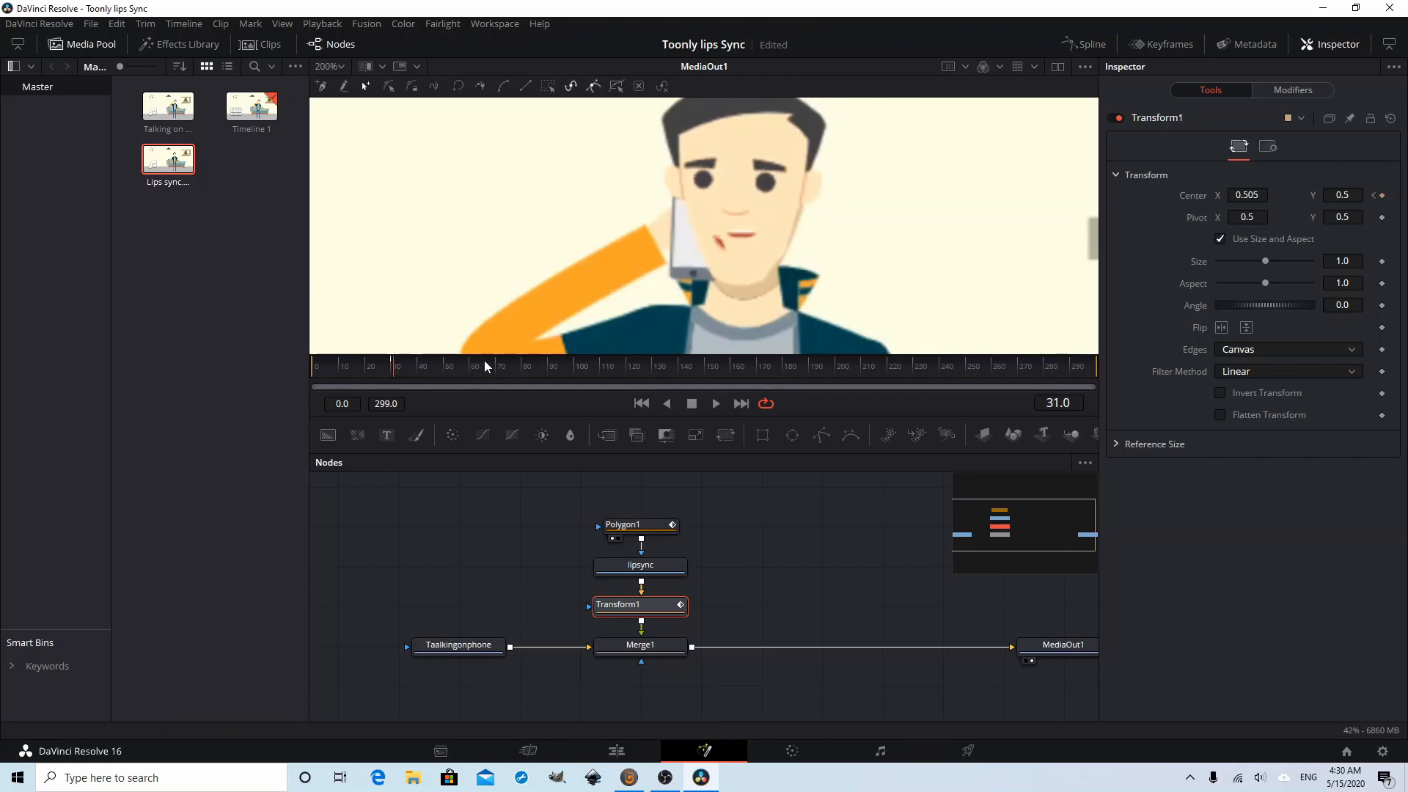
pyautogui.click(1249, 195)
pyautogui.press('BackSpace')
pyautogui.write('4')
pyautogui.press('Tab')
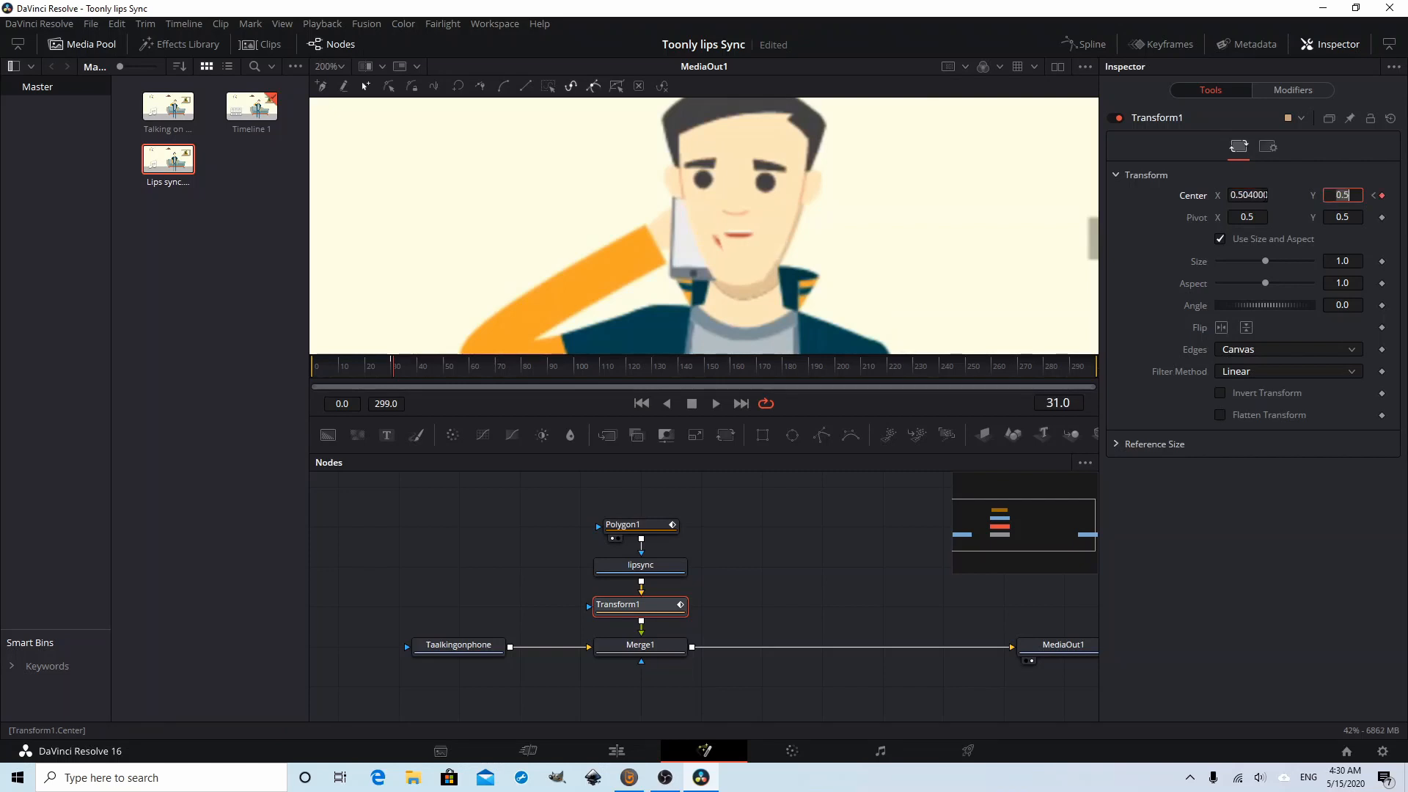
# Try Center X values of 0.503 and 0.502 on Transform1 at frame 31
pyautogui.click(1266, 195)
pyautogui.press('Right')
pyautogui.press('Right')
pyautogui.press('Right')
pyautogui.press('BackSpace')
pyautogui.press('BackSpace')
pyautogui.moveTo(1266, 195); pyautogui.dragTo(1245, 195)
pyautogui.write('3')
pyautogui.press('Tab')
pyautogui.hotkey('shift', 'Tab')
pyautogui.write('0.502')
pyautogui.press('Tab')
pyautogui.hotkey('shift', 'Tab')
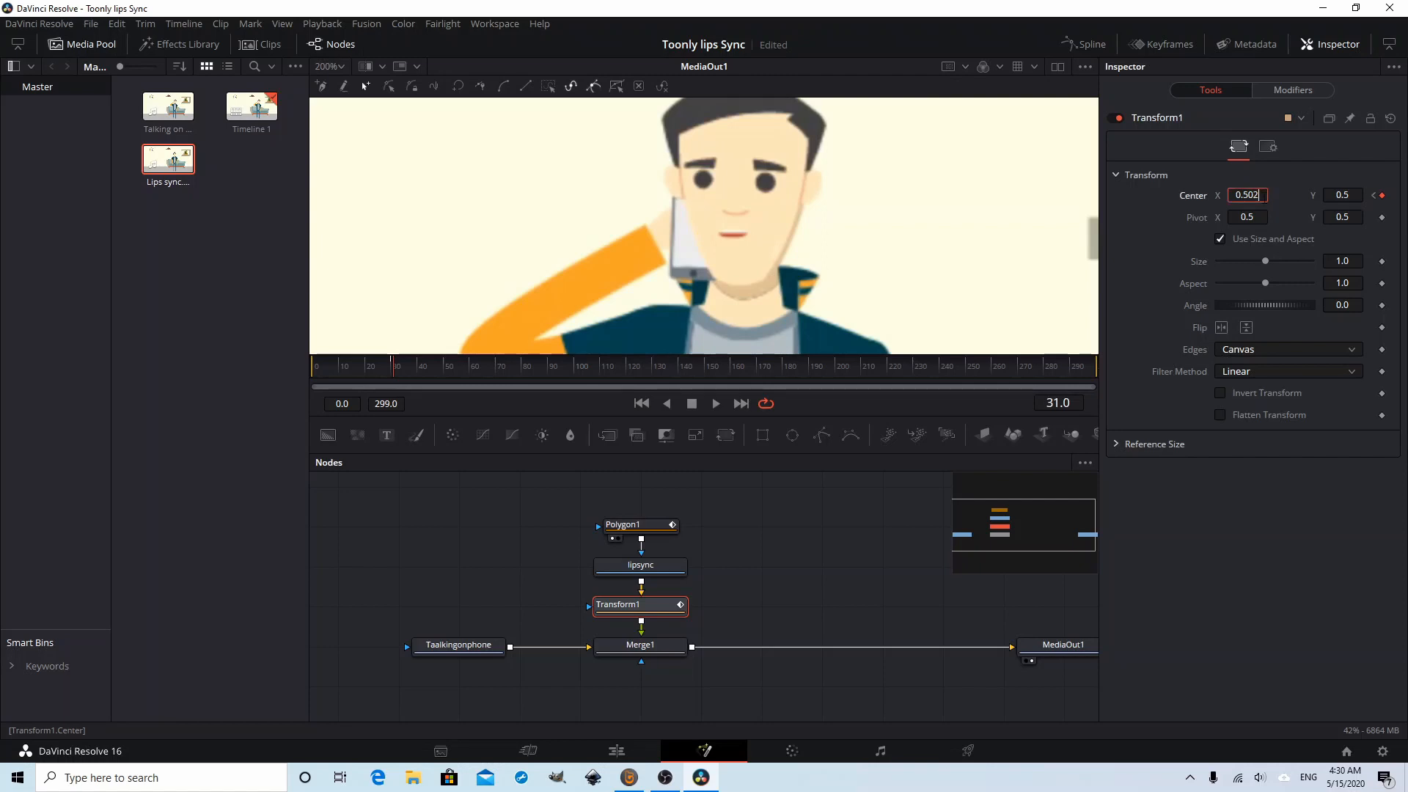
# Set Transform1's Center X to 0.501 at frame 31
pyautogui.press('BackSpace')
pyautogui.write('1')
pyautogui.press('Tab')
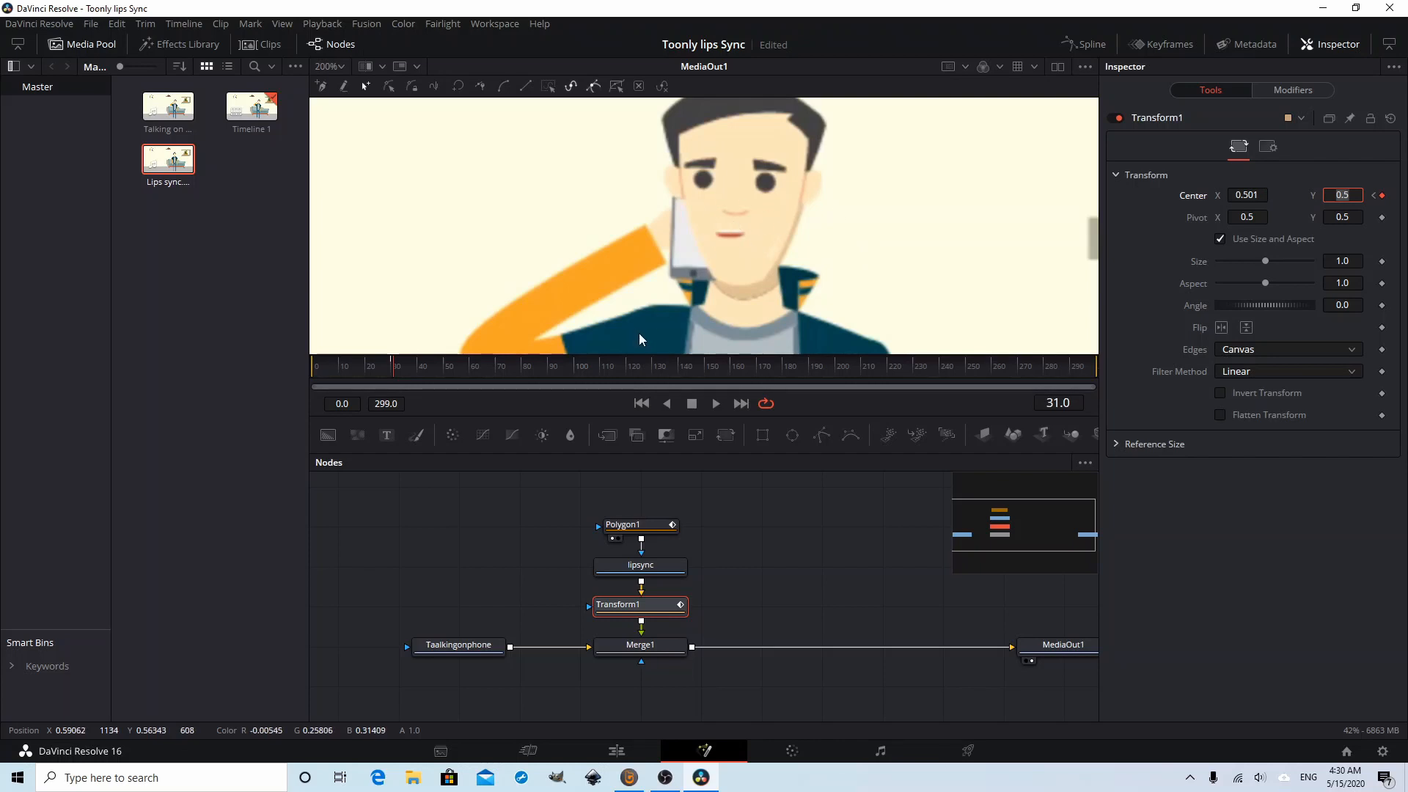
# Step forward frame by frame to frame 35 and set Transform1's Center X to 0.502
pyautogui.click(400, 367)
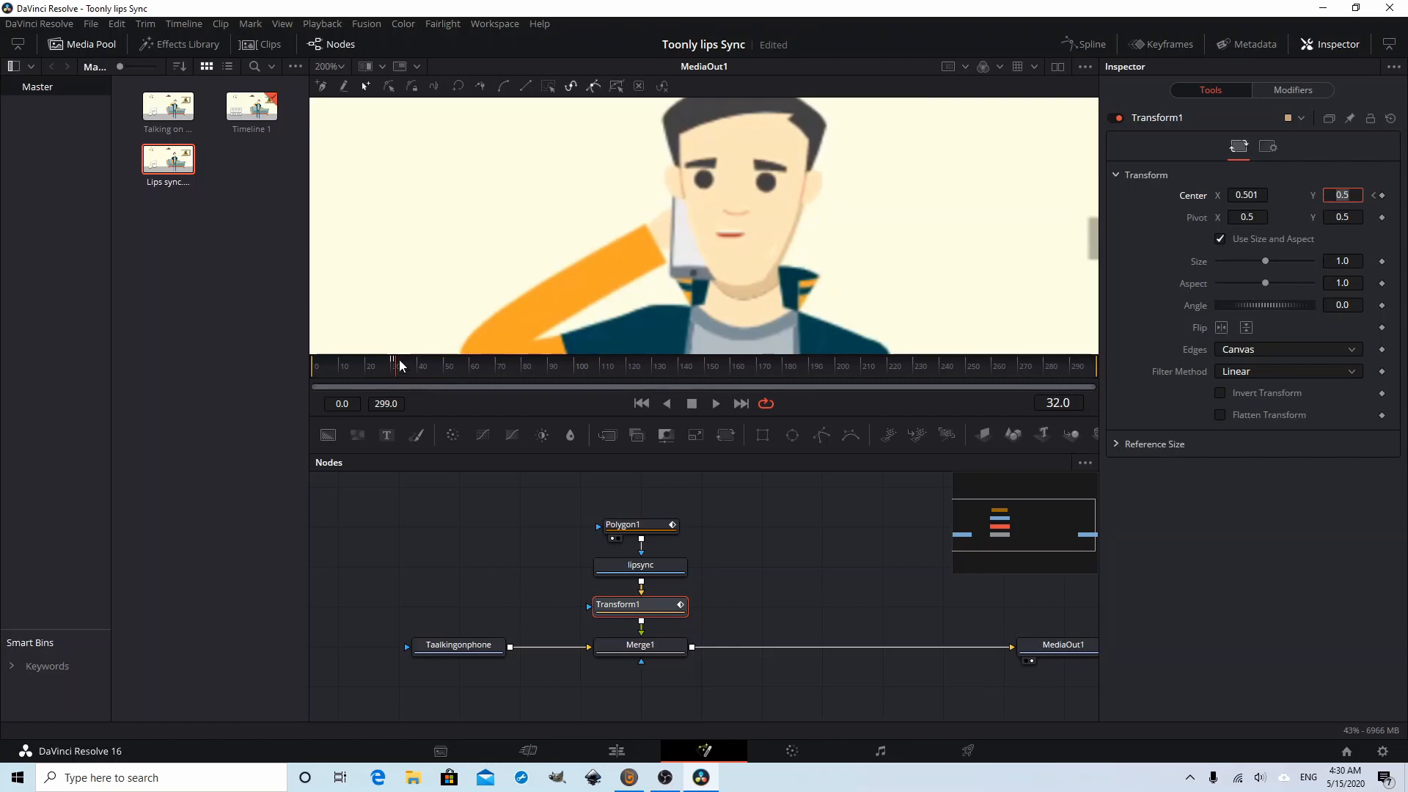
pyautogui.press('Right')
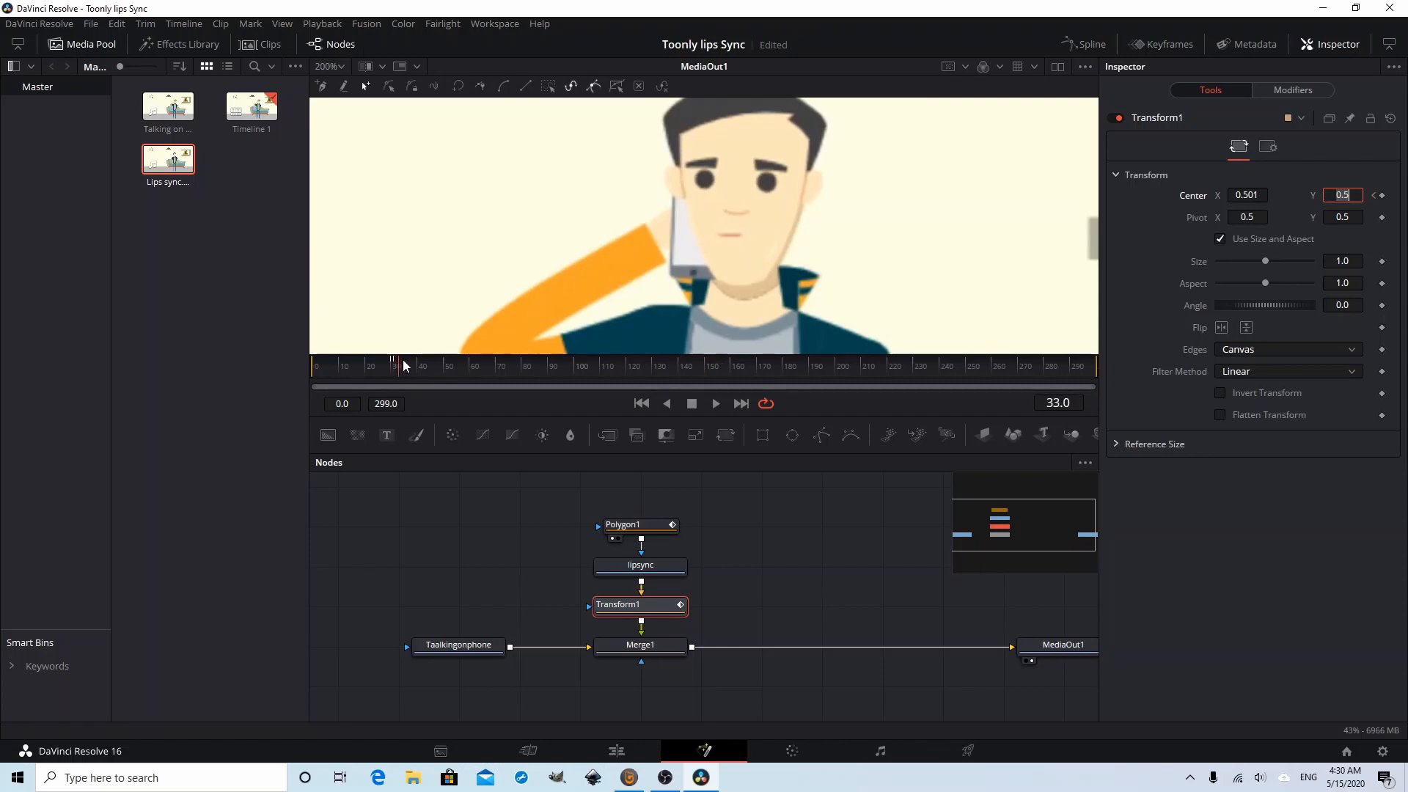
pyautogui.press('Right')
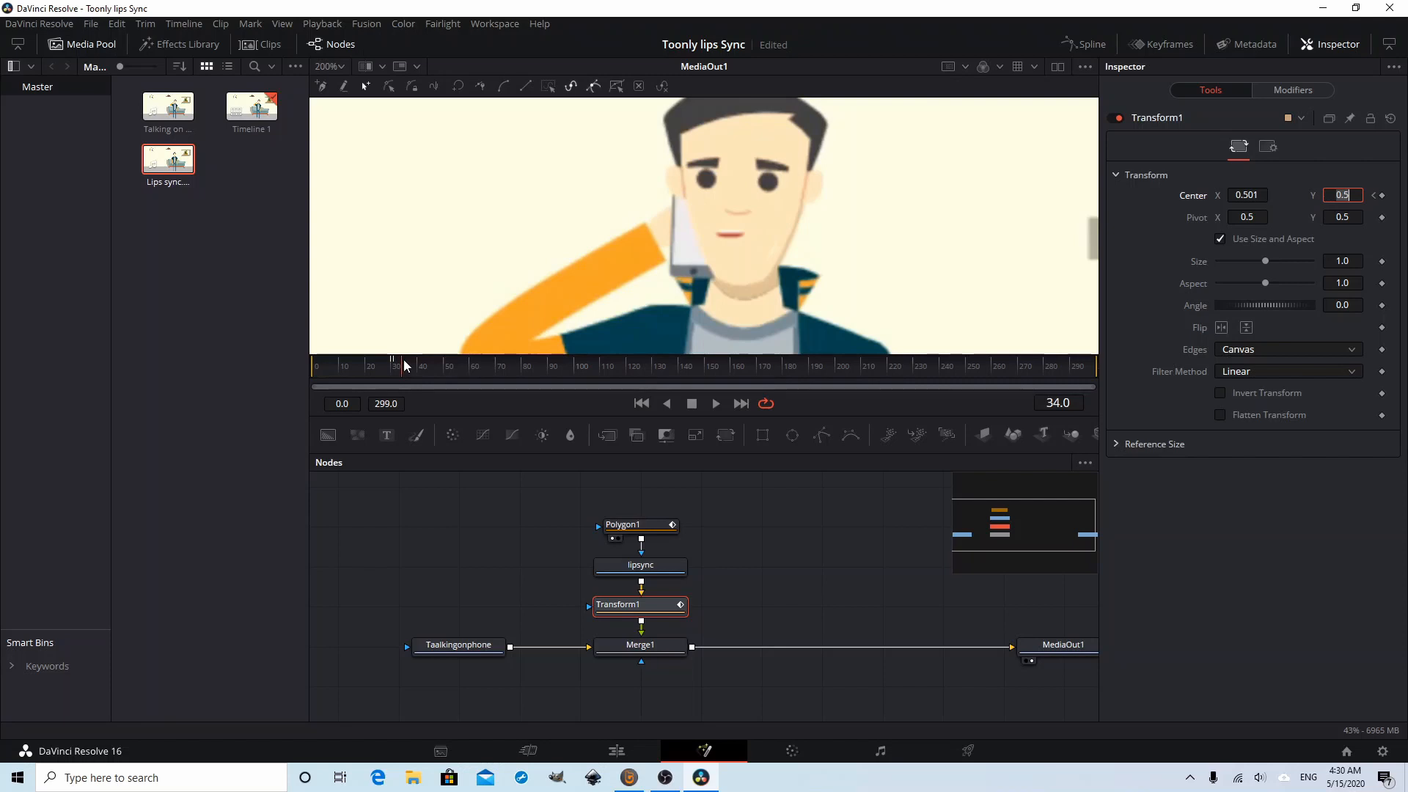
pyautogui.press('Right')
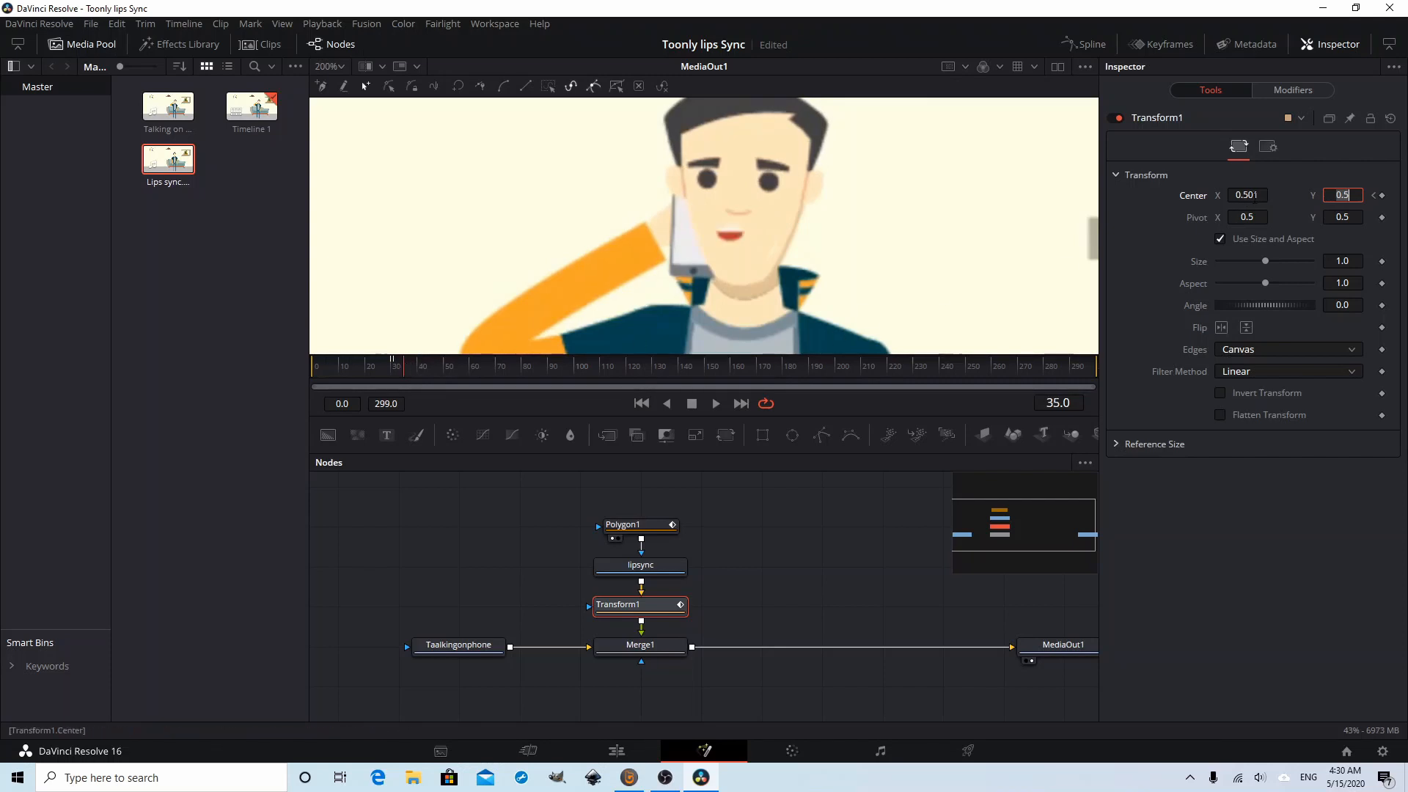
pyautogui.click(1255, 193)
pyautogui.press('BackSpace')
pyautogui.write('2')
pyautogui.press('Tab')
# Keyframe Transform1's Center at frame 36 with Center X 0.503, and compare the mouth position with frame 35
pyautogui.click(409, 360)
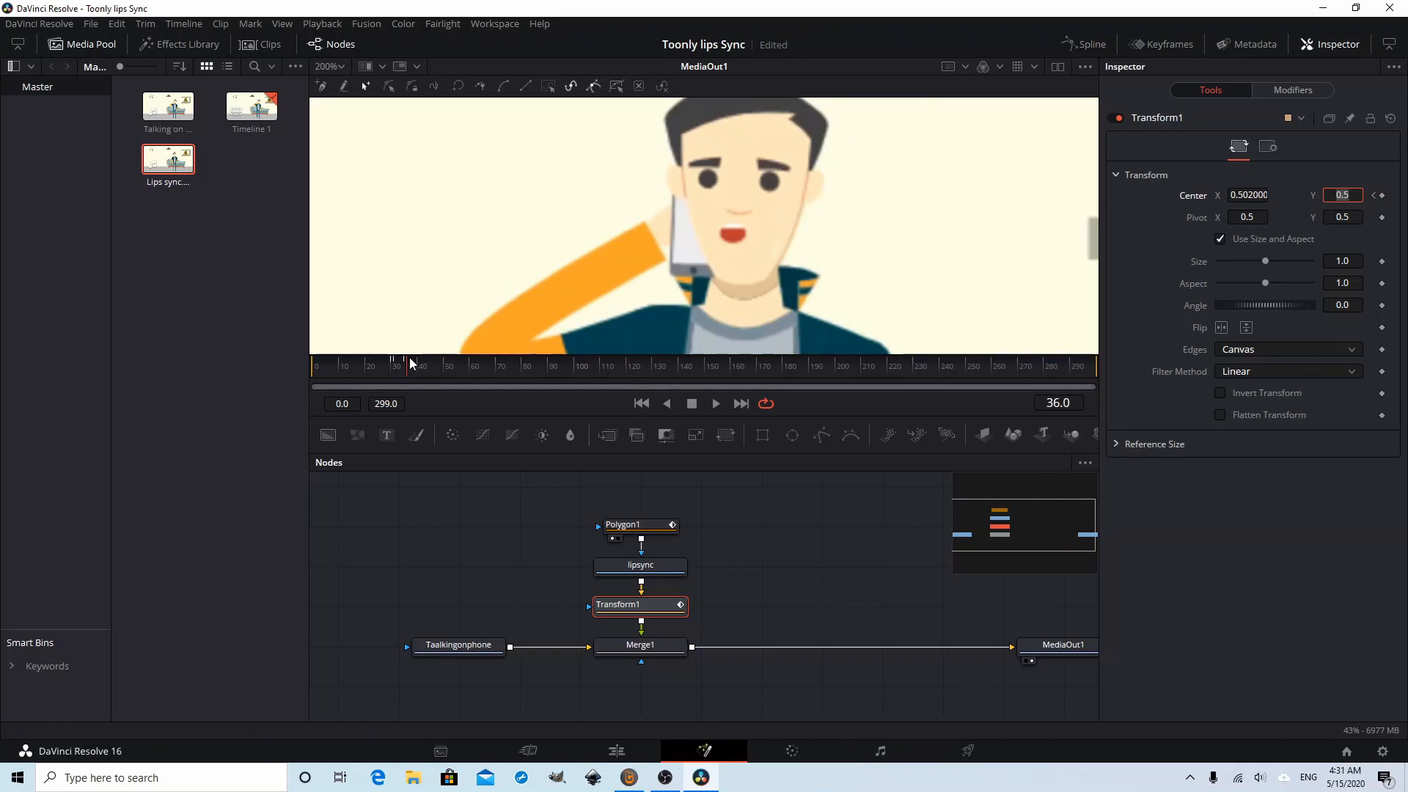
pyautogui.click(1382, 196)
pyautogui.click(1253, 195)
pyautogui.hotkey('shift', 'Left')
pyautogui.write('3')
pyautogui.press('Tab')
pyautogui.press('Right')
pyautogui.click(405, 365)
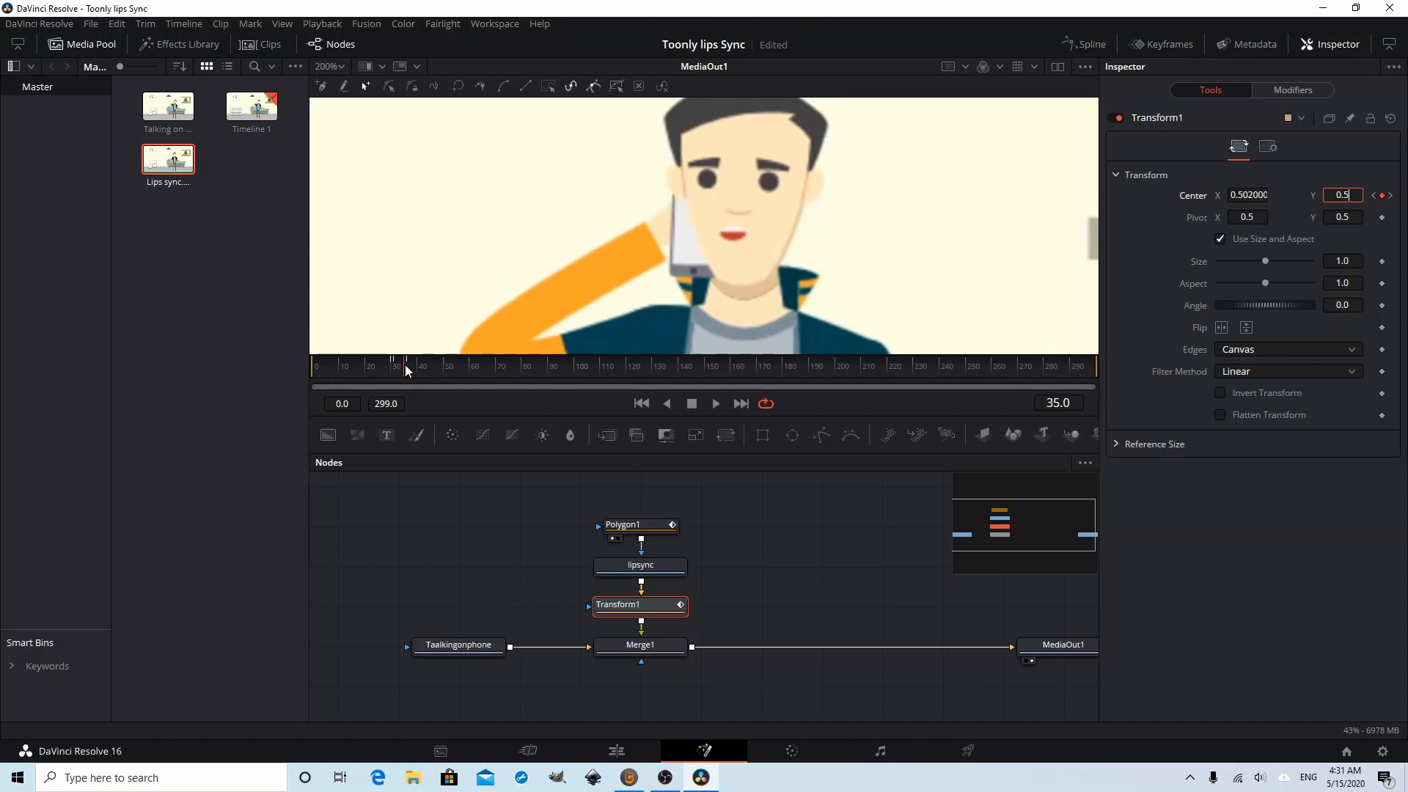
pyautogui.click(408, 364)
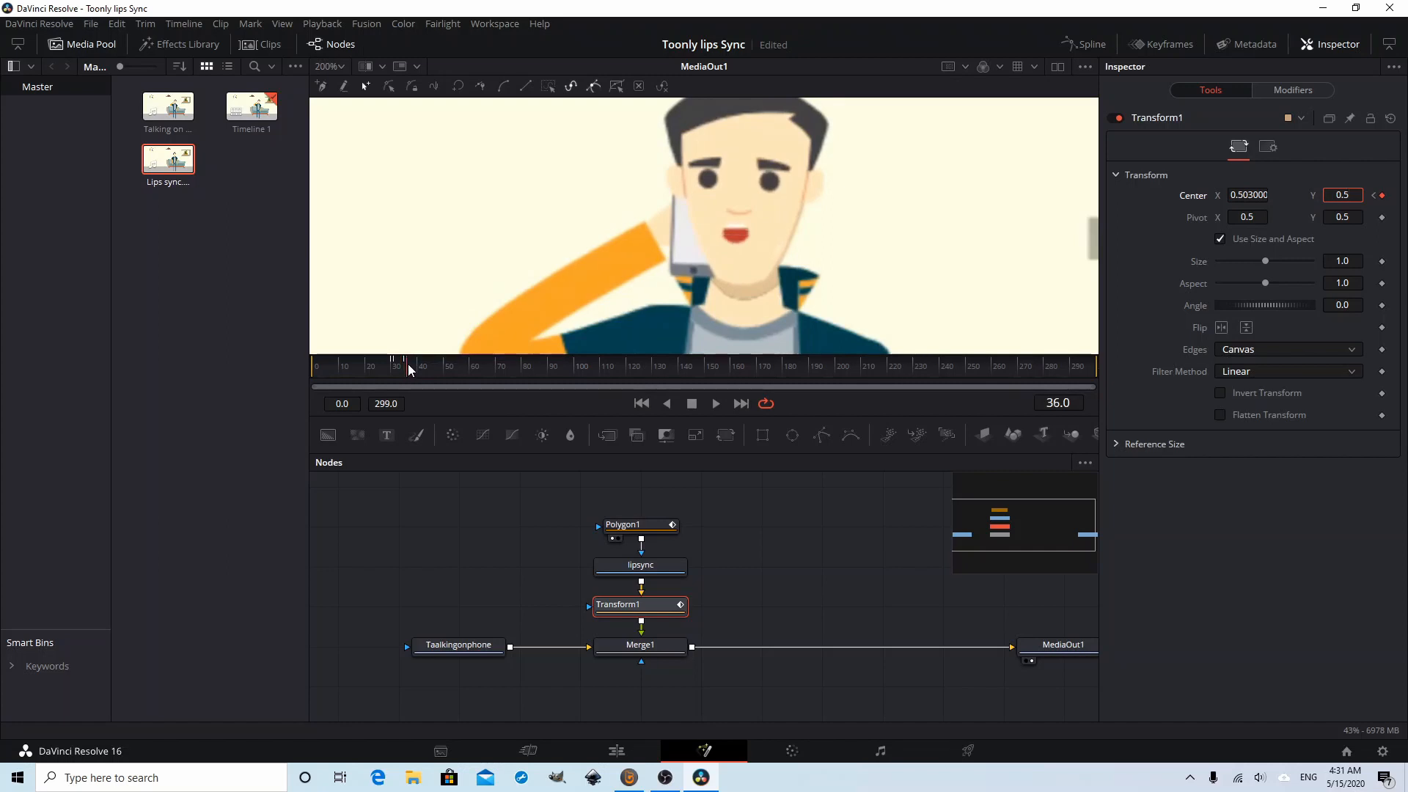
# Advance from frame 36 to frame 40 and try a Center X of 0.504 on Transform1
pyautogui.click(1069, 402)
pyautogui.doubleClick(1069, 403)
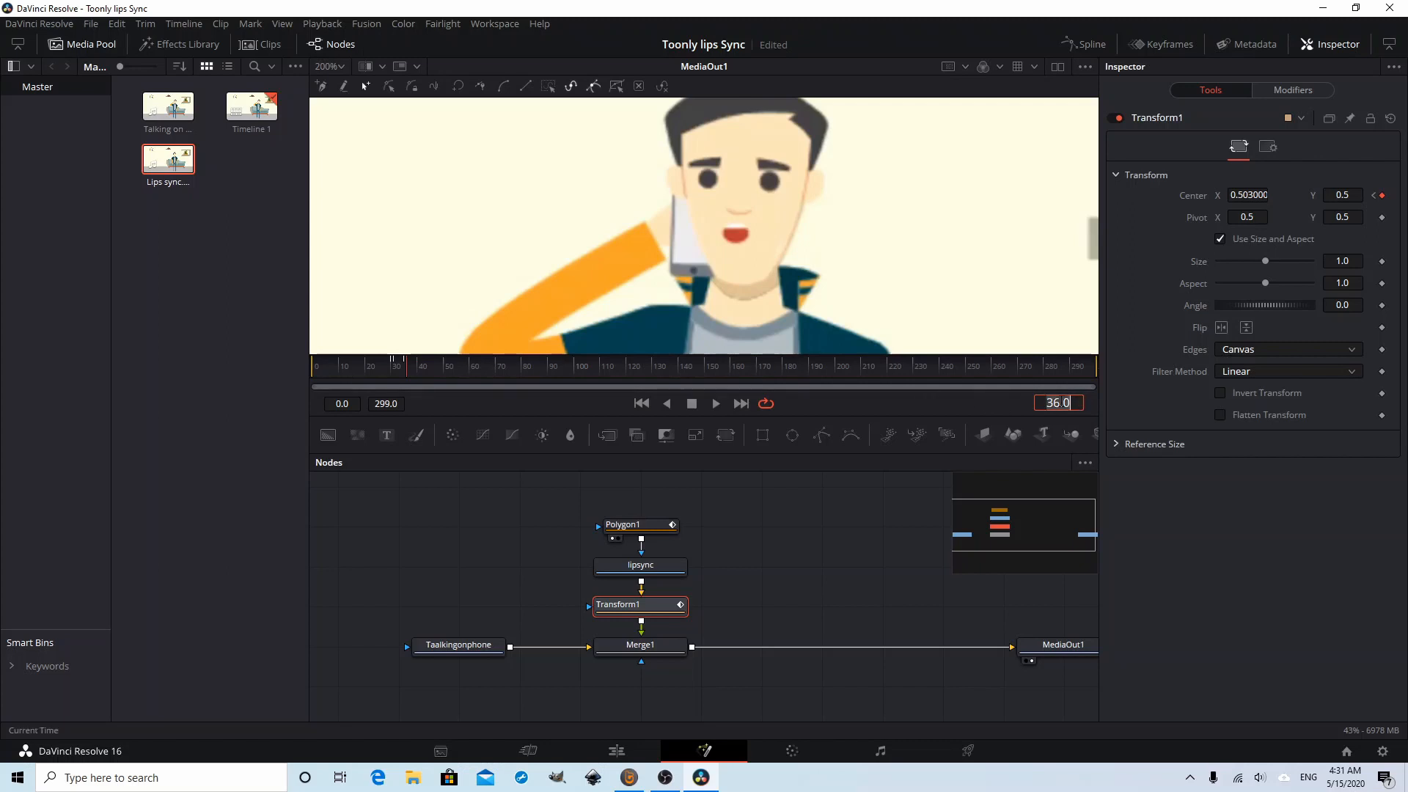
pyautogui.press('Right')
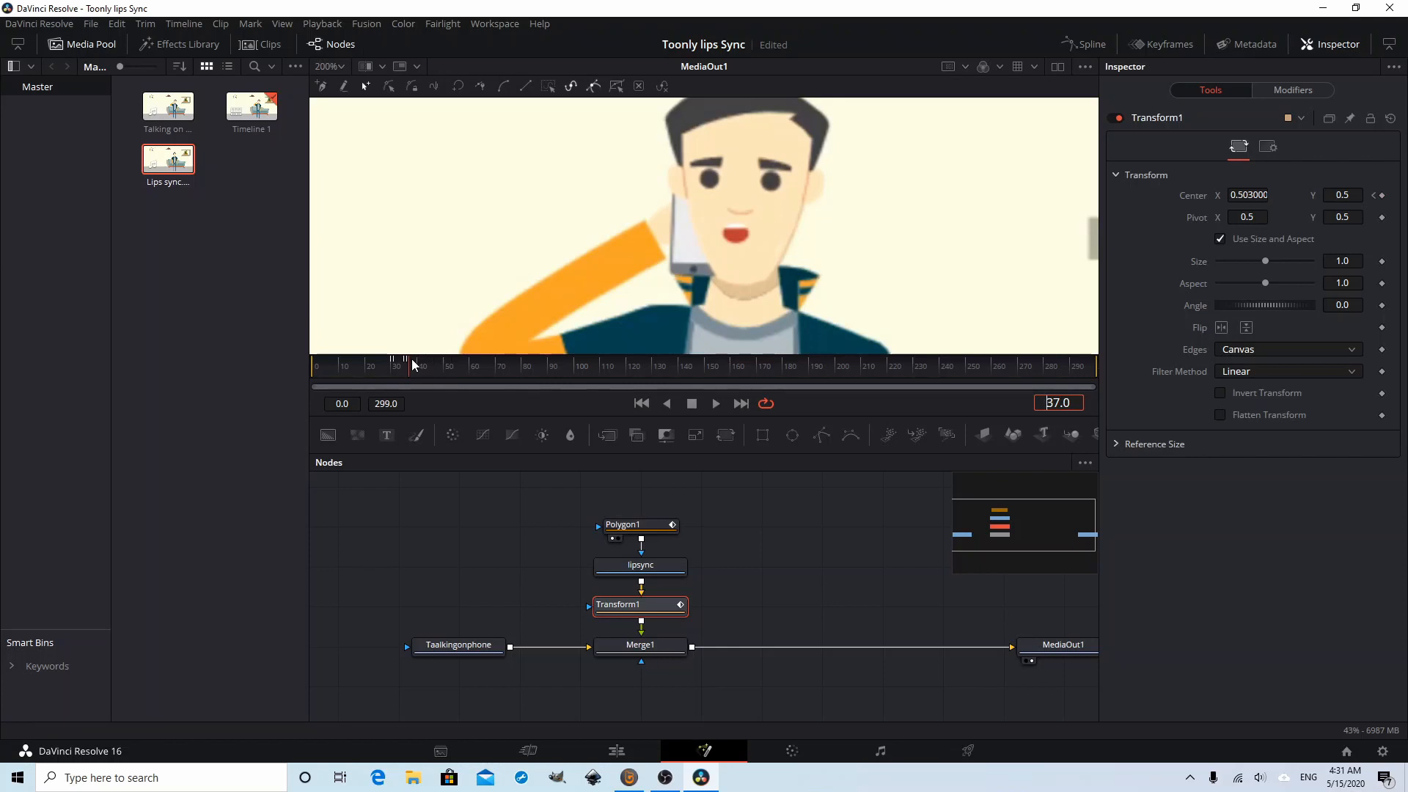
pyautogui.press('Right')
pyautogui.moveTo(412, 359); pyautogui.dragTo(417, 359)
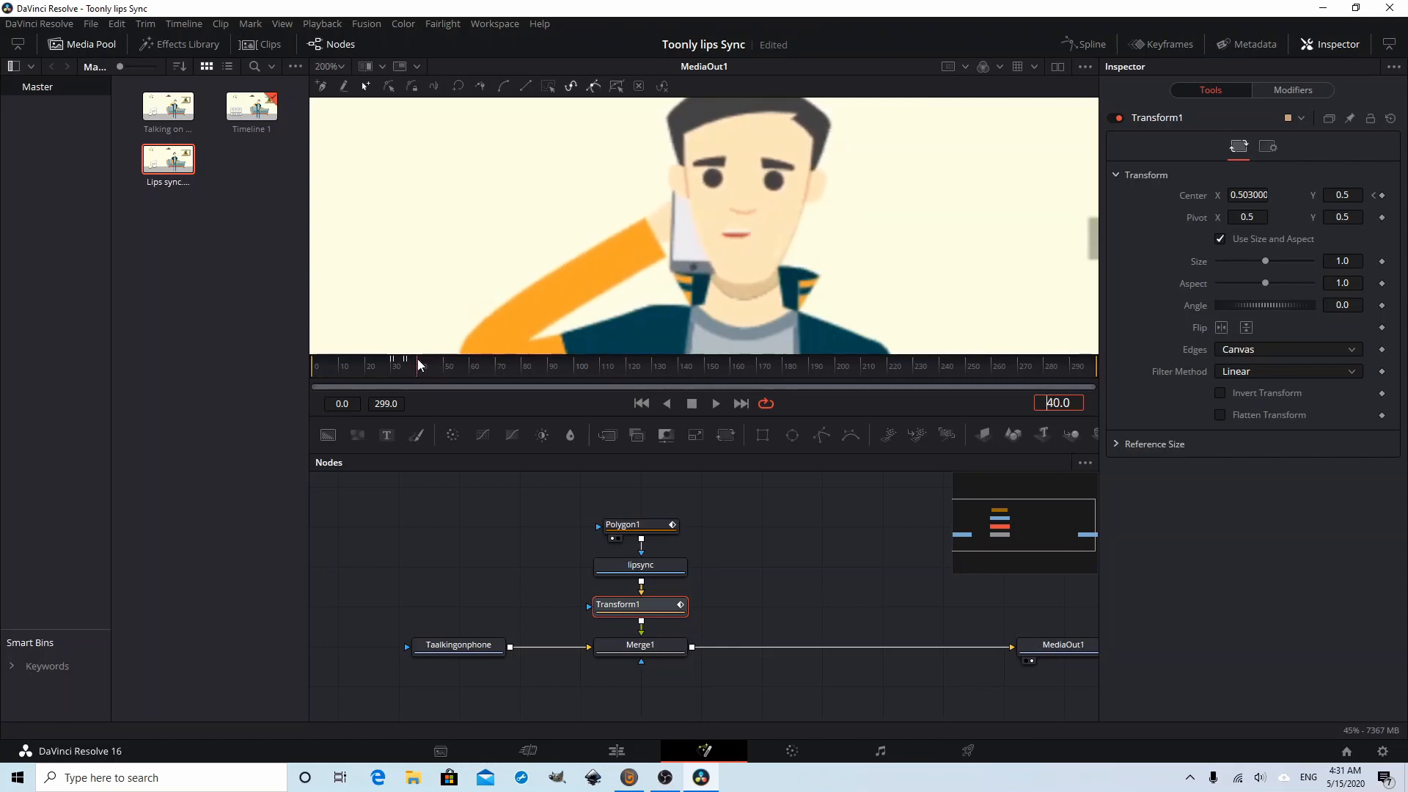
pyautogui.click(1249, 195)
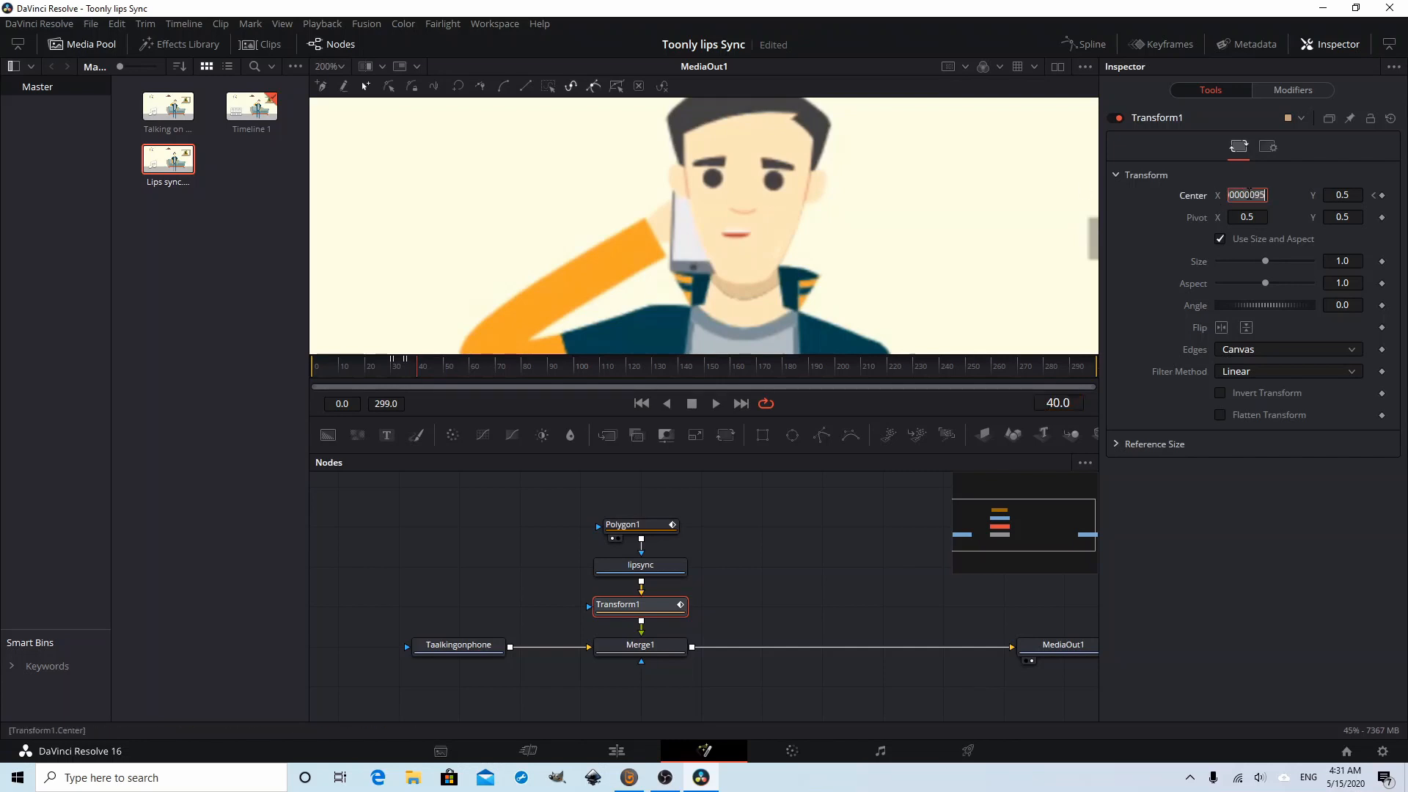
pyautogui.click(1250, 195)
pyautogui.hotkey('ctrl', 'a')
pyautogui.write('0.504')
pyautogui.press('Tab')
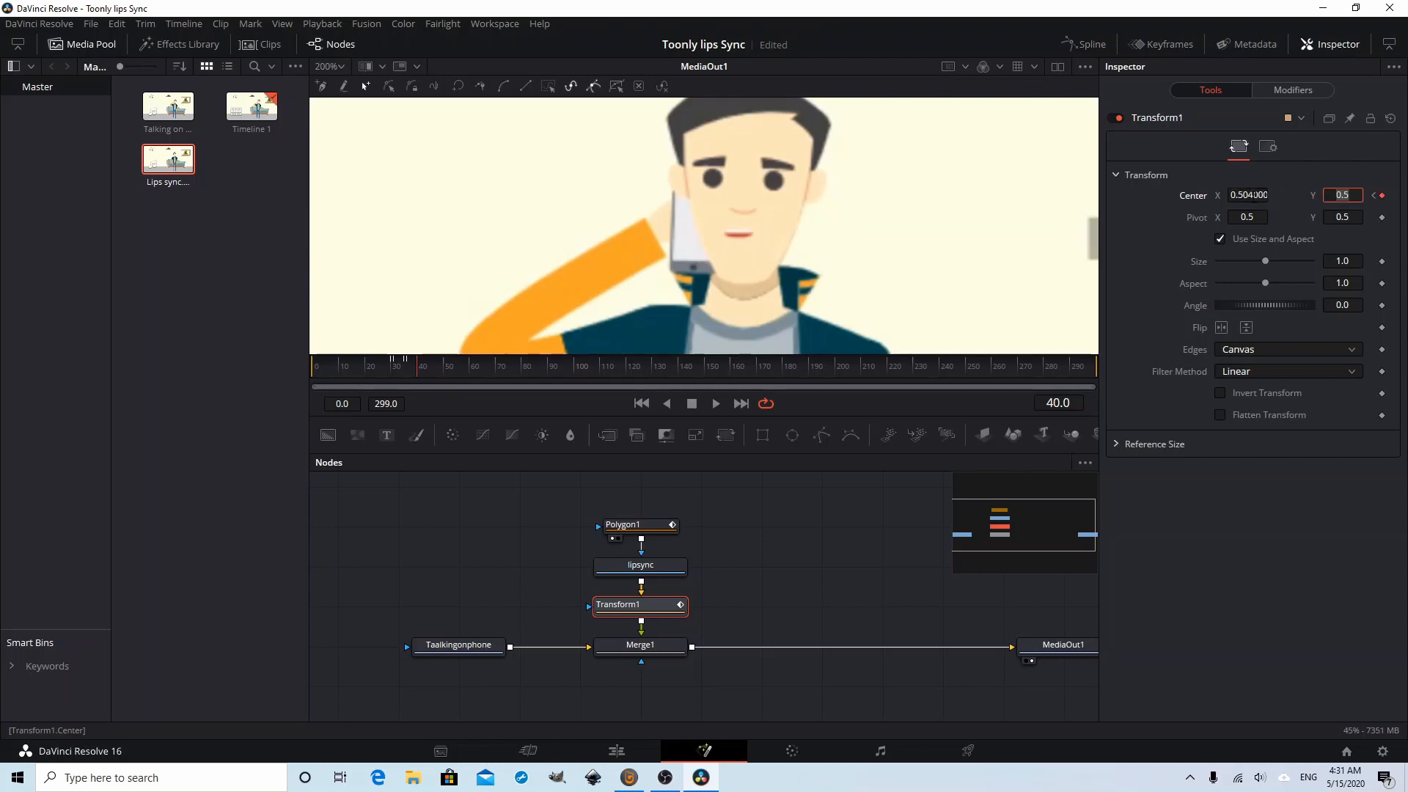
# Set Transform1's Center X to 0.505 at frame 40
pyautogui.click(1255, 195)
pyautogui.write('5')
pyautogui.press('BackSpace')
pyautogui.write('0.505')
pyautogui.press('Tab')
# Check the mouth alignment frame by frame up to frame 58 and set Transform1's Center X to 0.504 there
pyautogui.click(421, 362)
pyautogui.press('Right')
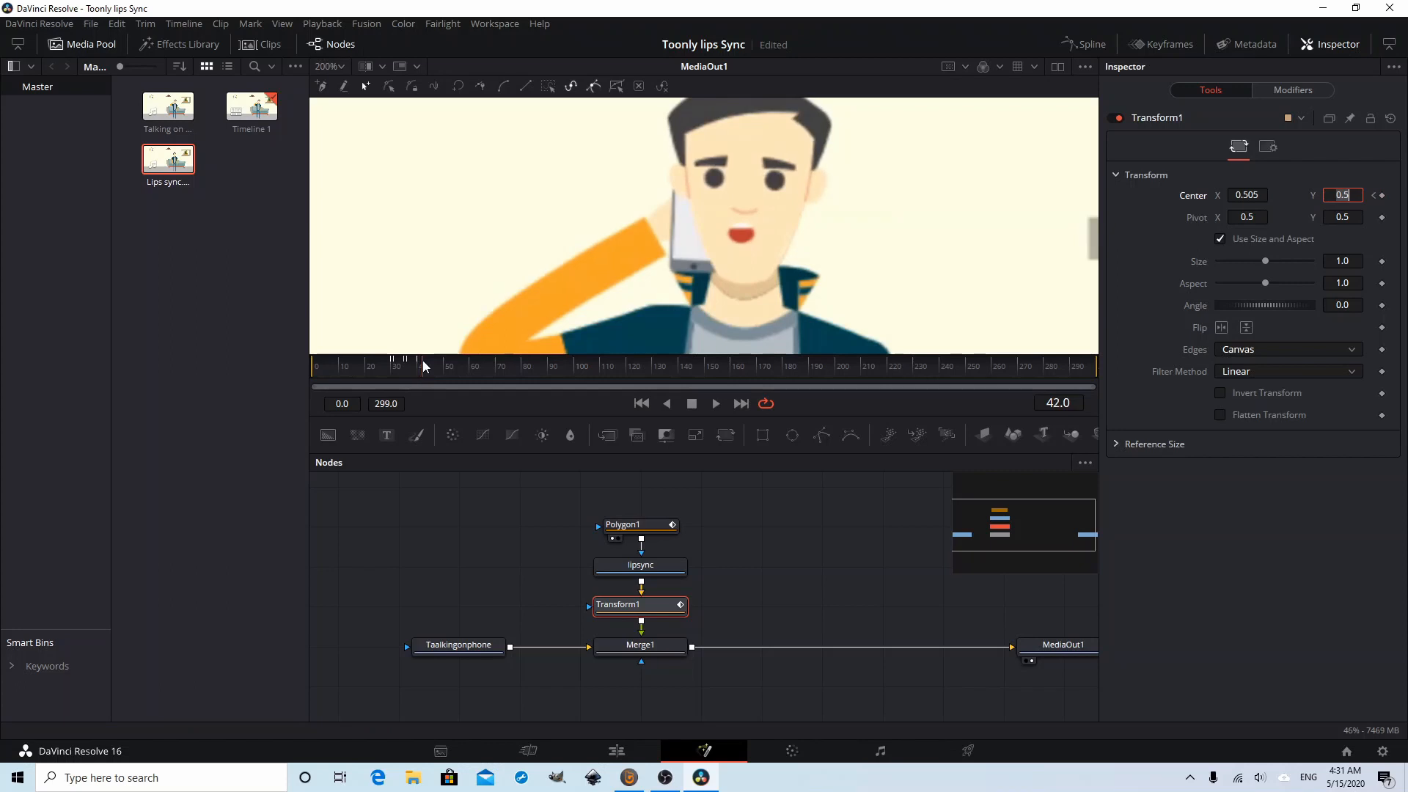
pyautogui.click(430, 364)
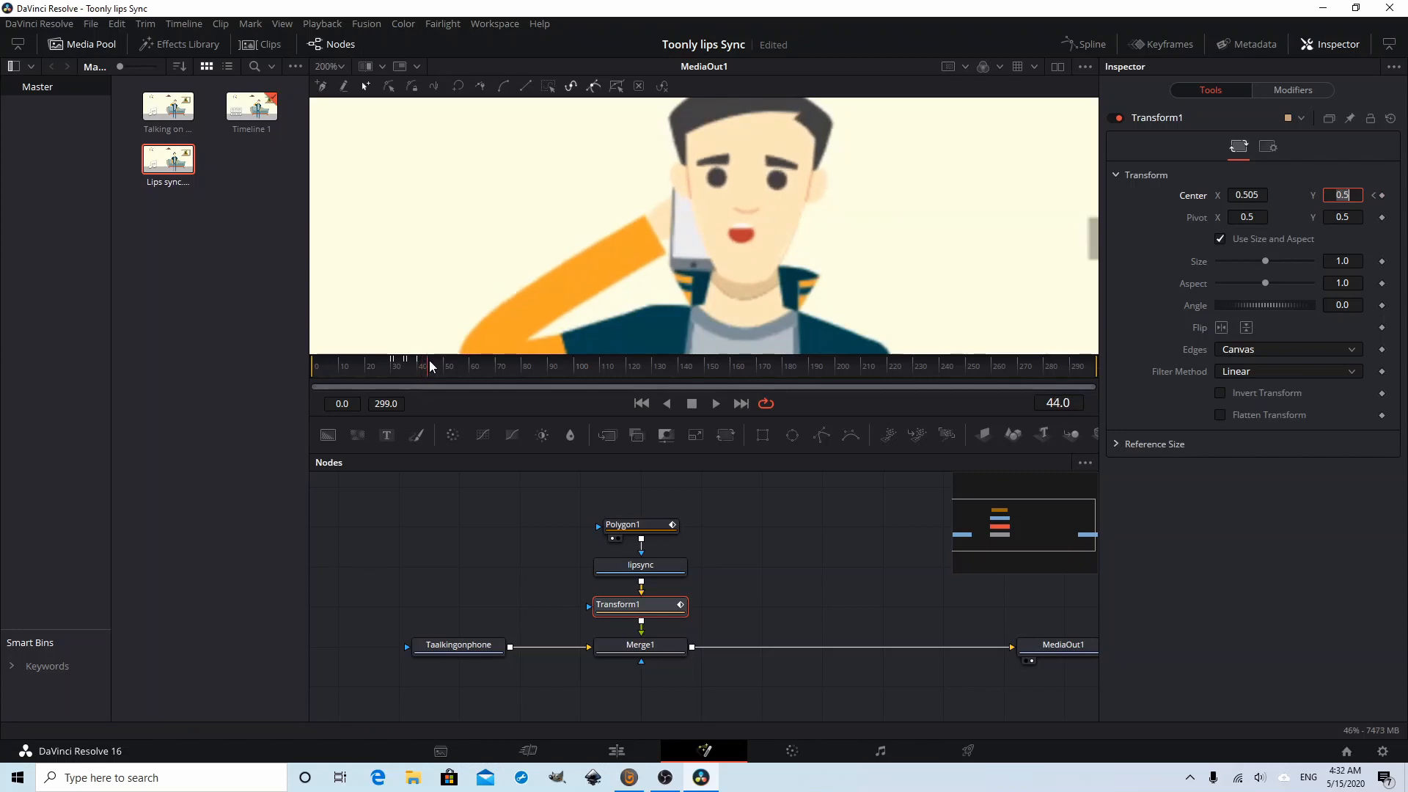
pyautogui.click(435, 364)
pyautogui.click(437, 362)
pyautogui.click(444, 365)
pyautogui.moveTo(446, 361); pyautogui.dragTo(450, 367)
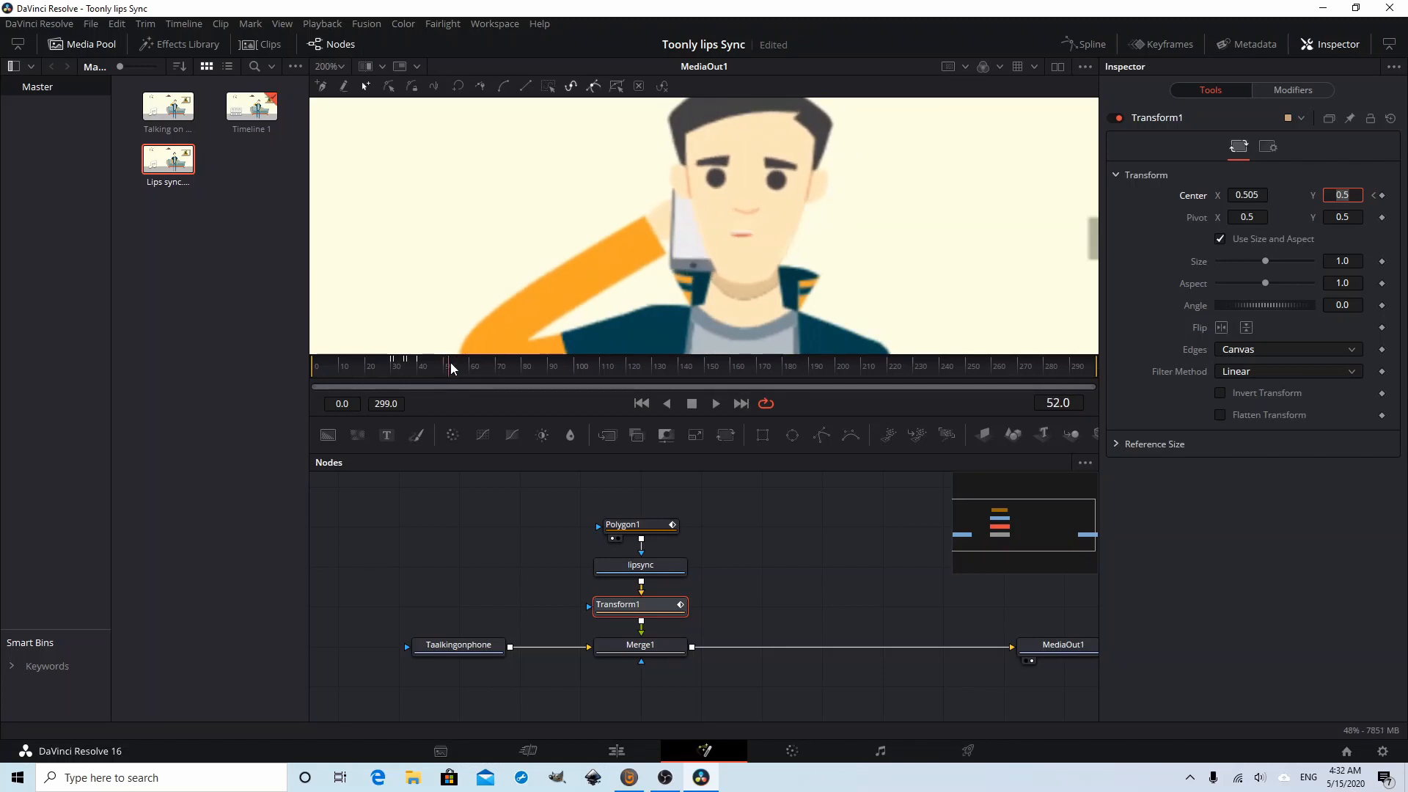
pyautogui.click(456, 362)
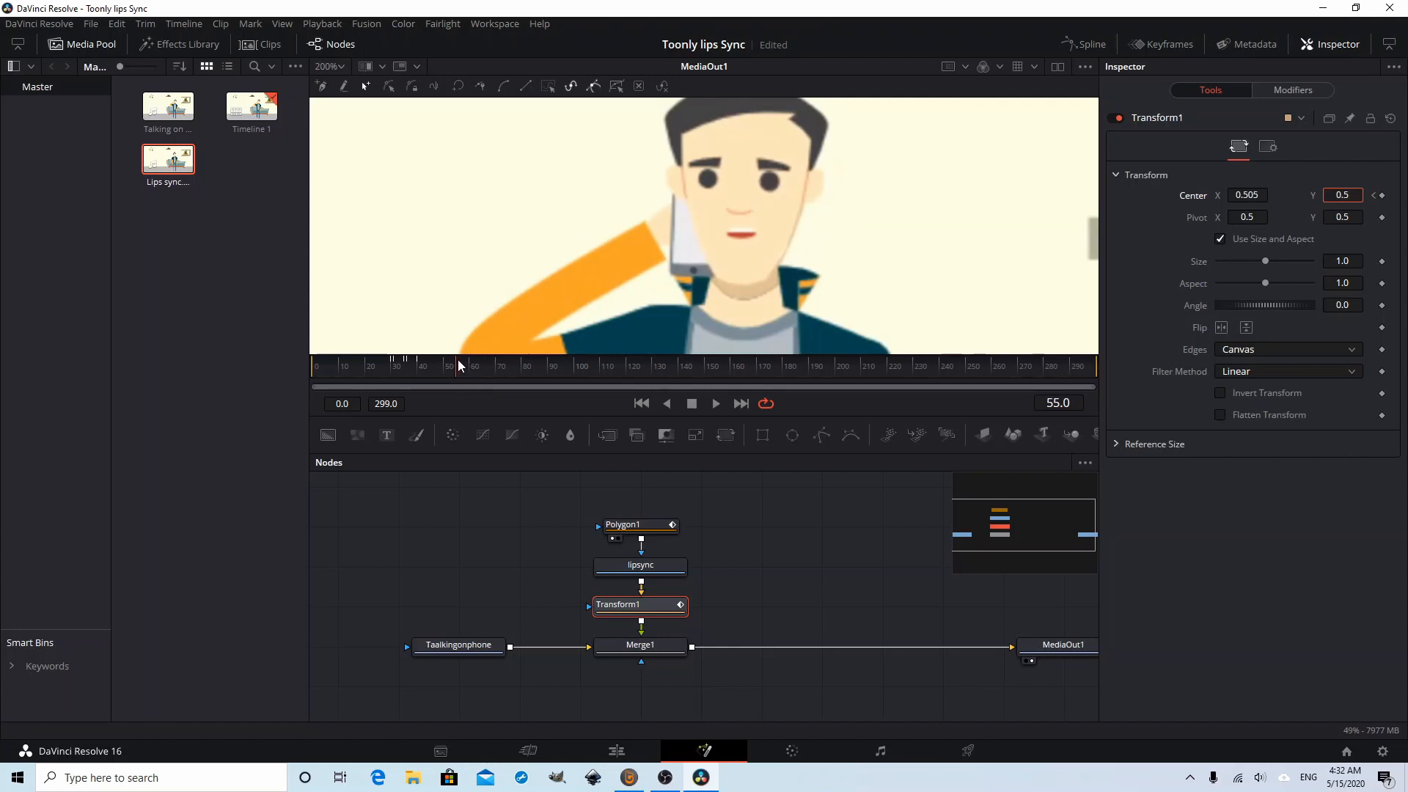
pyautogui.click(463, 361)
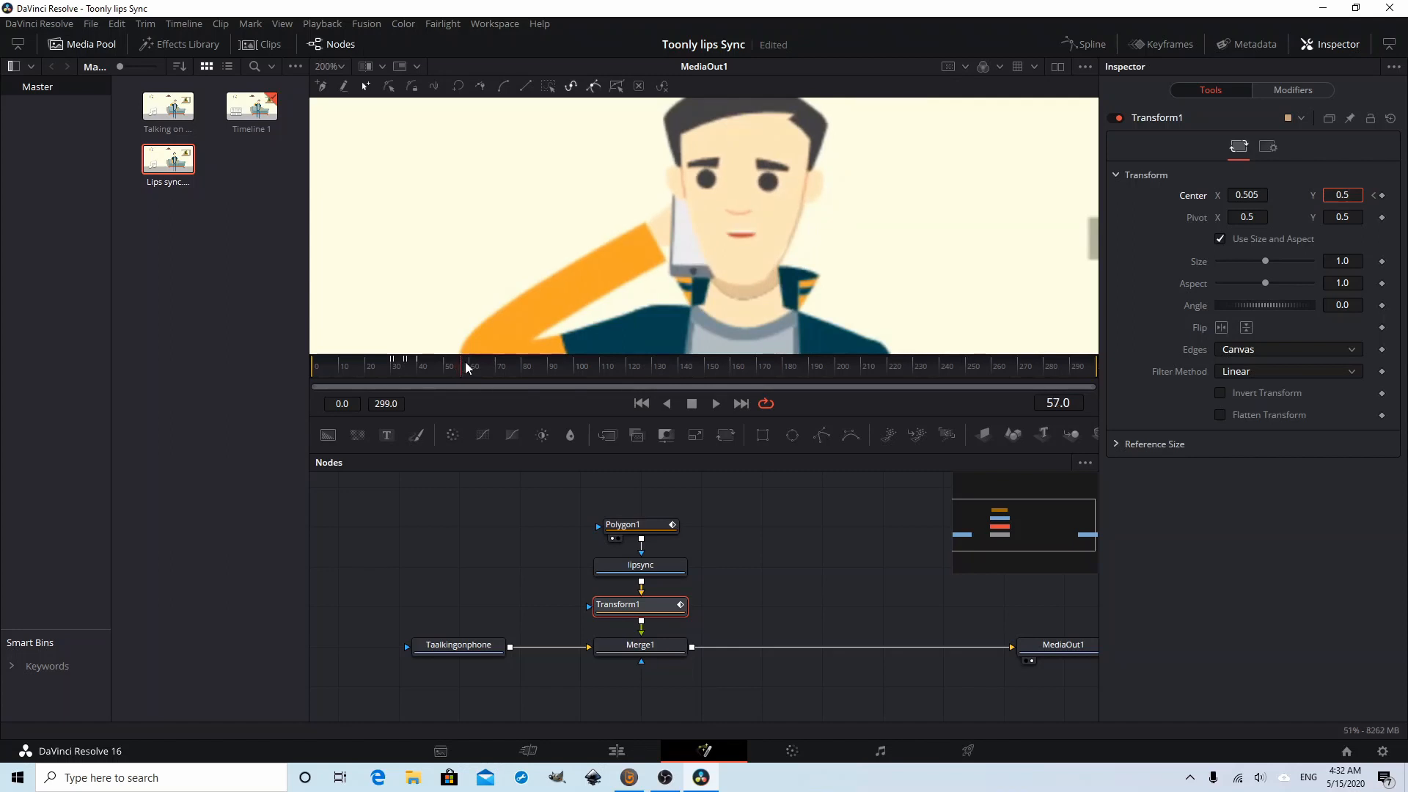
pyautogui.click(467, 366)
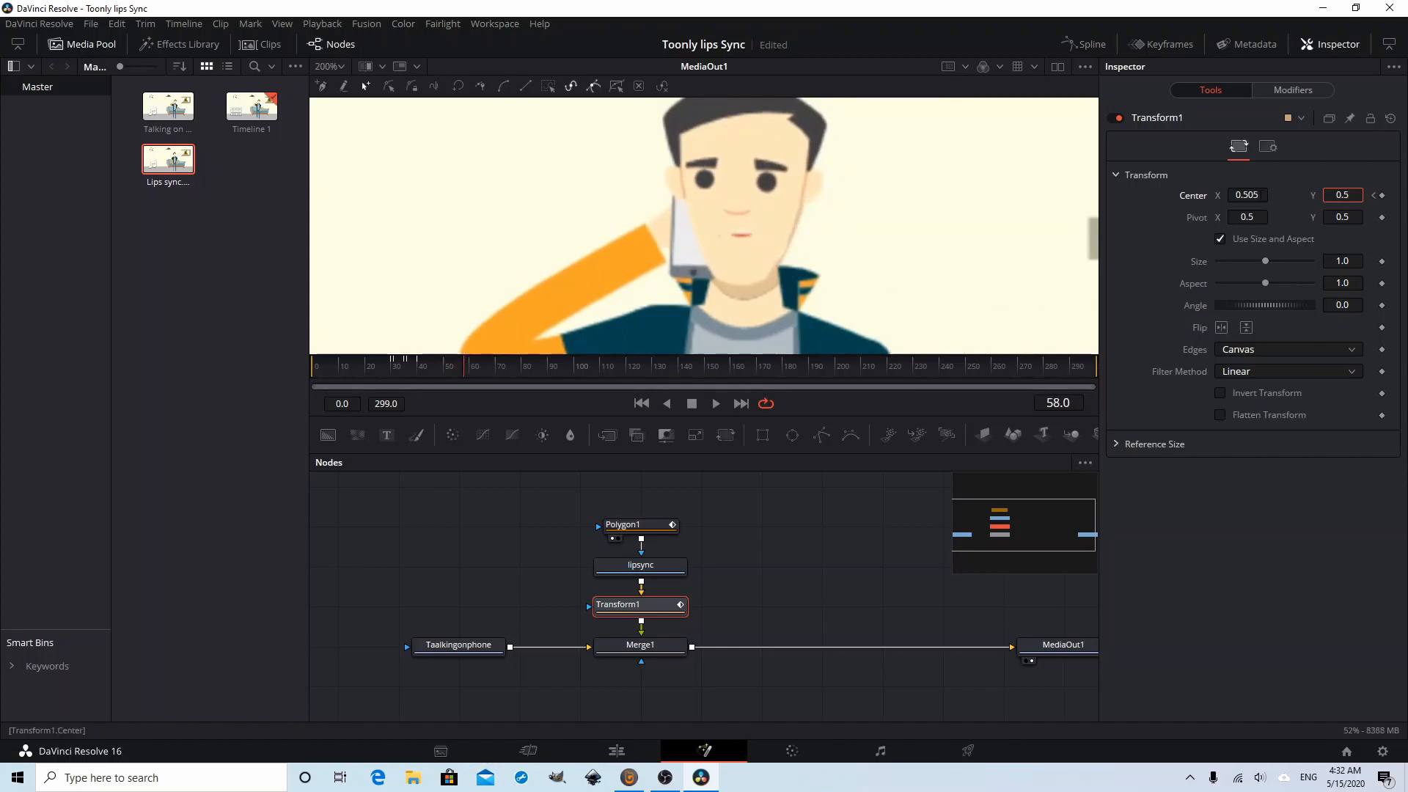
pyautogui.click(1257, 195)
pyautogui.press('BackSpace')
pyautogui.write('4')
pyautogui.press('Tab')
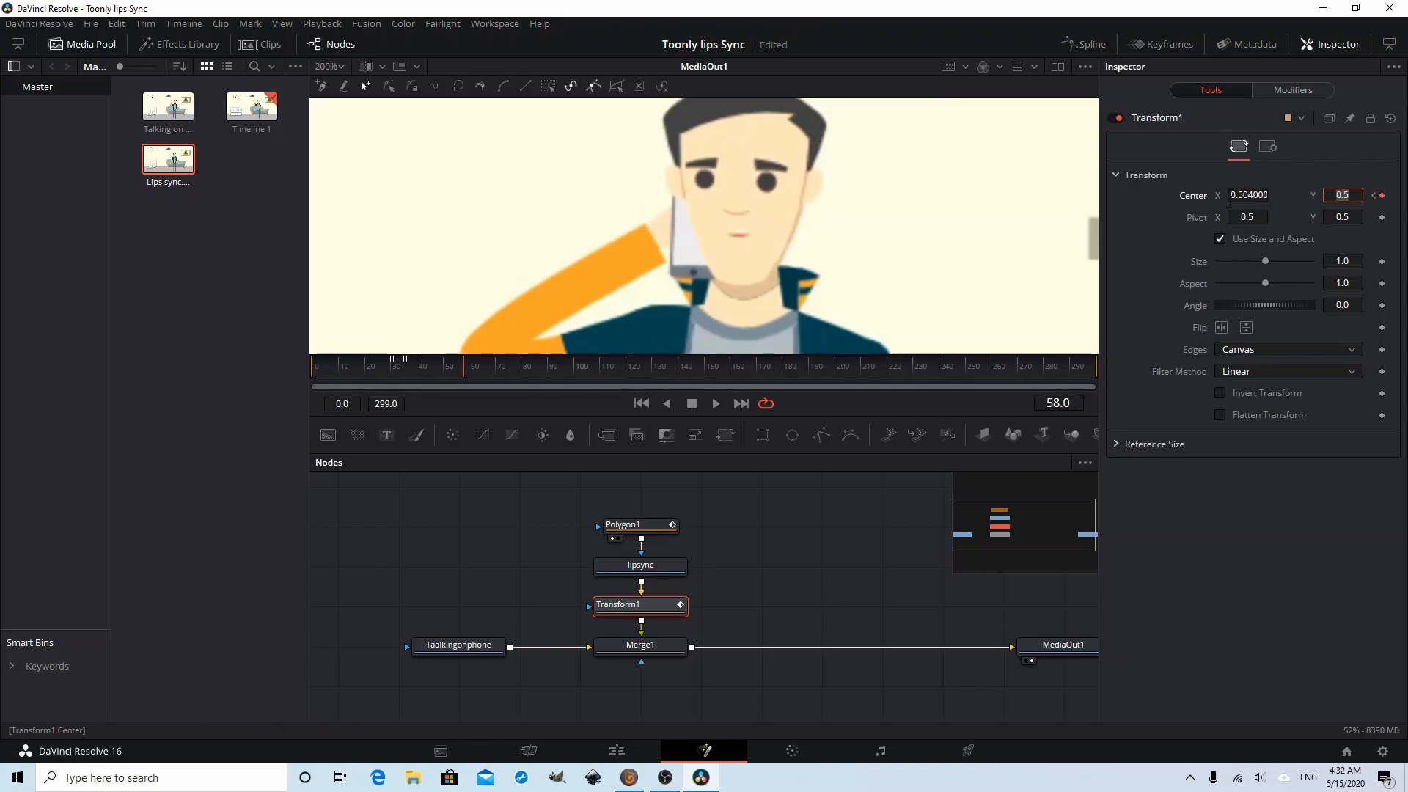
# Move to frame 59 and try Center X values of 0.503 and 0.502 on Transform1
pyautogui.click(469, 365)
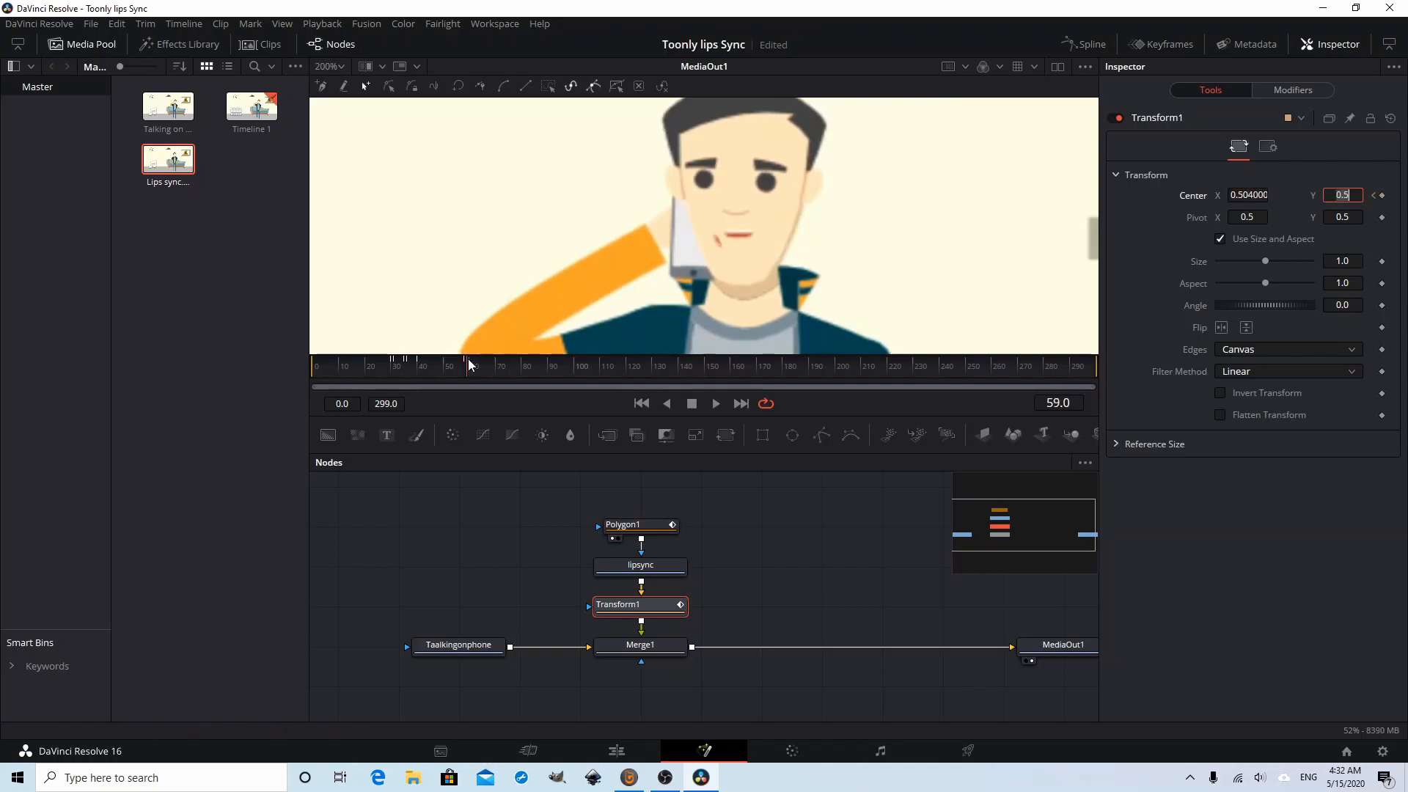
pyautogui.click(1257, 195)
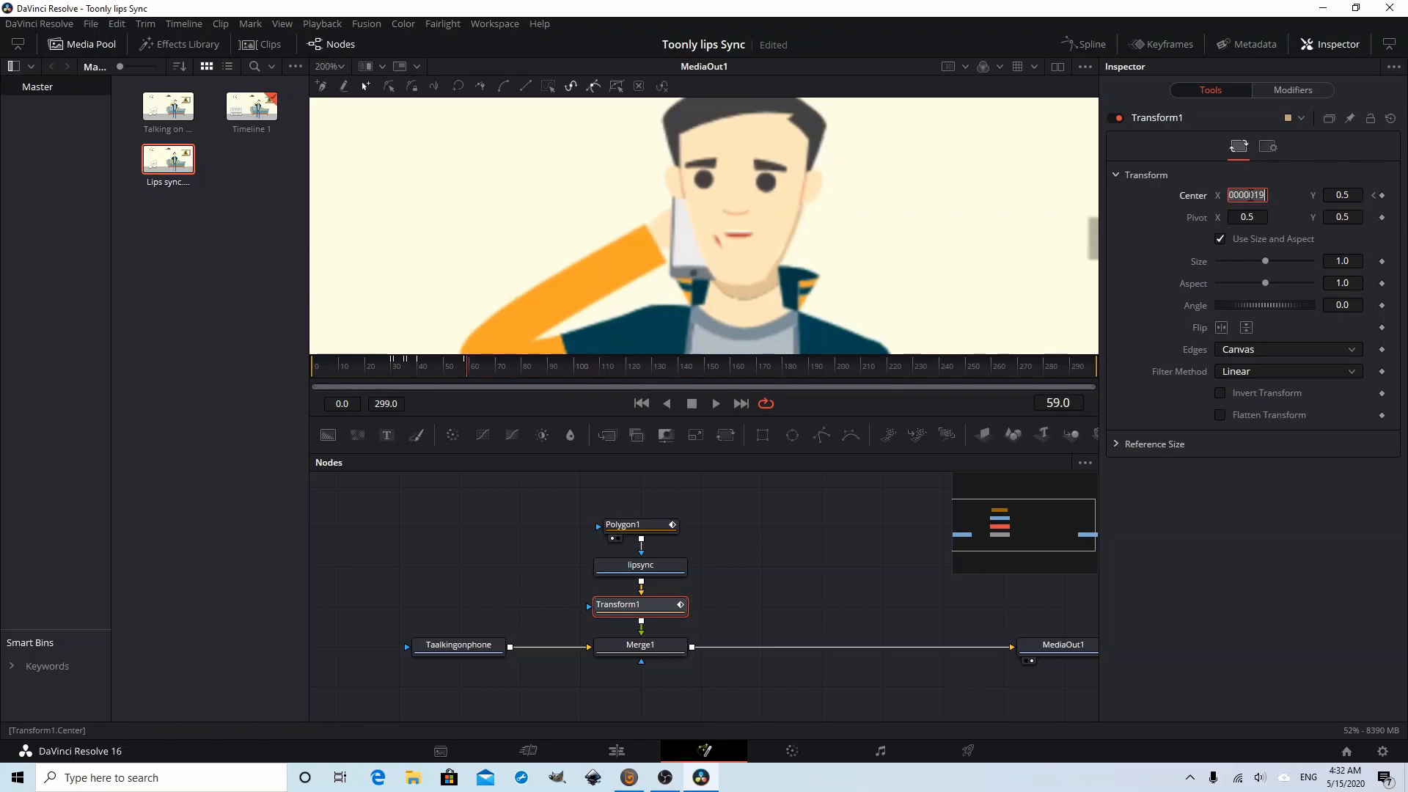
pyautogui.write('0.503000')
pyautogui.press('Tab')
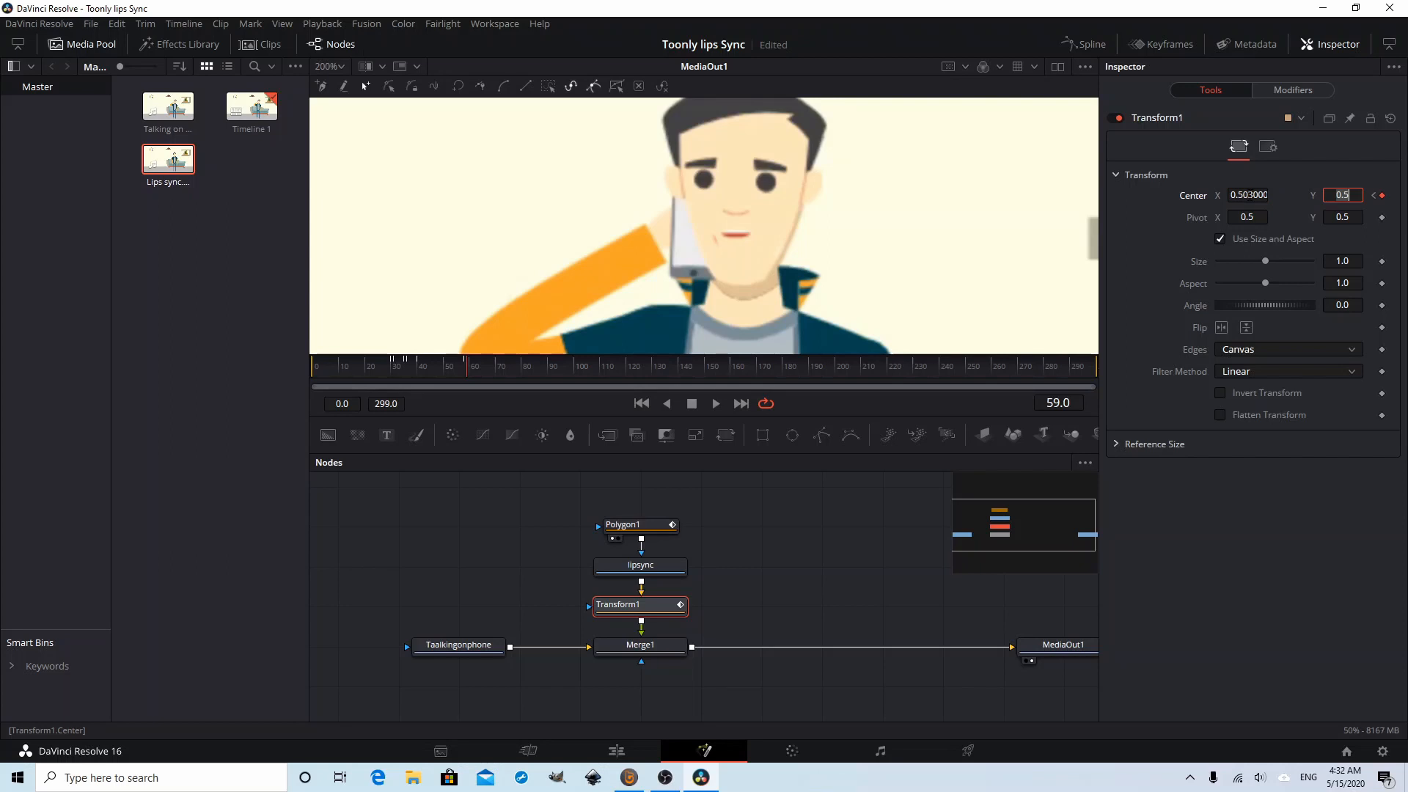
pyautogui.click(1250, 195)
pyautogui.write('0.502')
pyautogui.press('Tab')
# Refine Transform1's Center X at frame 59 to 0.5015
pyautogui.doubleClick(1257, 195)
pyautogui.write('0.515')
pyautogui.press('Tab')
pyautogui.click(1249, 195)
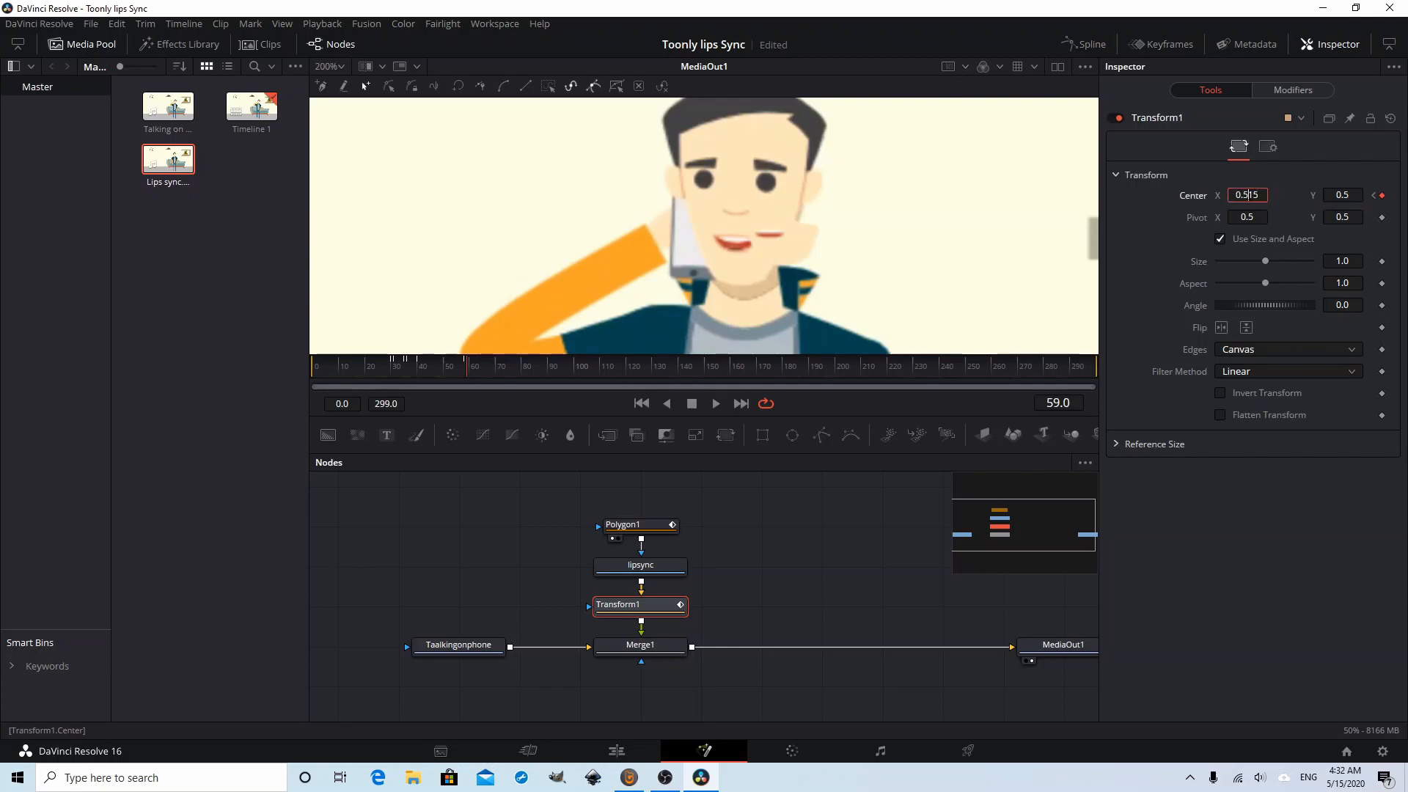
pyautogui.write('0')
pyautogui.press('Tab')
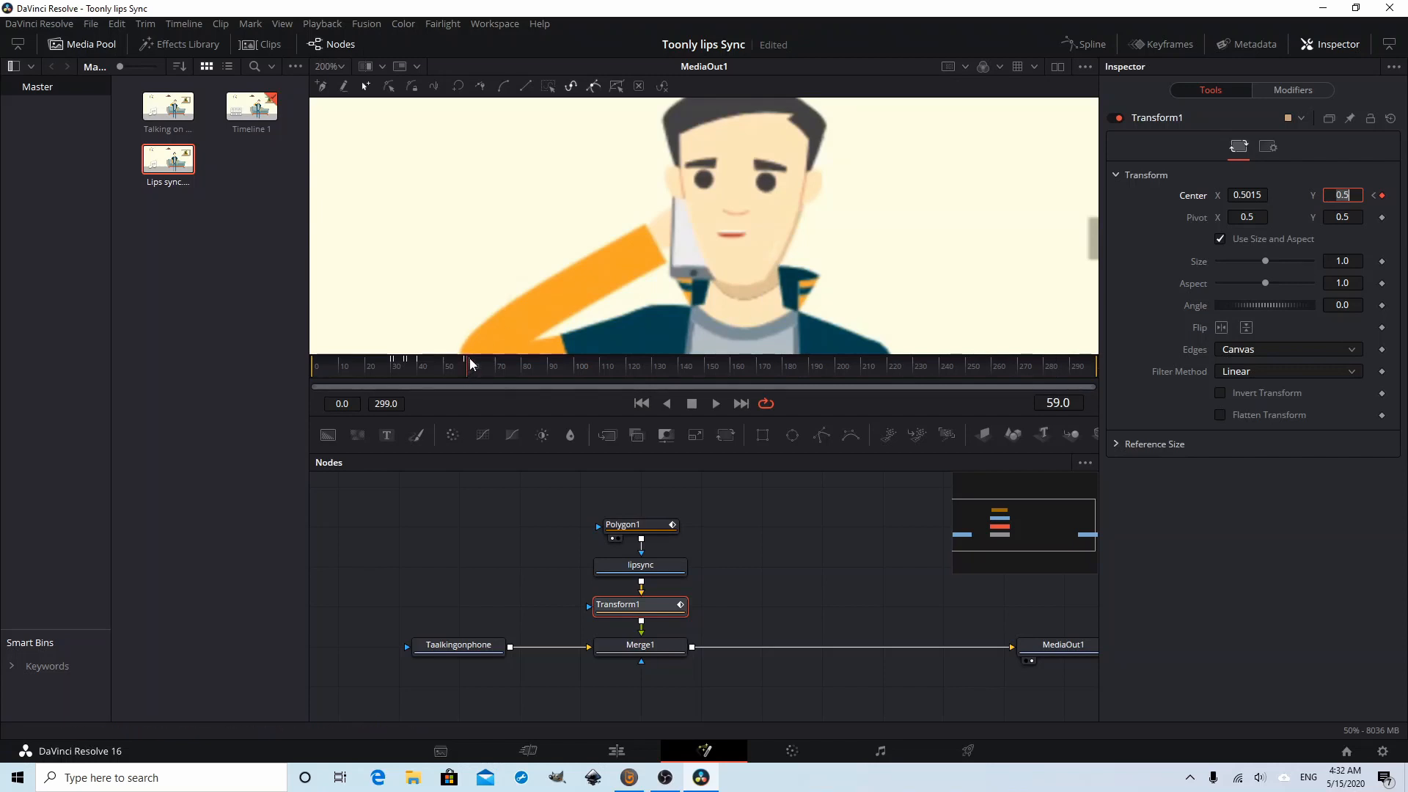
# Reshape the Polygon1 mask at frame 62 by moving the points along its cheek-side edge inward, away from the face outline
pyautogui.moveTo(472, 358); pyautogui.dragTo(474, 360)
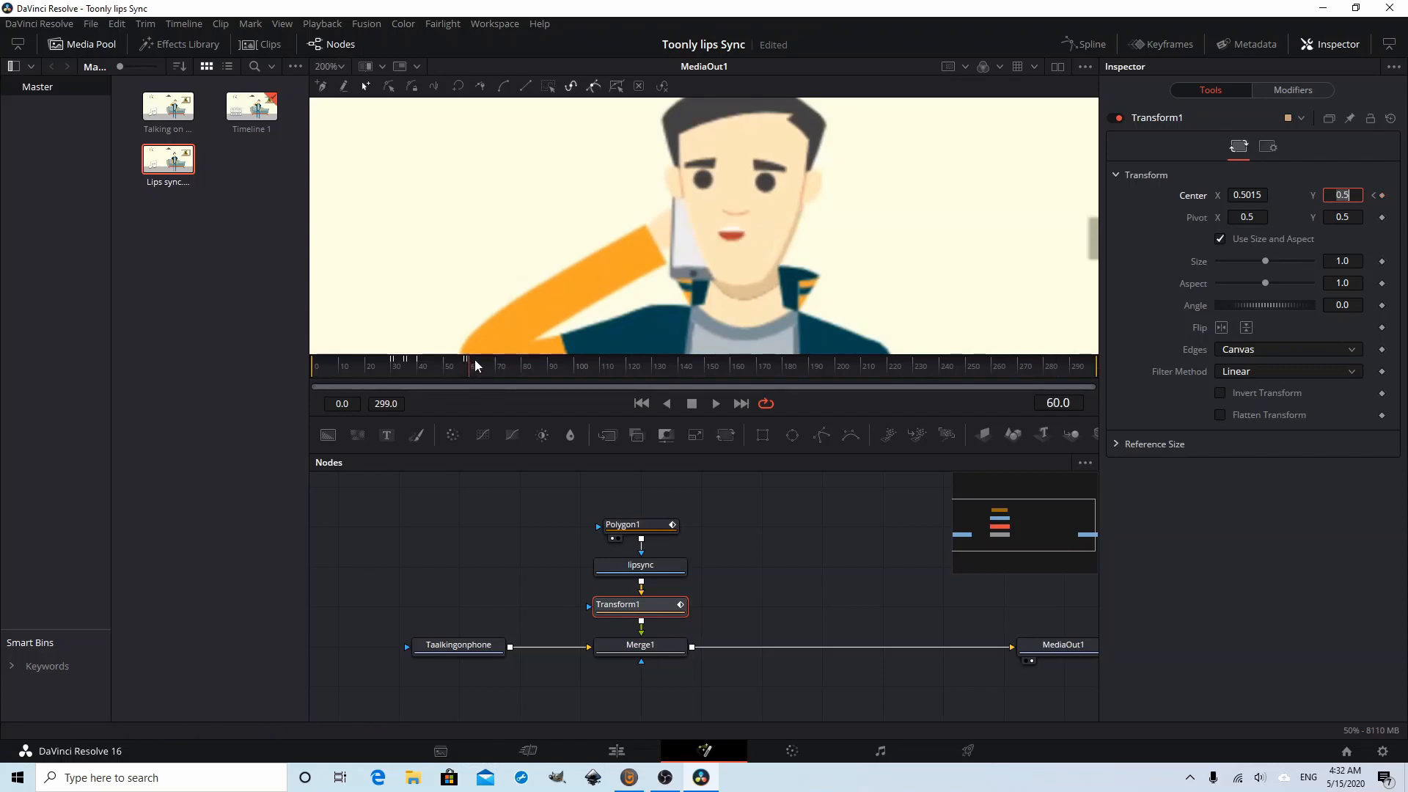
pyautogui.click(658, 533)
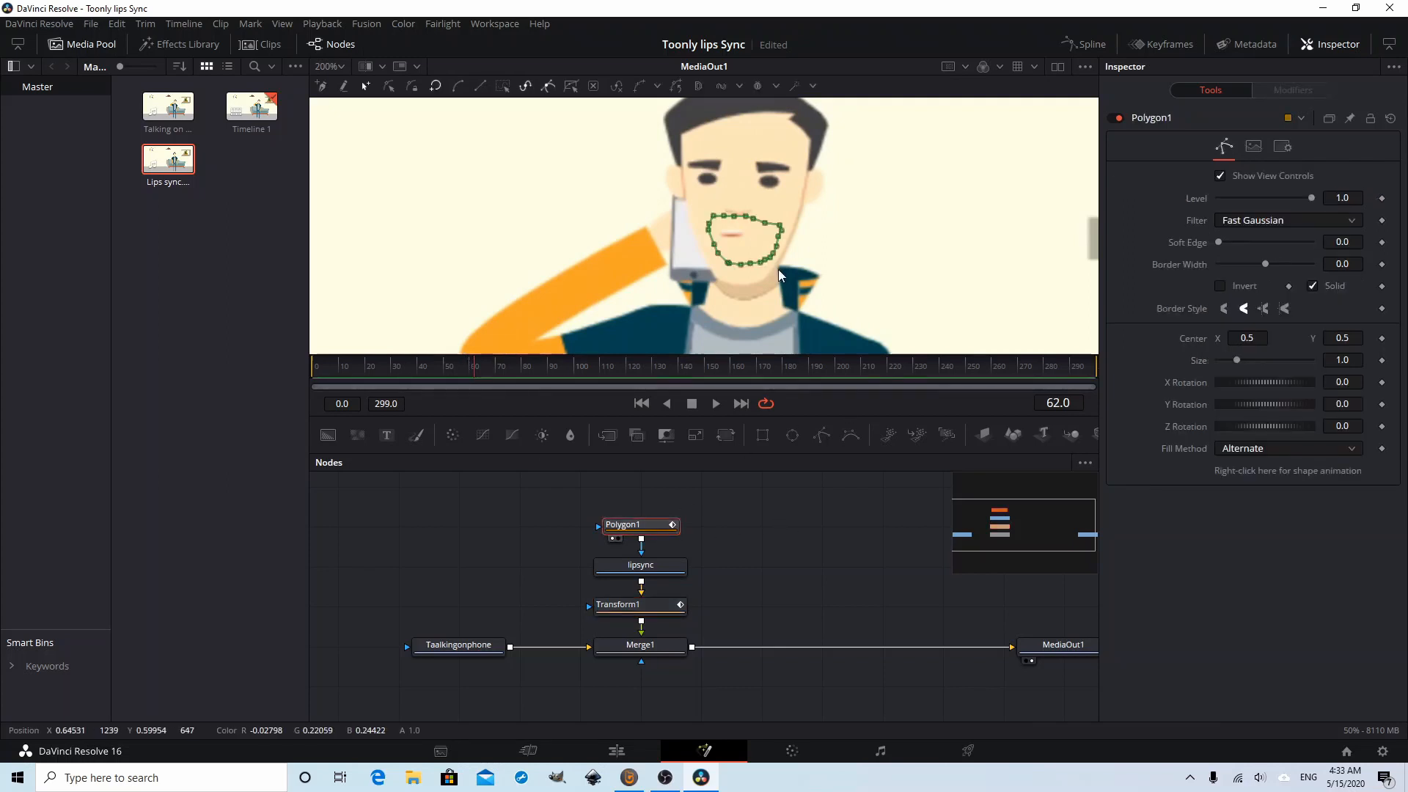
pyautogui.scroll(5, 792, 242)
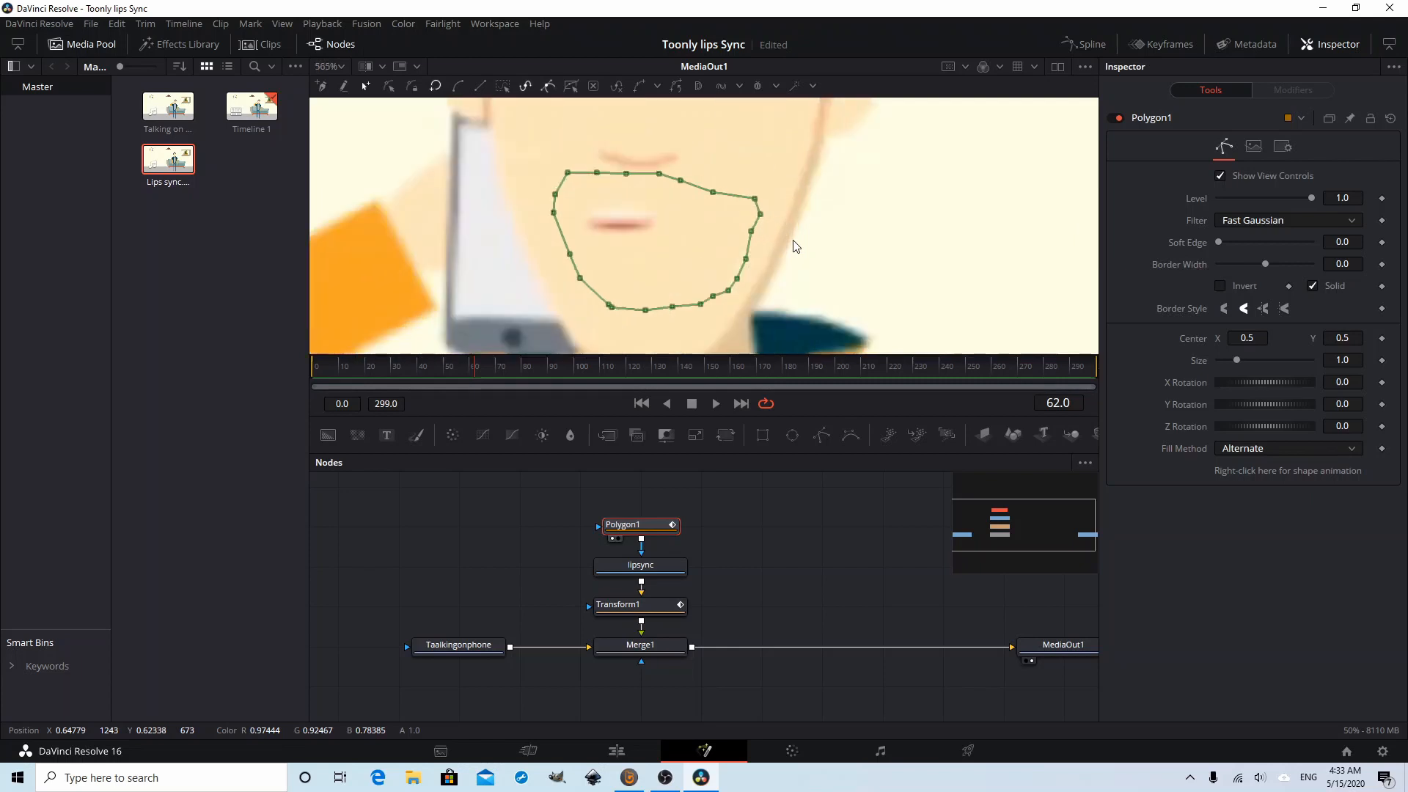
pyautogui.moveTo(736, 279); pyautogui.dragTo(752, 213)
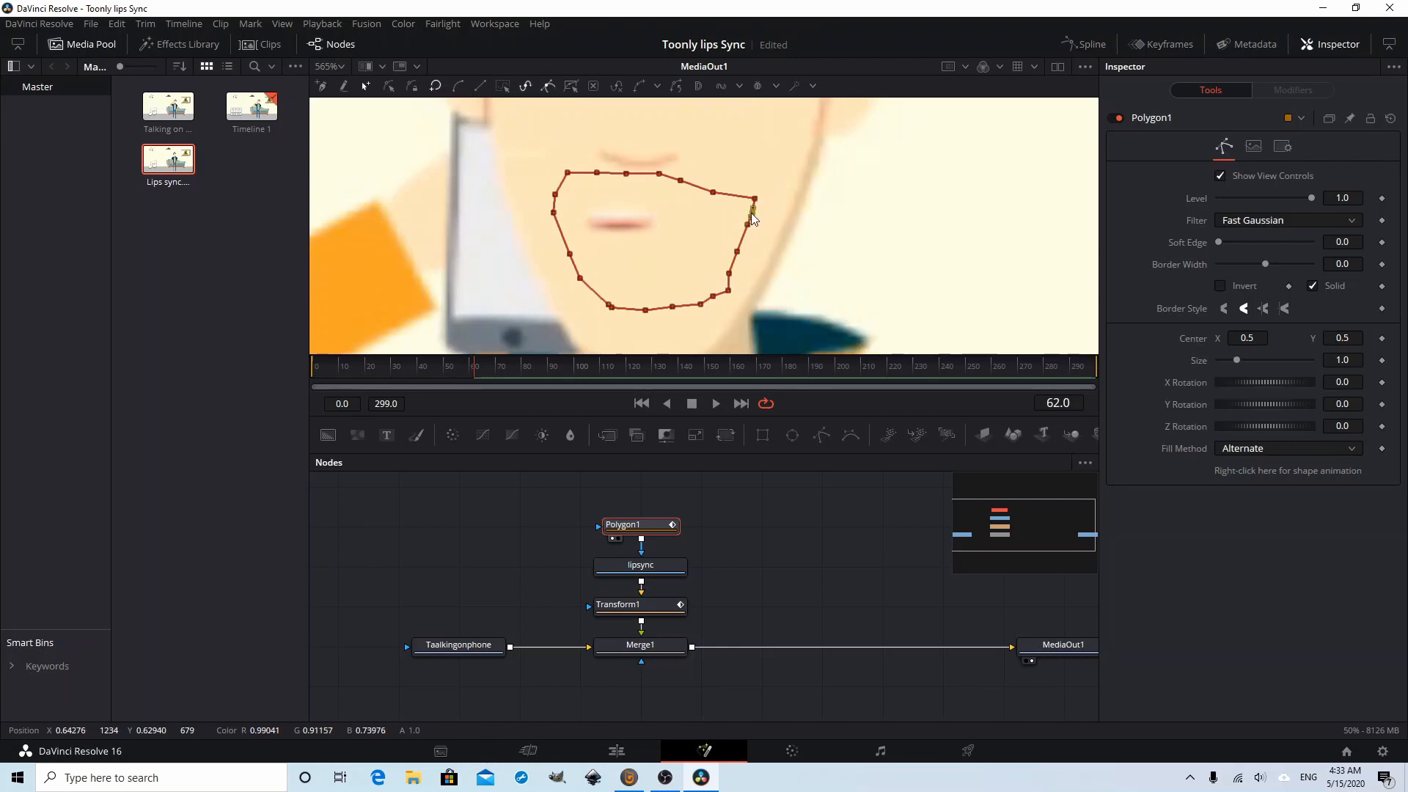
pyautogui.moveTo(728, 292); pyautogui.dragTo(723, 285)
# Display Merge1 in the viewer and set Transform1's Center X to 0.5035 at frame 65
pyautogui.click(650, 606)
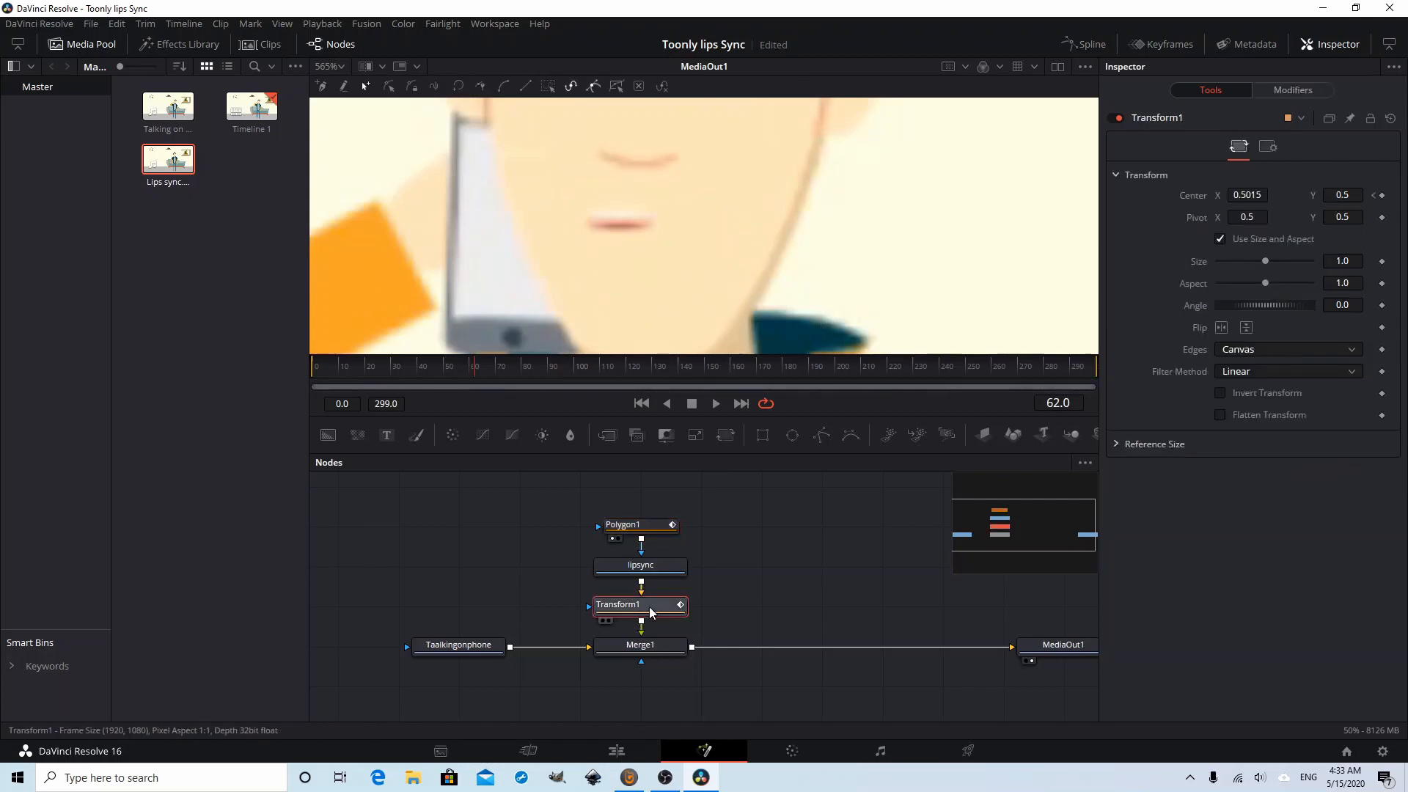
pyautogui.click(611, 659)
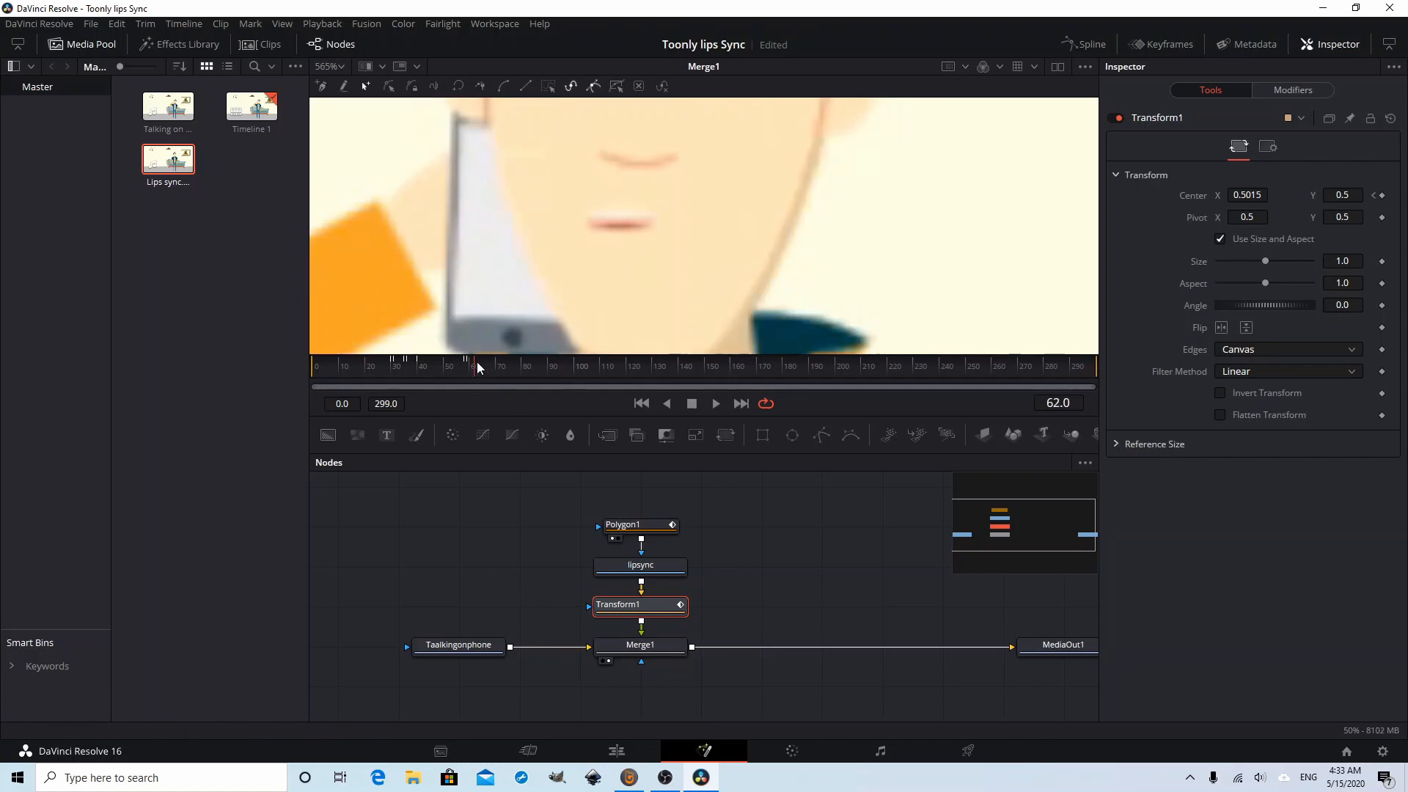
pyautogui.moveTo(477, 363); pyautogui.dragTo(485, 367)
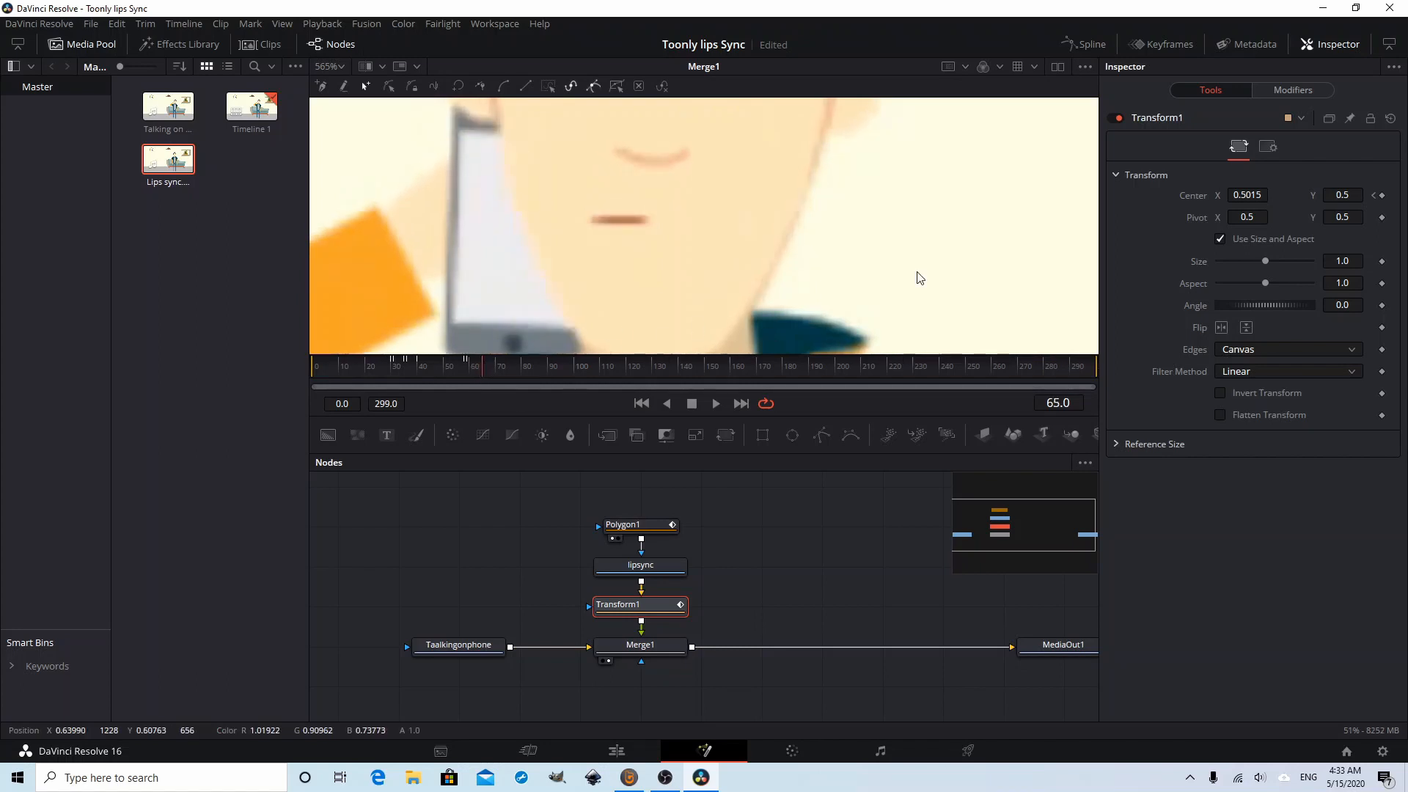
pyautogui.moveTo(1254, 193); pyautogui.dragTo(1260, 193)
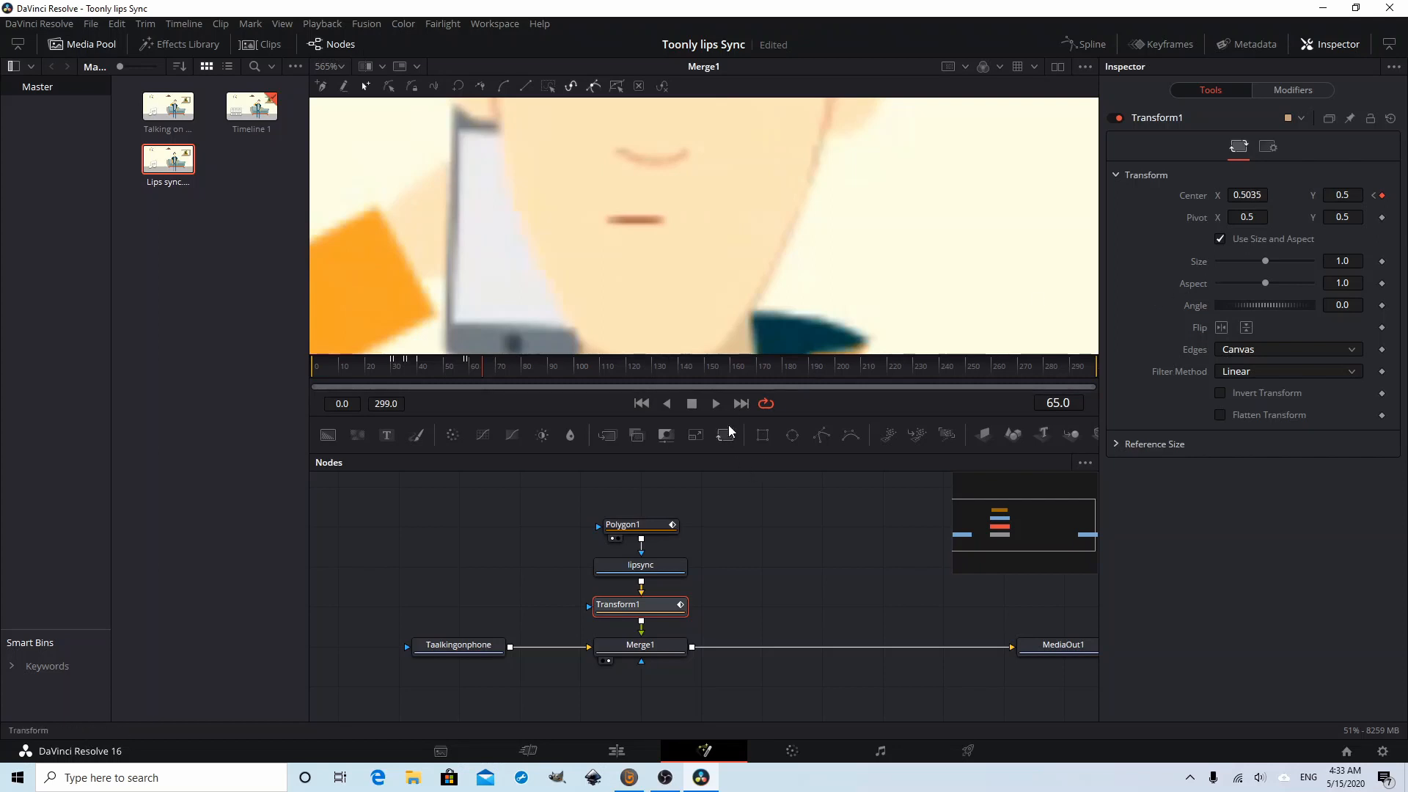
# Advance to frame 75 and set Transform1's Center X to 0.5065
pyautogui.click(485, 359)
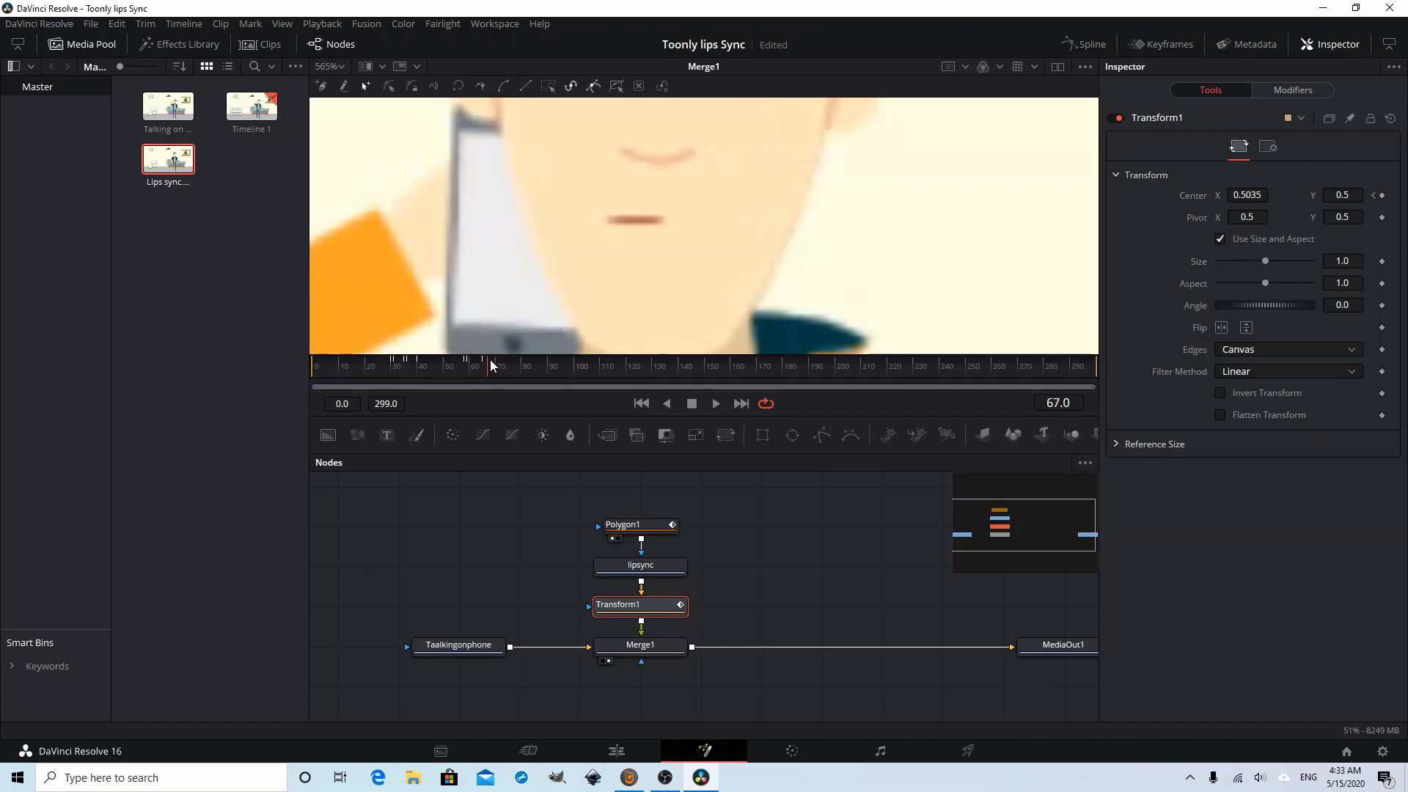
pyautogui.moveTo(490, 360); pyautogui.dragTo(509, 359)
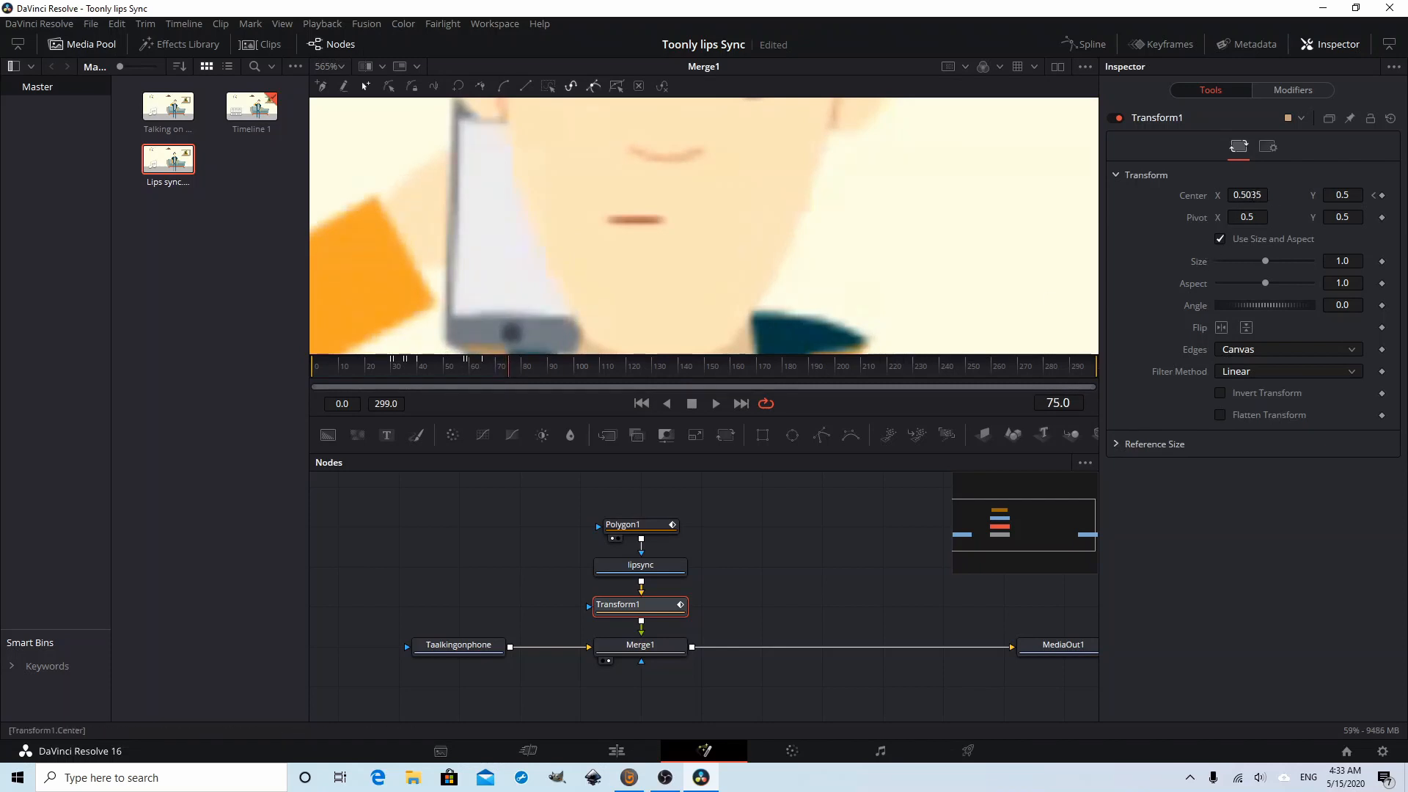
pyautogui.moveTo(1252, 195); pyautogui.dragTo(1274, 196)
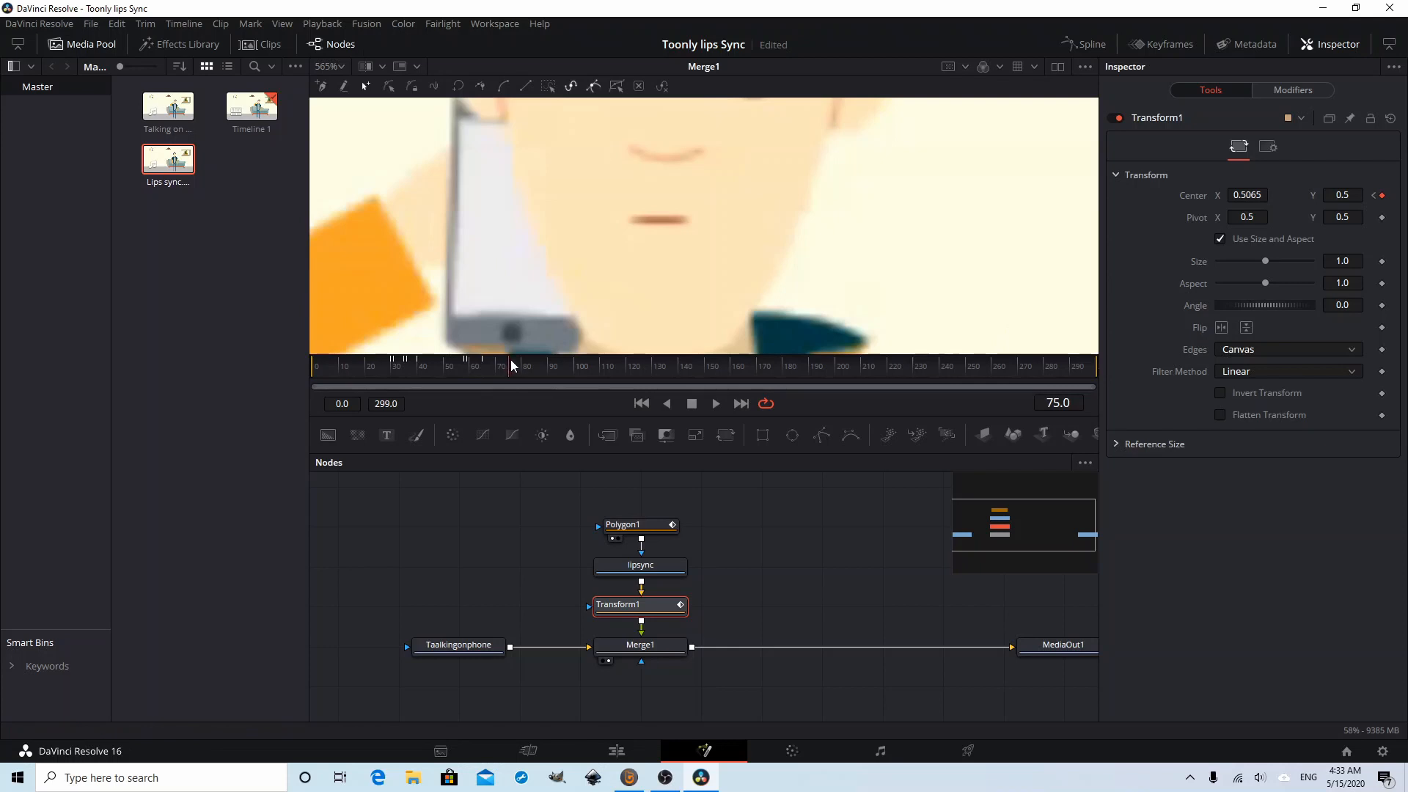
# Keyframe Transform1's Center X at 0.5035 on frame 114 and at 0.4995 on frame 115
pyautogui.moveTo(514, 366); pyautogui.dragTo(612, 364)
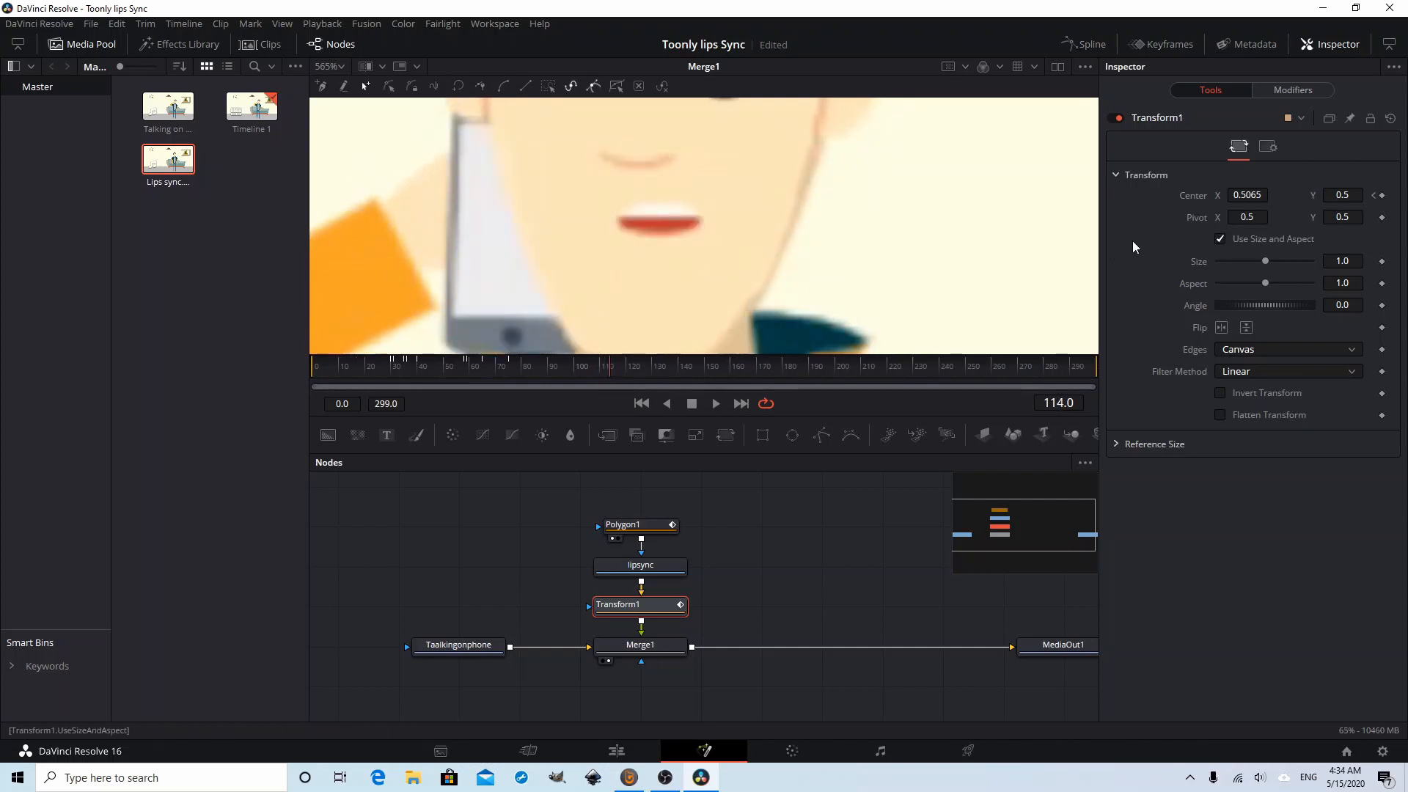
pyautogui.click(1250, 195)
pyautogui.click(1275, 215)
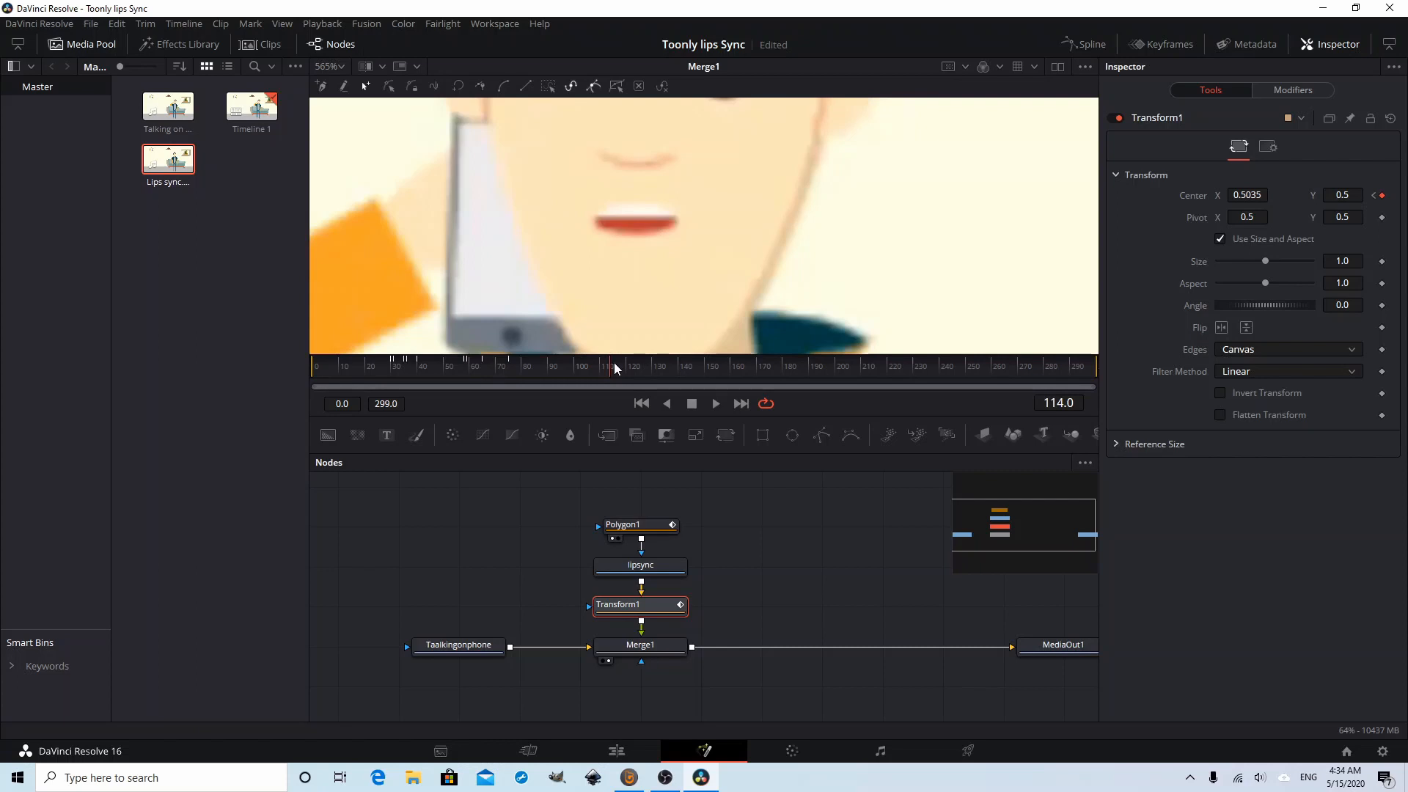
pyautogui.moveTo(614, 362); pyautogui.dragTo(617, 363)
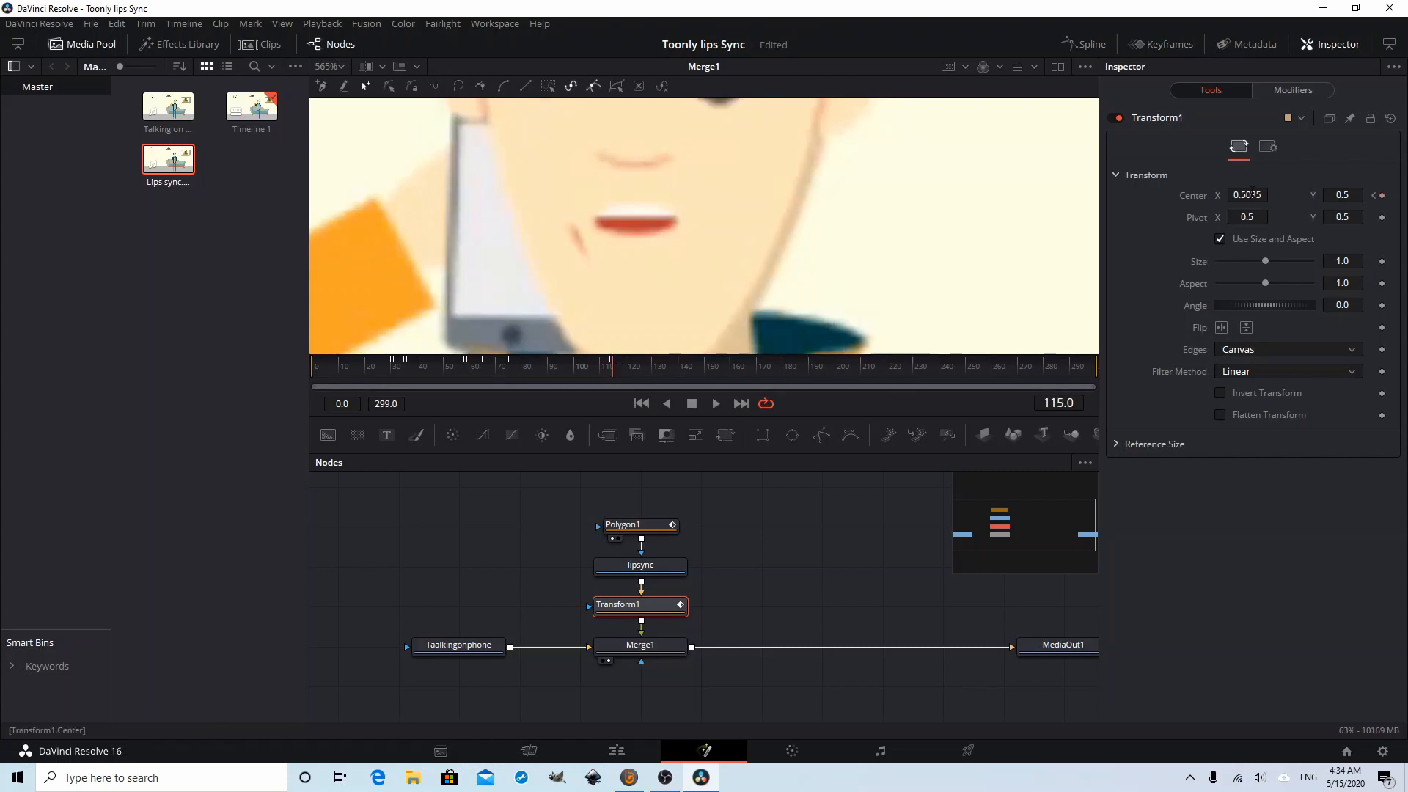
pyautogui.moveTo(1247, 195); pyautogui.dragTo(1218, 195)
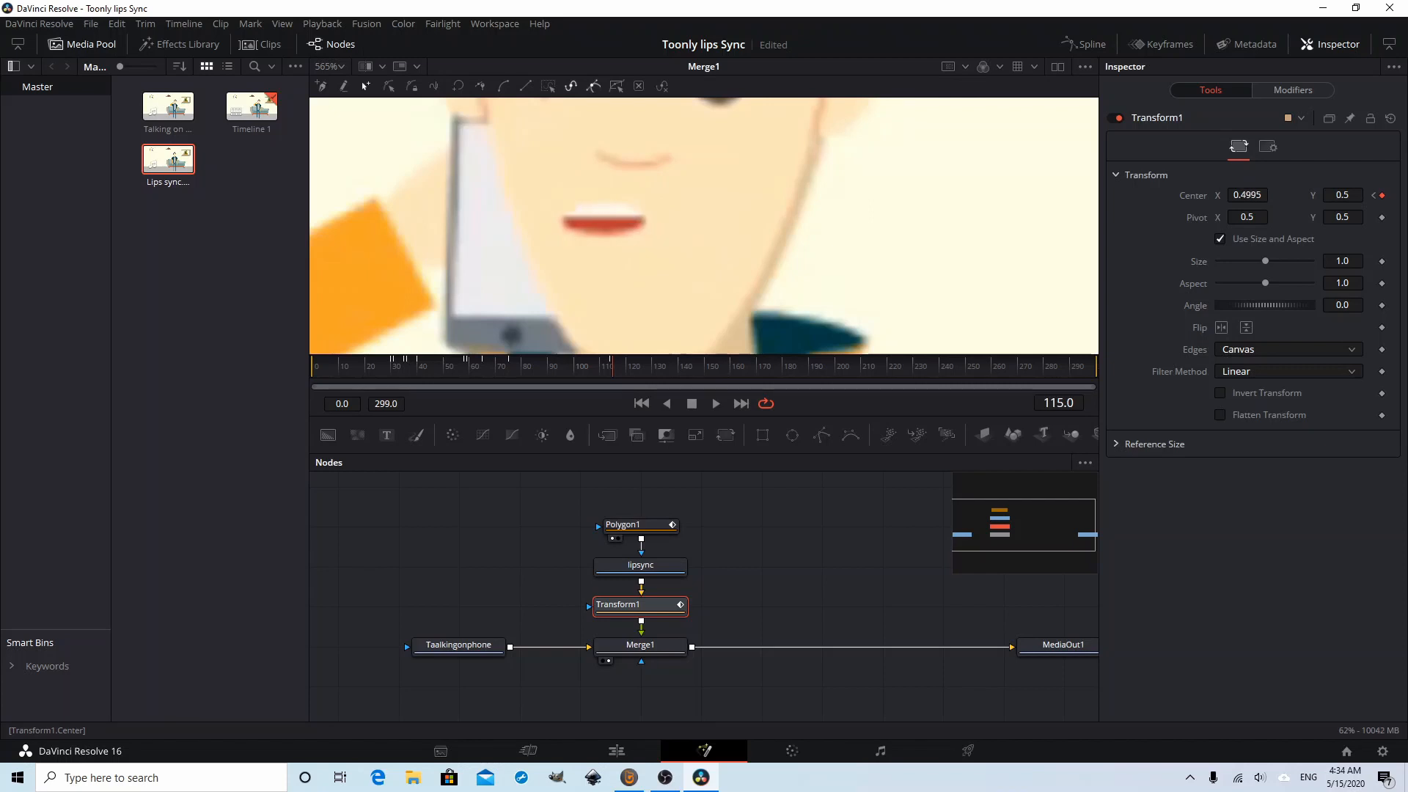
# Continue checking the mouth alignment from frame 116 onward, and return to the Edit page
pyautogui.click(618, 361)
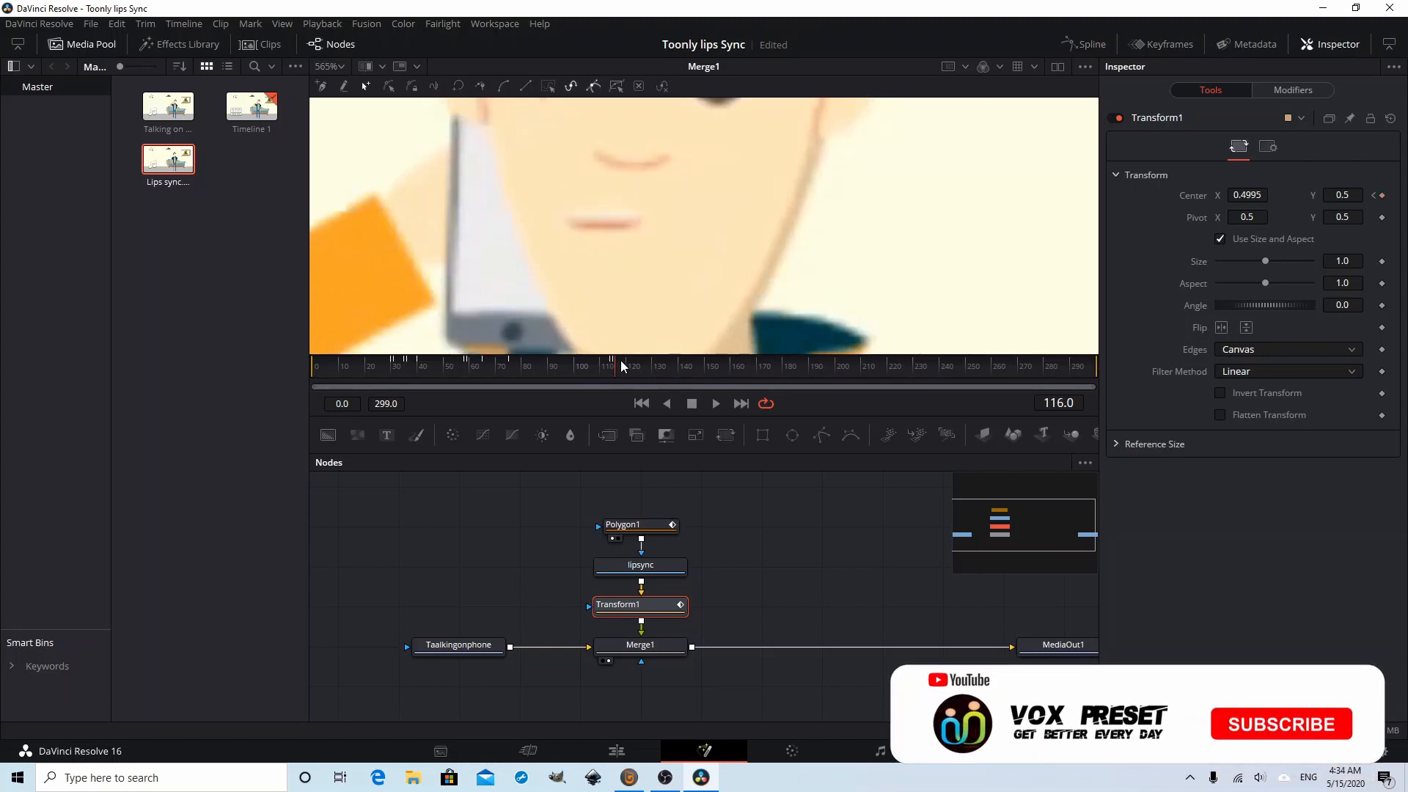
pyautogui.moveTo(619, 359); pyautogui.dragTo(629, 362)
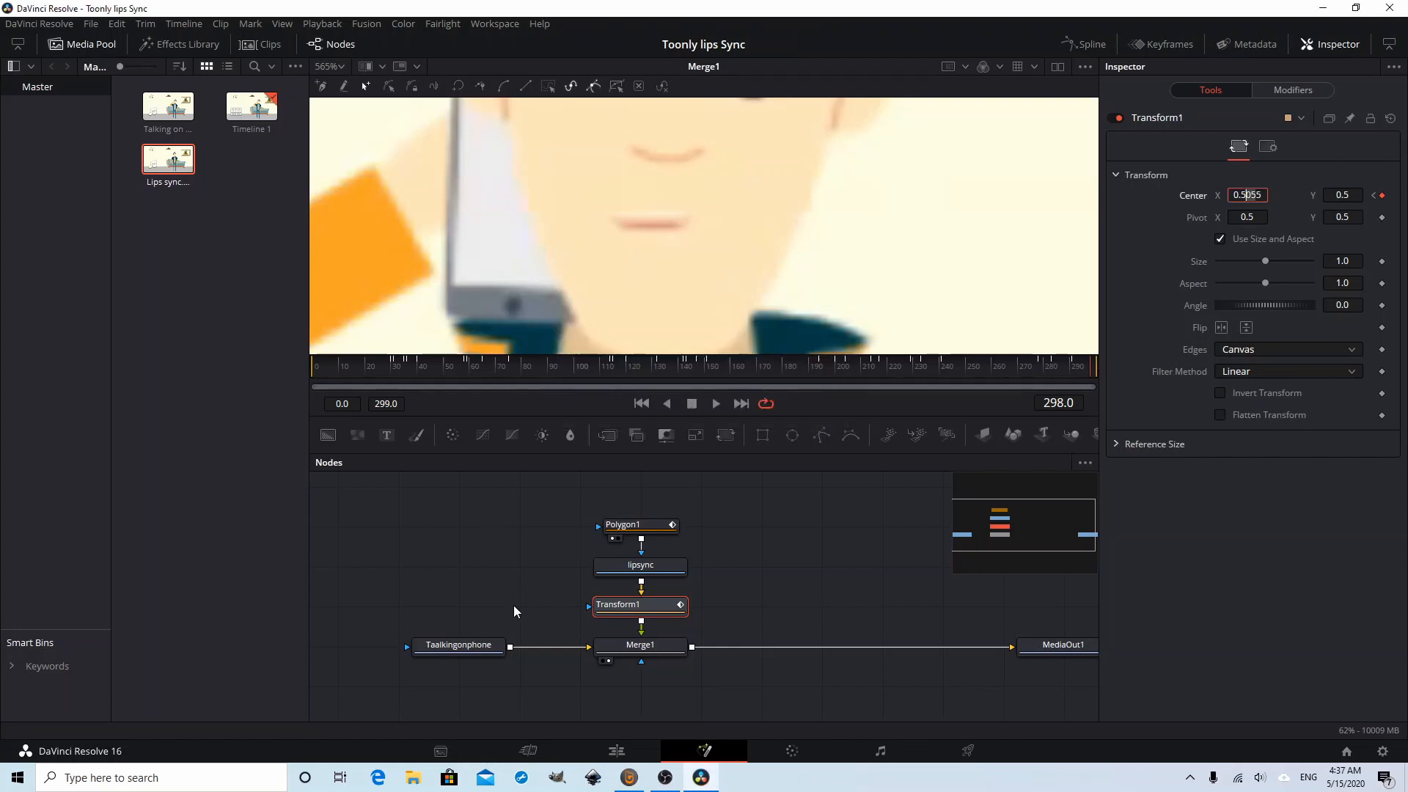
pyautogui.click(616, 751)
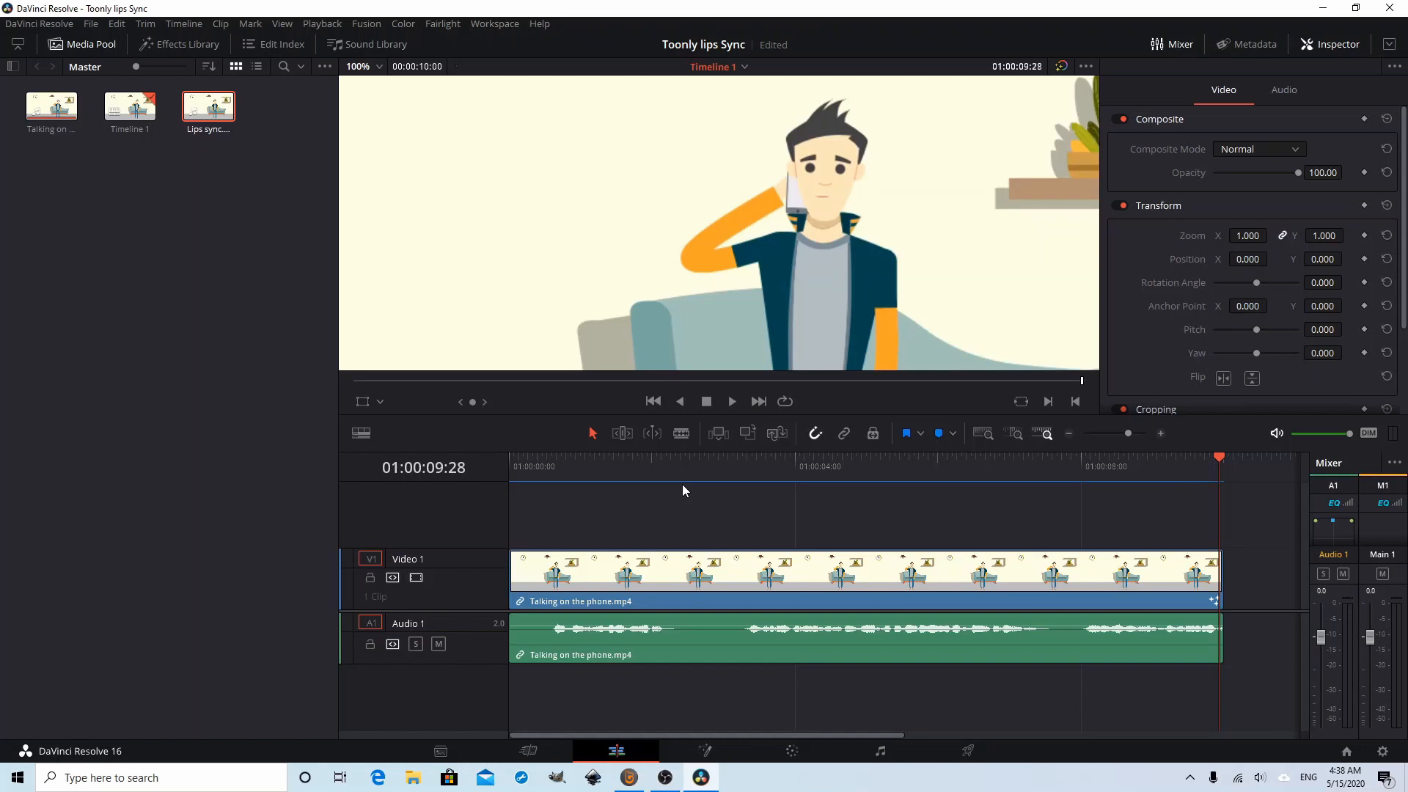
# Play the timeline from the start and scrub back to about 01:00:07:02 to check the mouth alignment
pyautogui.click(653, 402)
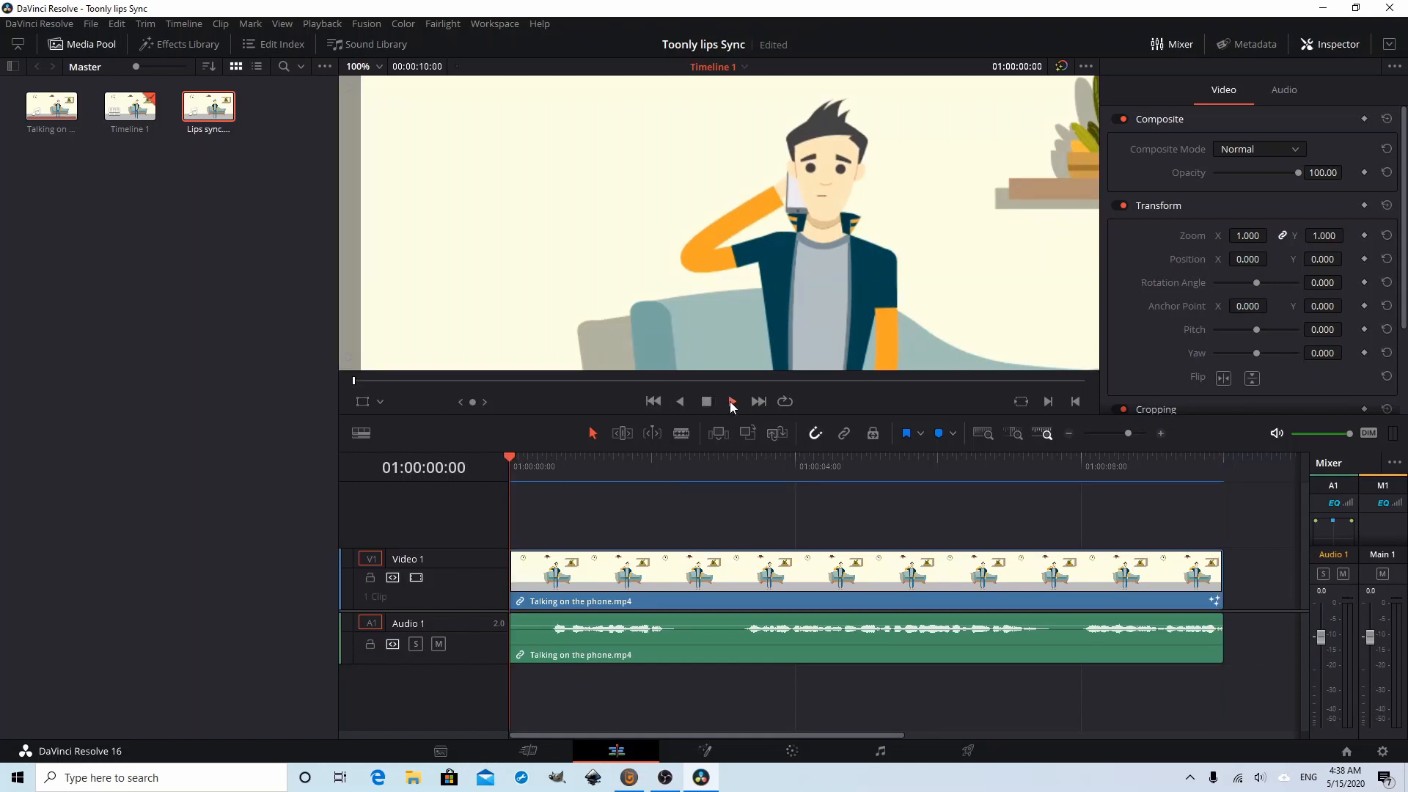
pyautogui.click(732, 401)
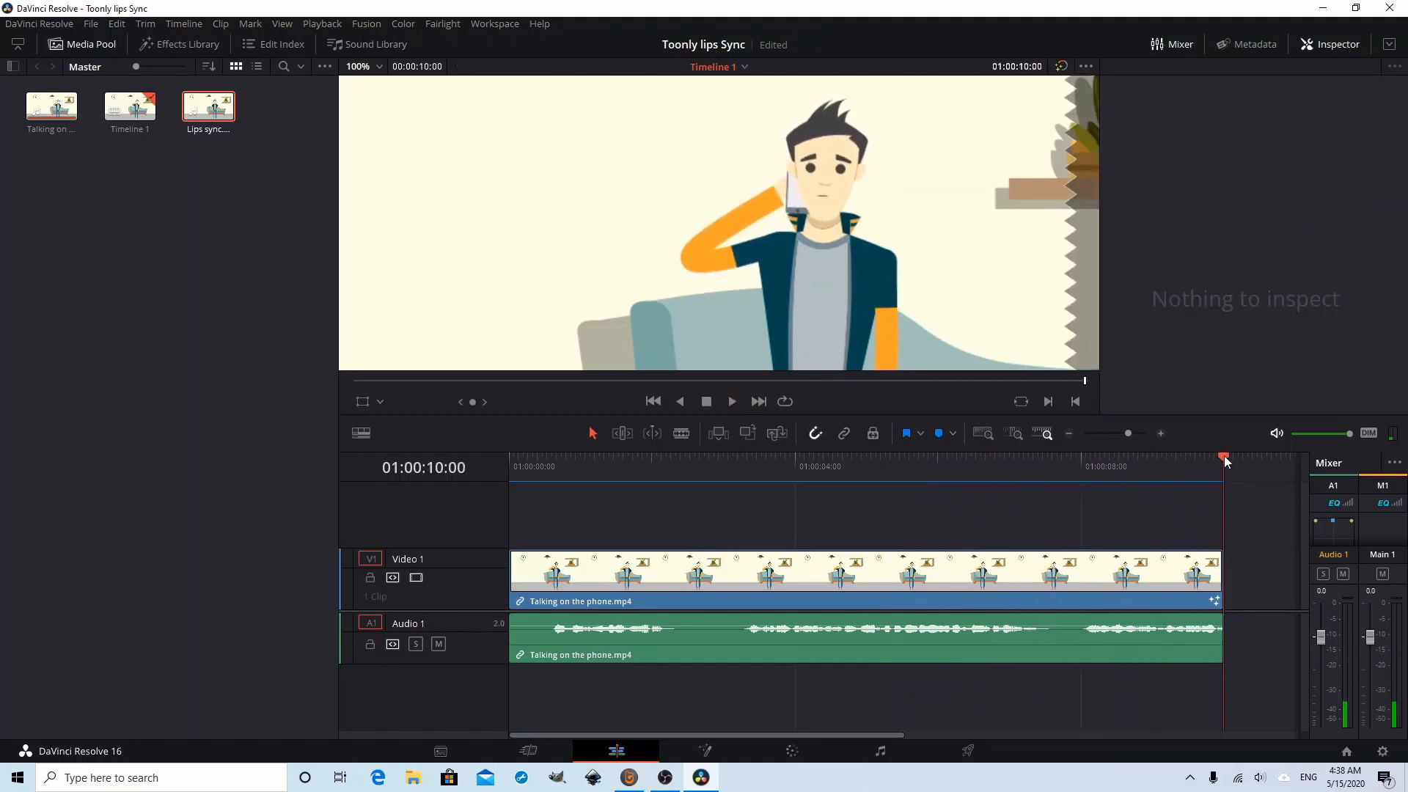
pyautogui.moveTo(1213, 455); pyautogui.dragTo(1158, 459)
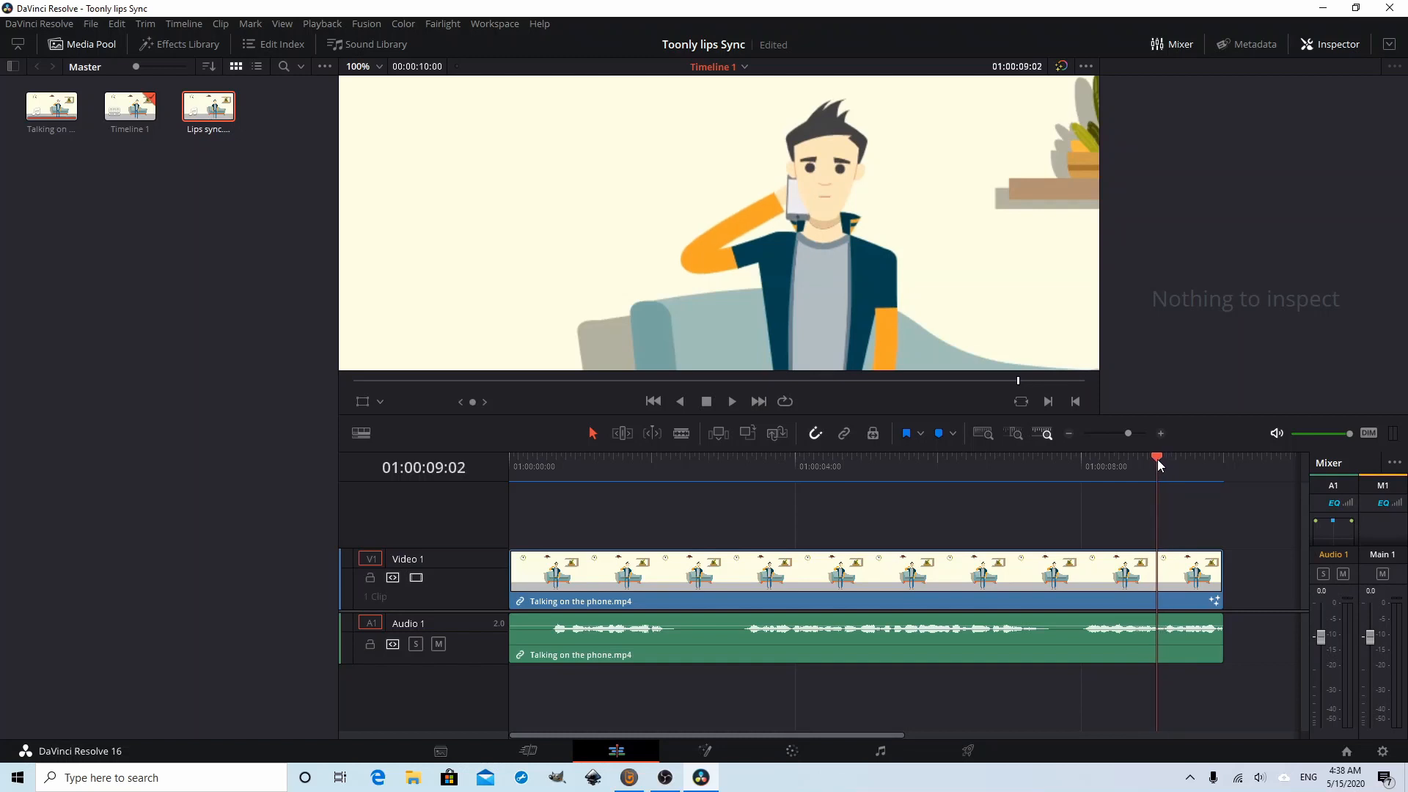
pyautogui.moveTo(1158, 459); pyautogui.dragTo(1014, 460)
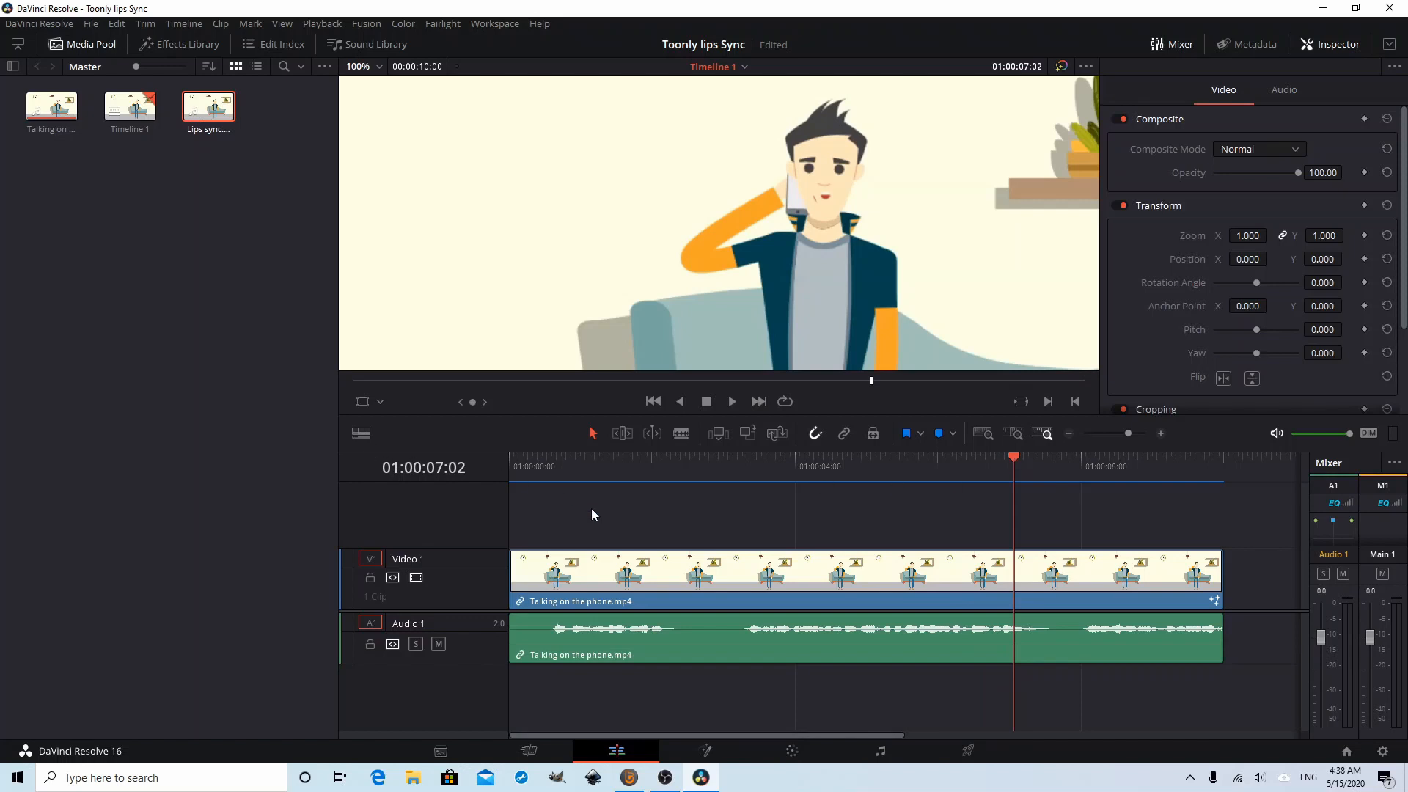
# Return to the Fusion composition and fine-tune Transform1's Center X just after frame 214 to realign the mouth
pyautogui.click(716, 744)
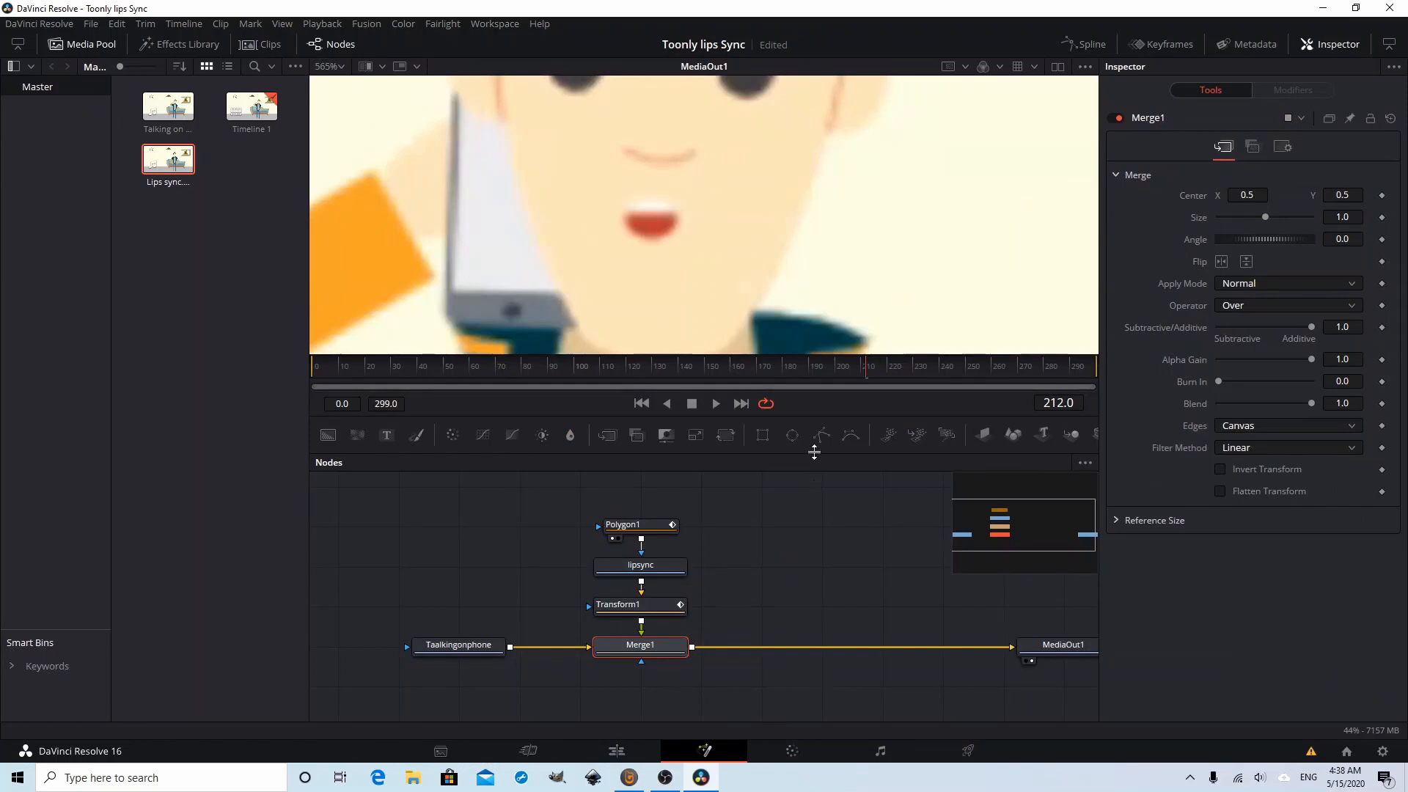
pyautogui.moveTo(864, 365)
pyautogui.mouseDown()
pyautogui.moveTo(839, 365)
pyautogui.moveTo(874, 366)
pyautogui.mouseUp()
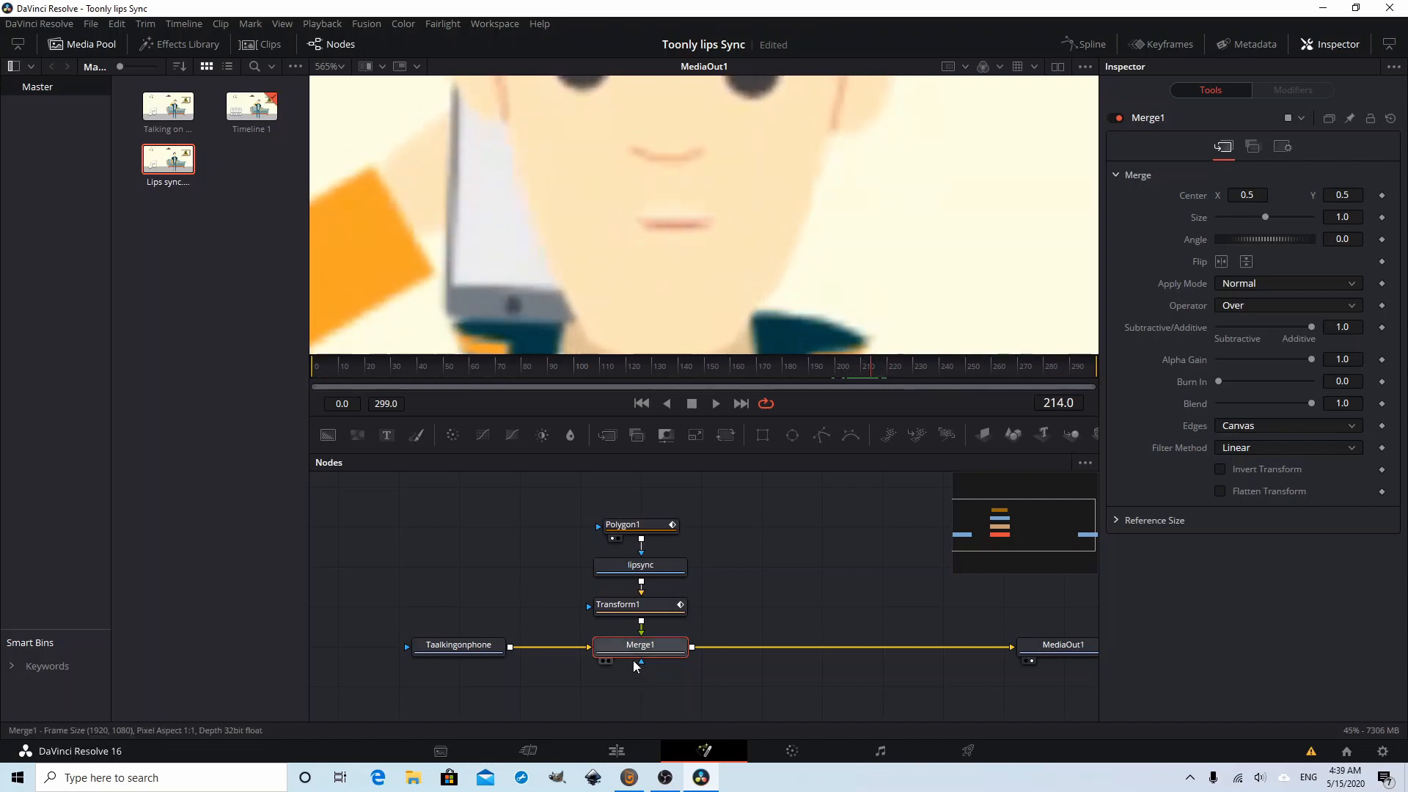
pyautogui.click(642, 608)
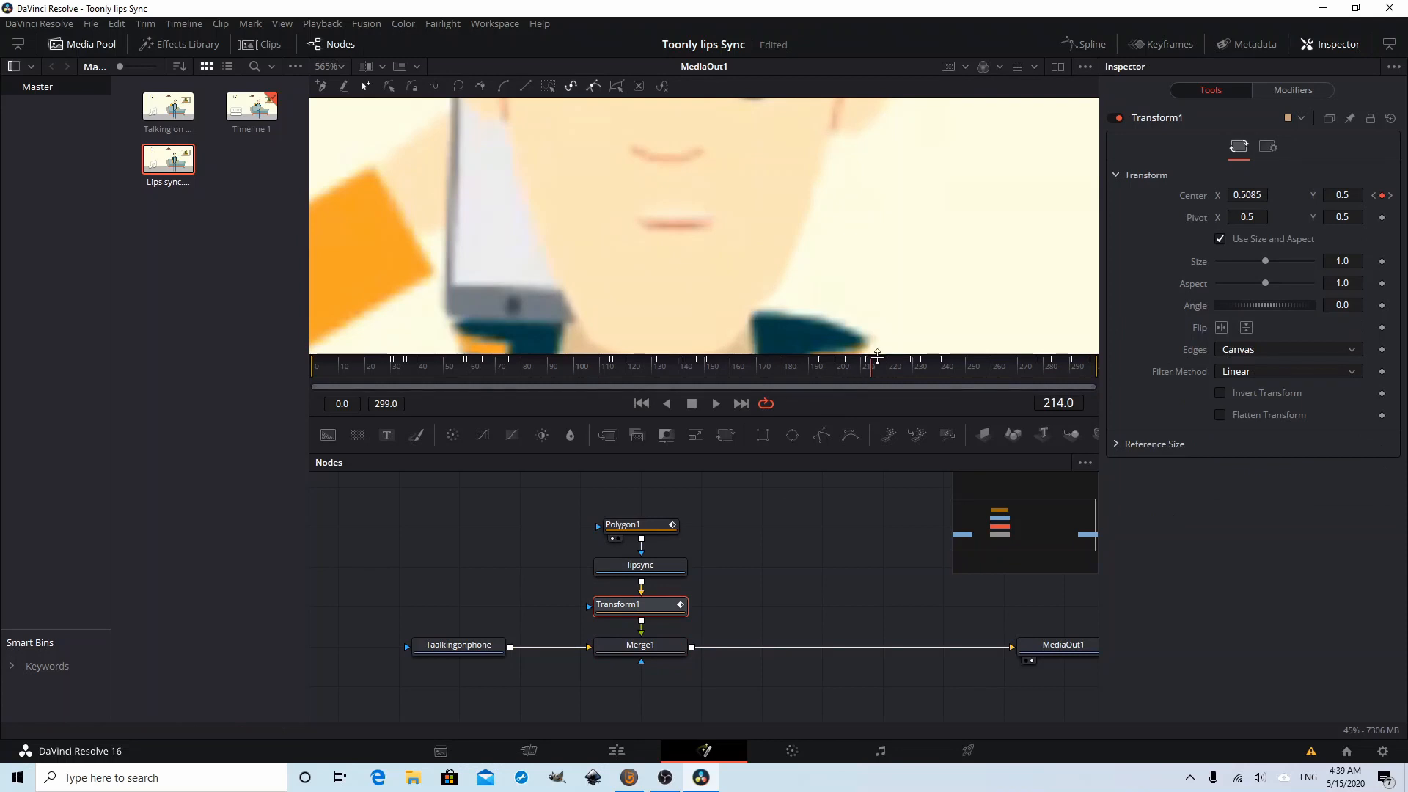
pyautogui.moveTo(869, 367)
pyautogui.mouseDown()
pyautogui.moveTo(848, 367)
pyautogui.moveTo(873, 367)
pyautogui.mouseUp()
pyautogui.moveTo(1255, 196); pyautogui.dragTo(1250, 196)
# Lower Transform1's Center X slightly at frame 273 and check the mouth back at frame 268
pyautogui.click(1025, 365)
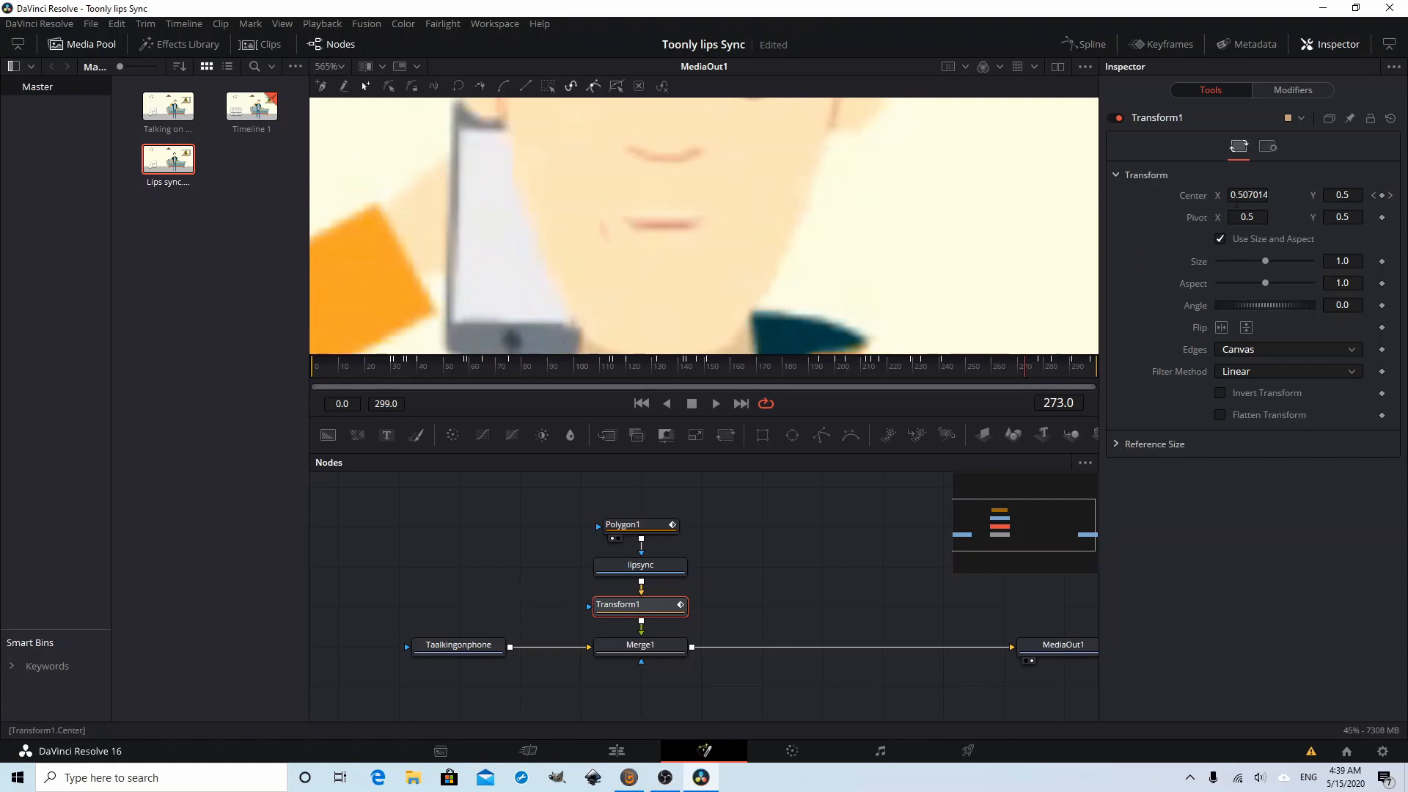
pyautogui.moveTo(1249, 196); pyautogui.dragTo(1241, 195)
pyautogui.moveTo(1022, 363); pyautogui.dragTo(1015, 368)
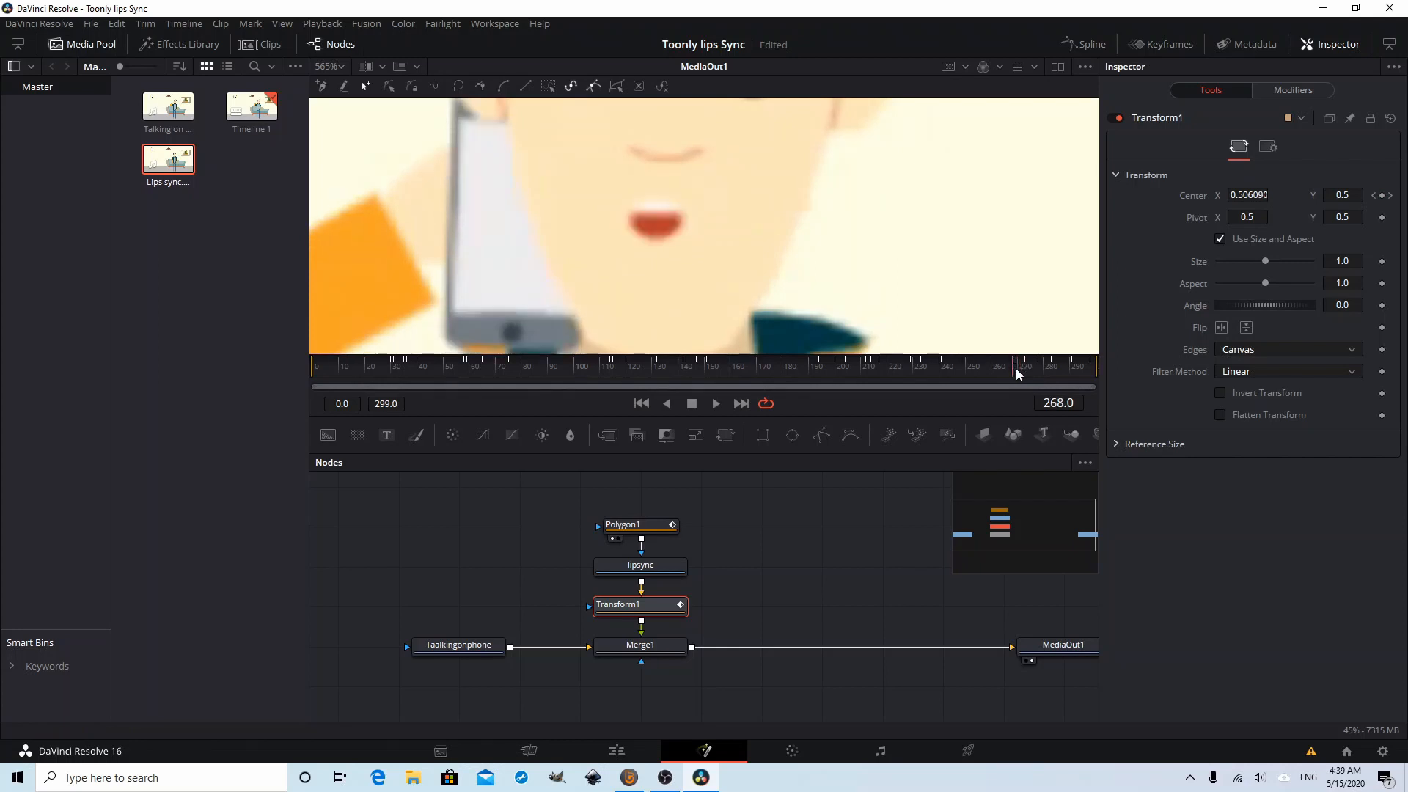
# Return to the Edit page, save the project and move the playhead to the start of the timeline
pyautogui.click(616, 752)
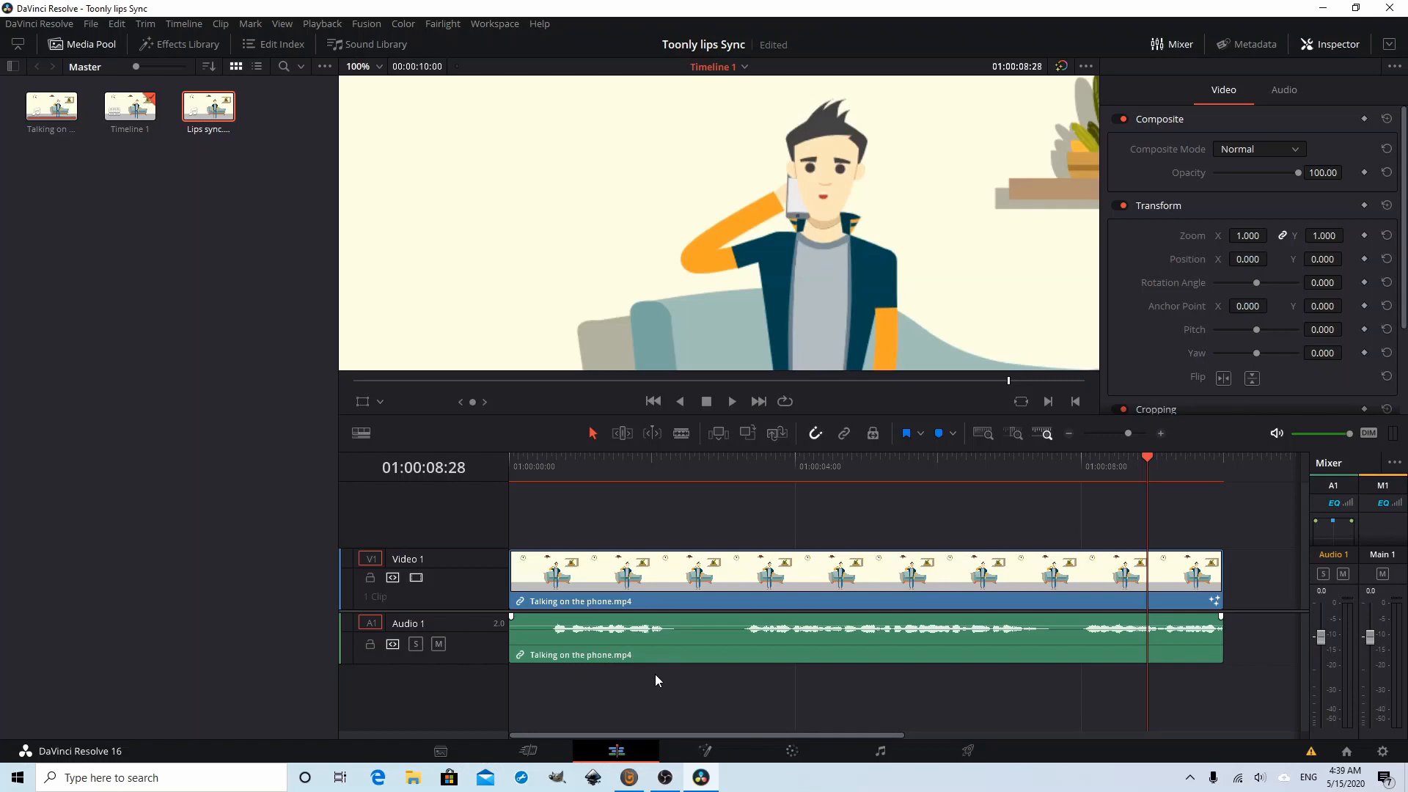
pyautogui.hotkey('ctrl', 's')
pyautogui.moveTo(1150, 457); pyautogui.dragTo(428, 475)
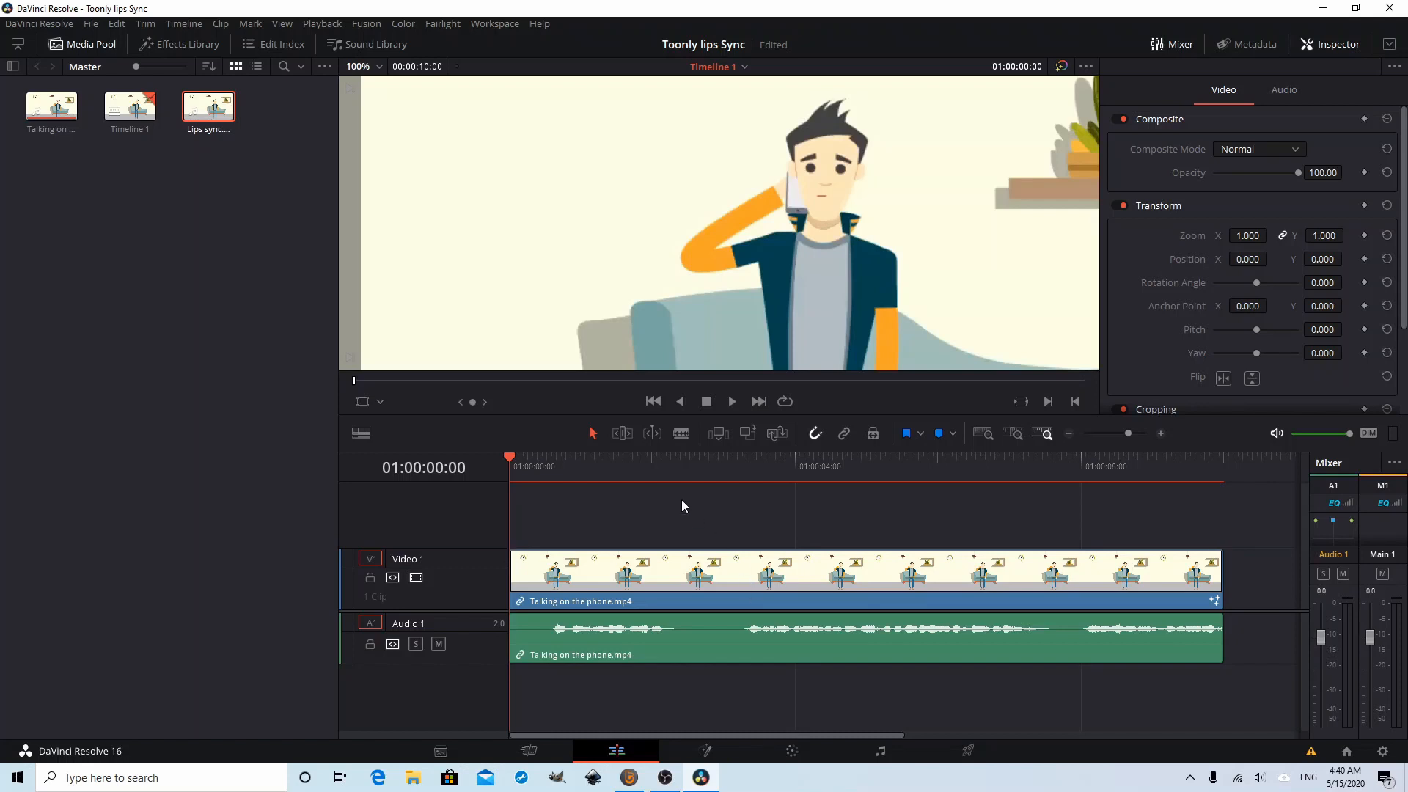
pyautogui.hotkey('ctrl', 's')
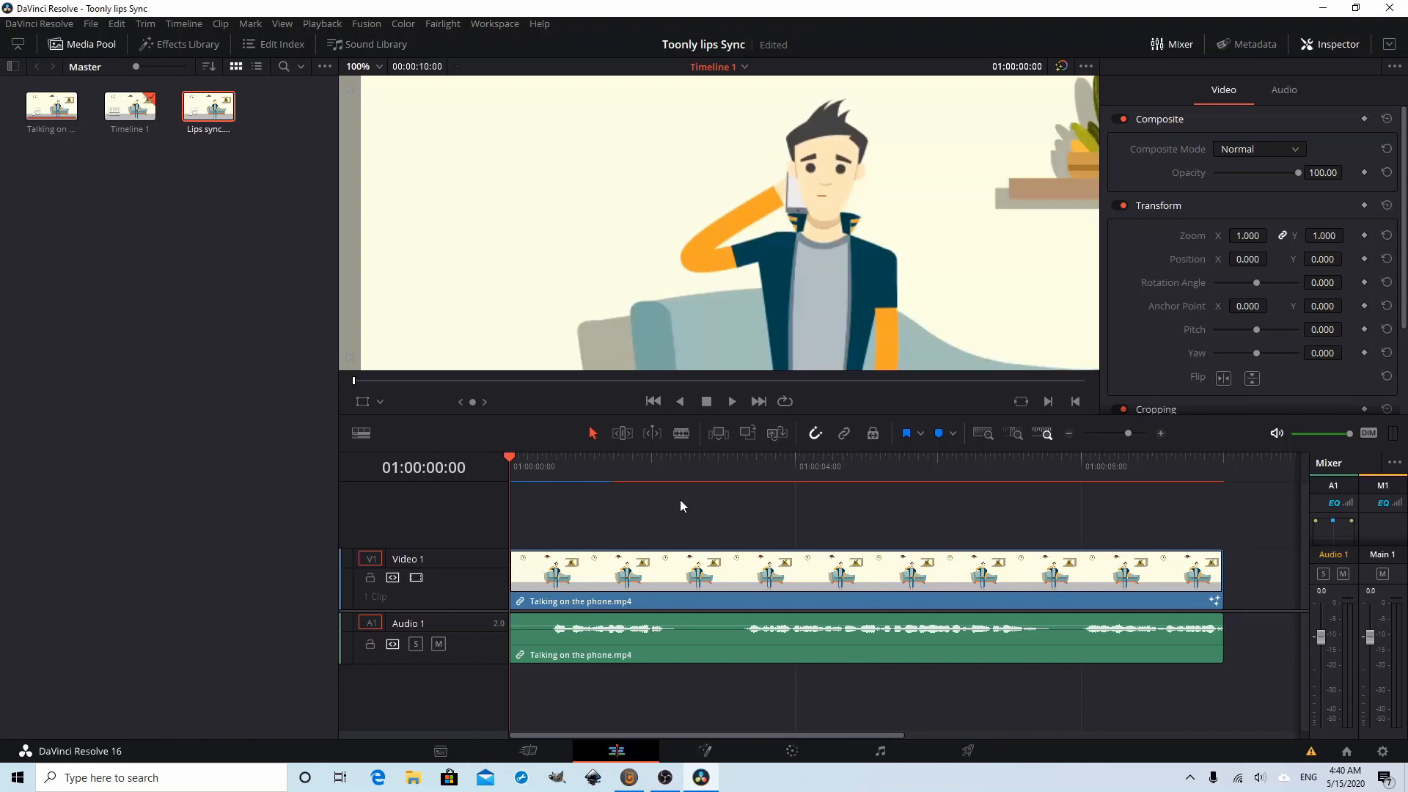
# Play the whole timeline twice from the beginning to review the corrected mouth movement
pyautogui.press('space')
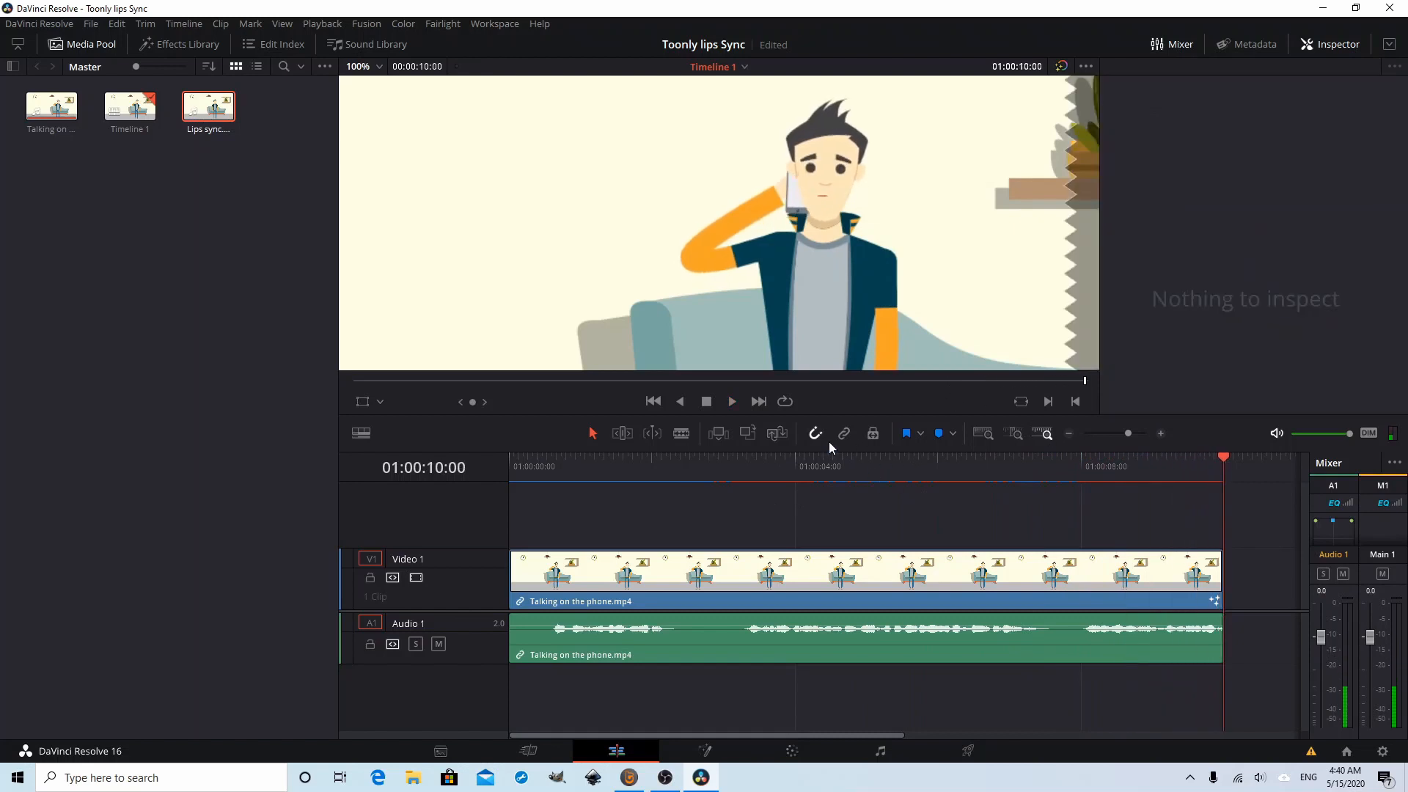
pyautogui.click(653, 401)
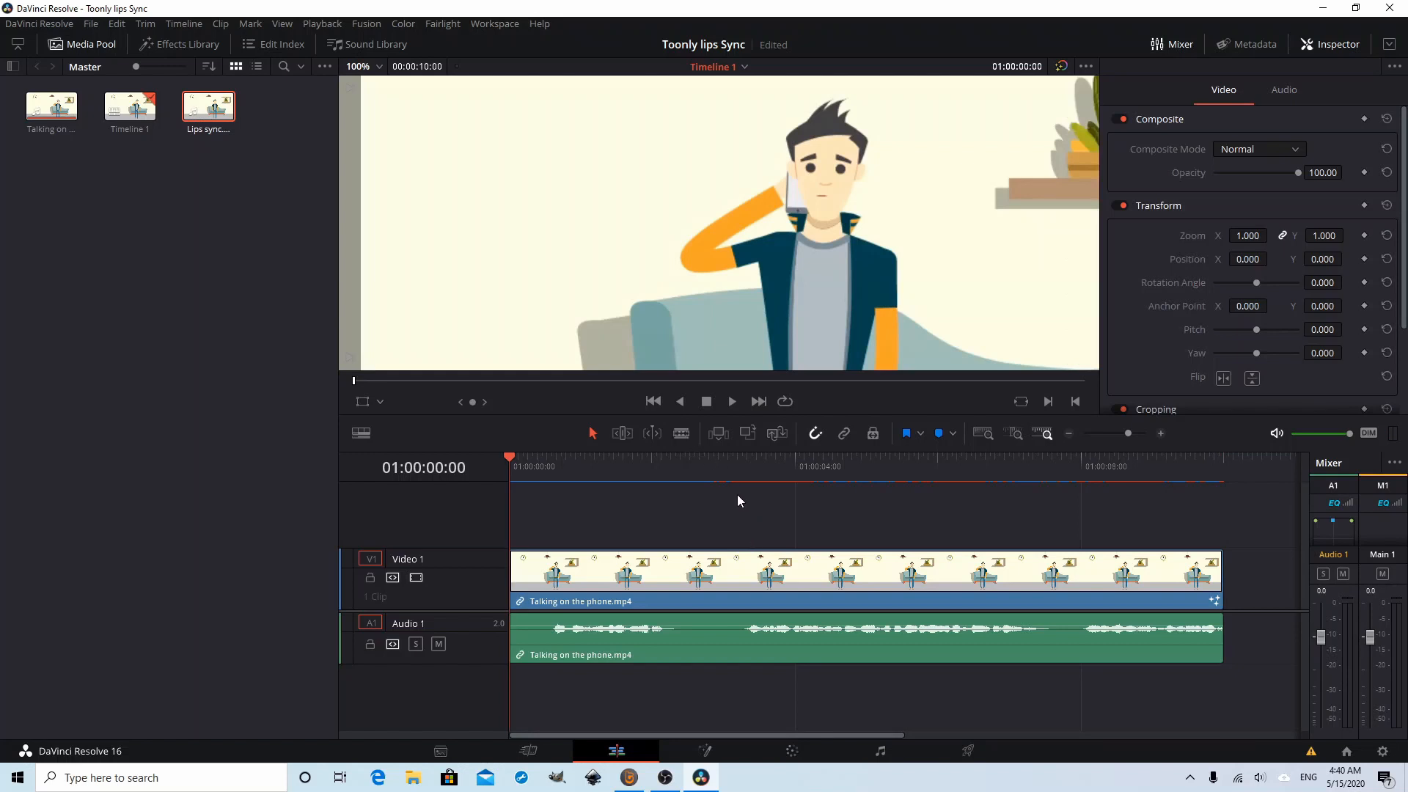
pyautogui.click(731, 406)
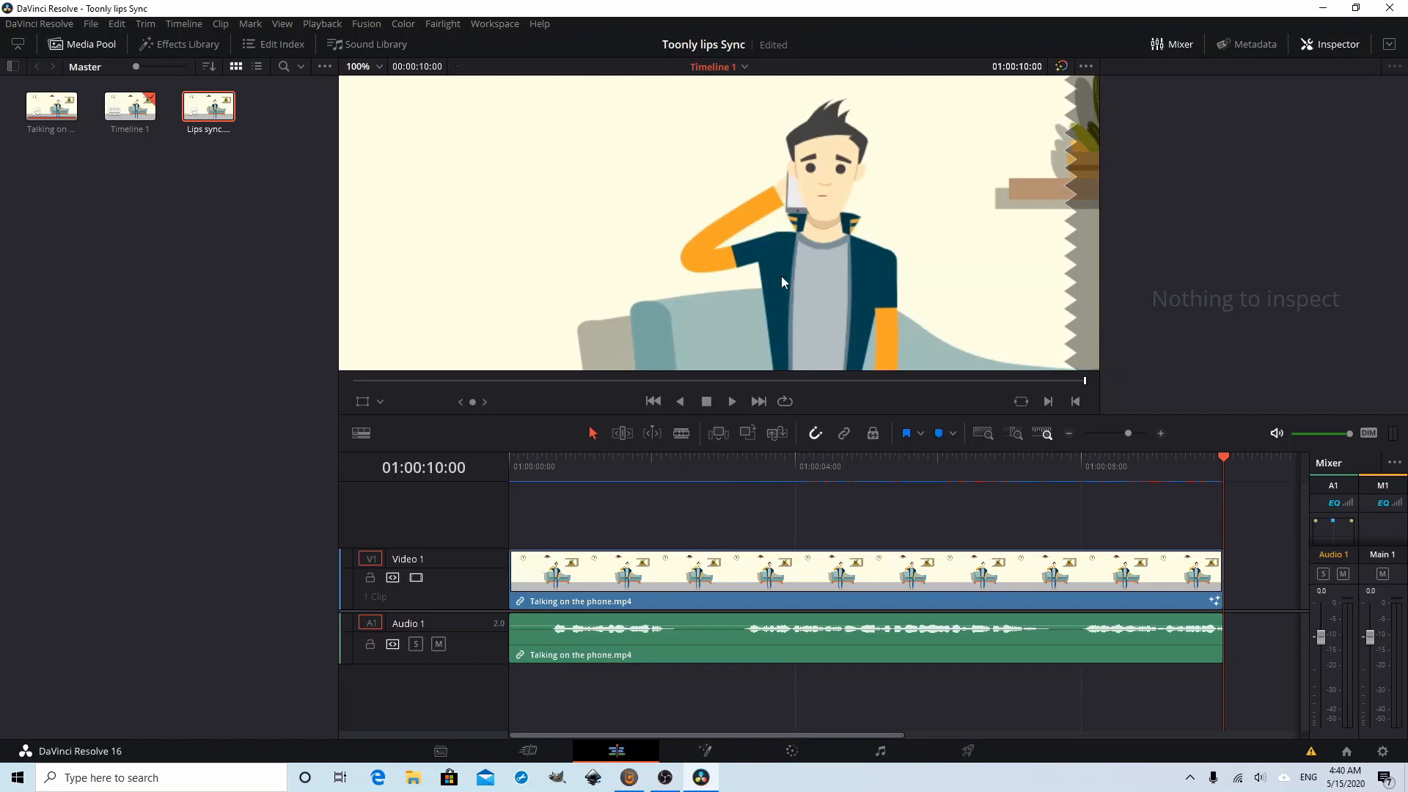
# On the Fusion page, hide the media pool and show Transform1's displacement curve fitted in a widened Spline editor
pyautogui.click(706, 751)
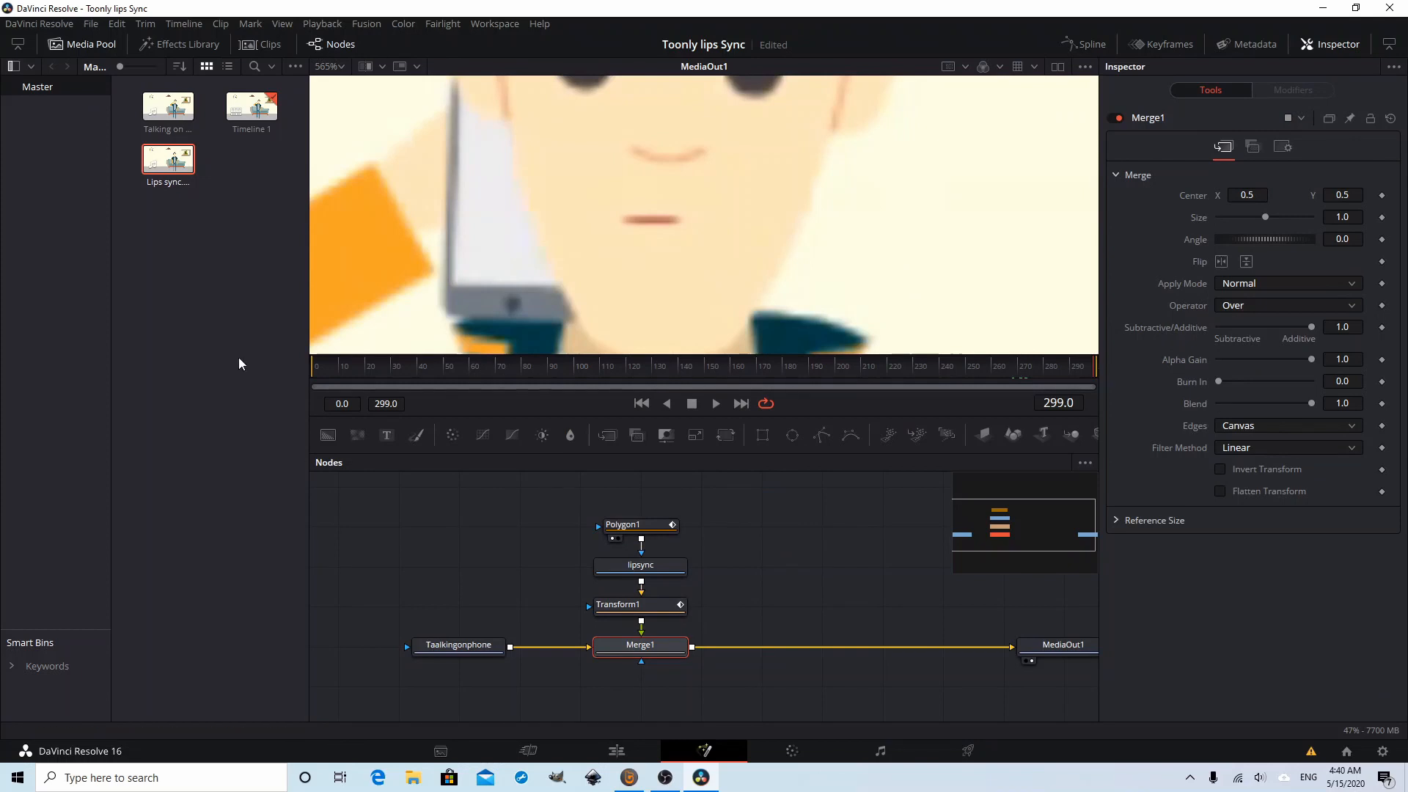
pyautogui.click(76, 46)
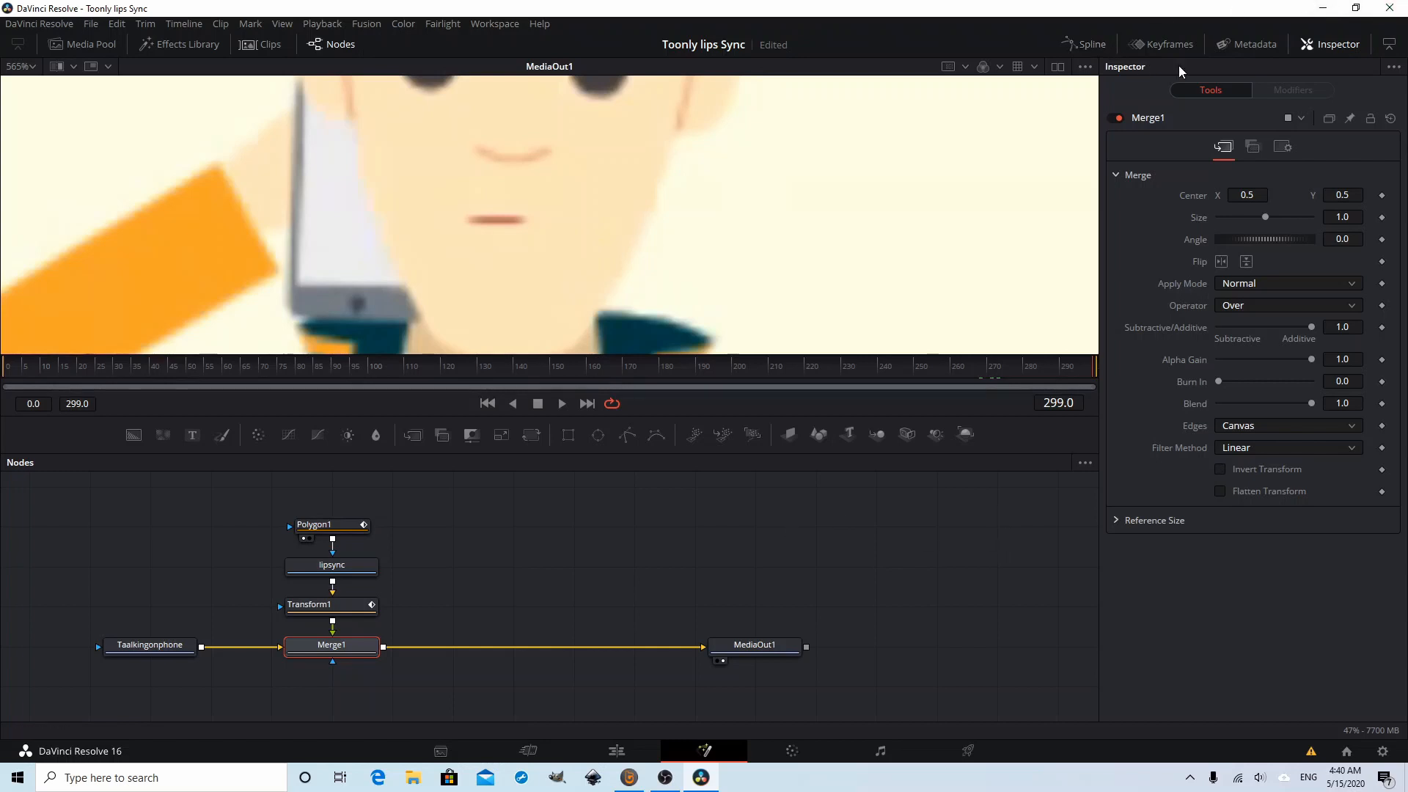
pyautogui.click(1084, 41)
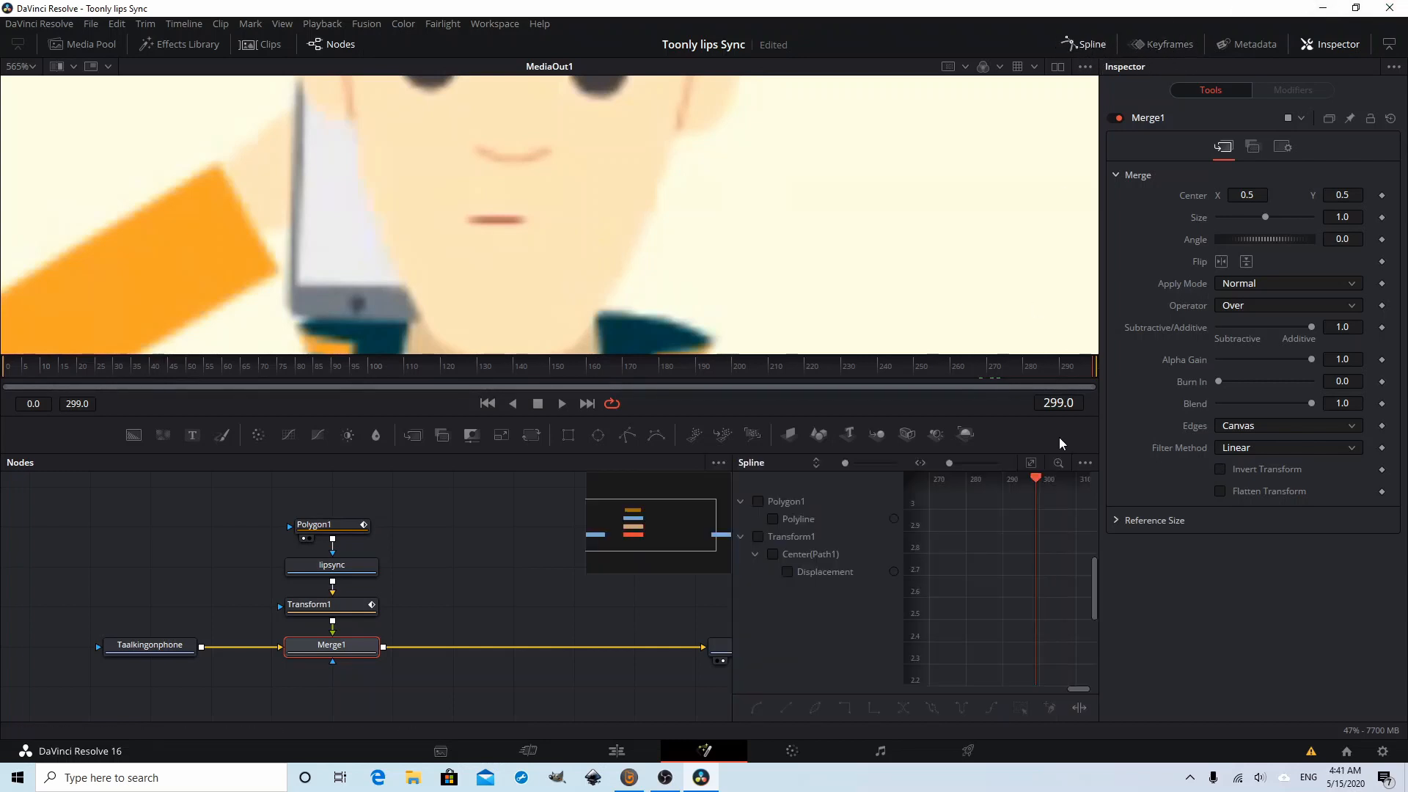
pyautogui.moveTo(731, 616); pyautogui.dragTo(201, 621)
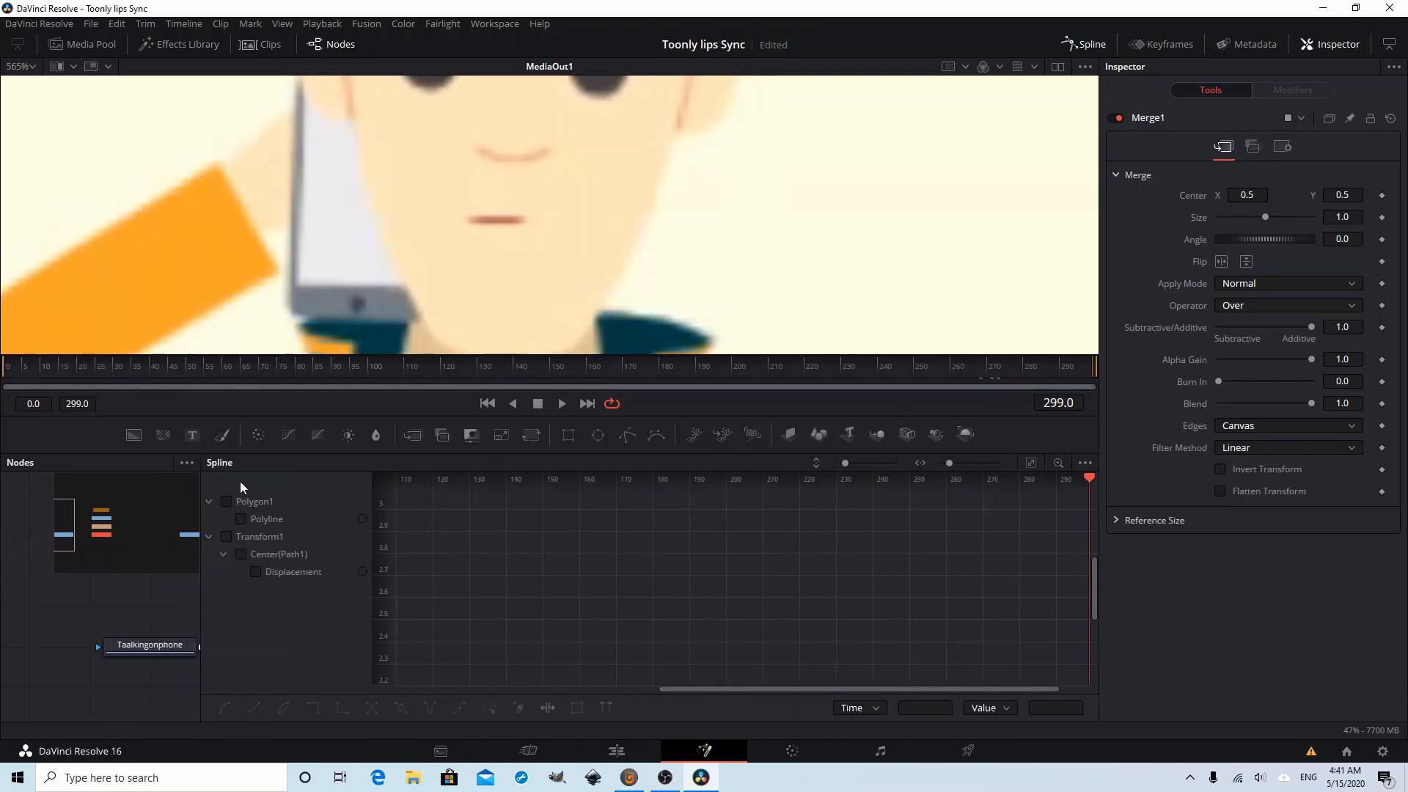
pyautogui.click(227, 538)
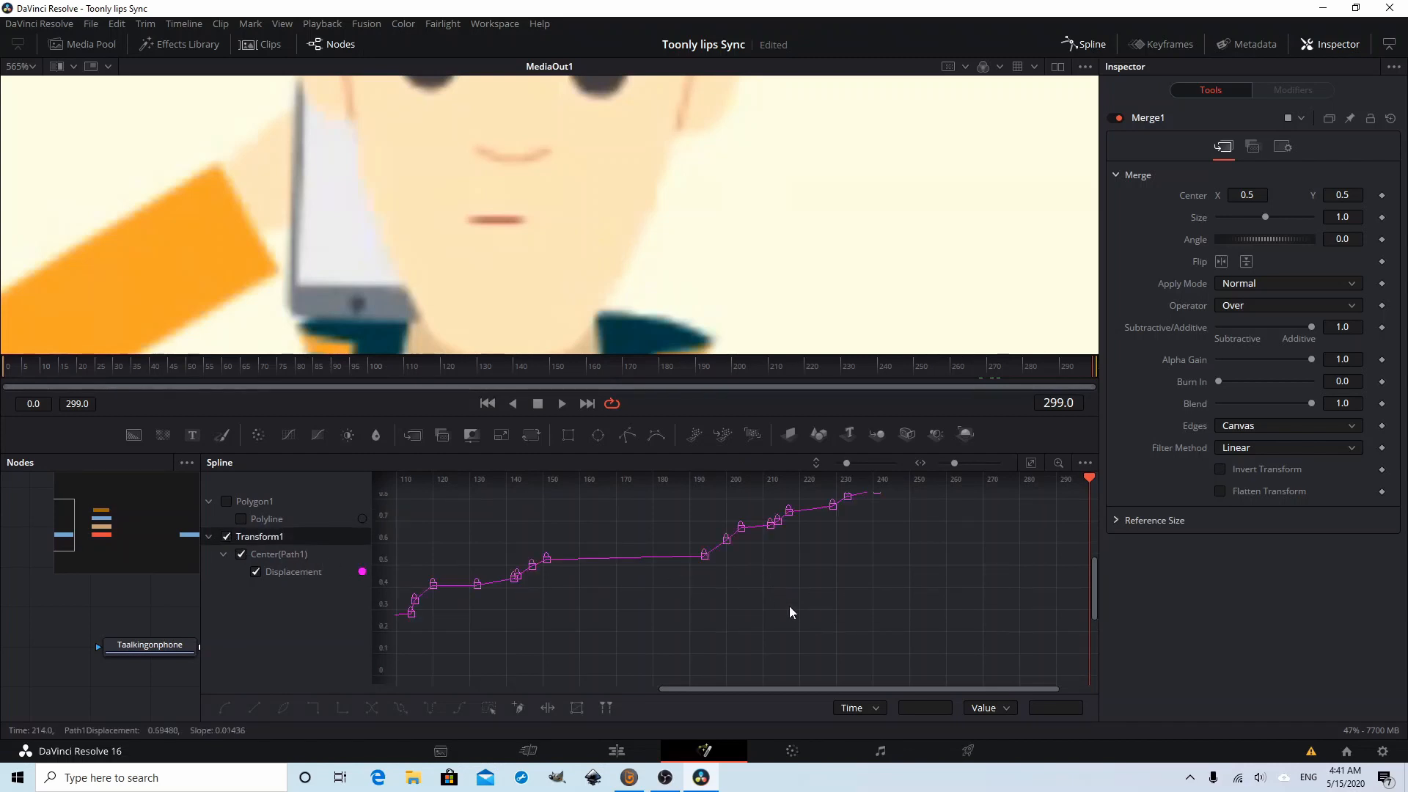
pyautogui.scroll(1, 794, 609)
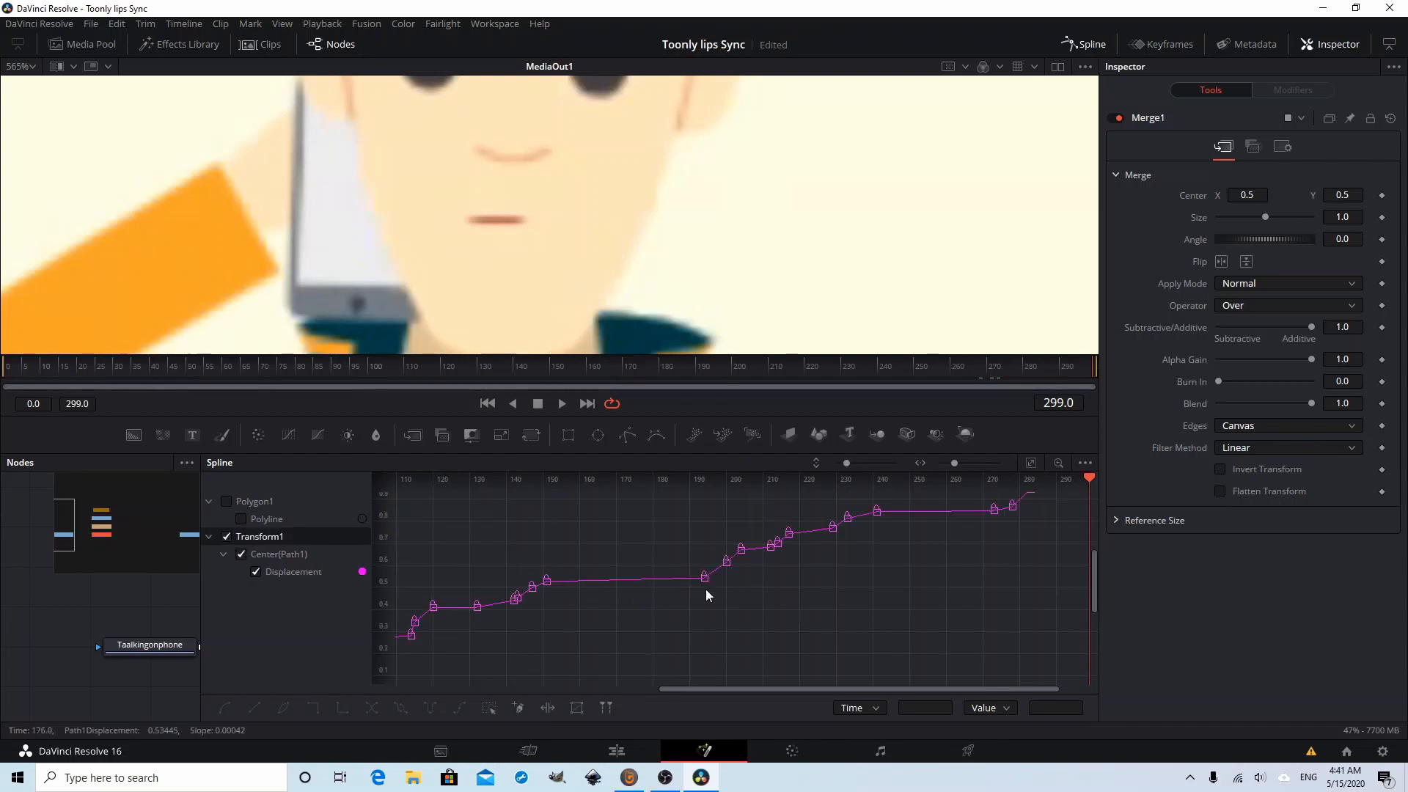
pyautogui.click(1031, 464)
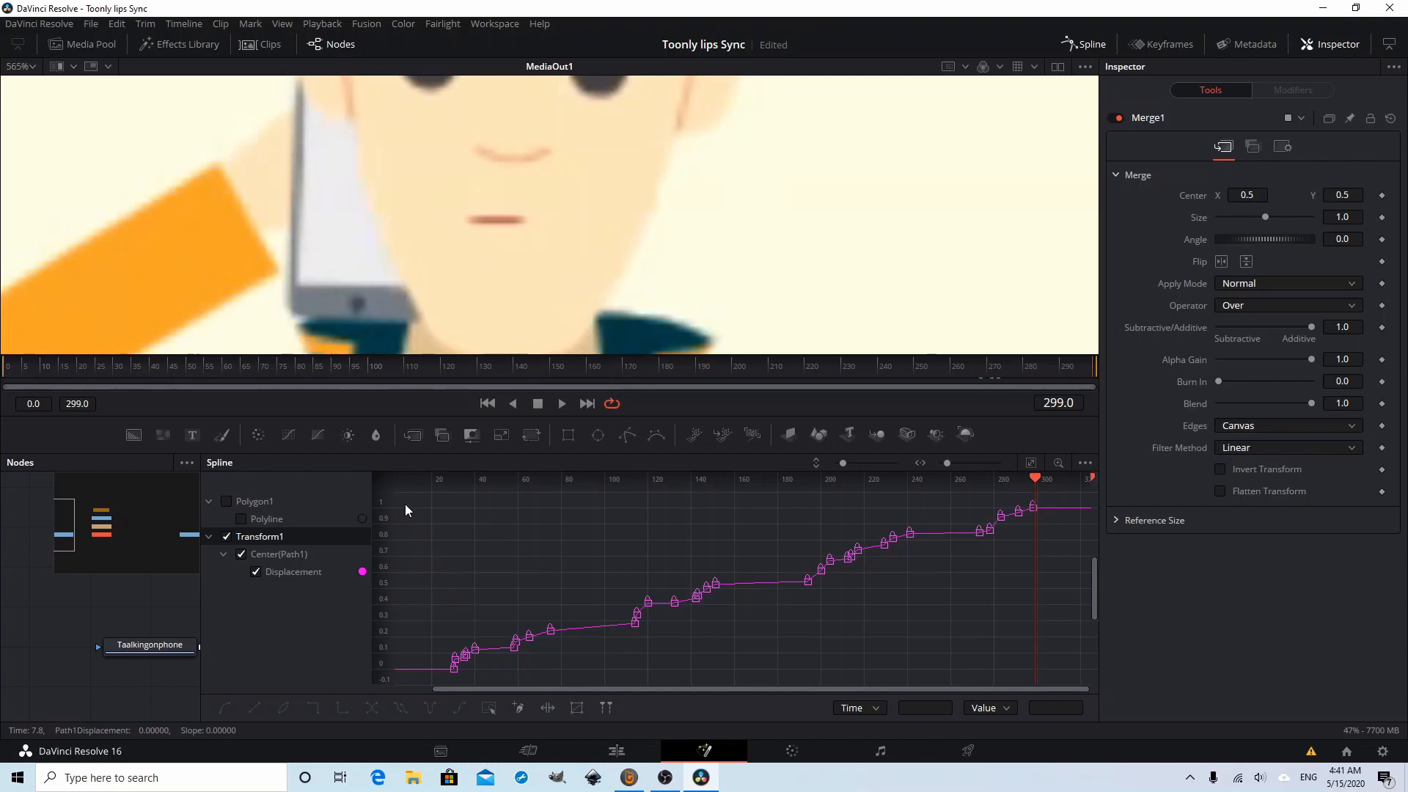
# Smooth all keyframes on Transform1's displacement curve, inspect the curve from about frame 180 to 260, and close the Spline editor
pyautogui.moveTo(405, 504); pyautogui.dragTo(1072, 685)
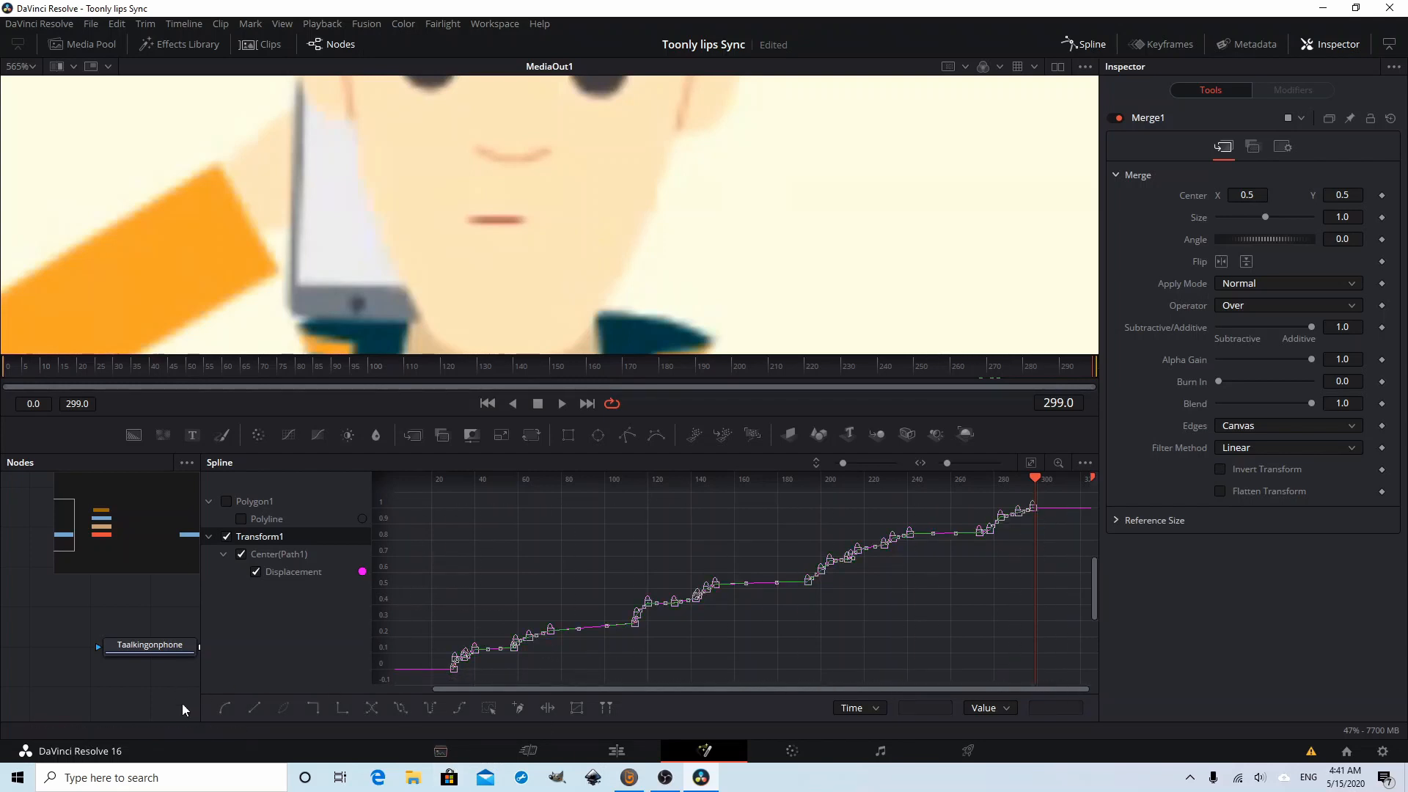
pyautogui.click(226, 710)
pyautogui.click(870, 624)
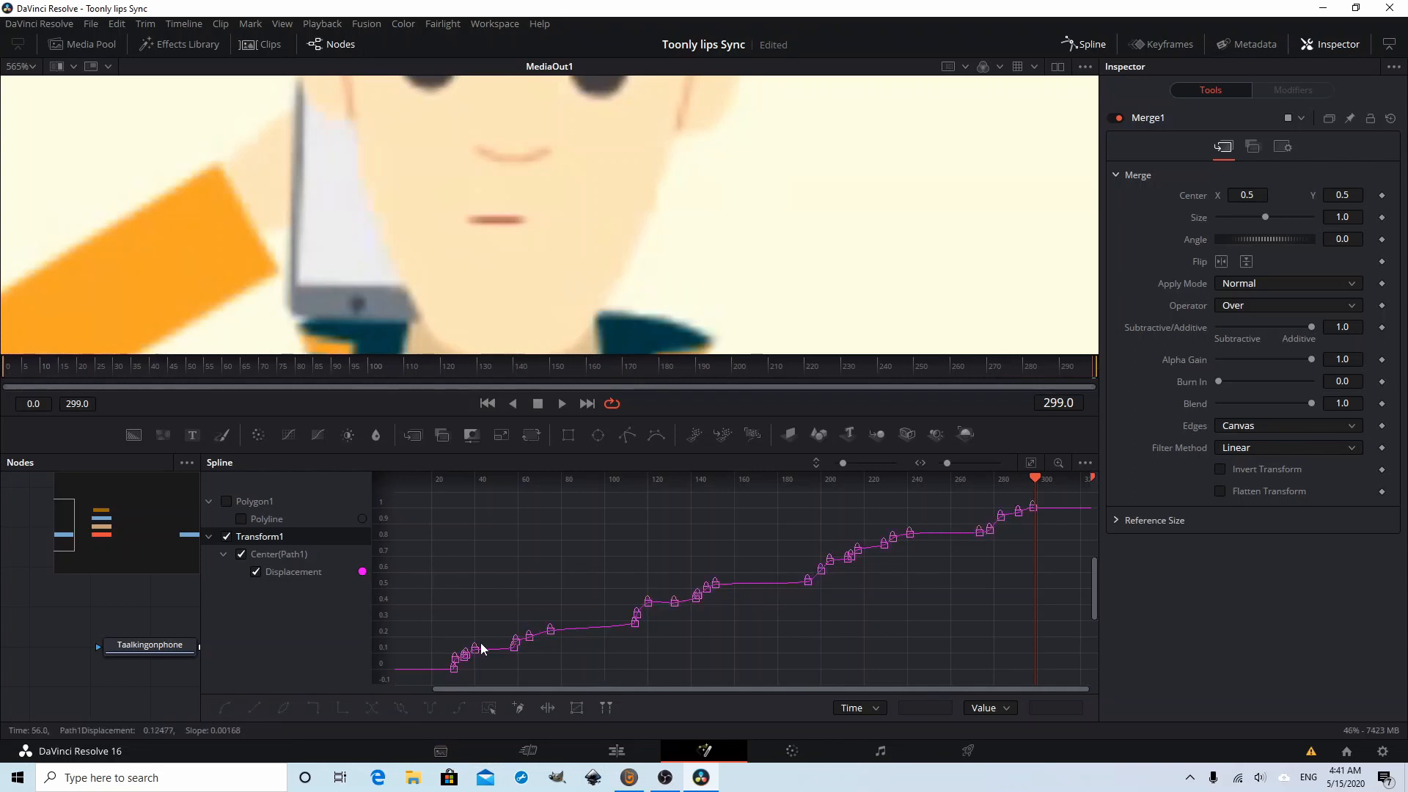
pyautogui.scroll(1, 728, 610)
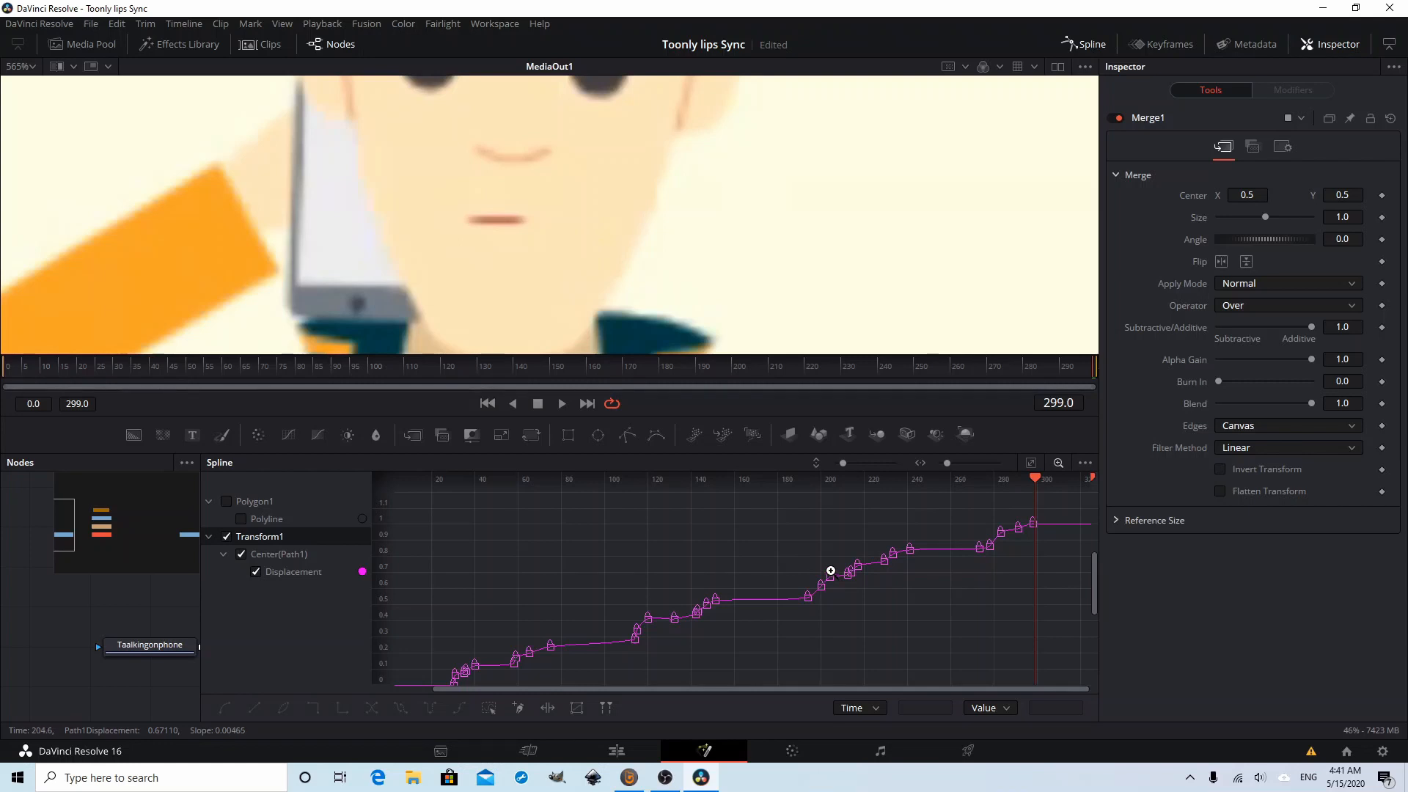
pyautogui.moveTo(770, 542); pyautogui.dragTo(961, 623)
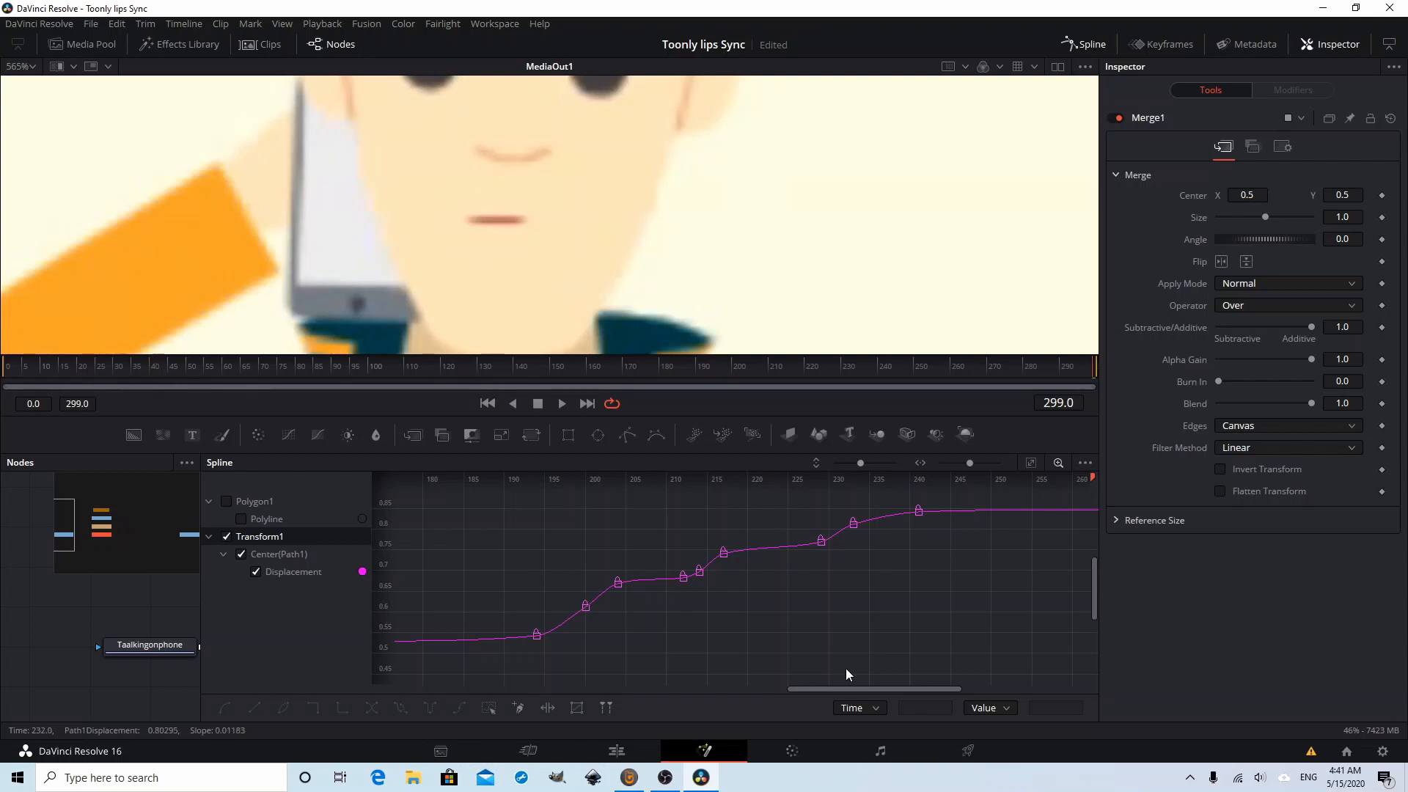
pyautogui.click(1084, 44)
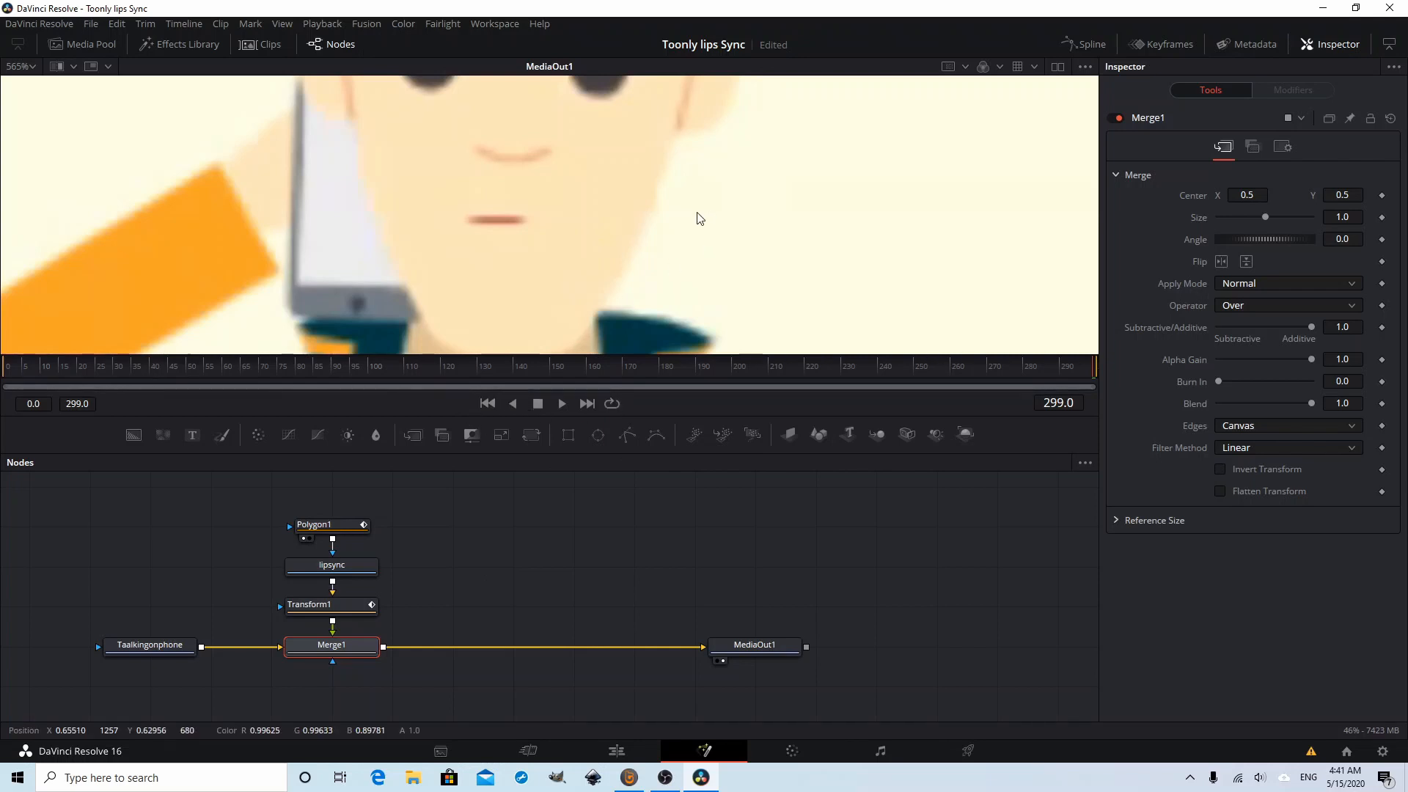
# View the full frame in the composition, then play the timeline from the start on the Edit page to review the smoothed lip sync
pyautogui.scroll(-10, 698, 219)
pyautogui.scroll(-2, 698, 219)
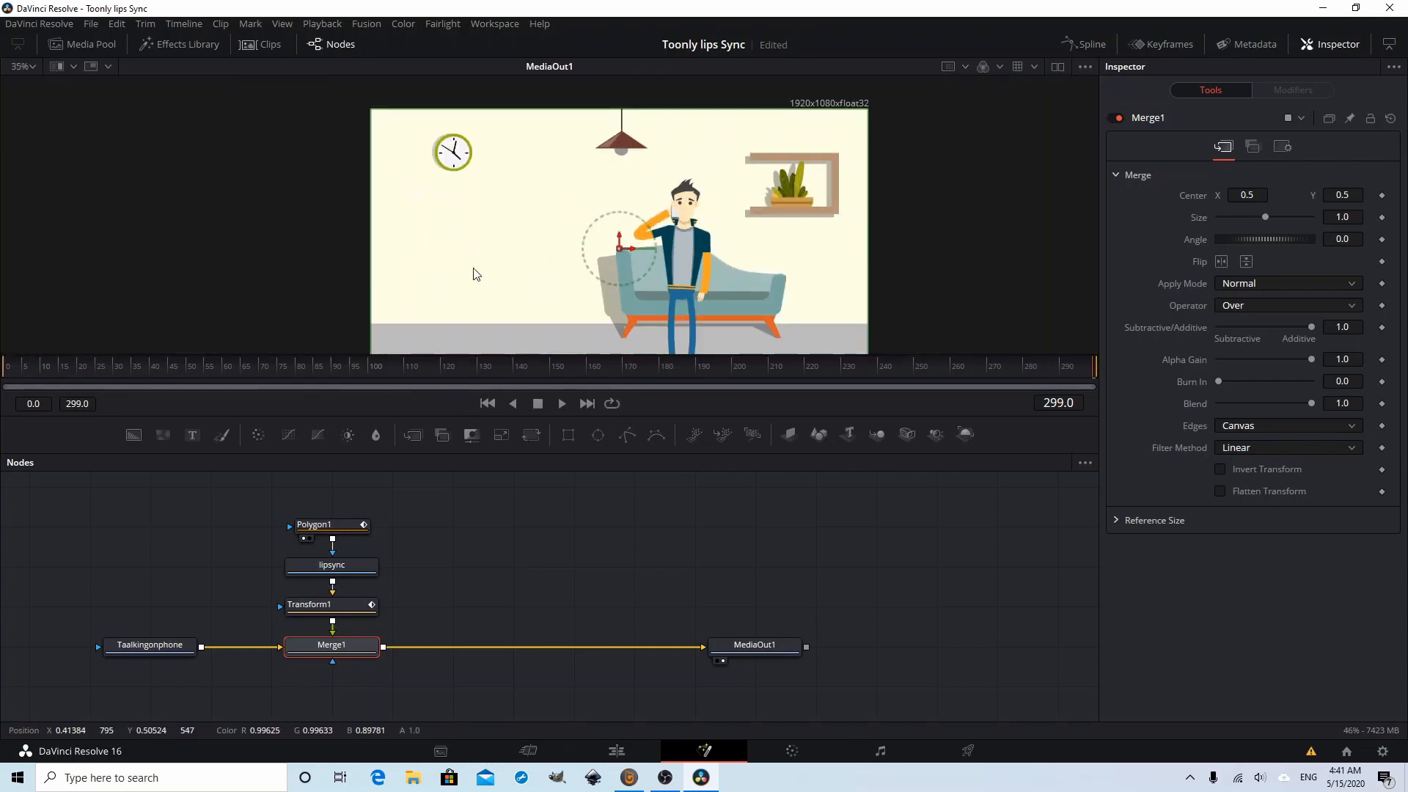
pyautogui.click(621, 757)
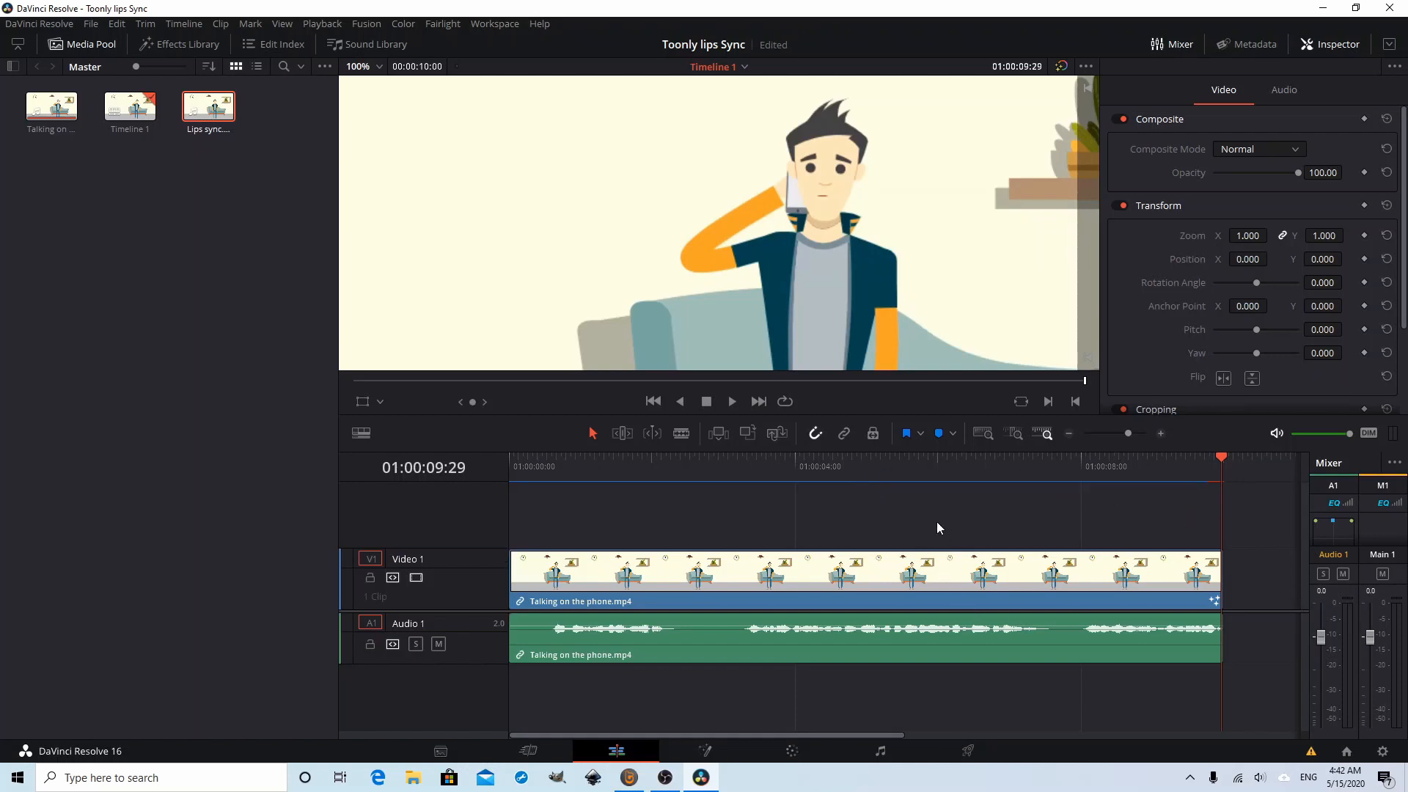
pyautogui.click(656, 403)
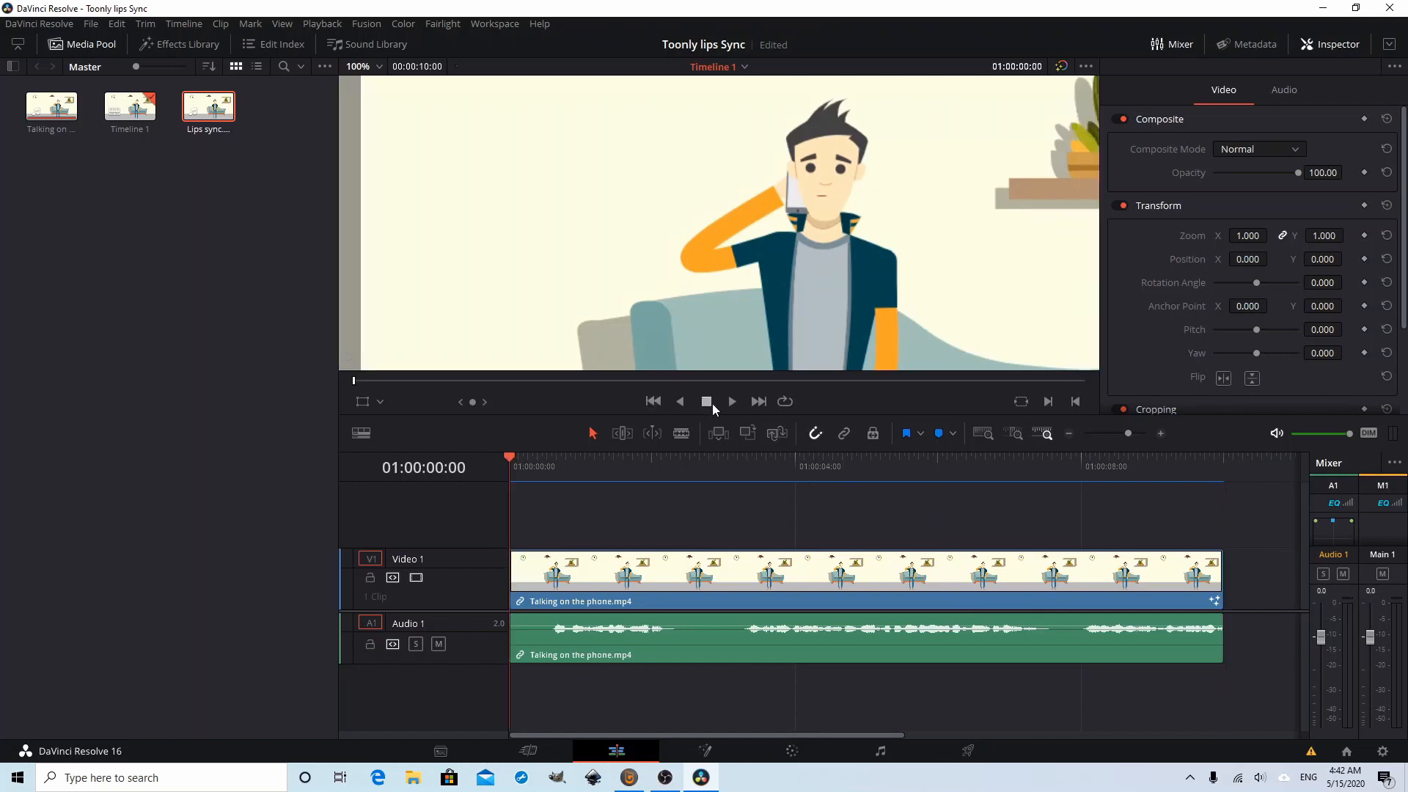
pyautogui.click(731, 402)
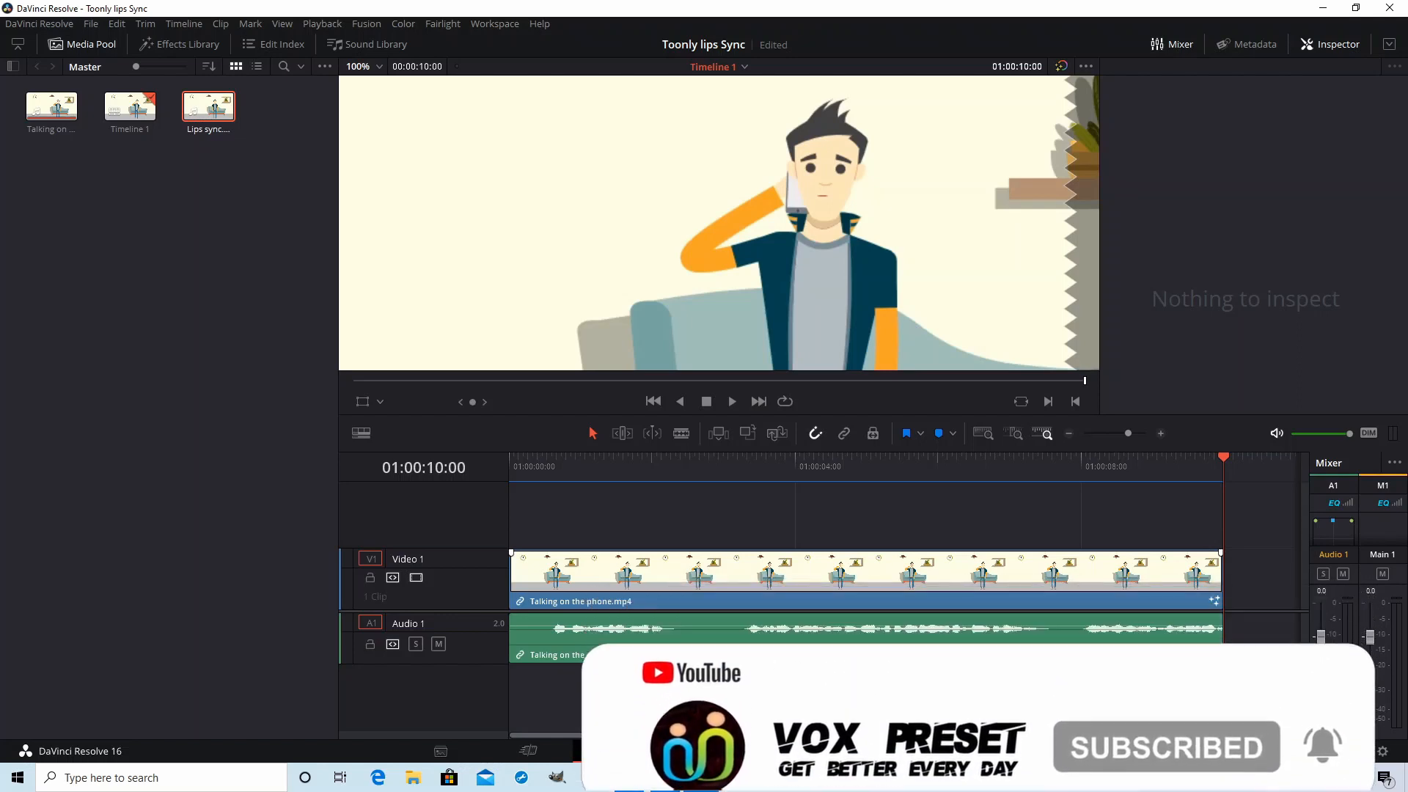
# On the Deliver page, set the render filename to "Lips Sync on the phone"
pyautogui.click(969, 759)
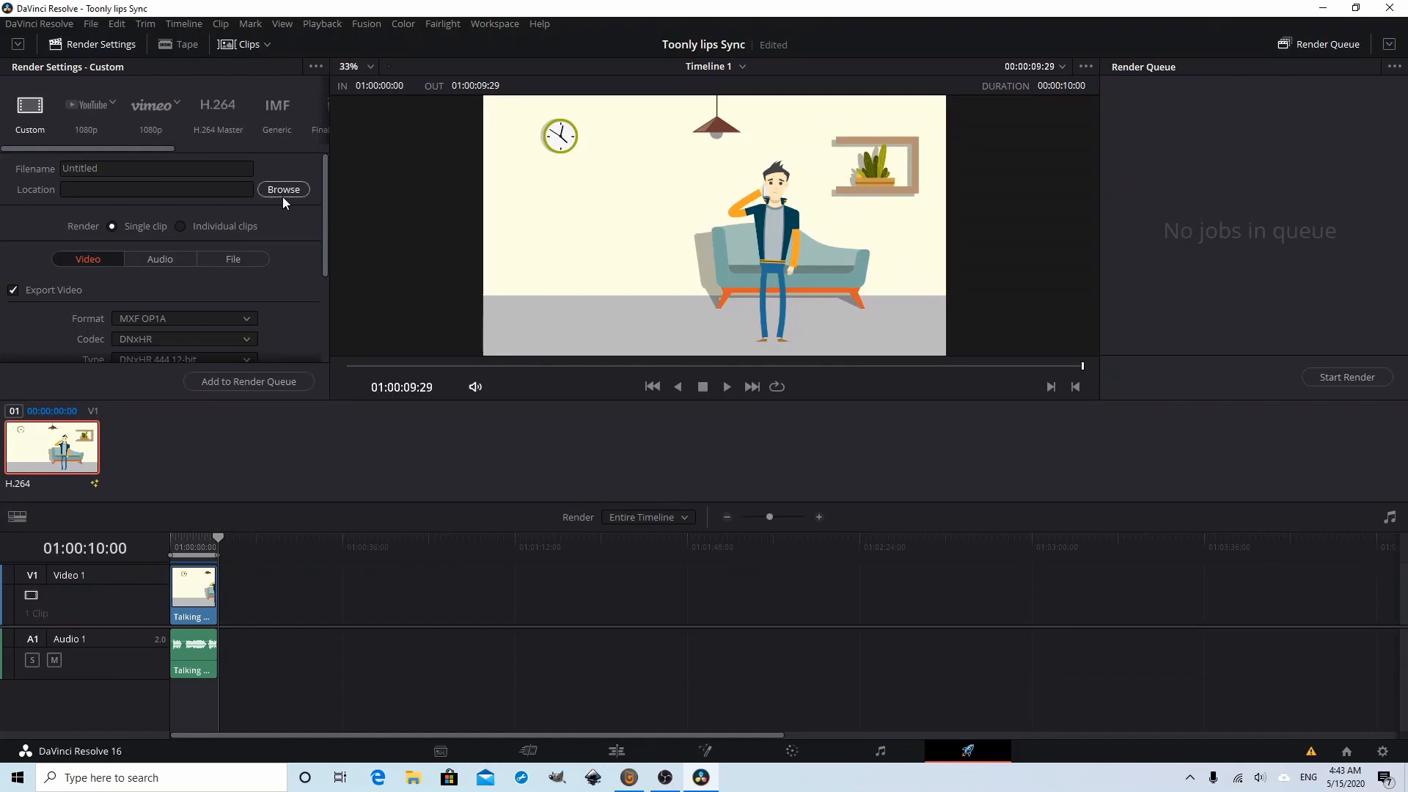
pyautogui.click(203, 169)
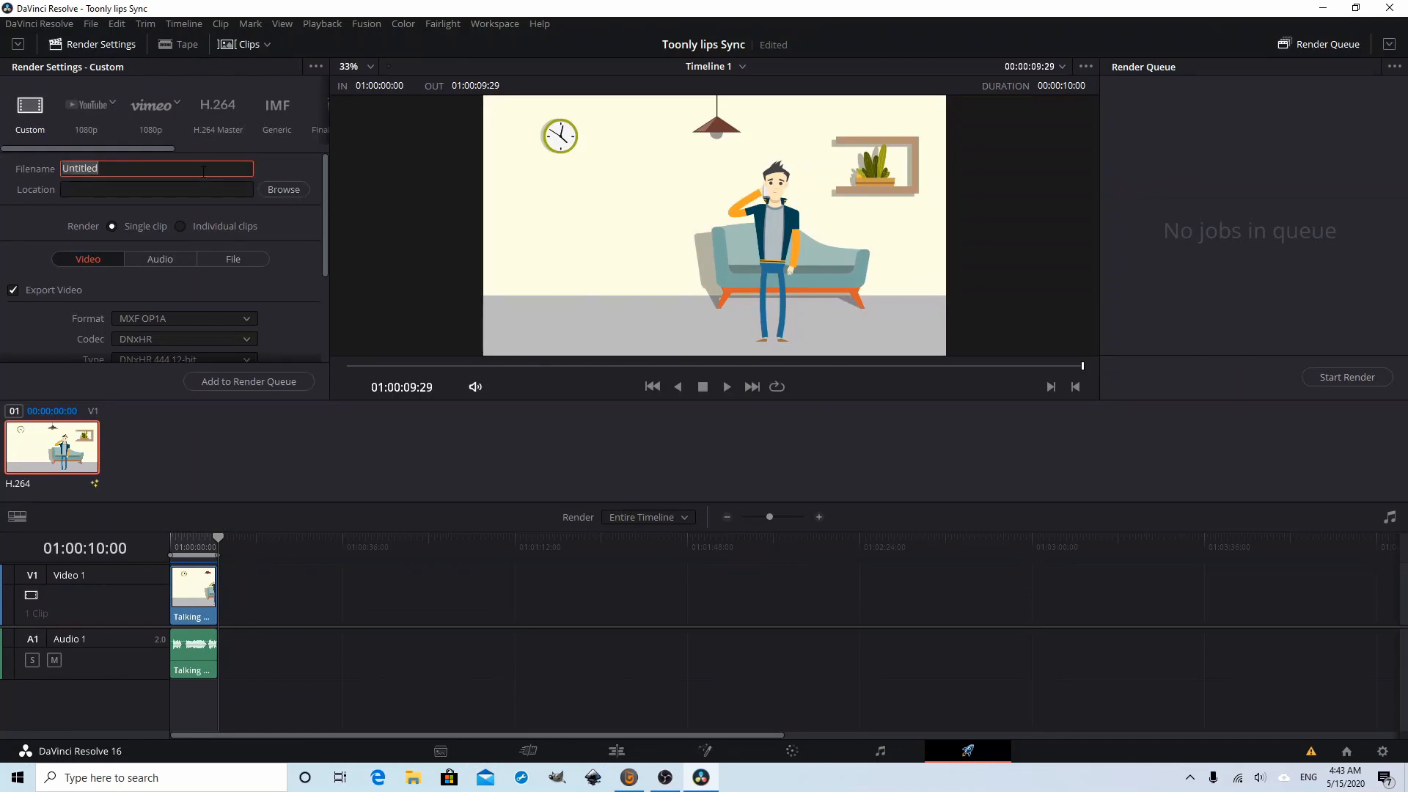
pyautogui.write('Lips Sync on the phone')
# Set the render location to the Tutorial folder inside Toonly on the Extreme SSD (D:) drive
pyautogui.click(283, 190)
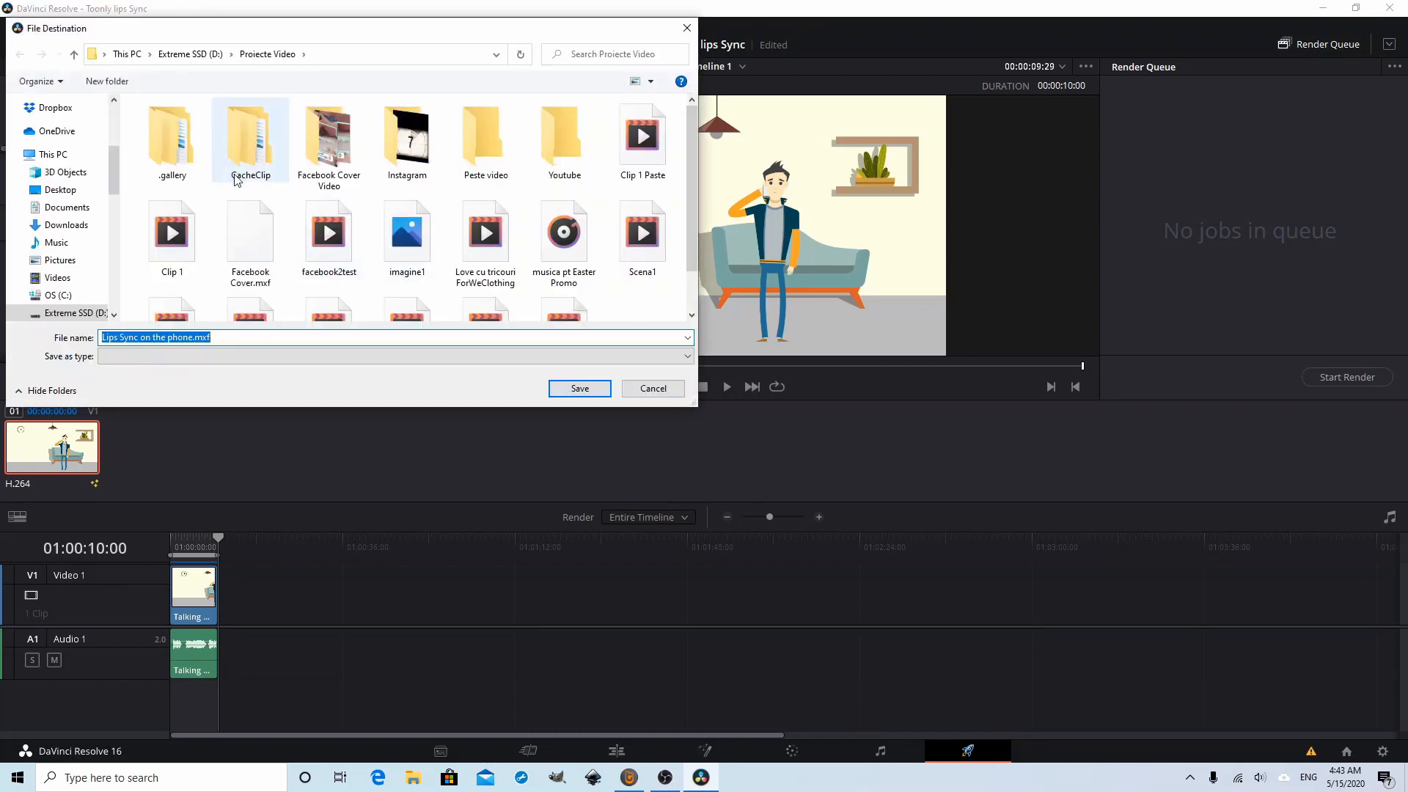
pyautogui.scroll(-10, 73, 264)
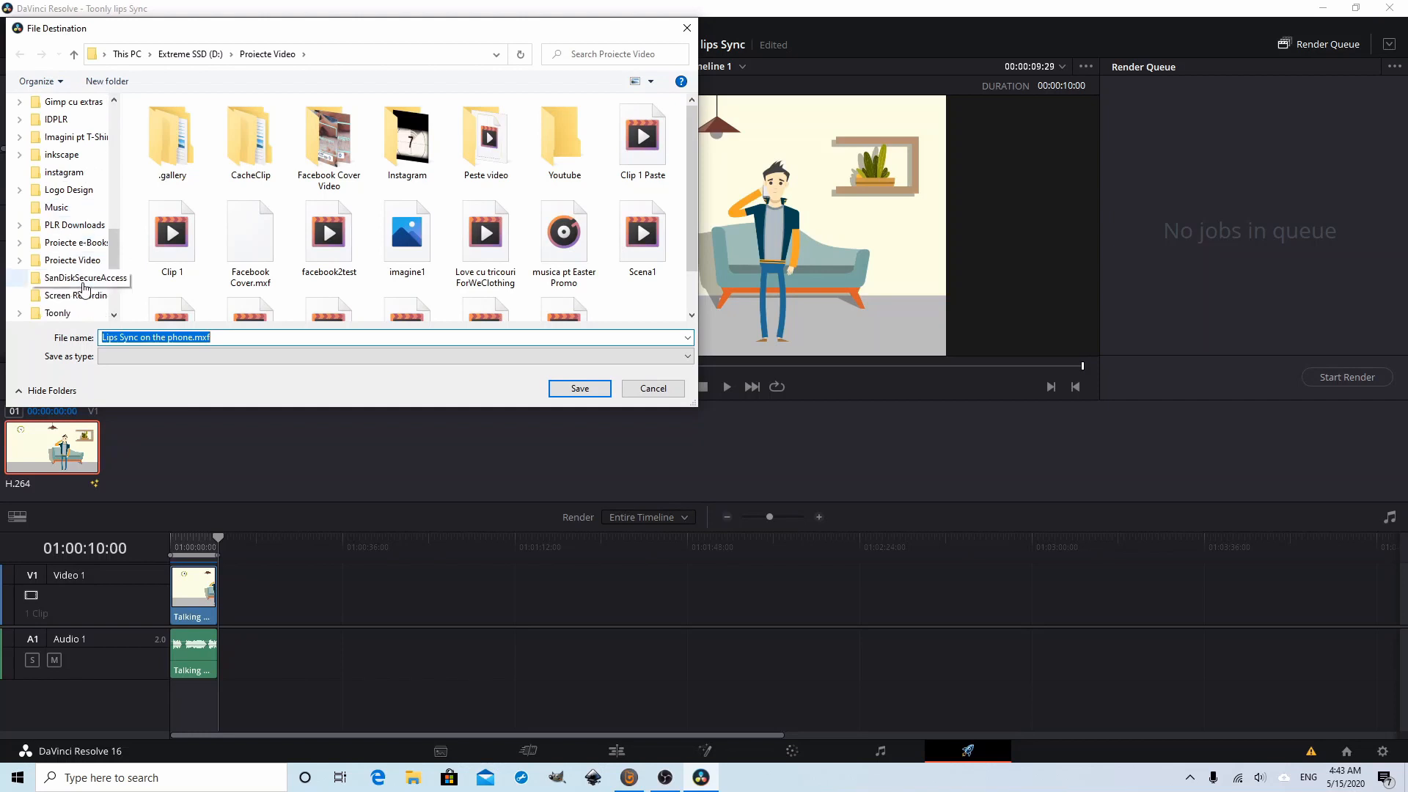
pyautogui.scroll(-2, 84, 287)
pyautogui.click(59, 242)
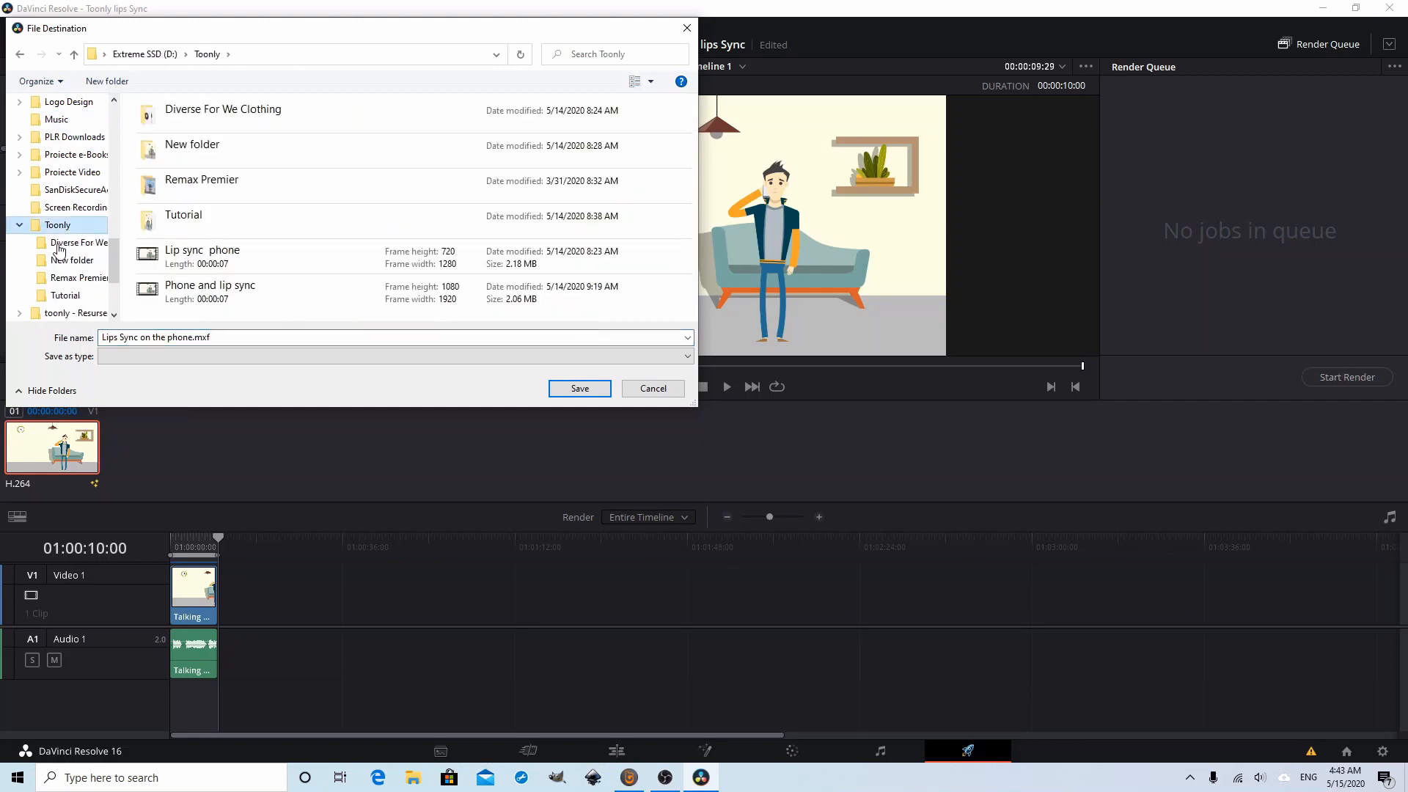
pyautogui.doubleClick(169, 220)
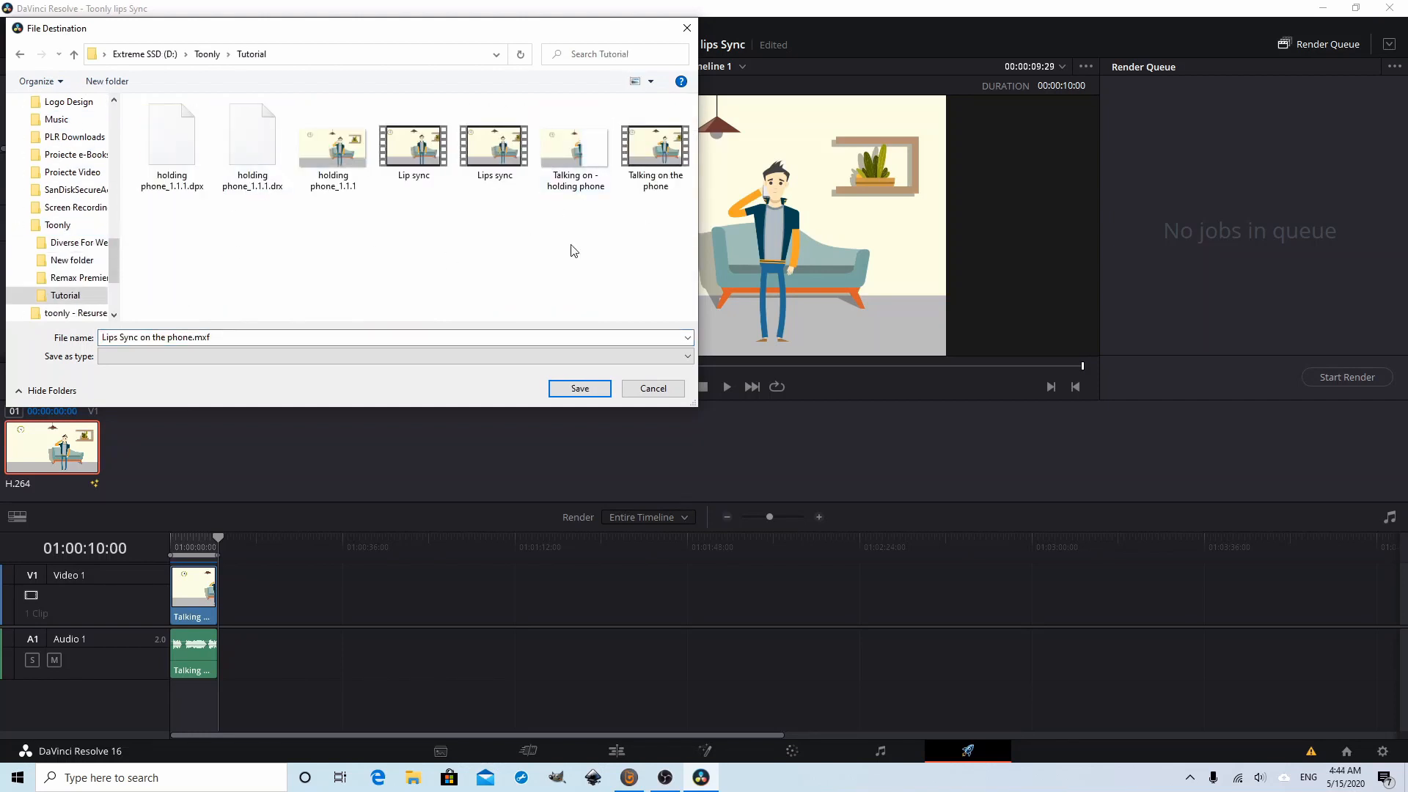
pyautogui.click(616, 364)
pyautogui.click(604, 387)
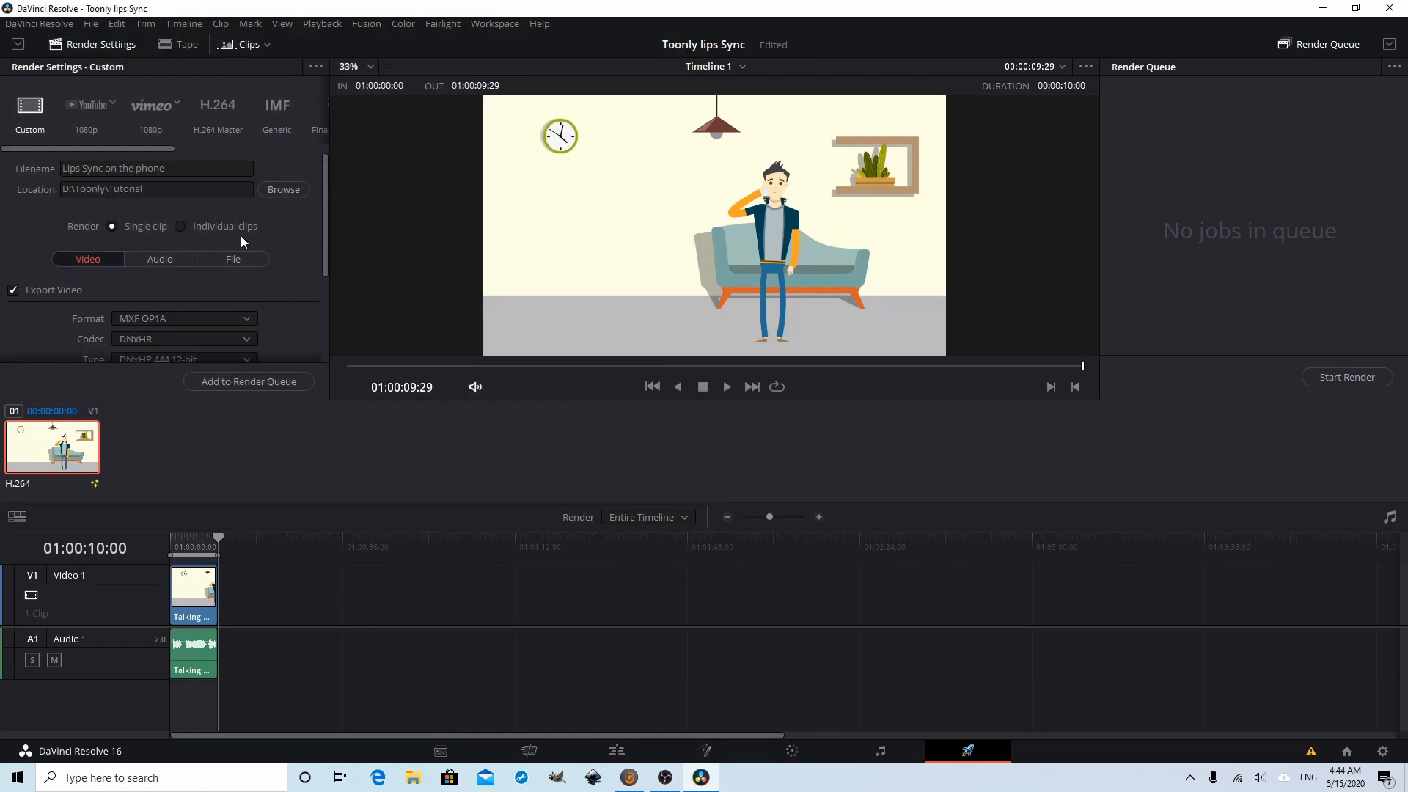
# Set the export video format to MP4
pyautogui.scroll(-2, 242, 242)
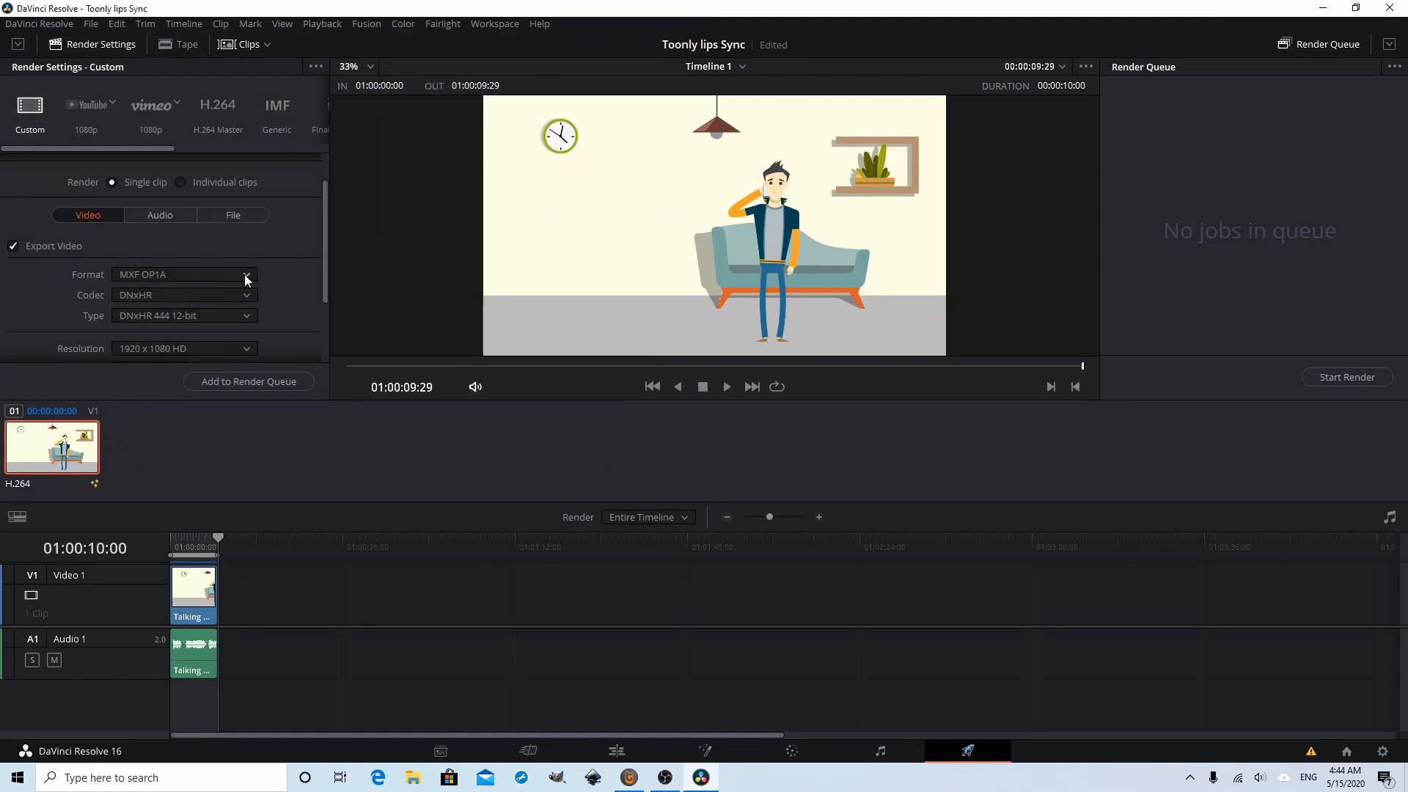
pyautogui.click(245, 275)
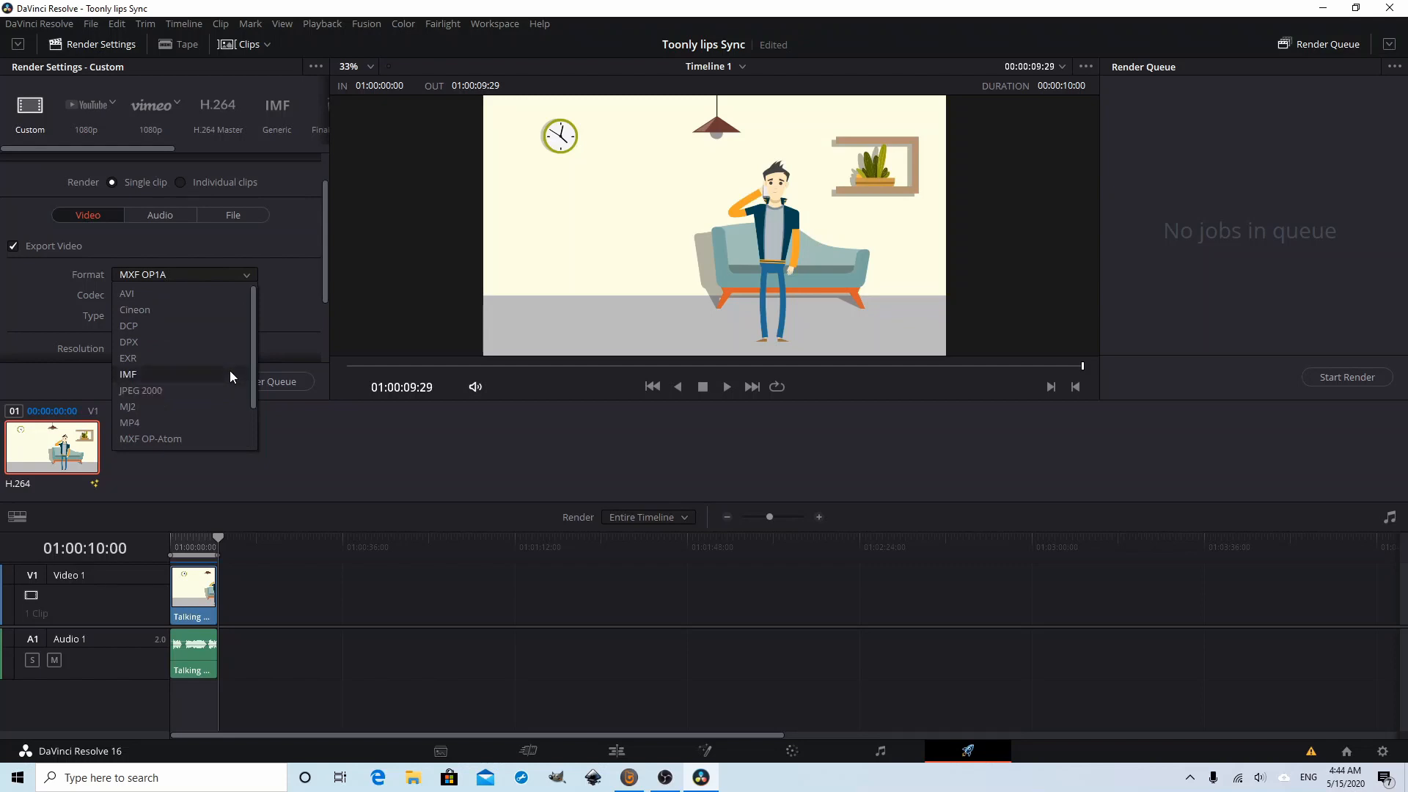
pyautogui.click(192, 423)
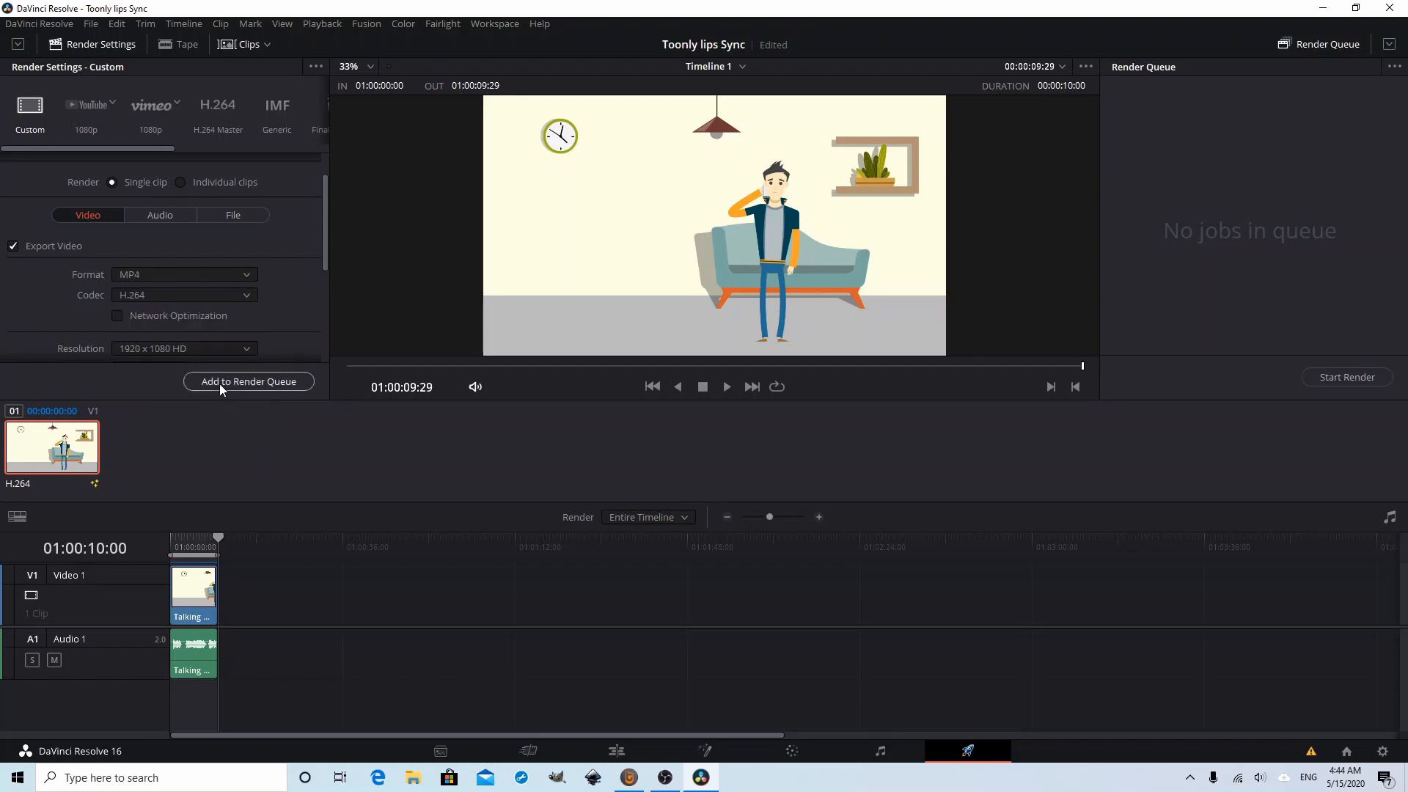
# Check the remaining video export settings, add the job to the render queue and start the render
pyautogui.scroll(-2, 280, 301)
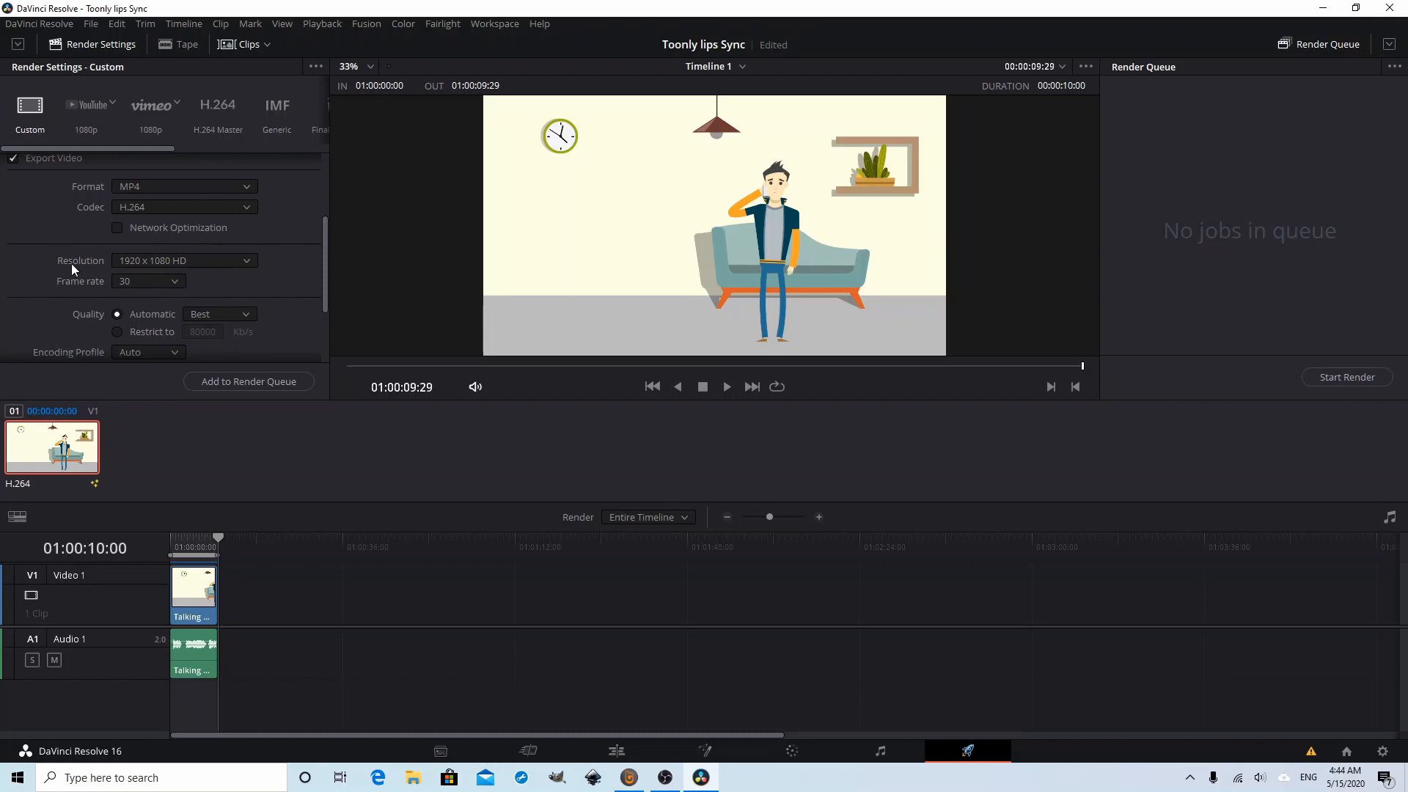
pyautogui.scroll(-2, 250, 314)
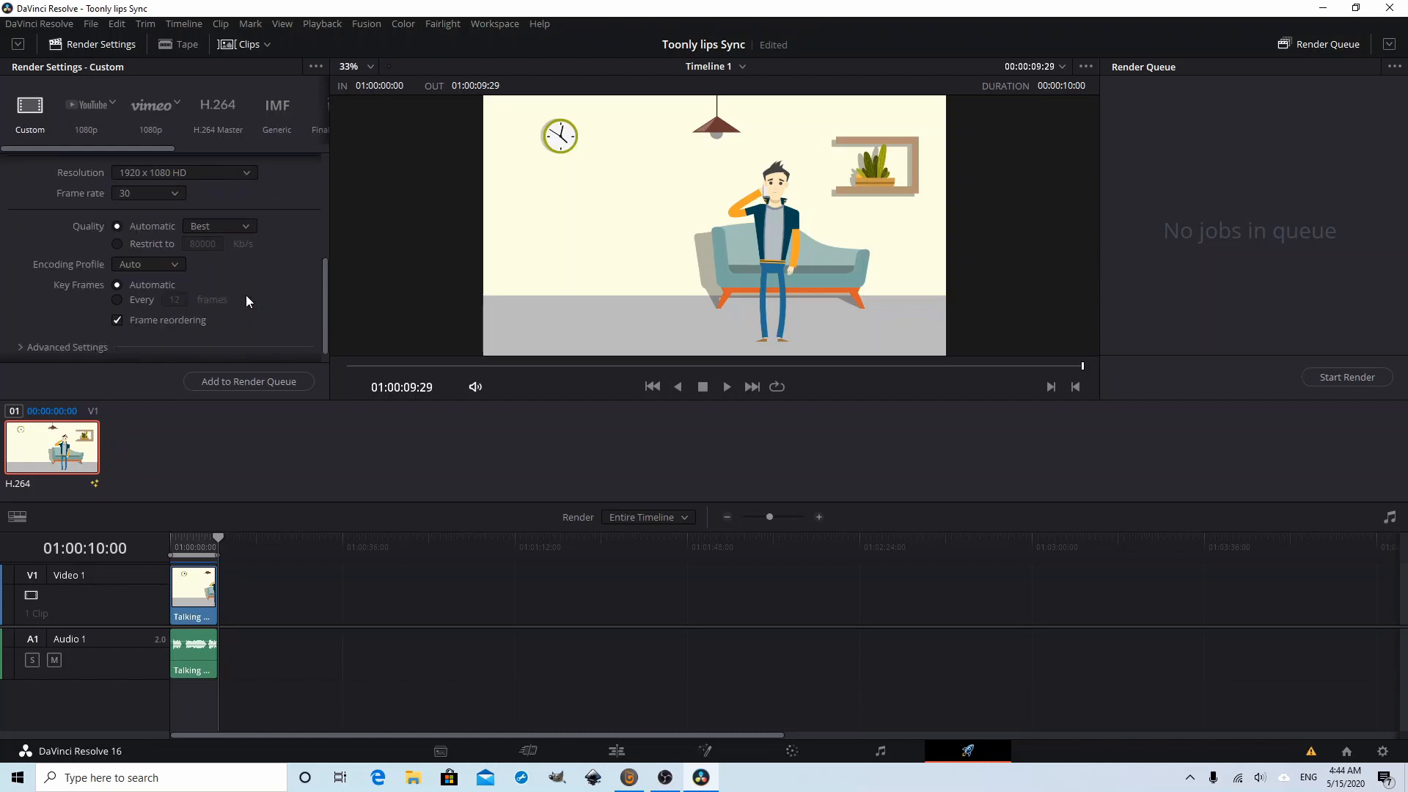
pyautogui.click(265, 390)
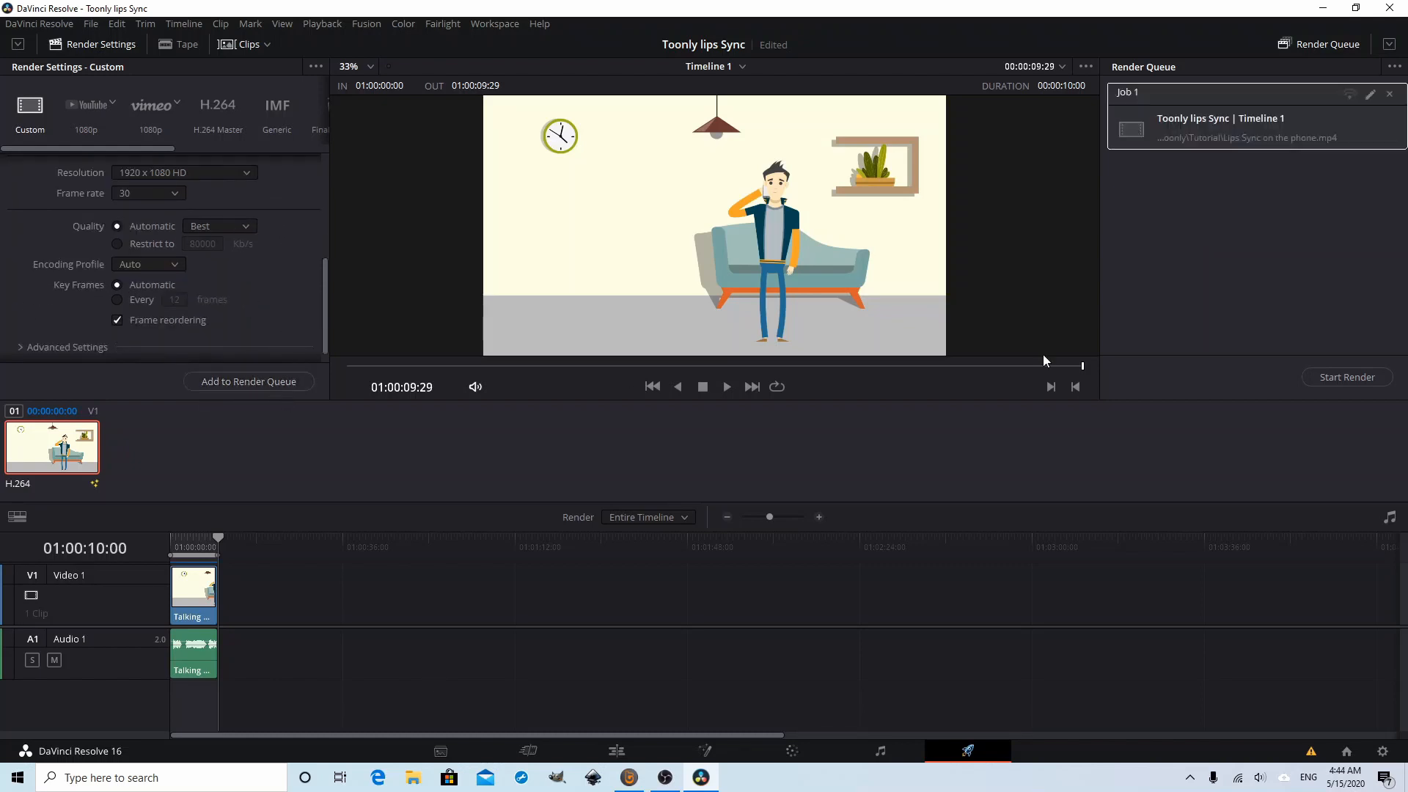
pyautogui.click(1346, 378)
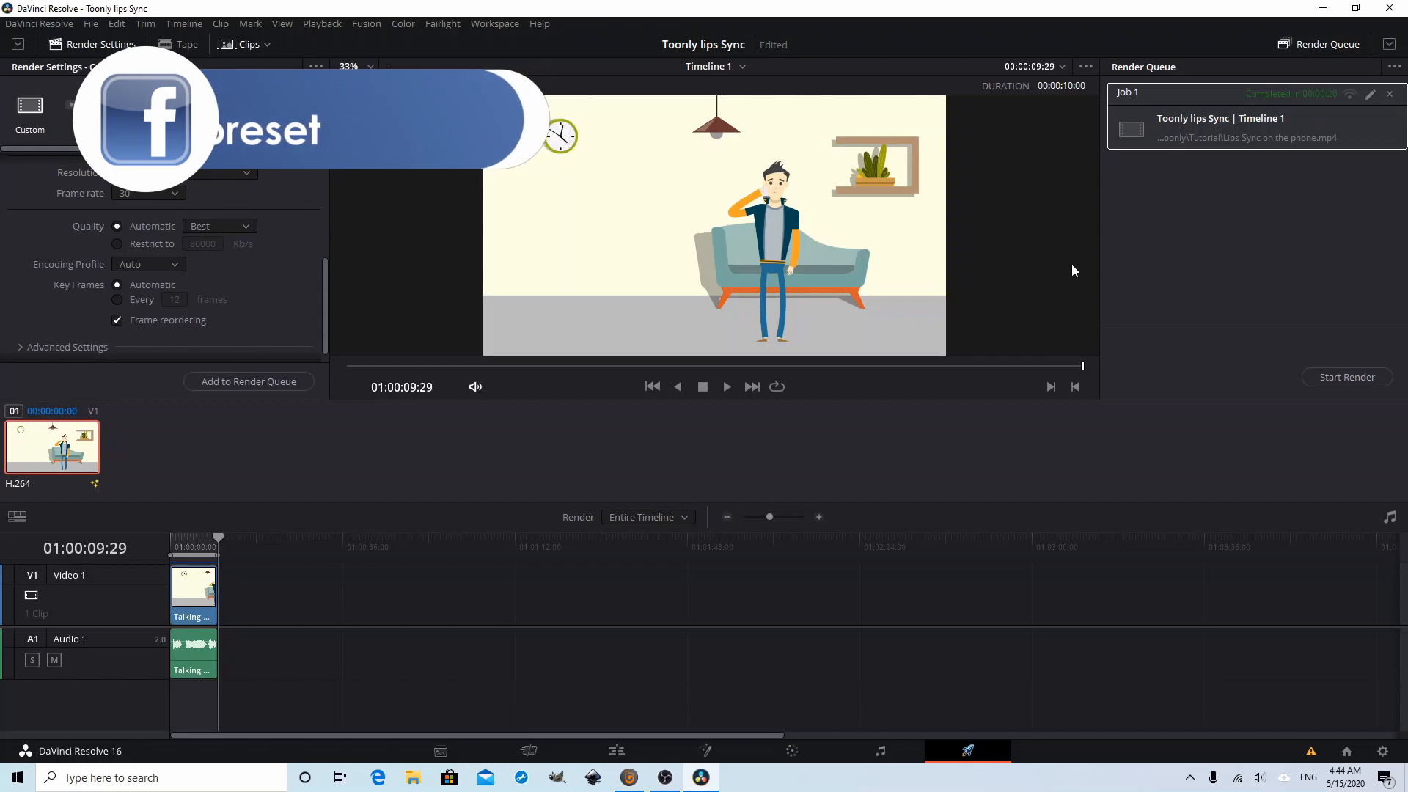
# Switch to File Explorer and play the rendered "Lips Sync on the phone" video from the Toonly\Tutorial folder
pyautogui.click(412, 779)
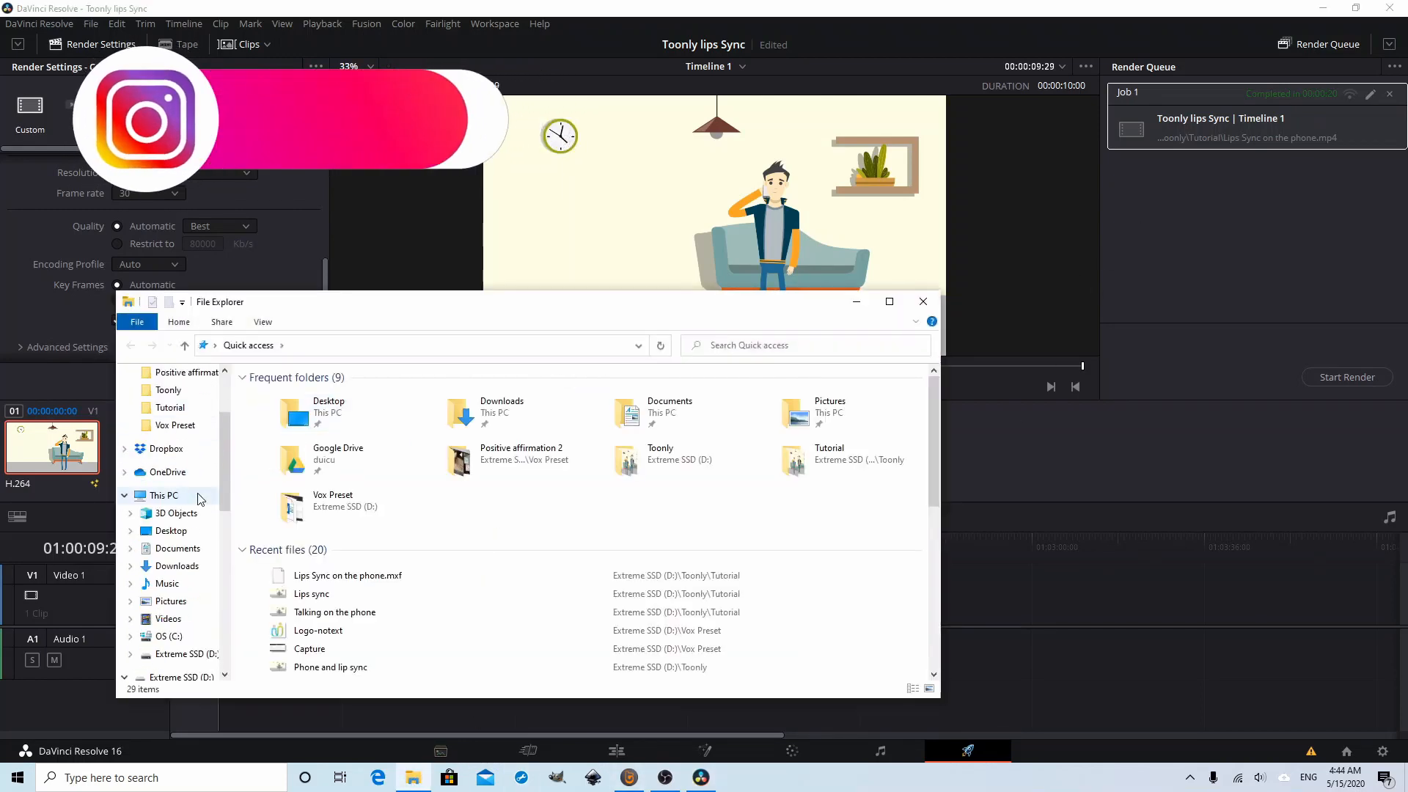
pyautogui.scroll(-8, 197, 513)
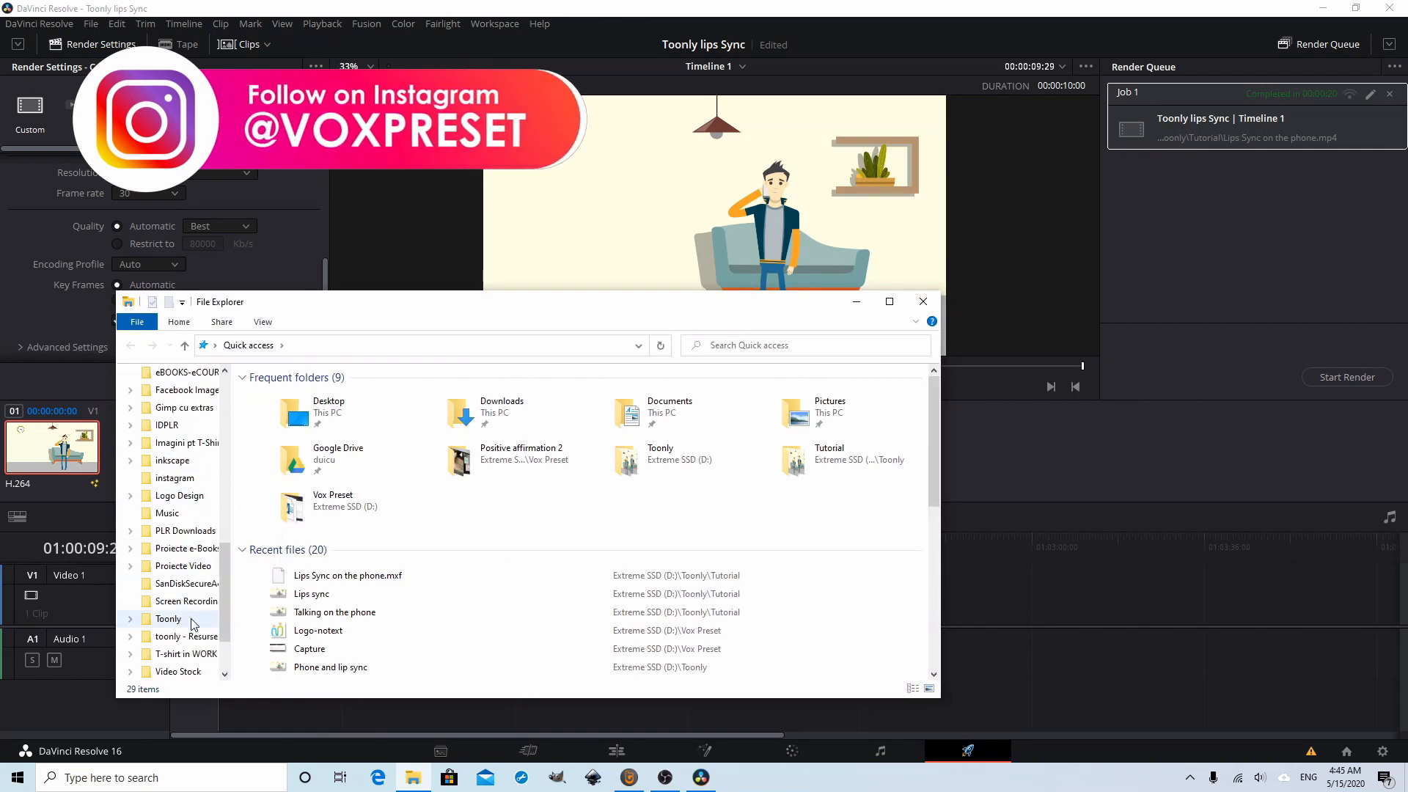
pyautogui.click(194, 623)
pyautogui.doubleClick(544, 427)
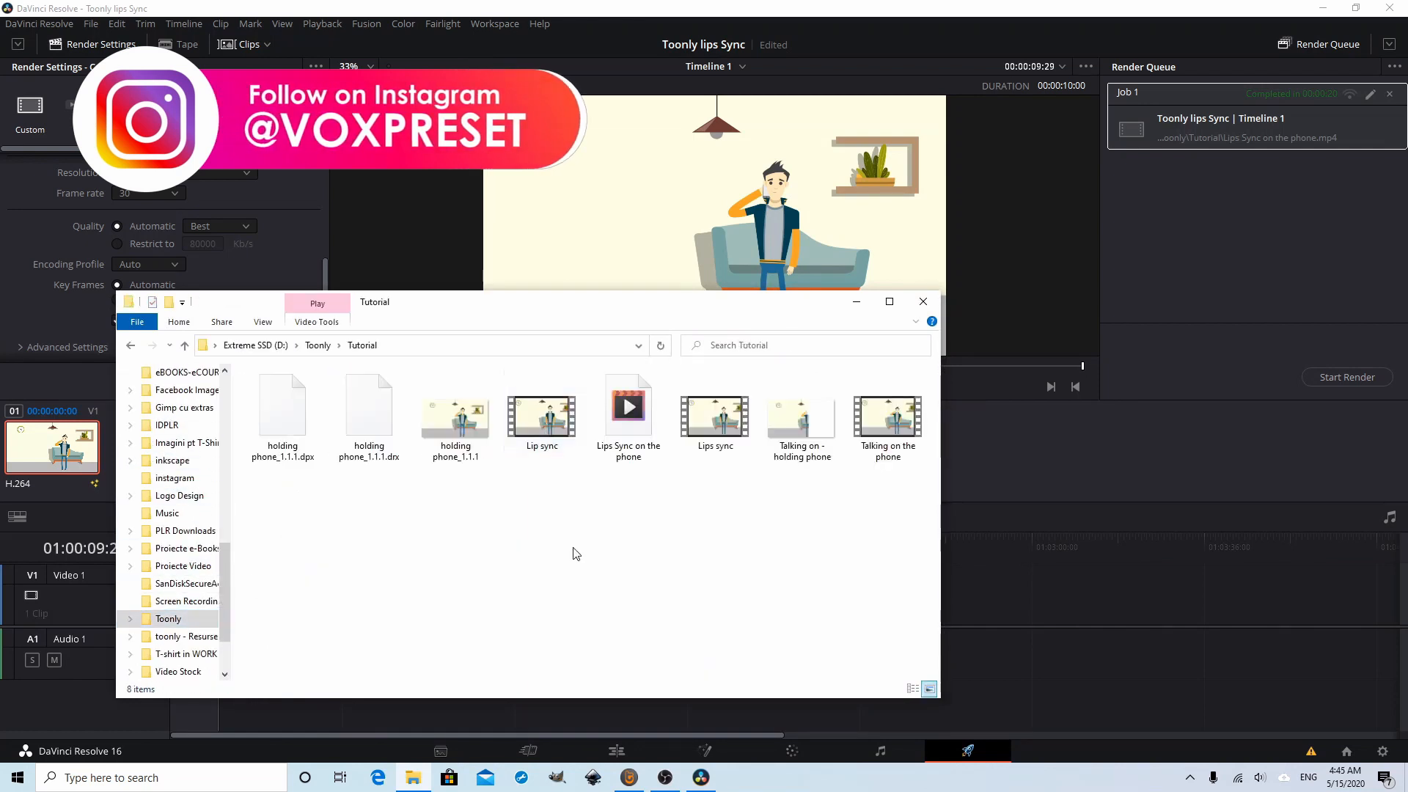
pyautogui.click(644, 432)
pyautogui.doubleClick(645, 427)
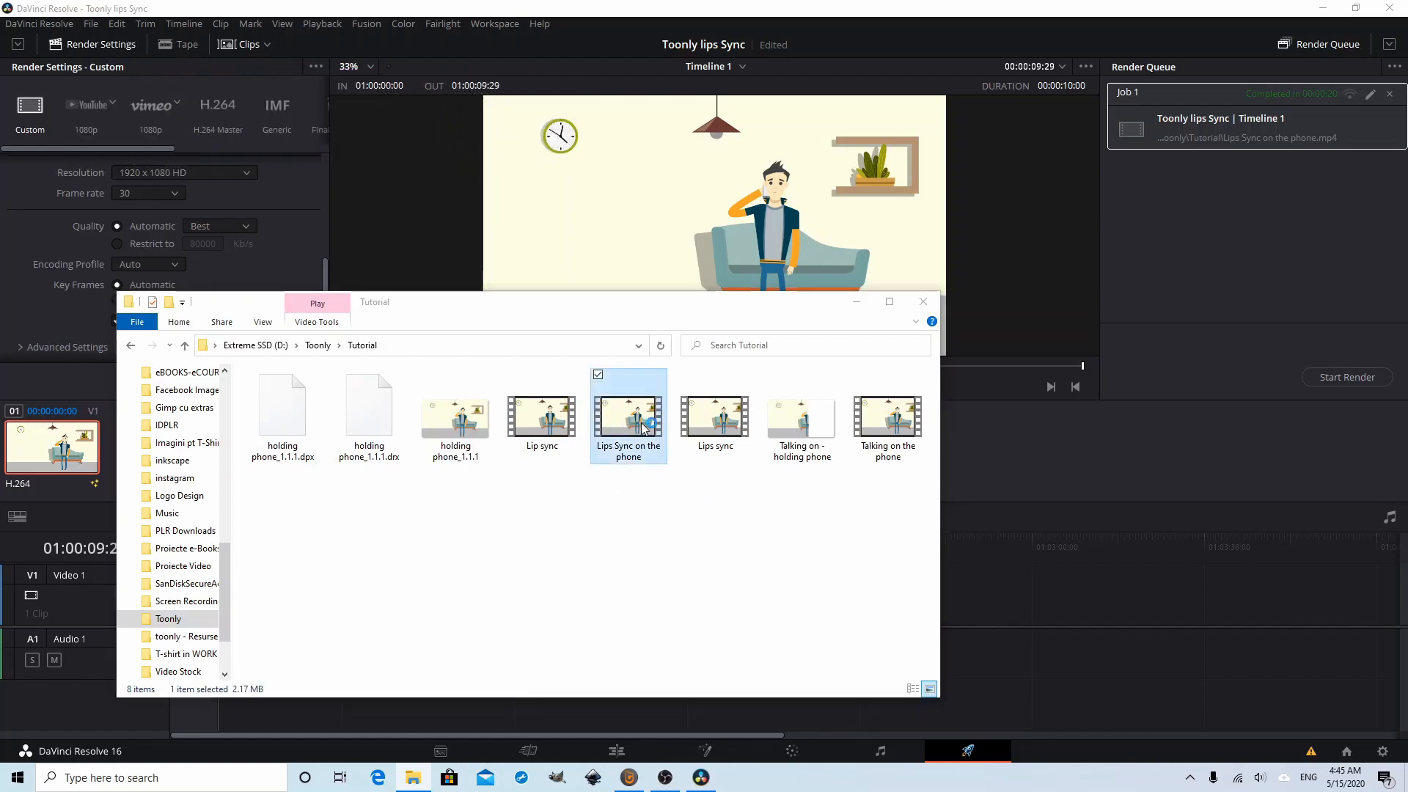